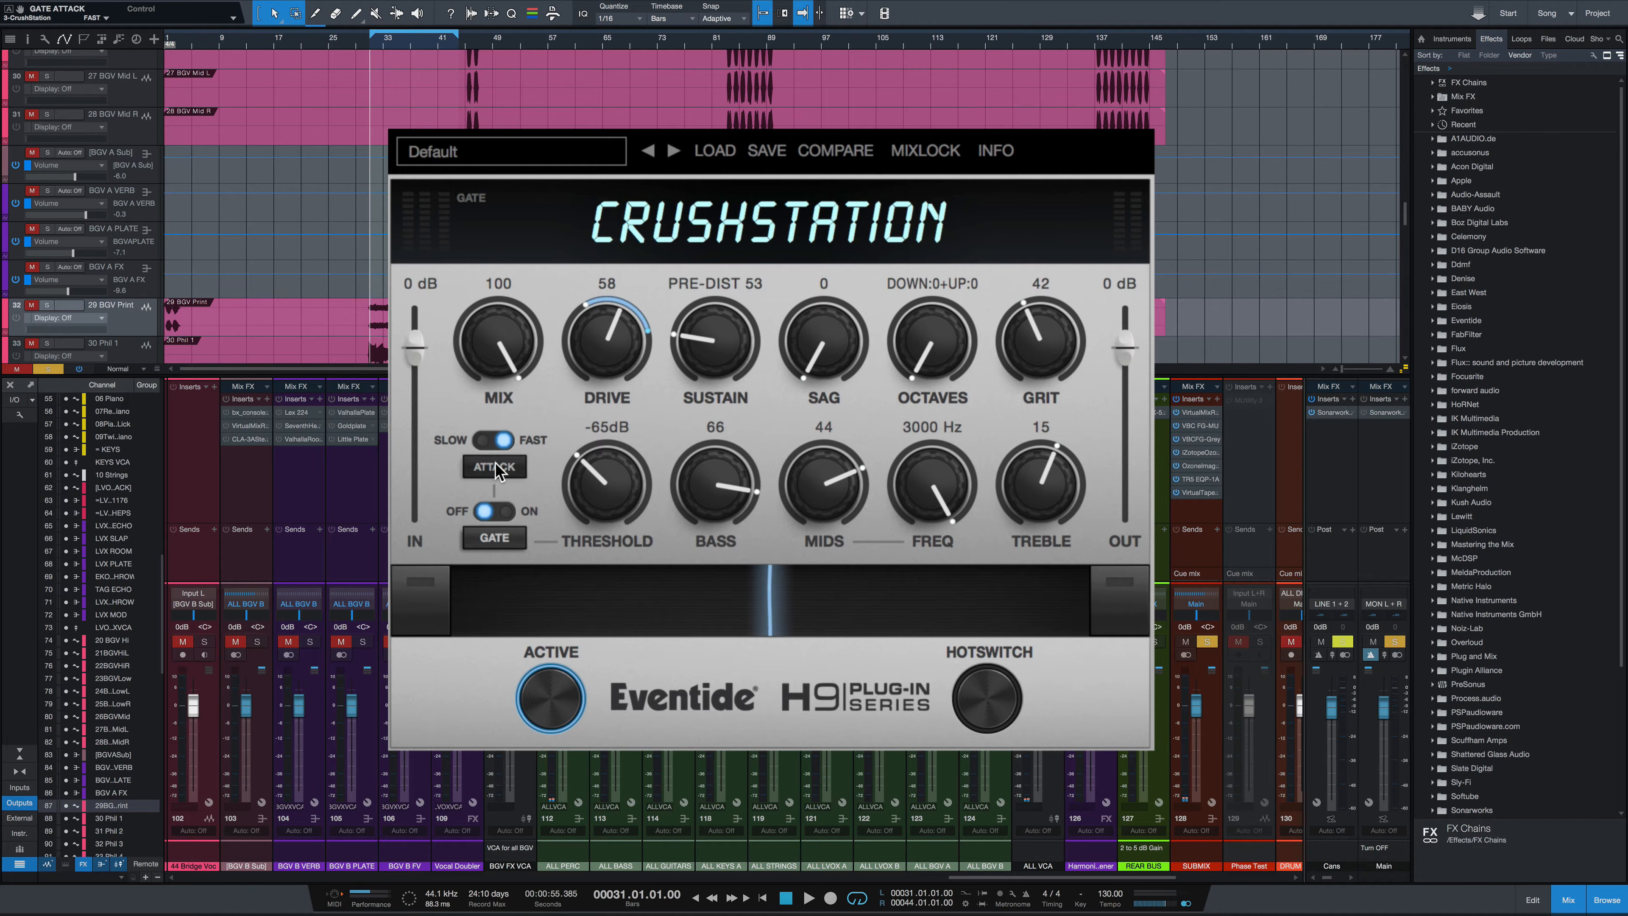
Toggle the Gate off and back on
left_click(495, 538)
left_click(495, 540)
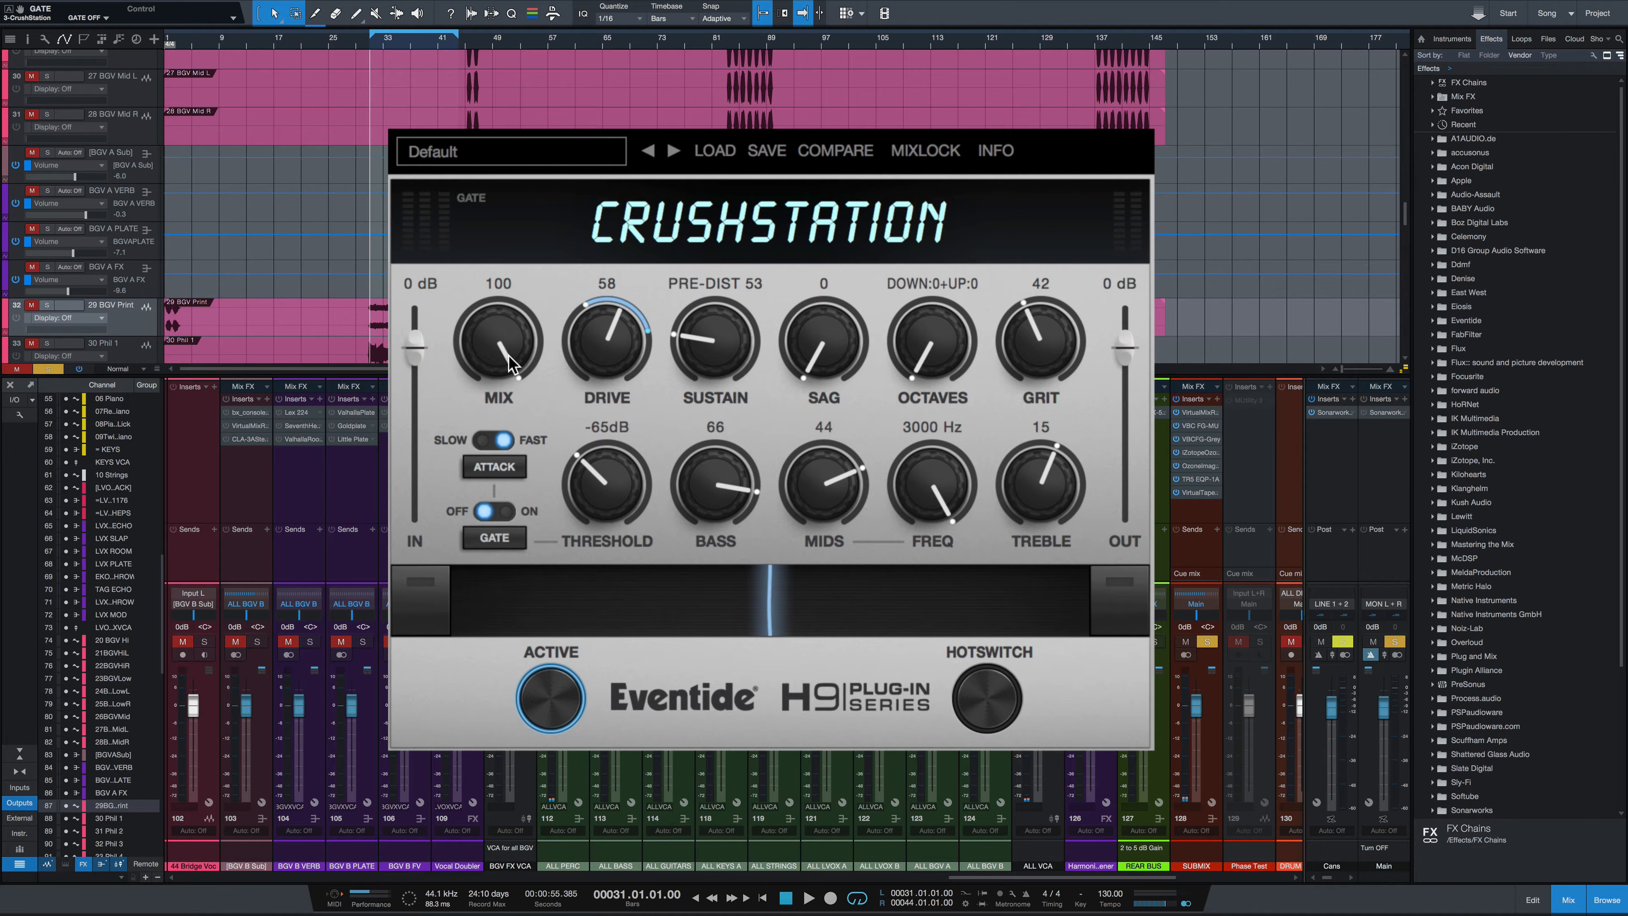
Lower Drive to 46 and turn Sustain into the Post-Dist range at 2
left_click_drag(501, 331, 534, 256)
left_click_drag(612, 343, 620, 387)
left_click_drag(711, 335, 718, 240)
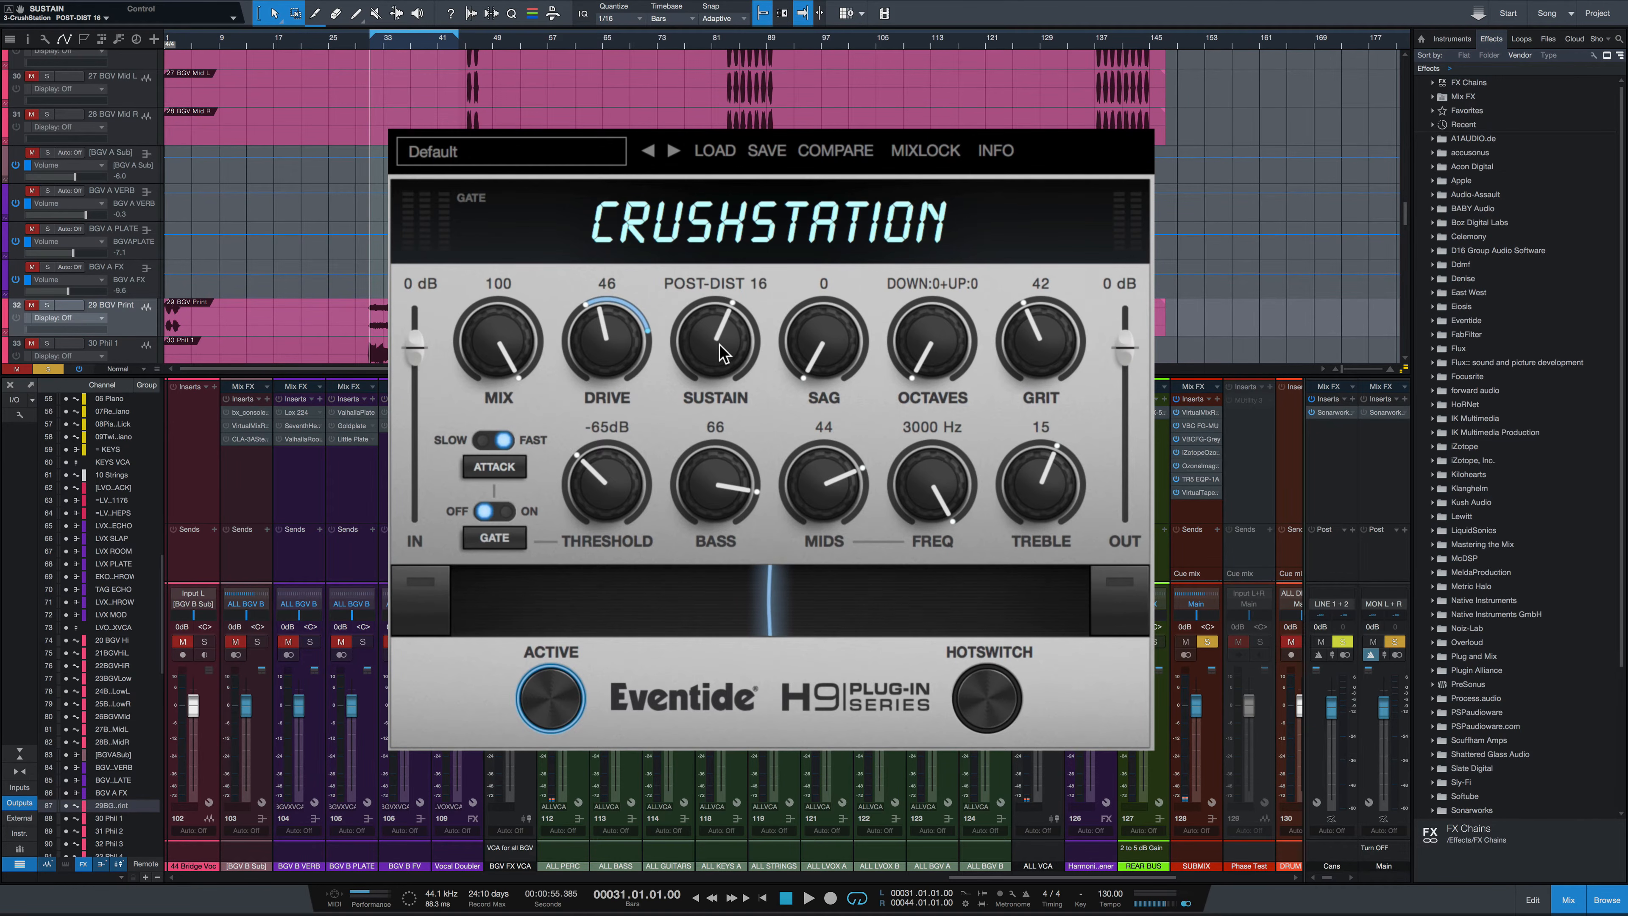
left_click_drag(719, 319, 721, 296)
left_click_drag(680, 342, 705, 397)
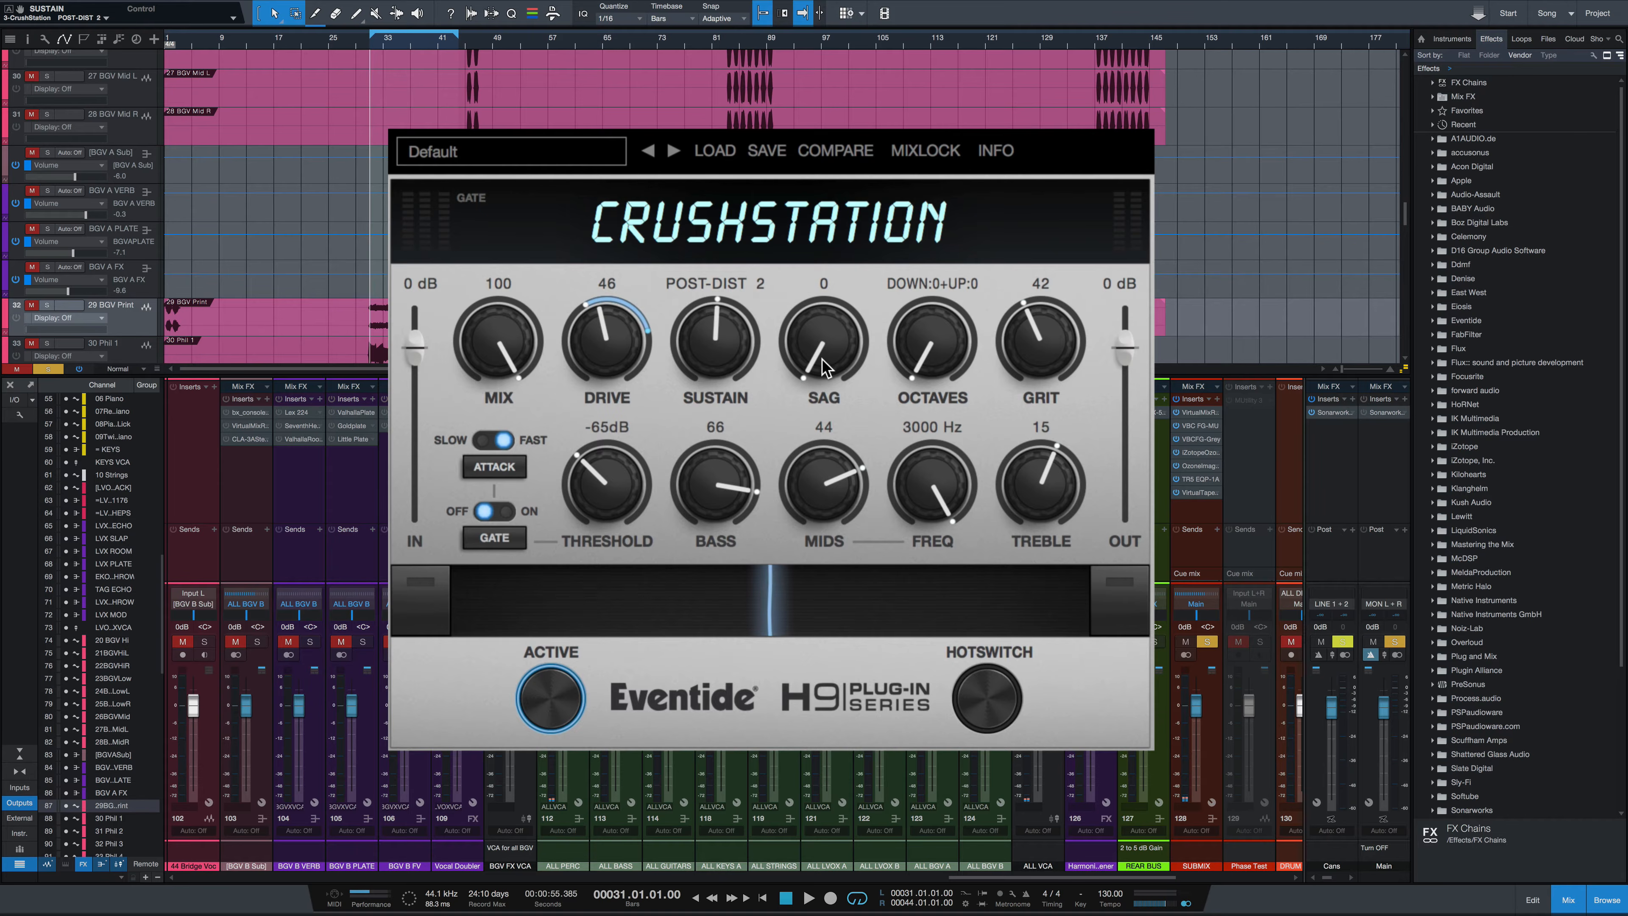
Try out the Sag, Octaves and Freq knobs, returning each to its starting setting
left_click_drag(824, 354, 836, 232)
left_click_drag(834, 291, 867, 670)
mouse_move(938, 354)
left_mouse_down()
mouse_move(937, 218)
mouse_move(955, 361)
mouse_move(955, 335)
left_mouse_up()
left_click_drag(950, 277, 968, 165)
left_click_drag(973, 291, 951, 402)
left_click_drag(933, 324, 1089, 513)
left_click_drag(934, 494, 944, 345)
Sweep the ribbon controller from one end to the other and back to hear Drive morph
left_click(833, 617)
mouse_move(841, 627)
left_mouse_down()
mouse_move(922, 625)
mouse_move(660, 626)
mouse_move(935, 627)
mouse_move(606, 627)
mouse_move(831, 635)
left_mouse_up()
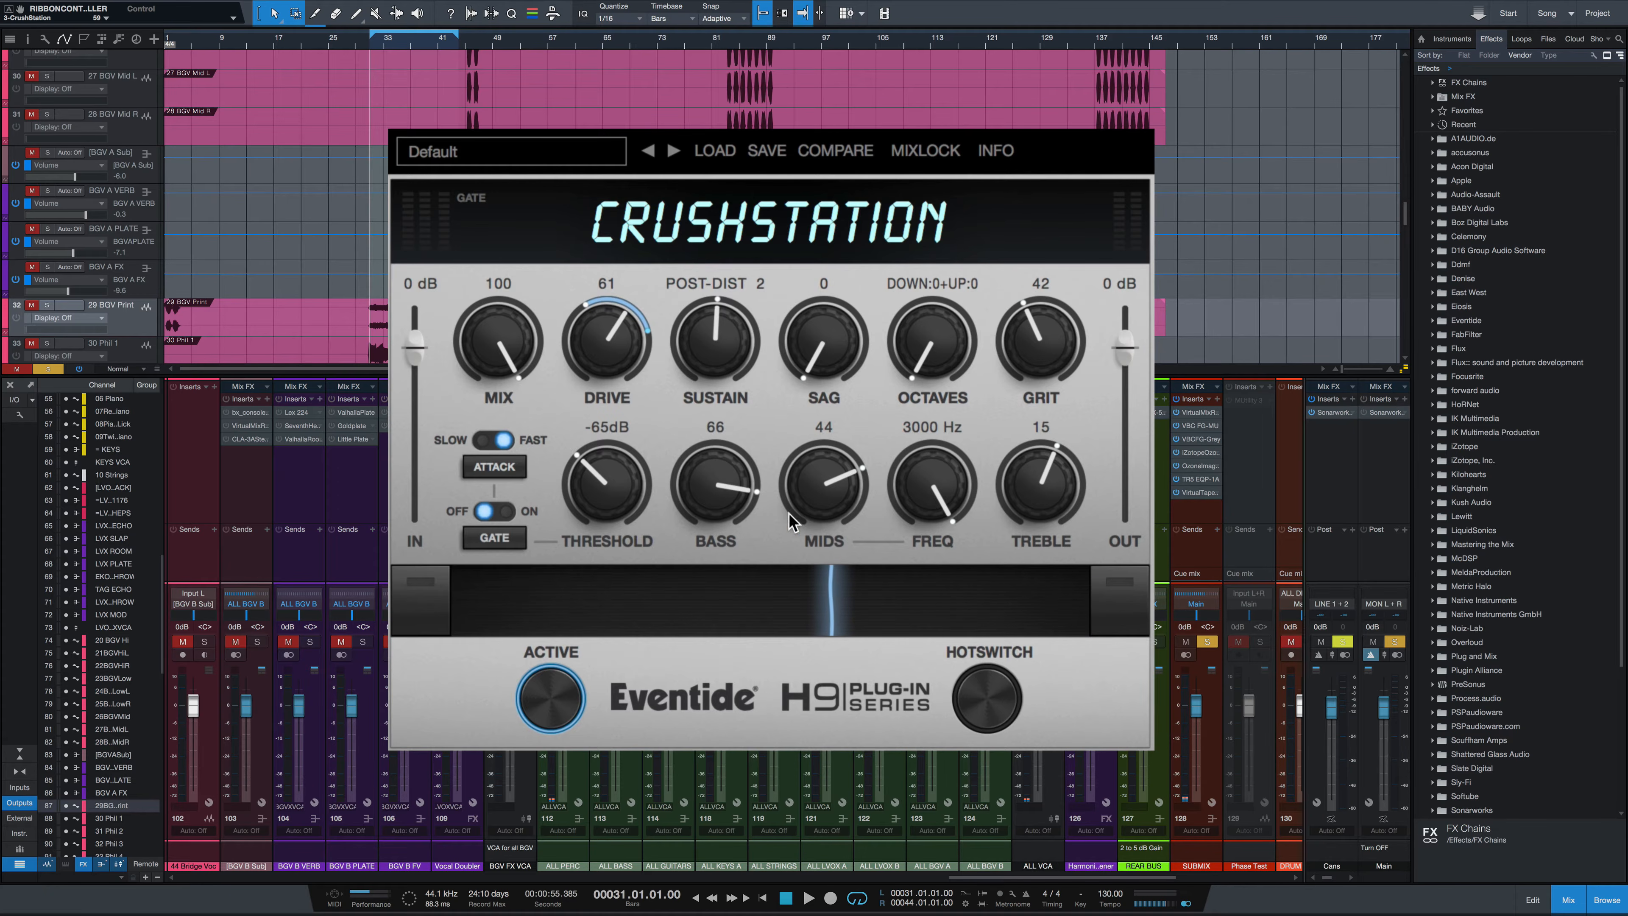
left_click_drag(831, 613, 1089, 603)
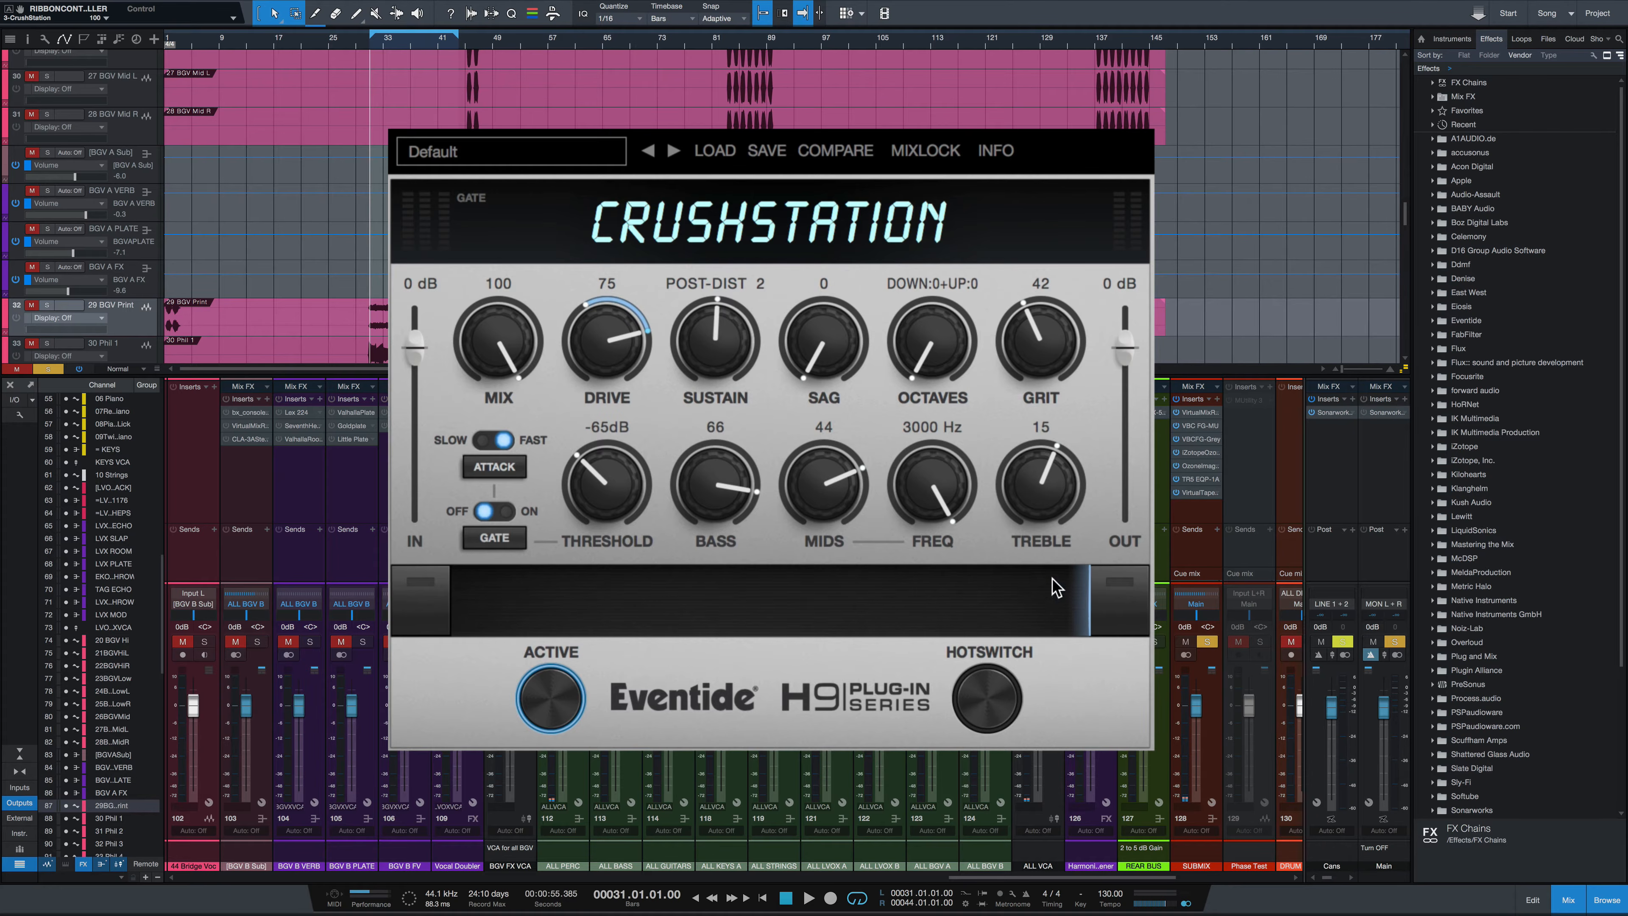
left_click_drag(1090, 599, 843, 612)
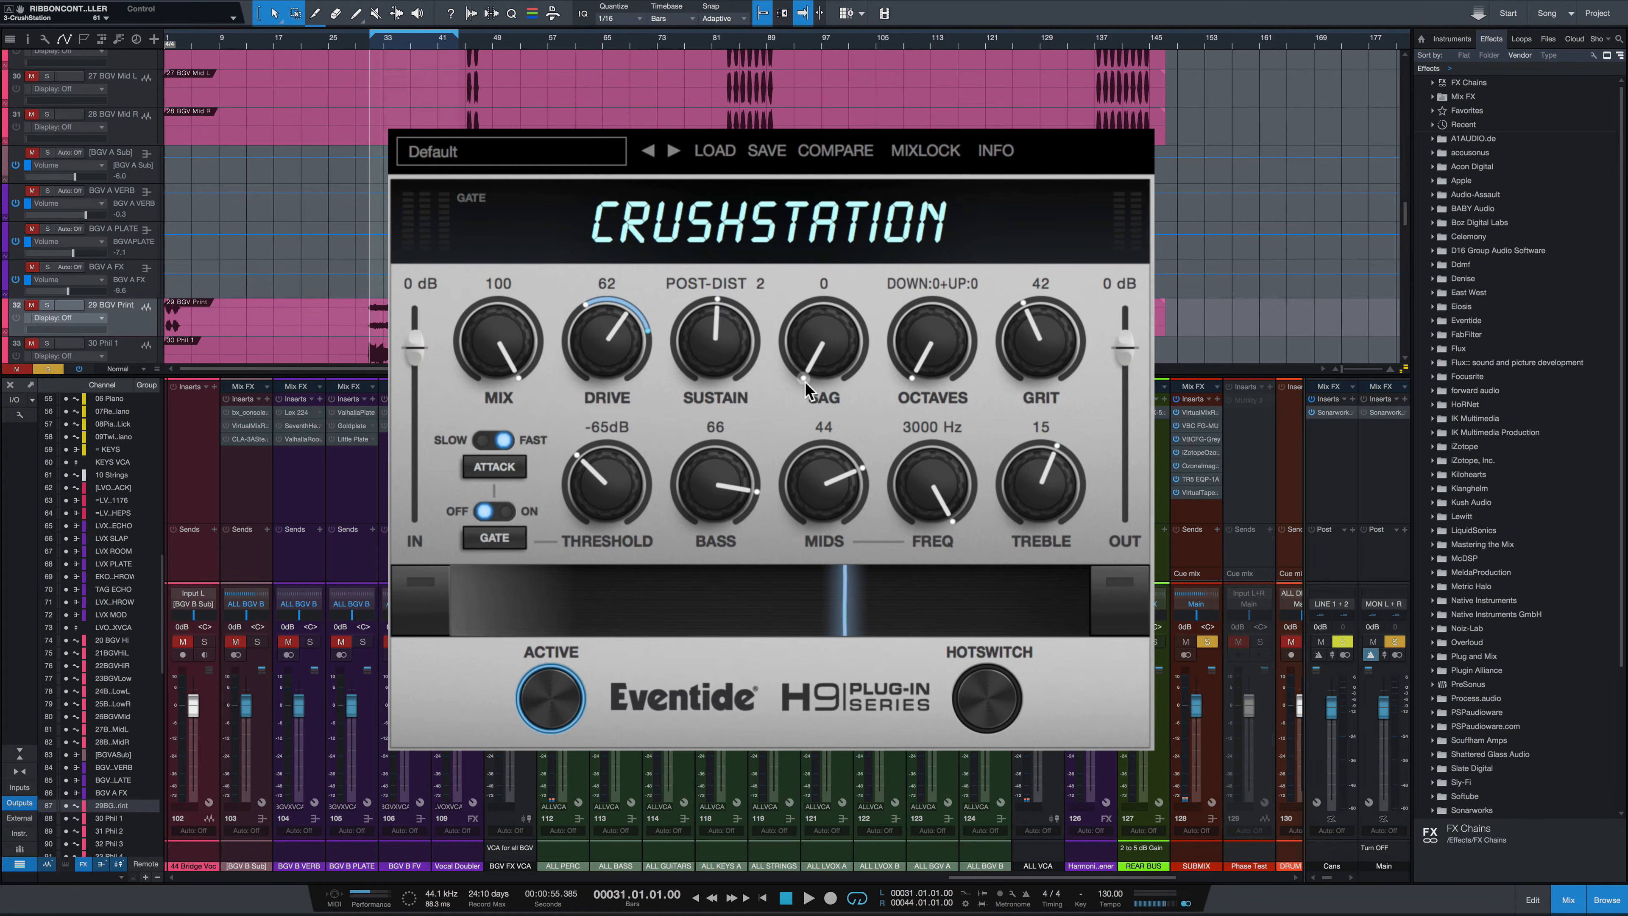
Raise Sag to about 81 and sweep the ribbon to compare how Drive and Sag change
left_click_drag(807, 379, 860, 355)
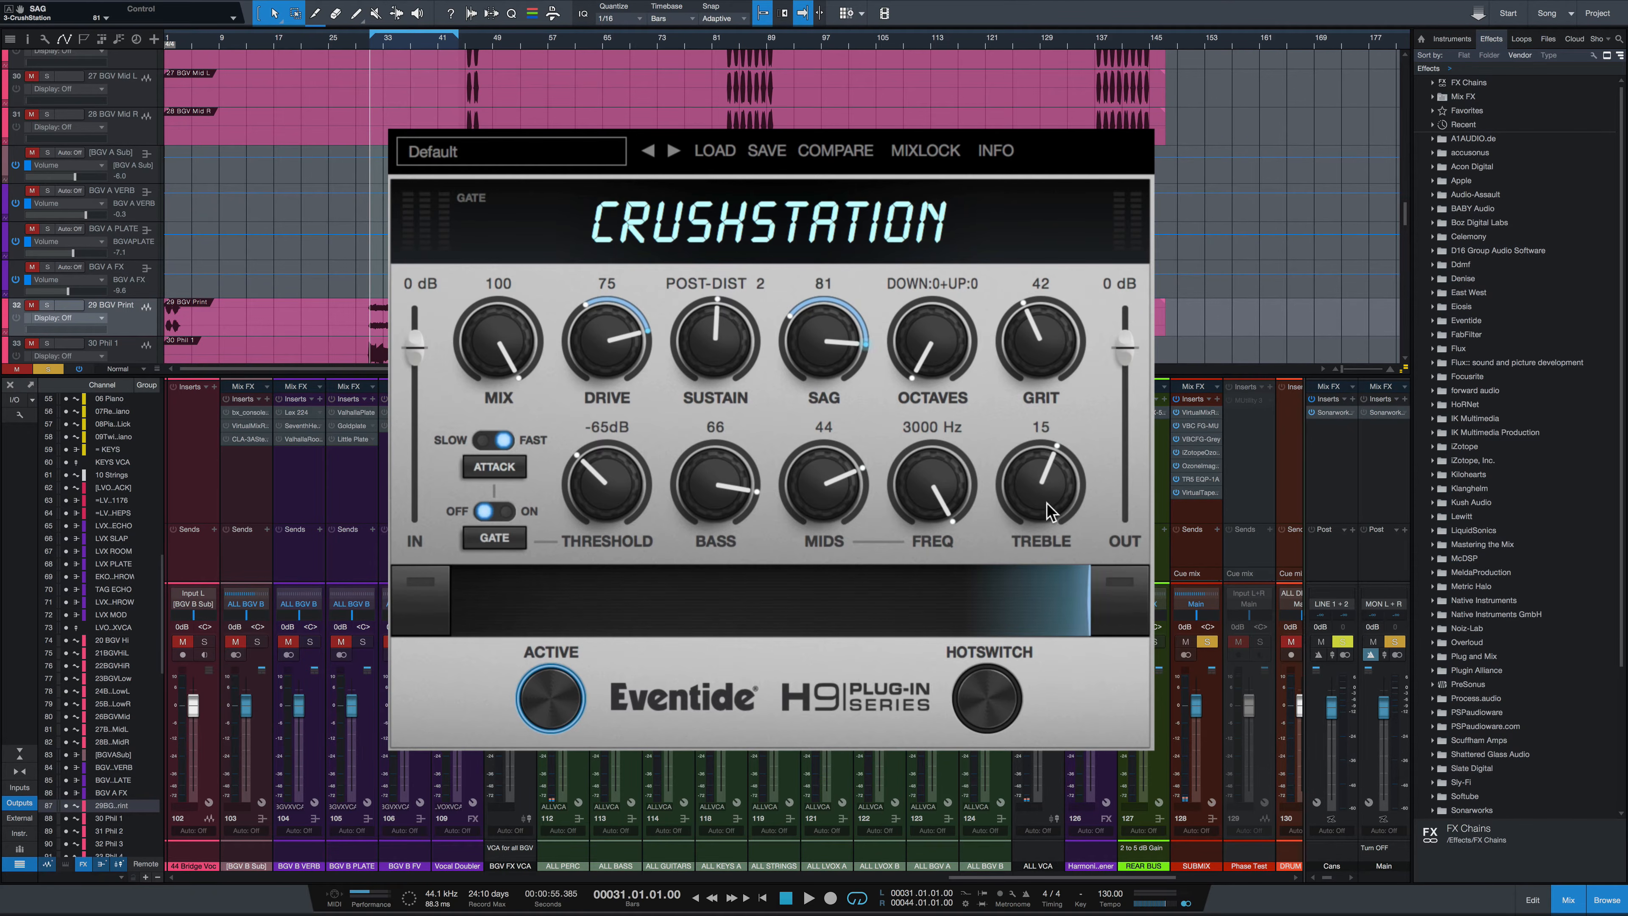
mouse_move(1083, 606)
left_mouse_down()
mouse_move(667, 570)
mouse_move(423, 580)
mouse_move(1016, 585)
mouse_move(455, 587)
mouse_move(1077, 612)
left_mouse_up()
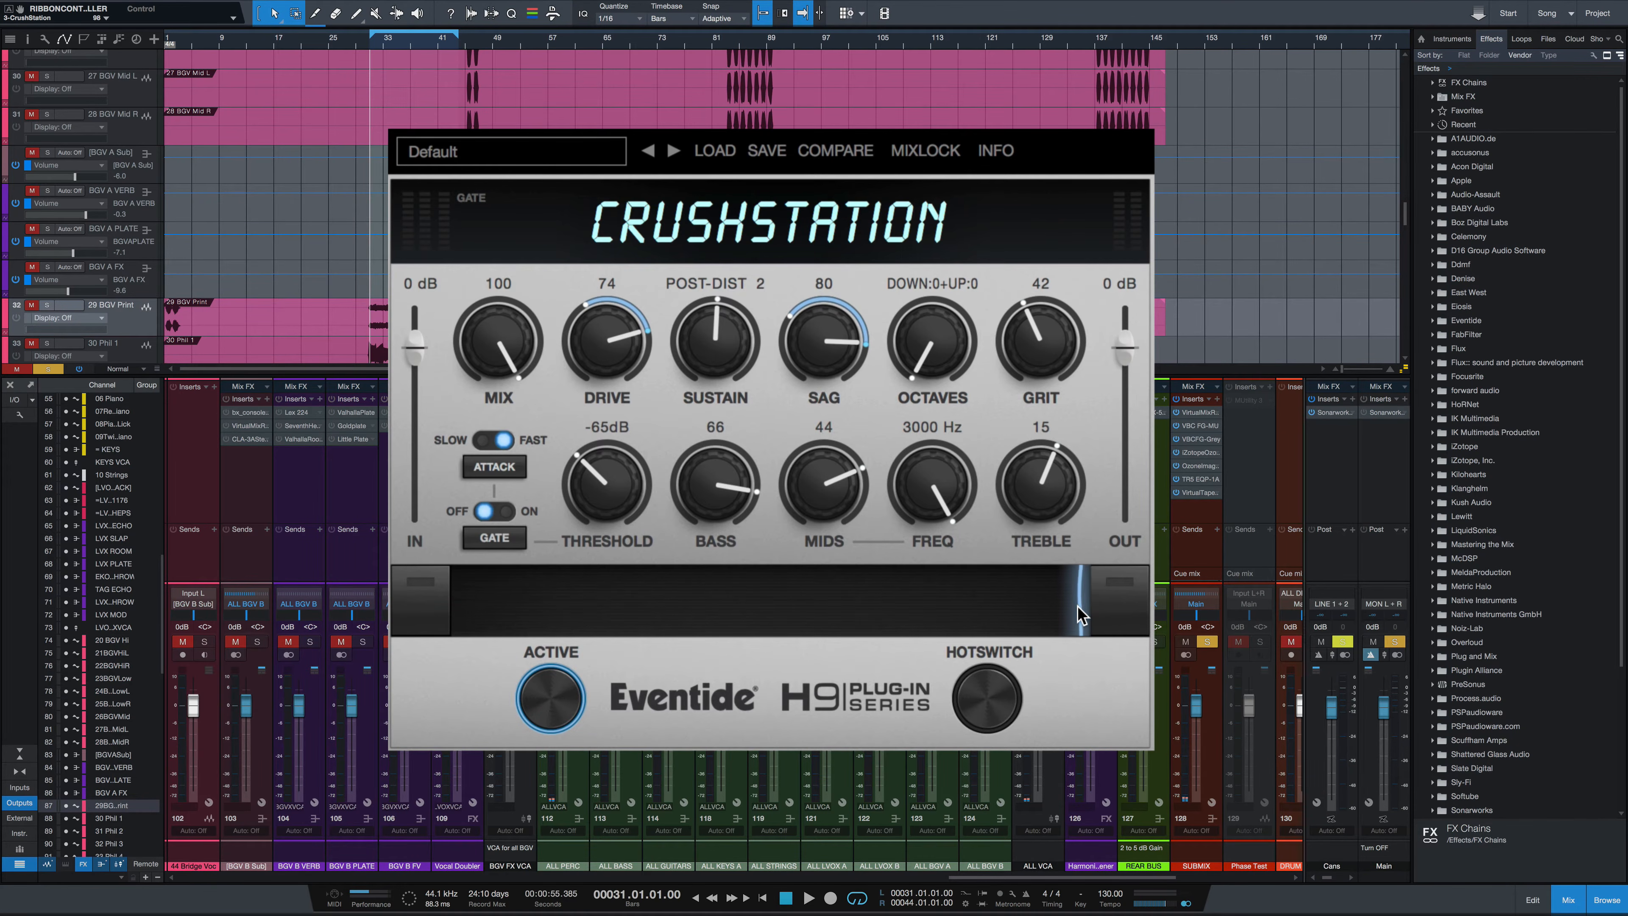
left_click_drag(791, 315, 811, 316)
left_click_drag(866, 332, 849, 306)
left_click_drag(987, 600, 909, 587)
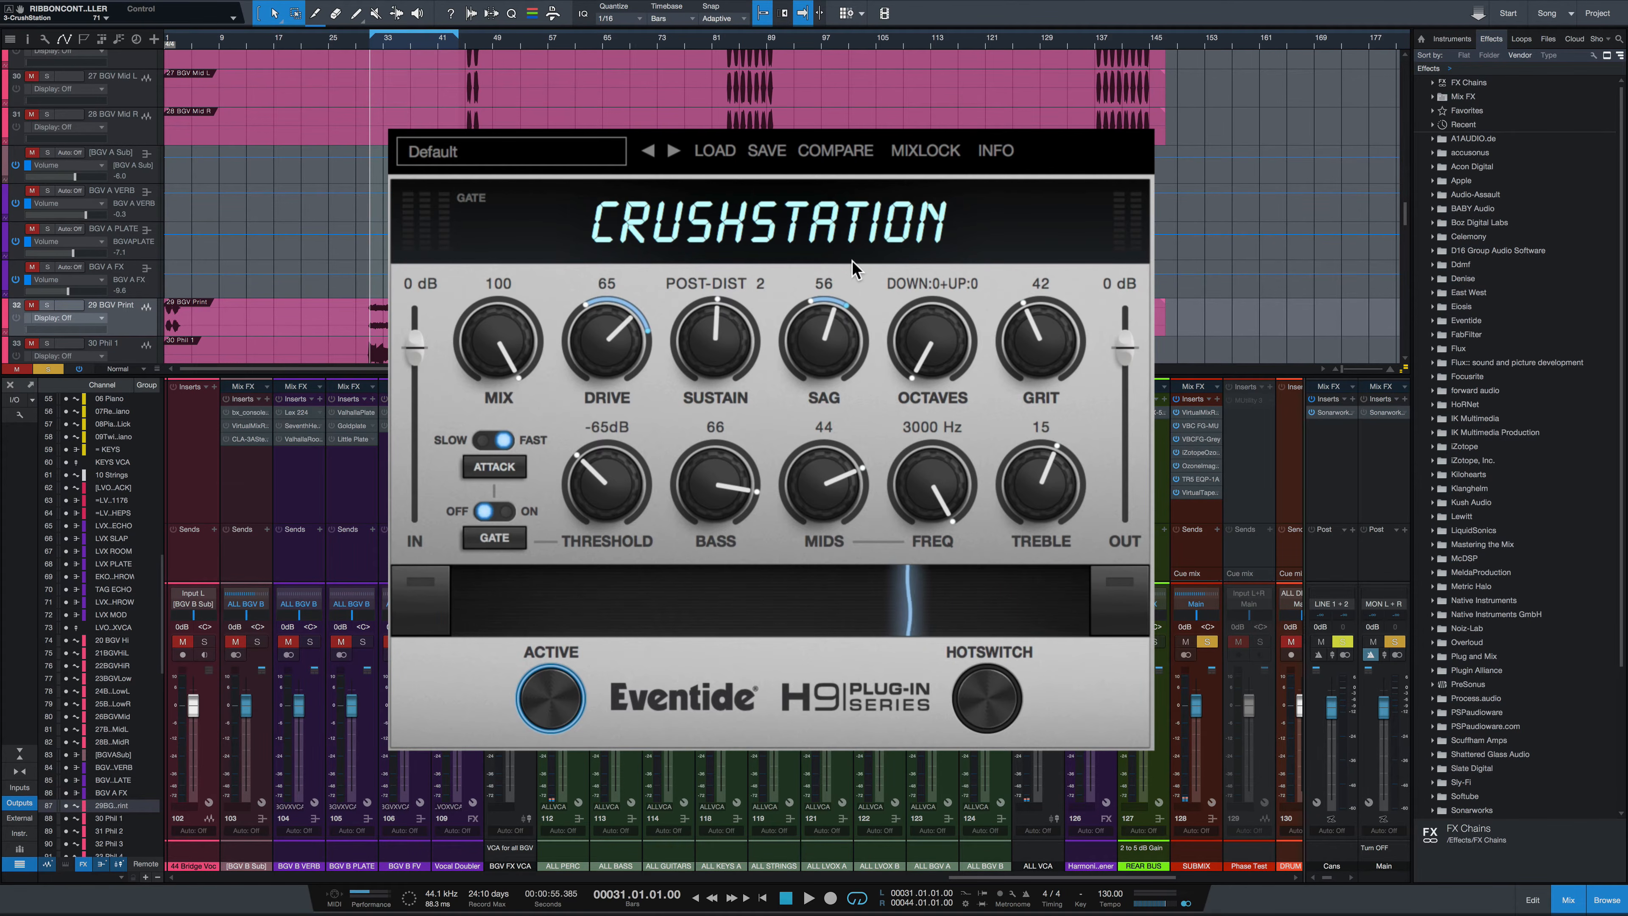
left_click_drag(847, 306, 873, 364)
left_click_drag(946, 592, 849, 590)
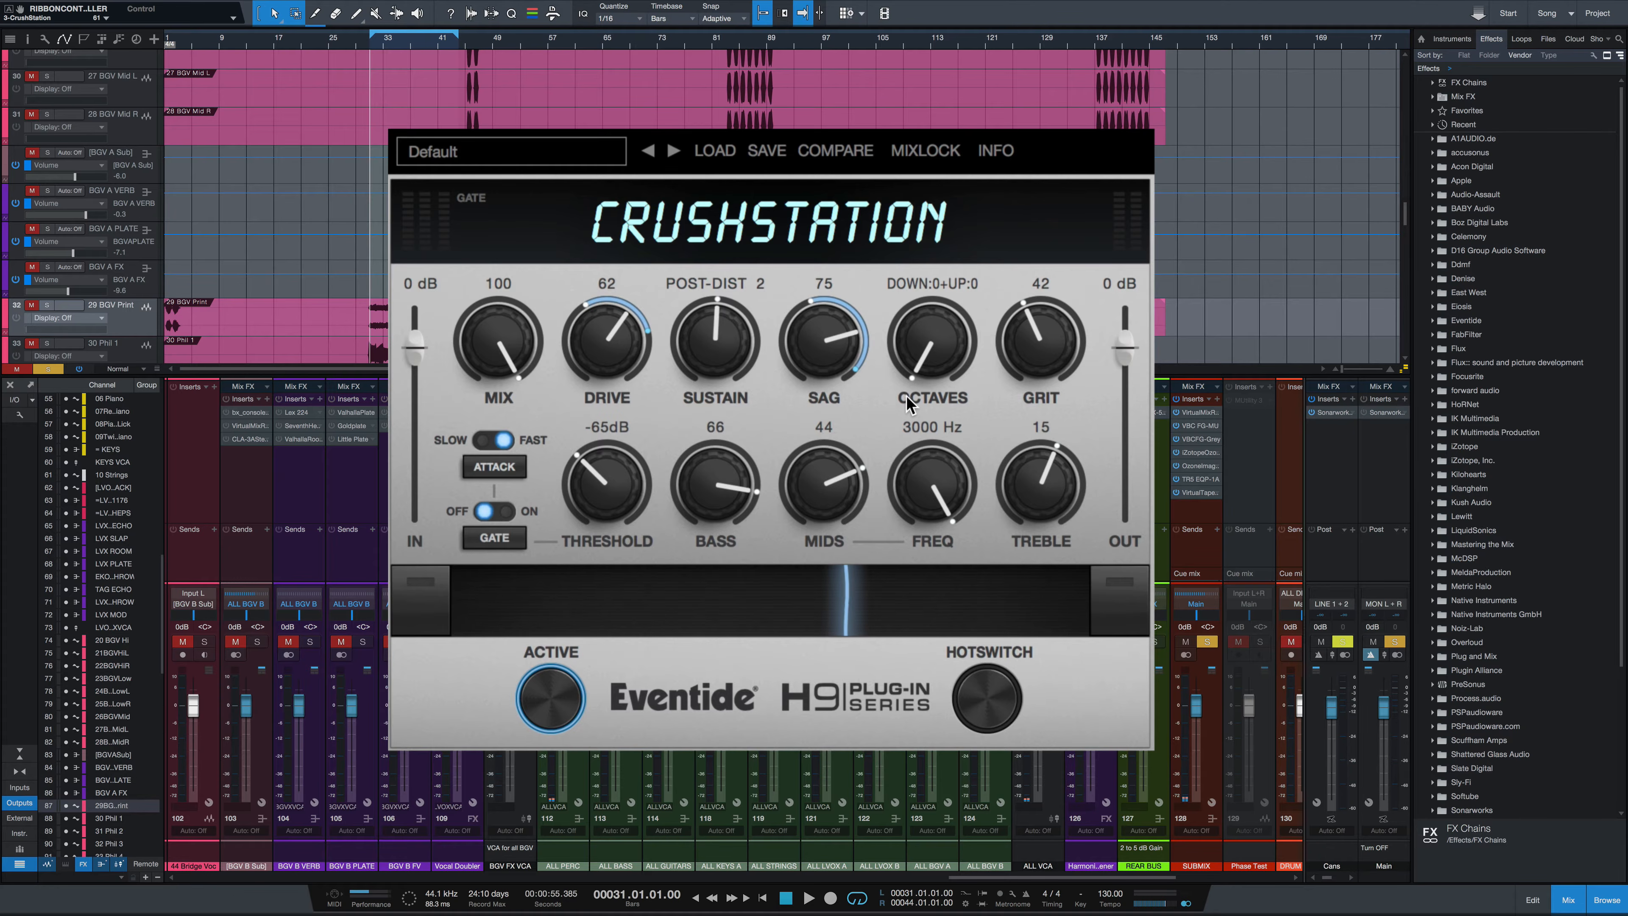
Select the ribbon's right end and set Sag to 73 for that end
left_click(1102, 615)
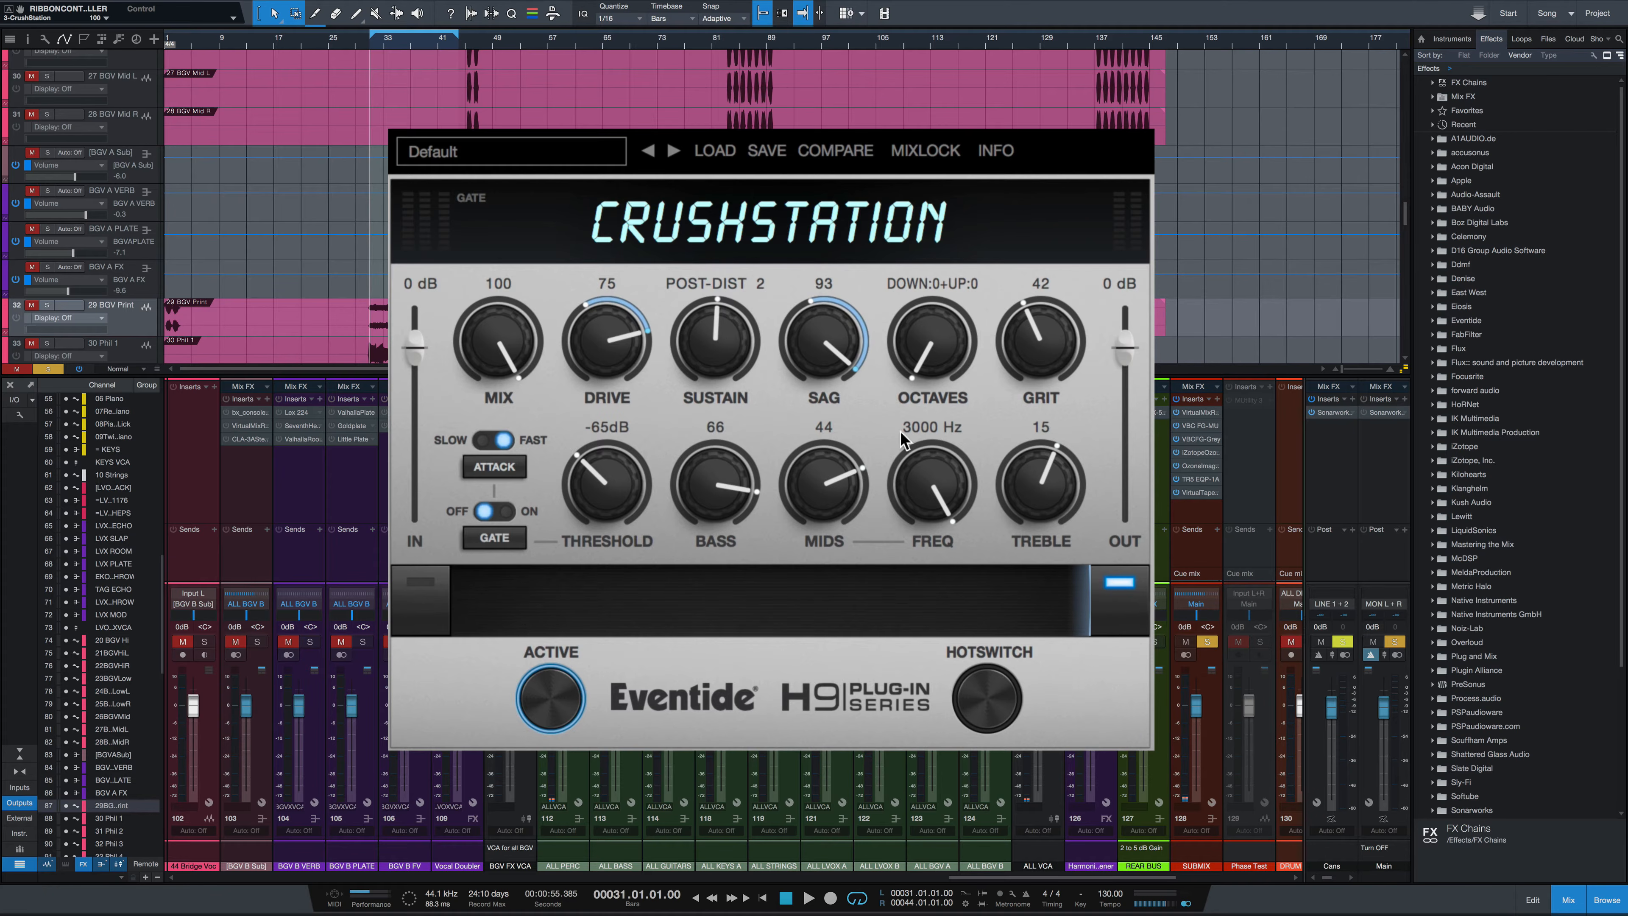
left_click_drag(813, 346, 827, 409)
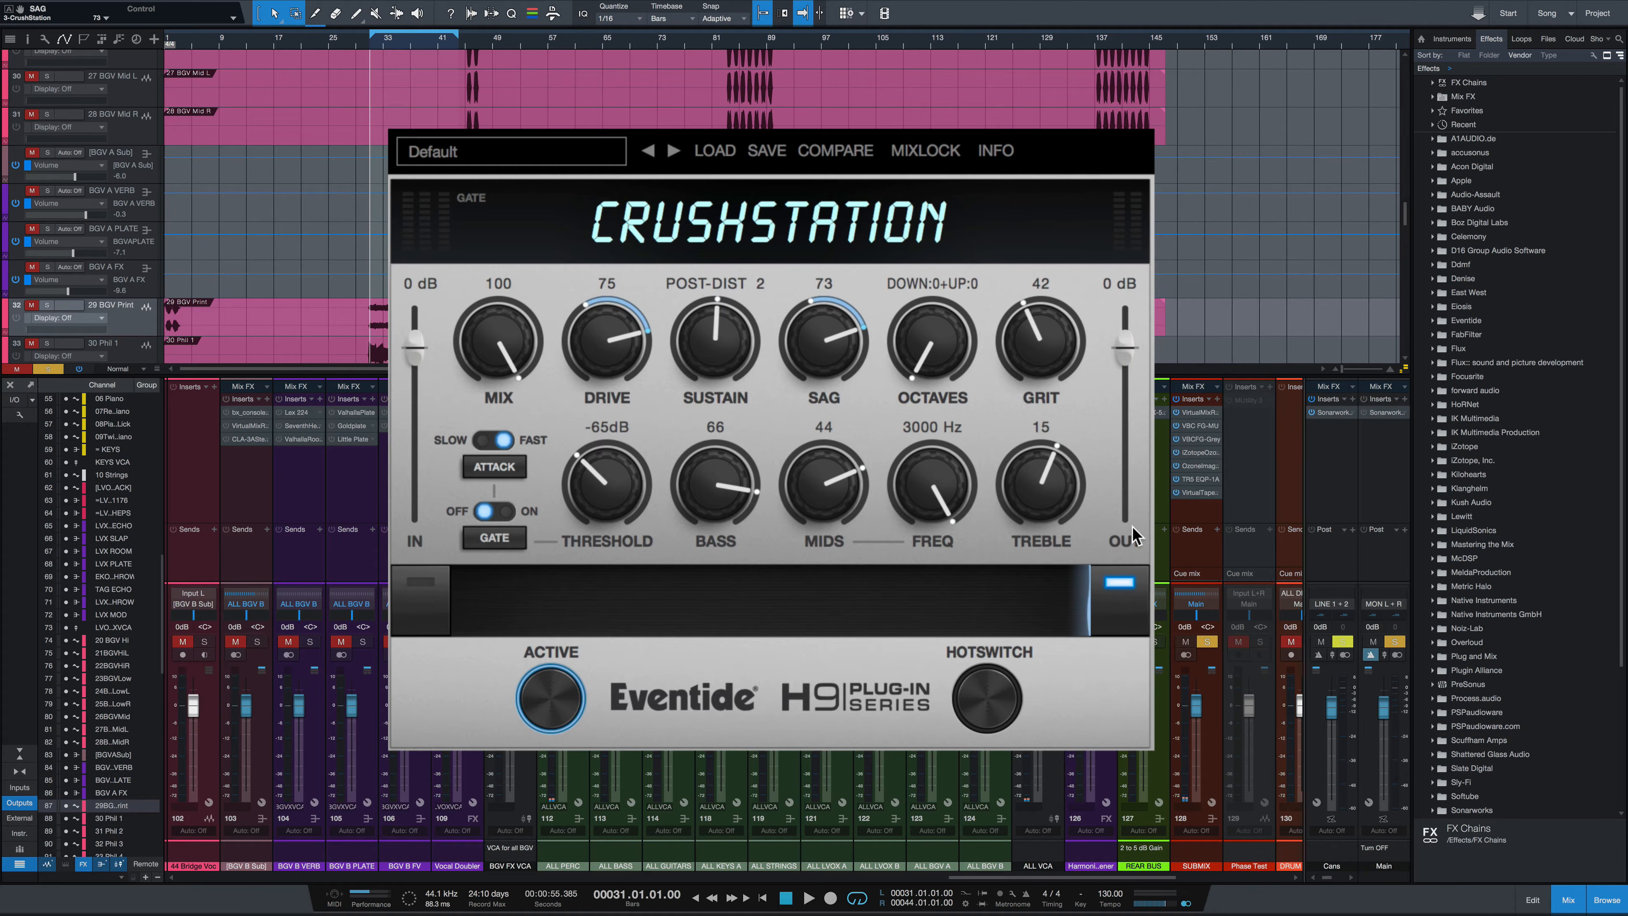
left_click(1119, 597)
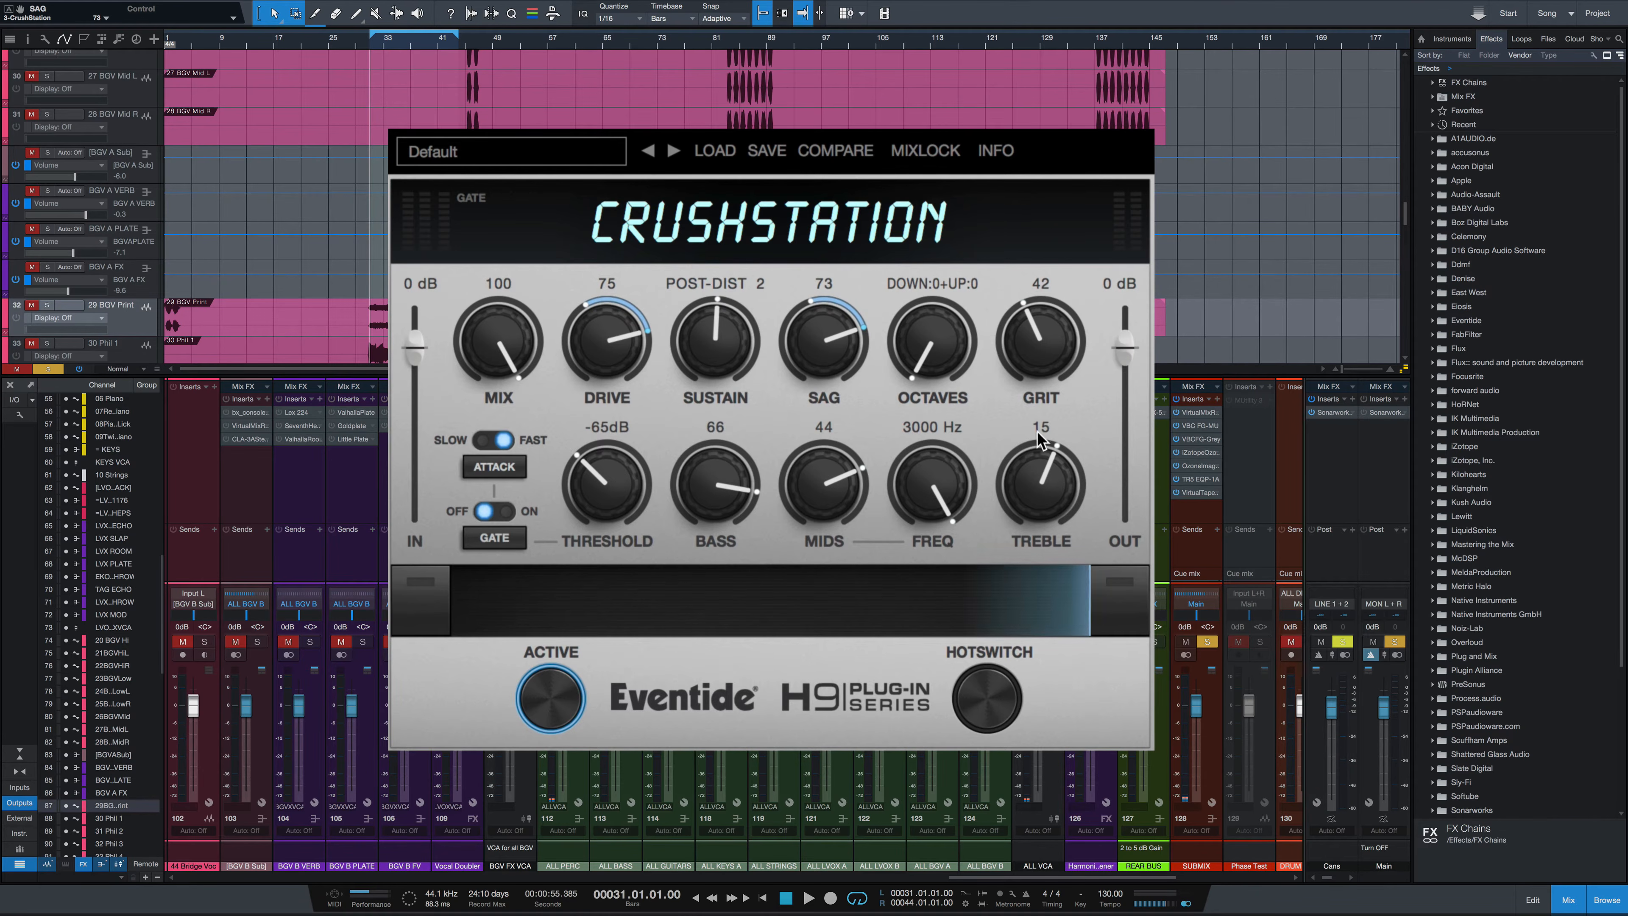
Select the ribbon's left end, lower Drive for that end, and park the ribbon just right of it
left_click(423, 600)
left_click_drag(585, 366, 578, 421)
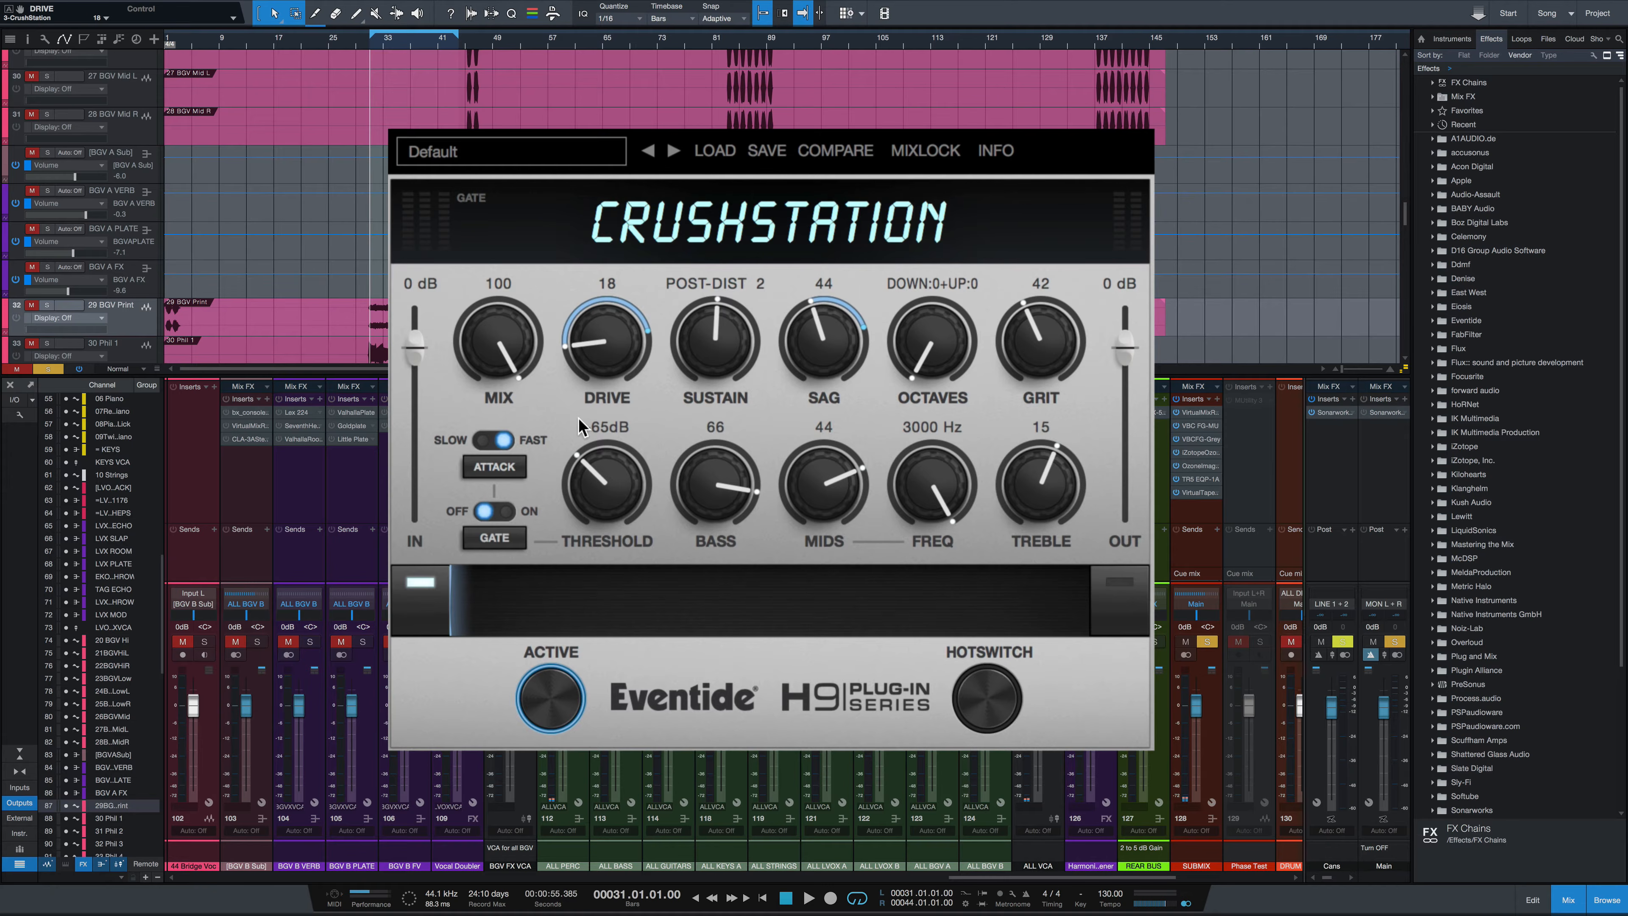
left_click(400, 611)
mouse_move(614, 612)
left_mouse_down()
mouse_move(861, 612)
mouse_move(632, 613)
left_mouse_up()
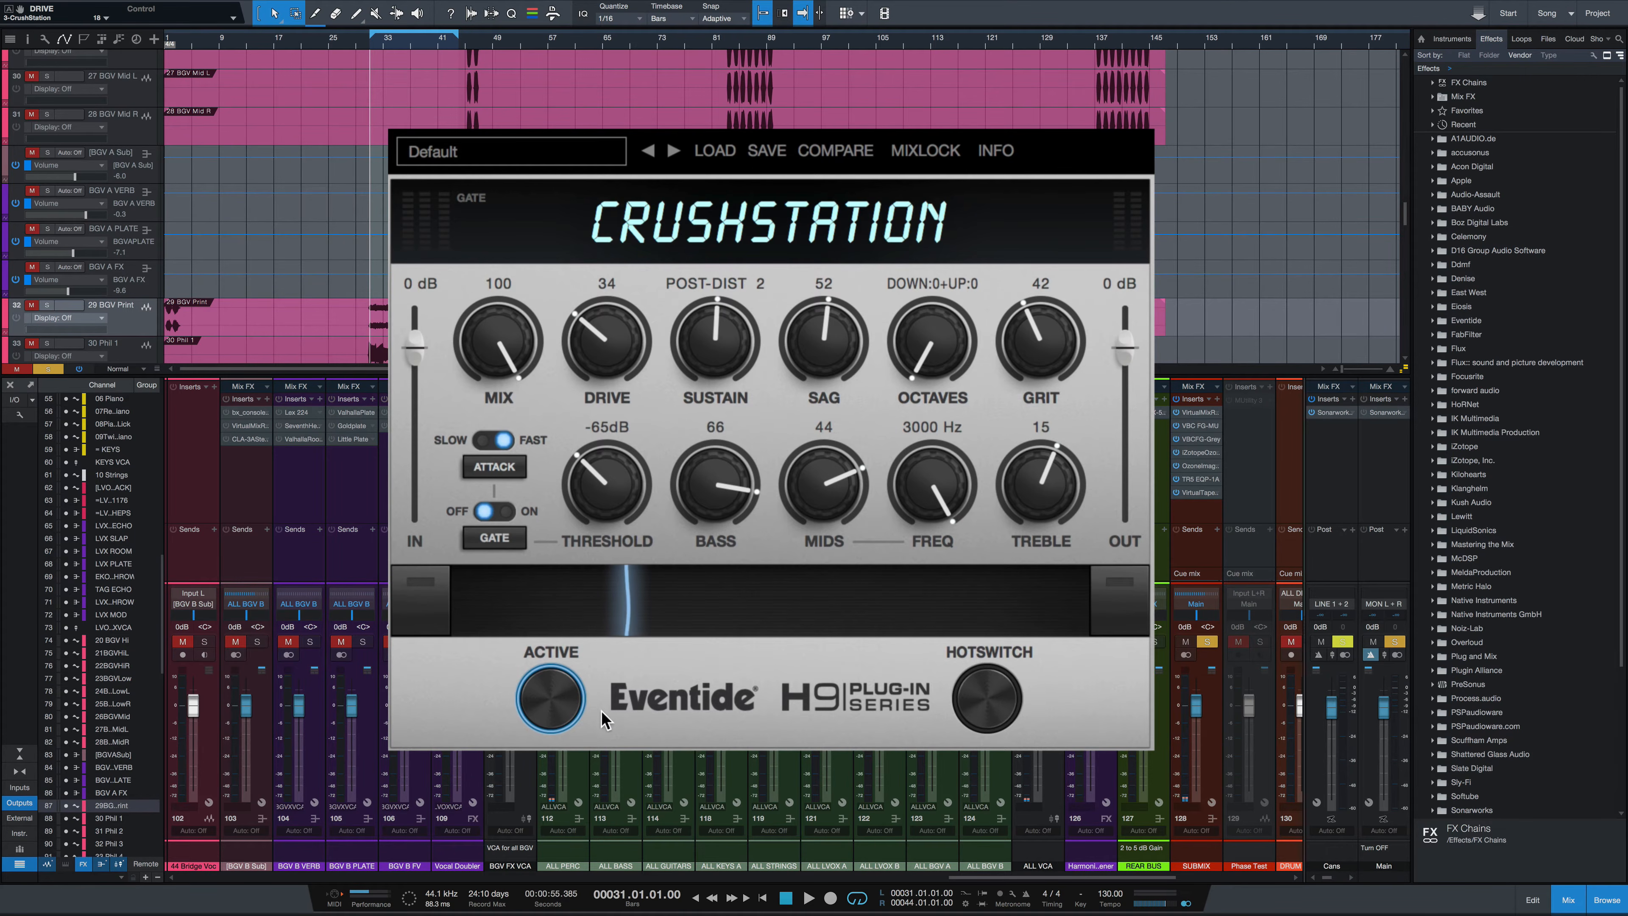
Toggle the Active switch off and on, and engage the HotSwitch
left_click(550, 700)
left_click(554, 704)
left_click(990, 698)
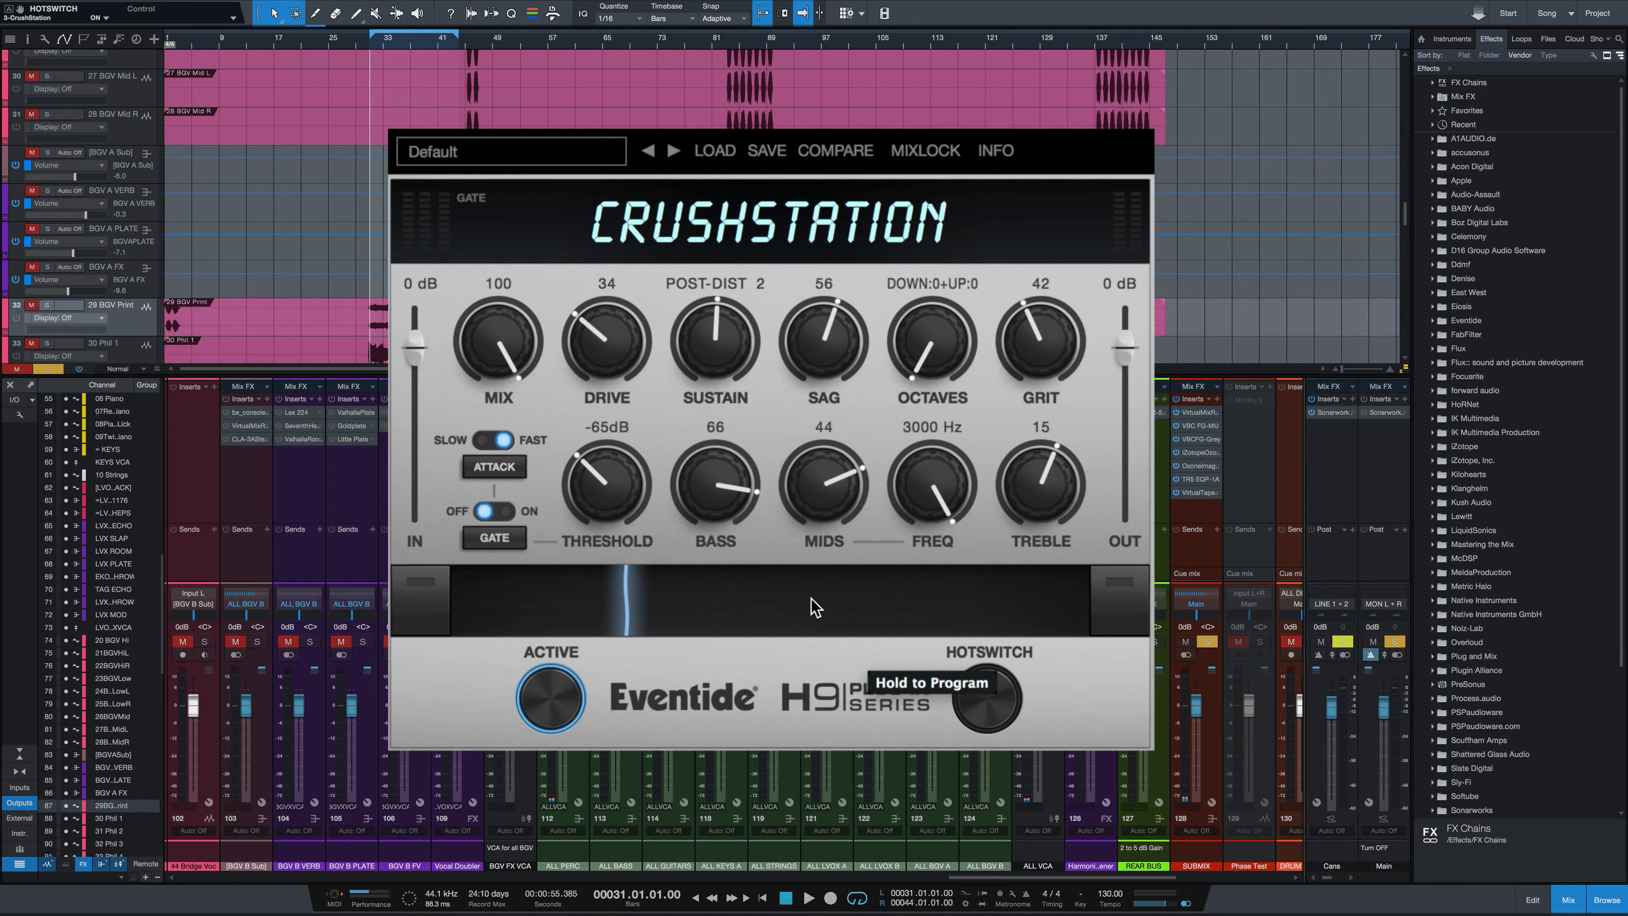
Program the HotSwitch setting: Drive 54, Sag 37, Octaves Down 9 Up 5, Grit 53, Bass 9, Mids 23, Freq 2760 Hz
left_click_drag(611, 351, 615, 310)
left_click_drag(831, 330, 835, 372)
left_click_drag(1032, 346, 947, 262)
left_click_drag(837, 510, 841, 553)
left_click_drag(740, 503, 761, 619)
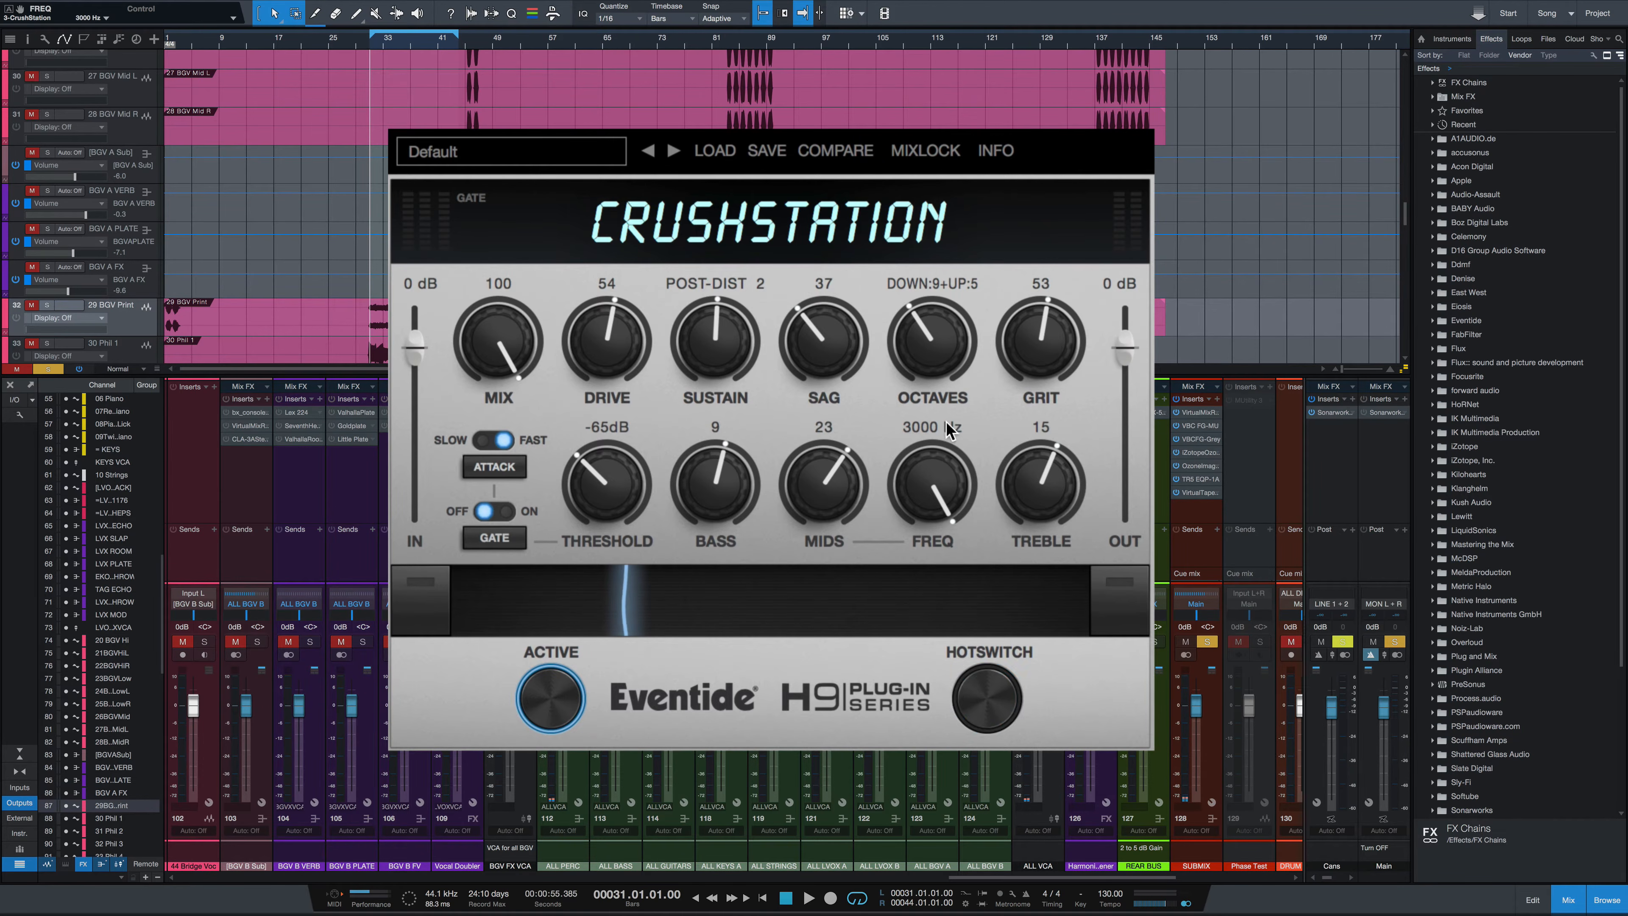
left_click_drag(941, 502, 942, 526)
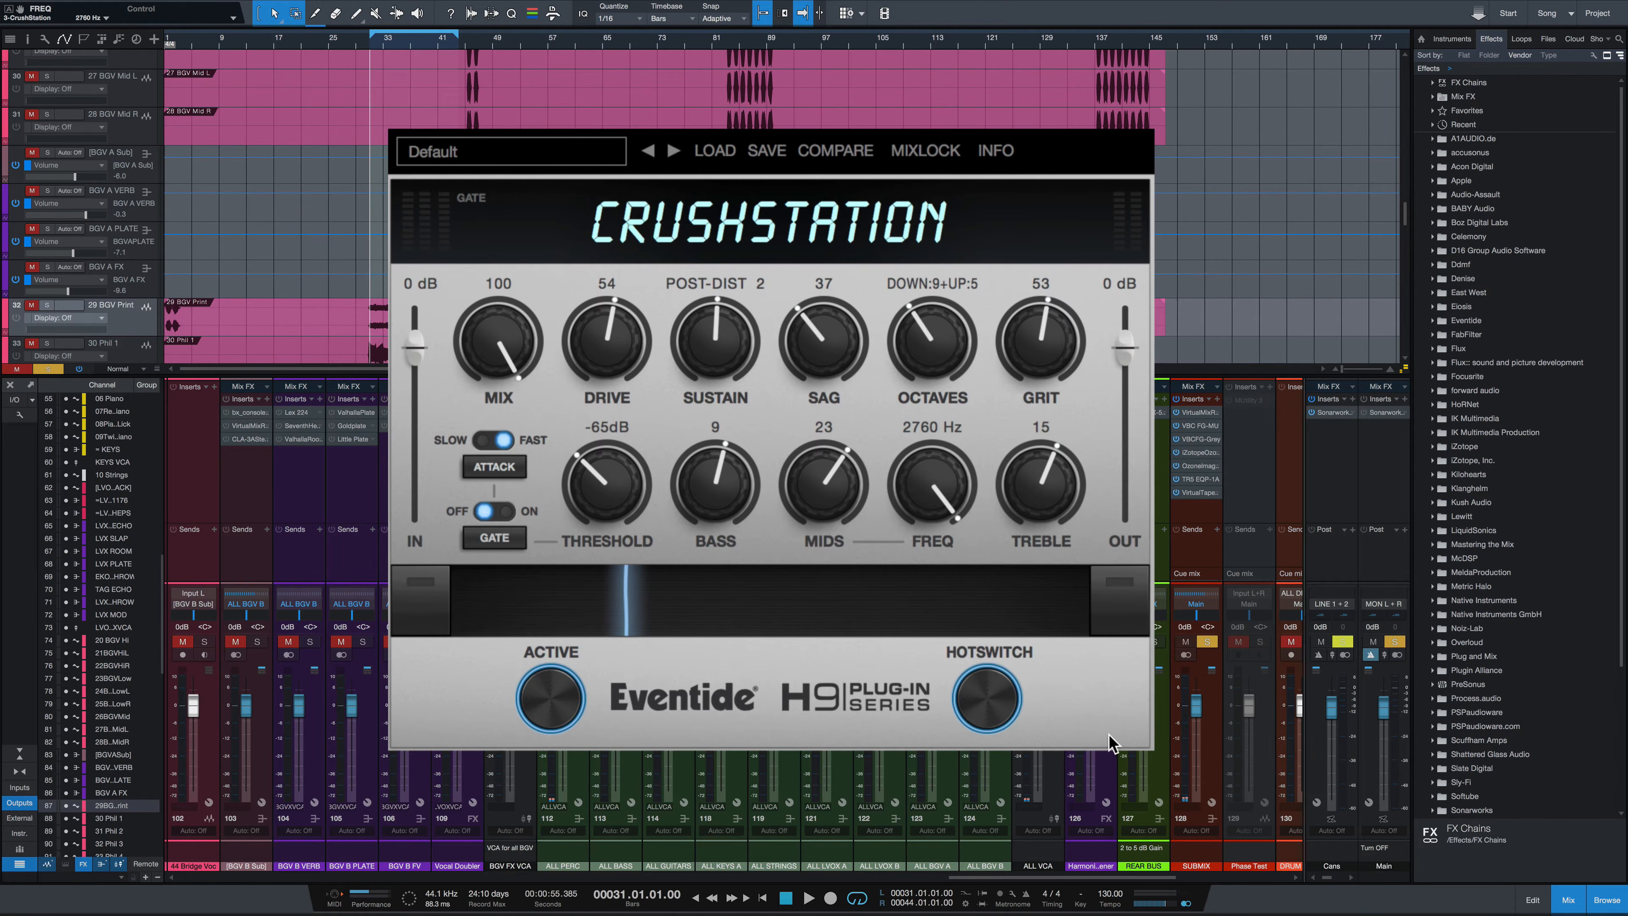
Toggle the HotSwitch repeatedly to compare the two knob settings
left_click(986, 701)
left_click(987, 700)
left_click(986, 701)
left_click(986, 701)
left_click(987, 700)
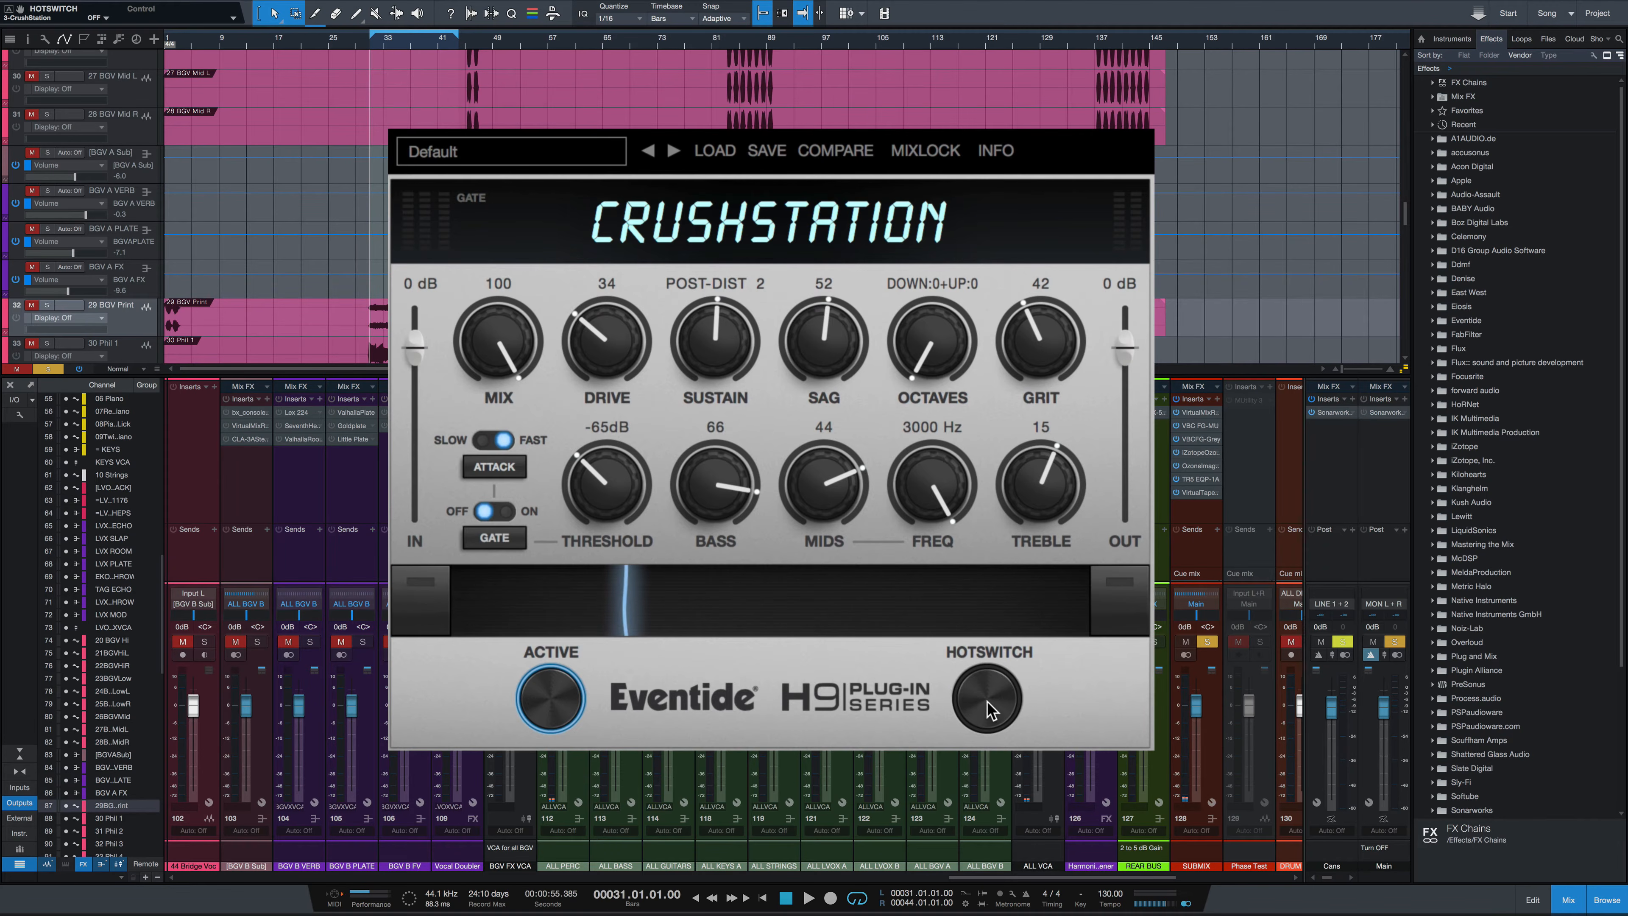
left_click(986, 701)
left_click(987, 701)
left_click(987, 700)
left_click(987, 701)
left_click(987, 701)
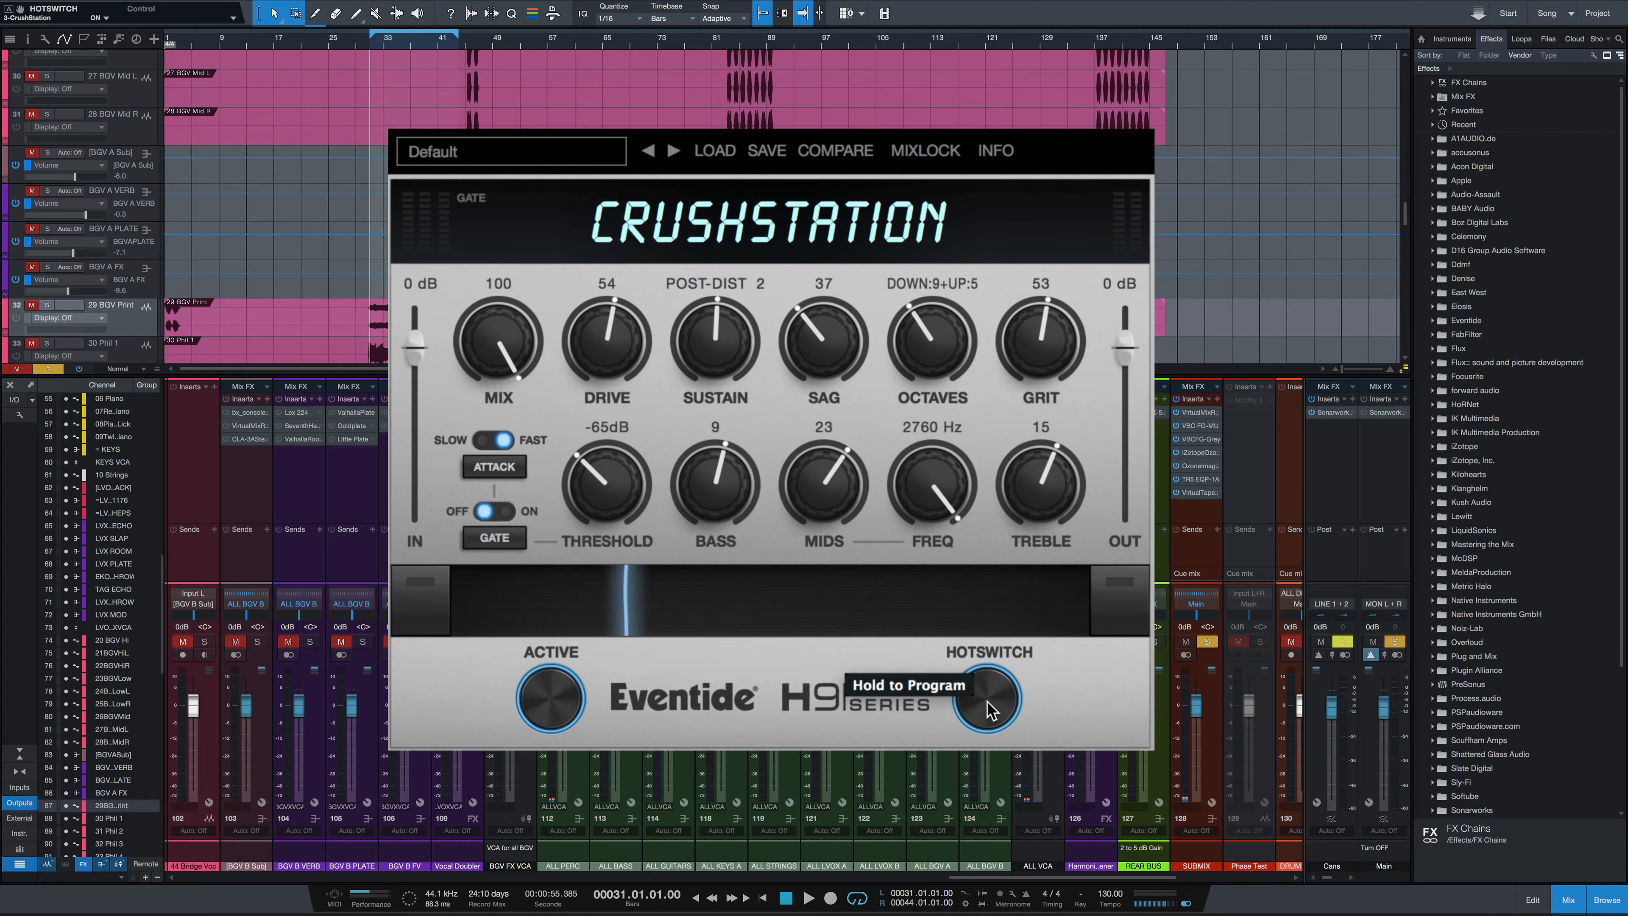
left_click(987, 701)
left_click(986, 701)
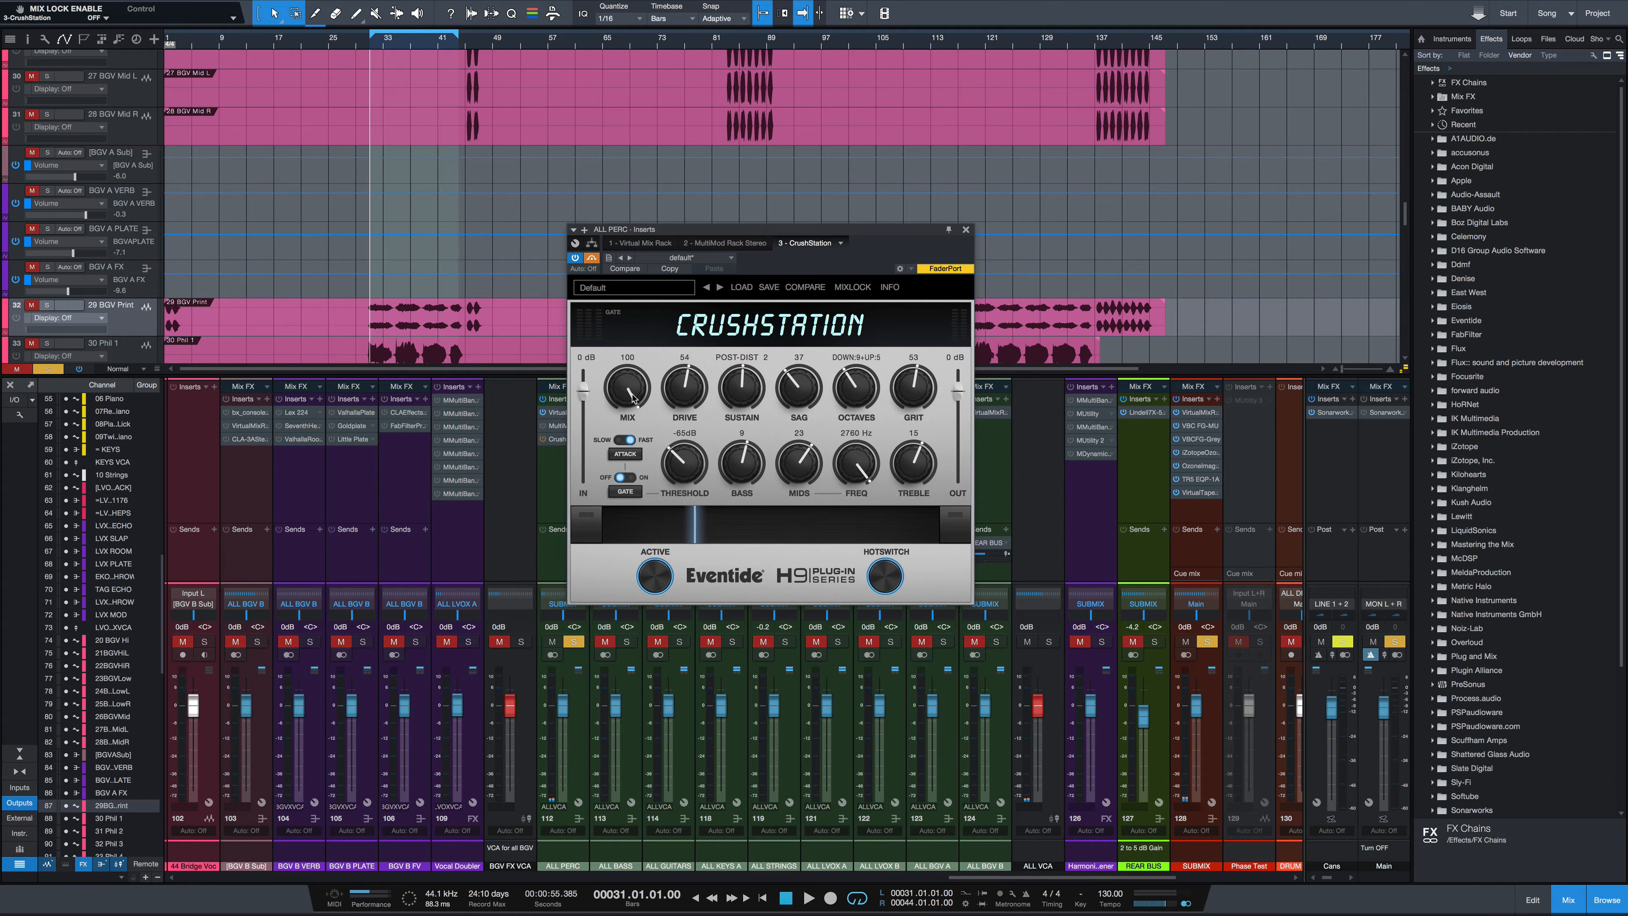
Load the Default preset and briefly play and stop the song
left_click(594, 288)
left_click(619, 333)
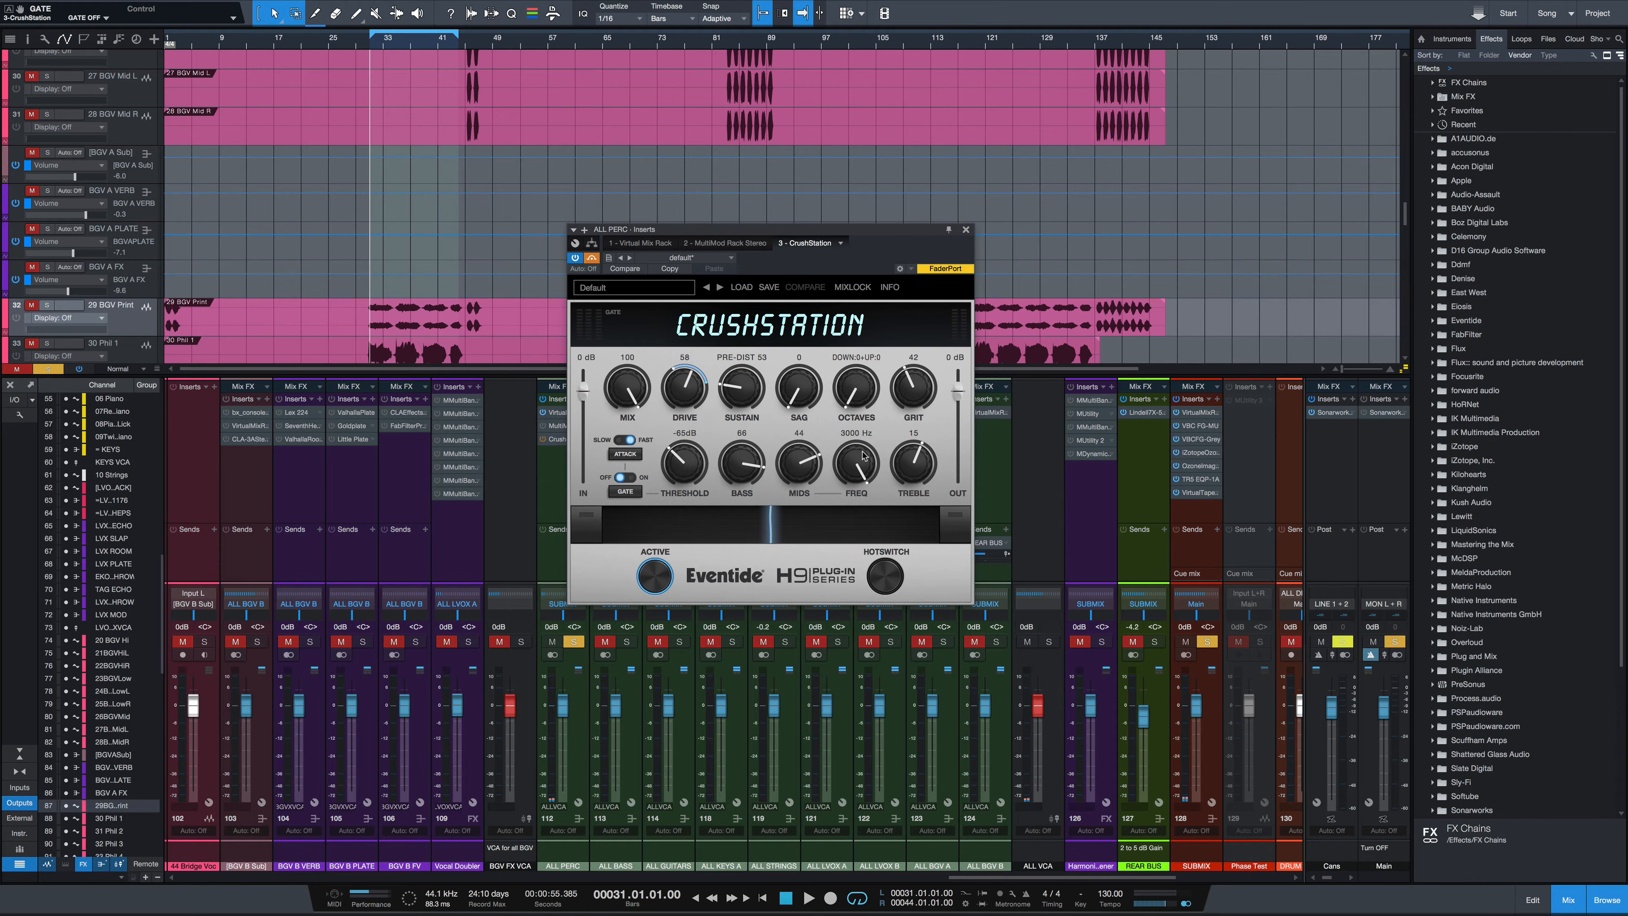
key("space")
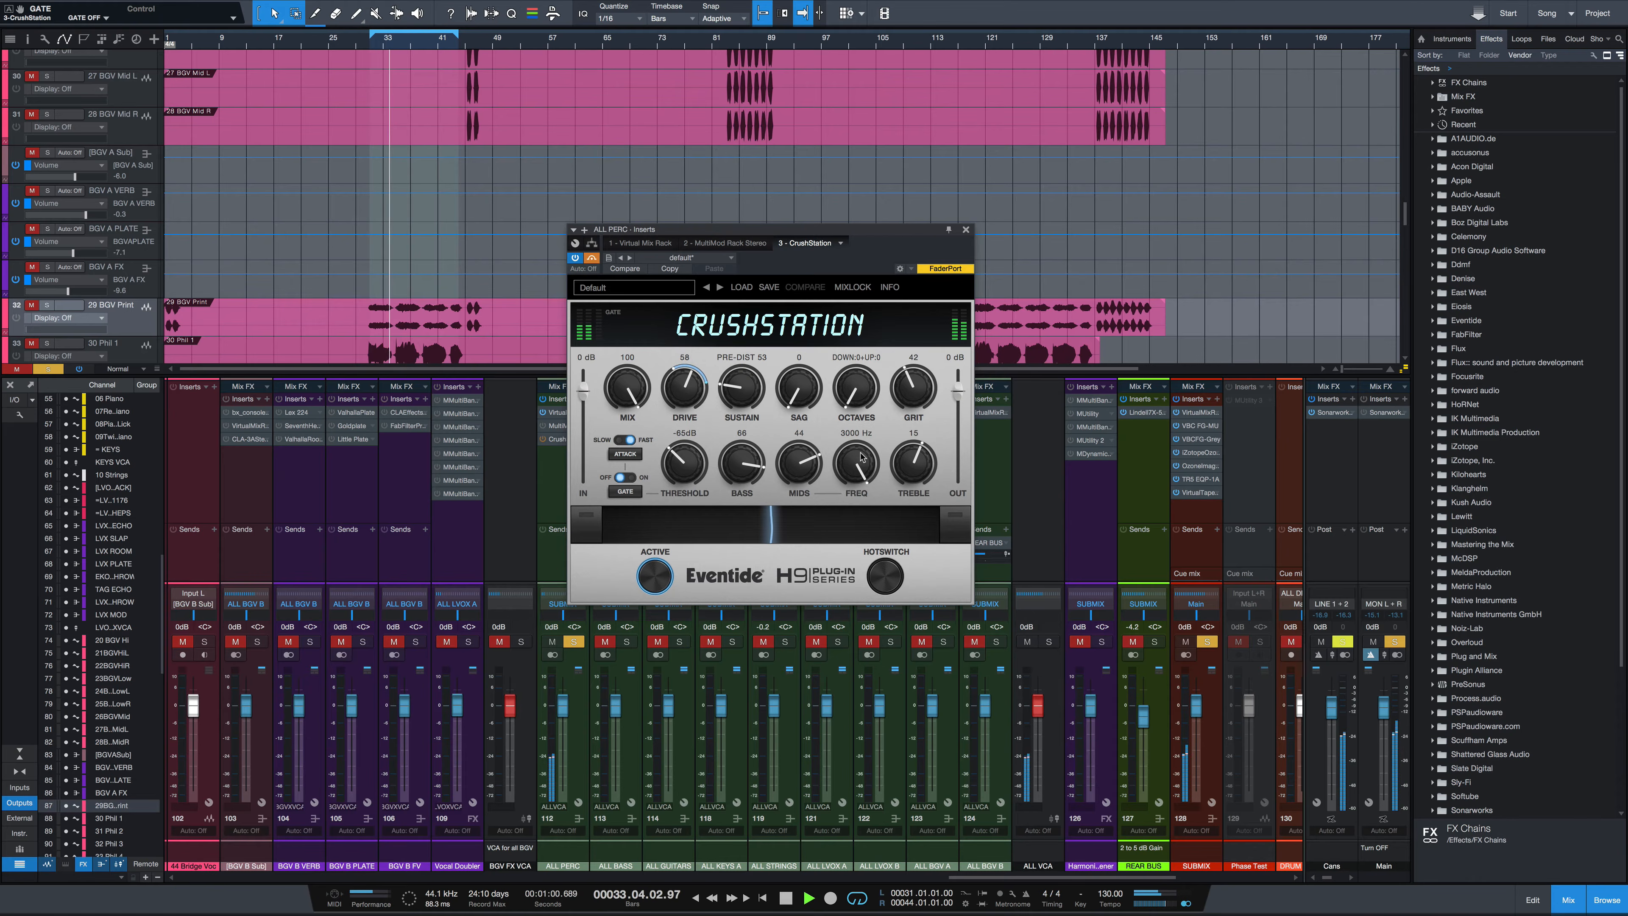
key("space")
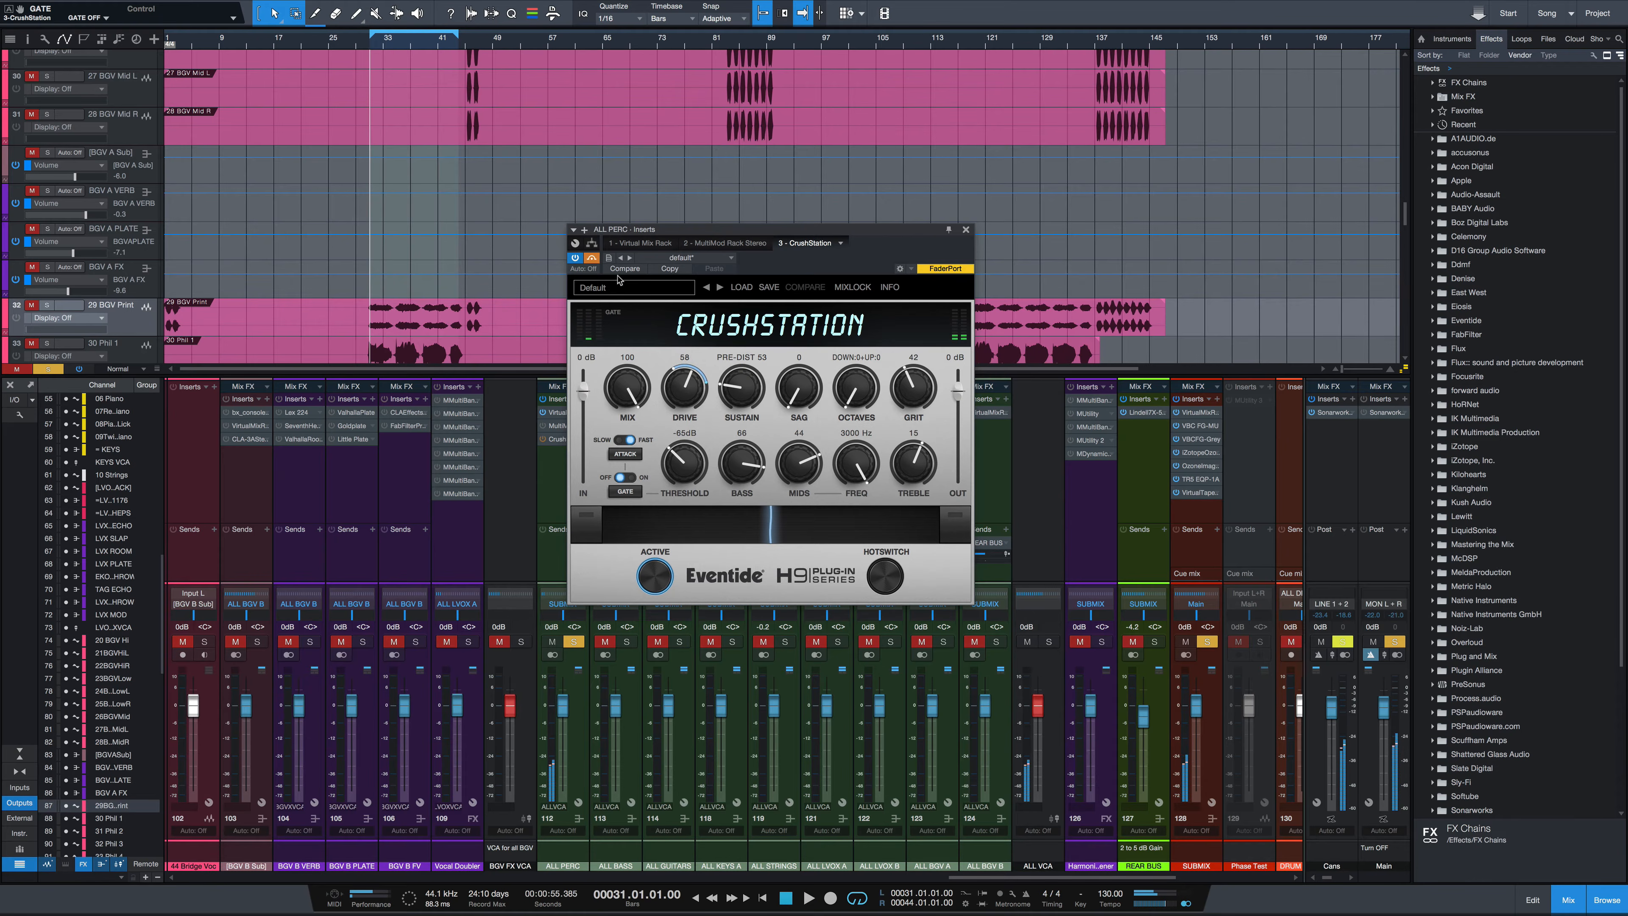
Bypass the CrushStation insert and audition the song with it bypassed
left_click(592, 257)
key("space")
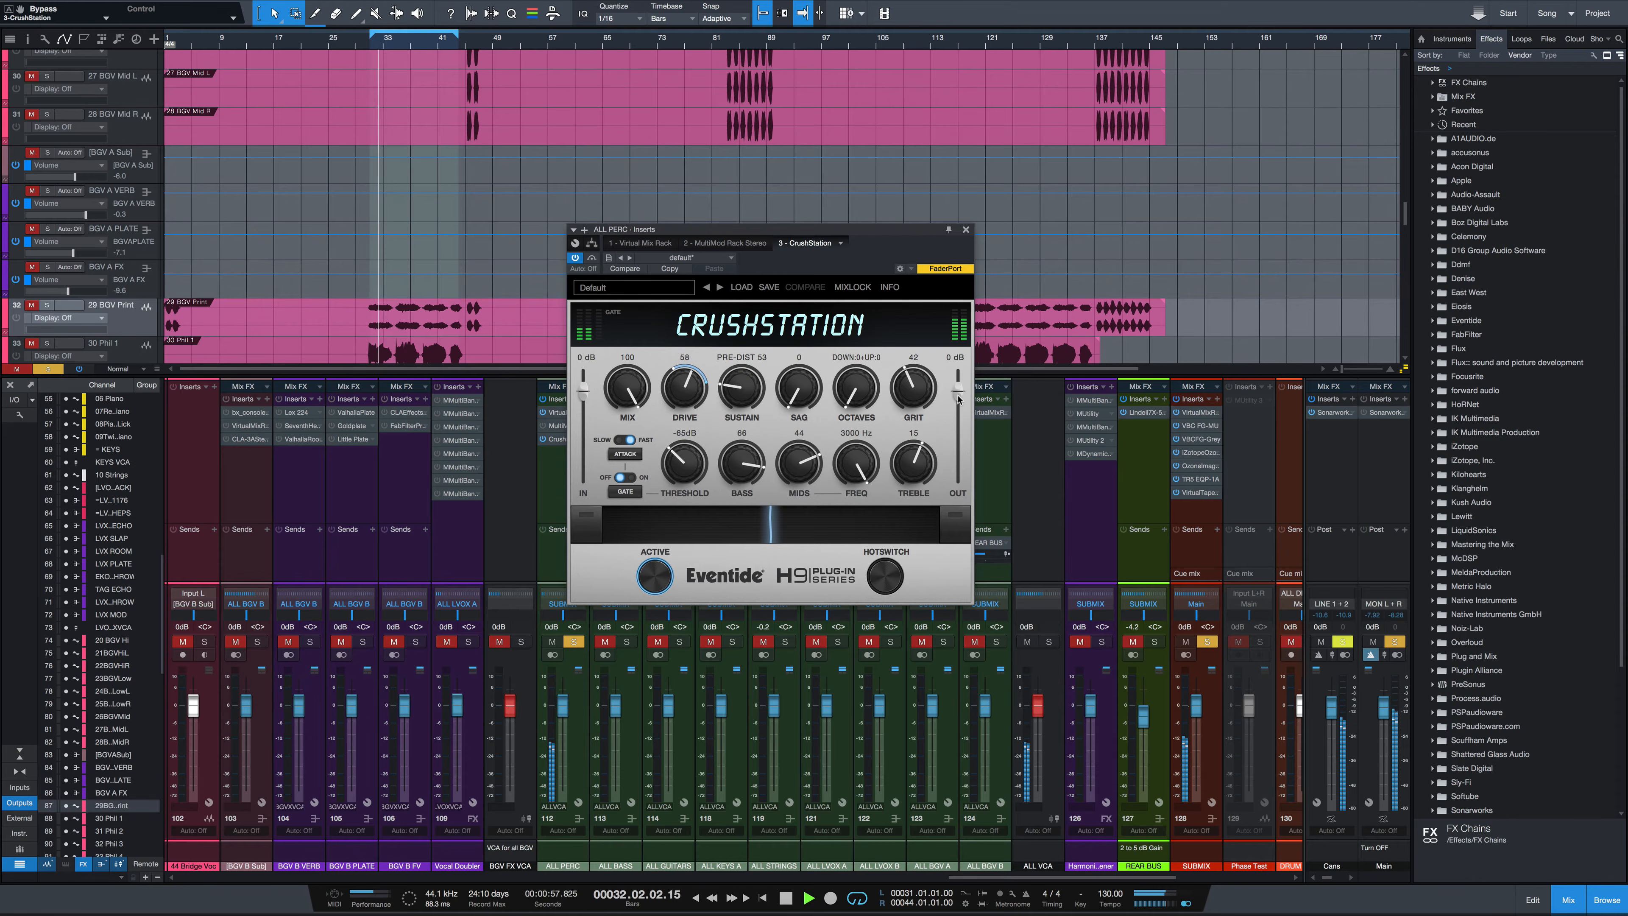
key("space")
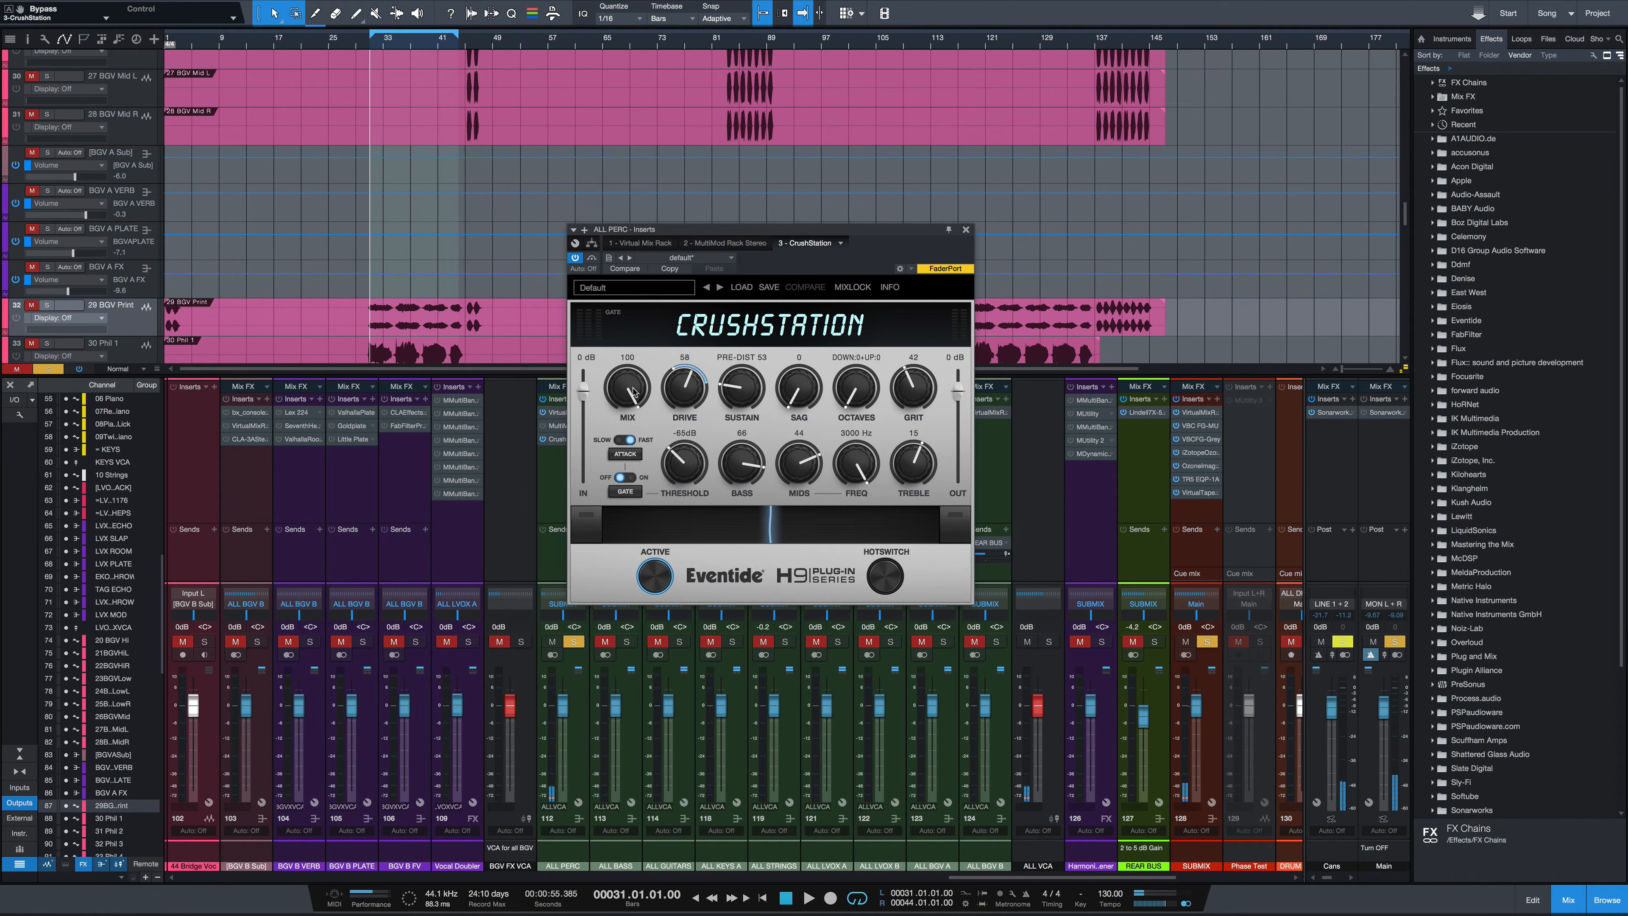
Lower Mix to 12 while the song plays, then stop playback
key("space")
left_click_drag(633, 393, 626, 541)
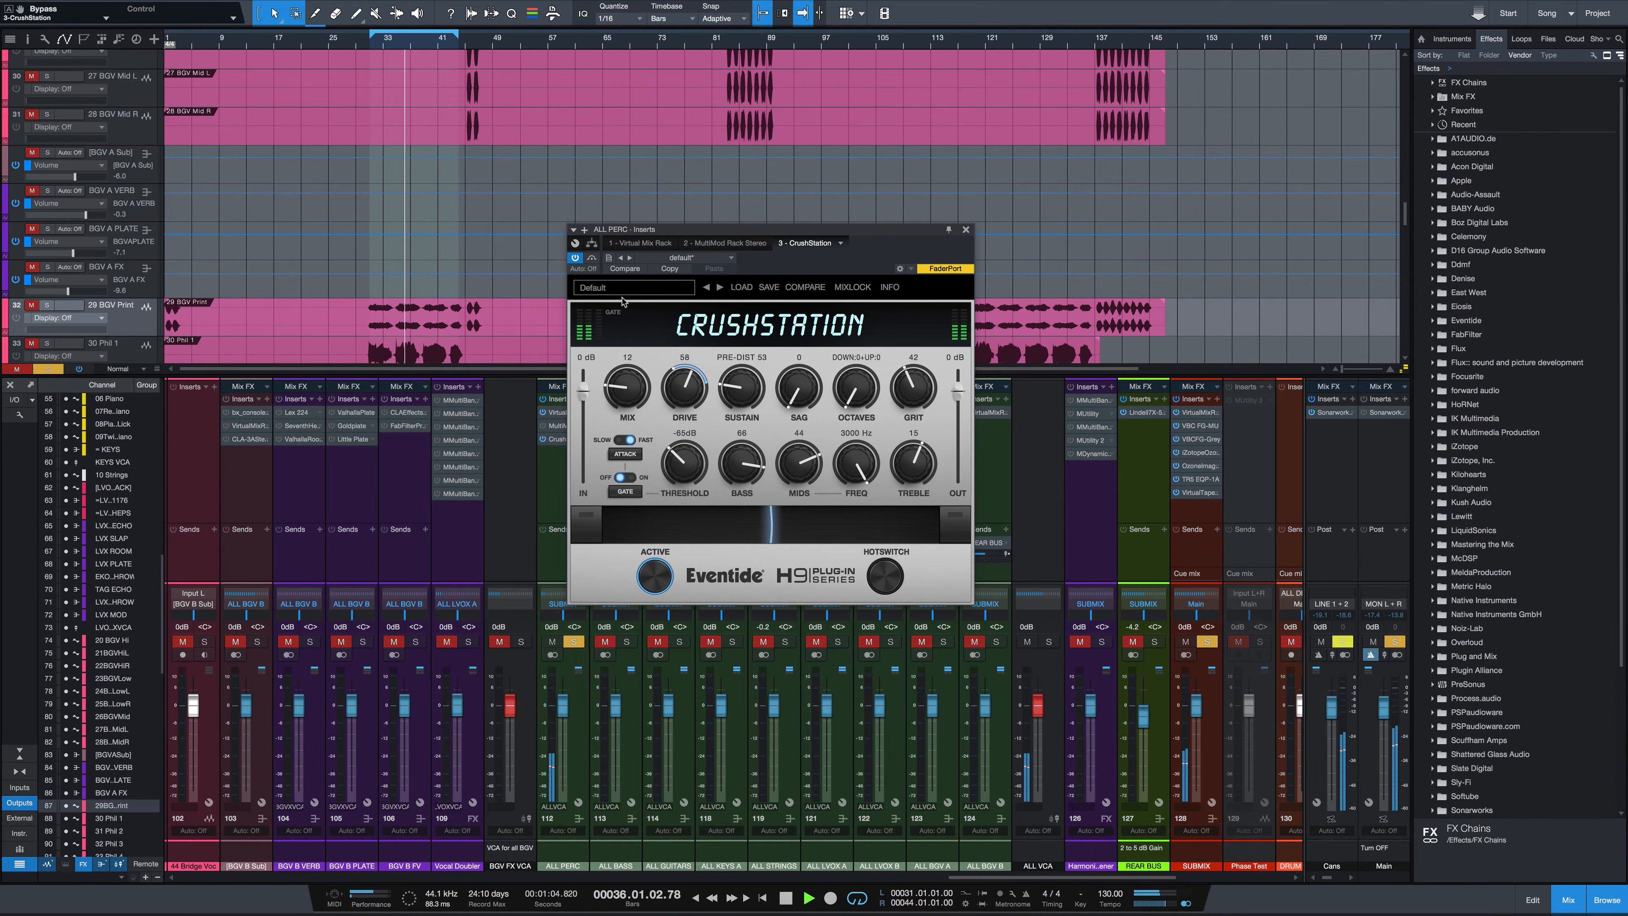
key("space")
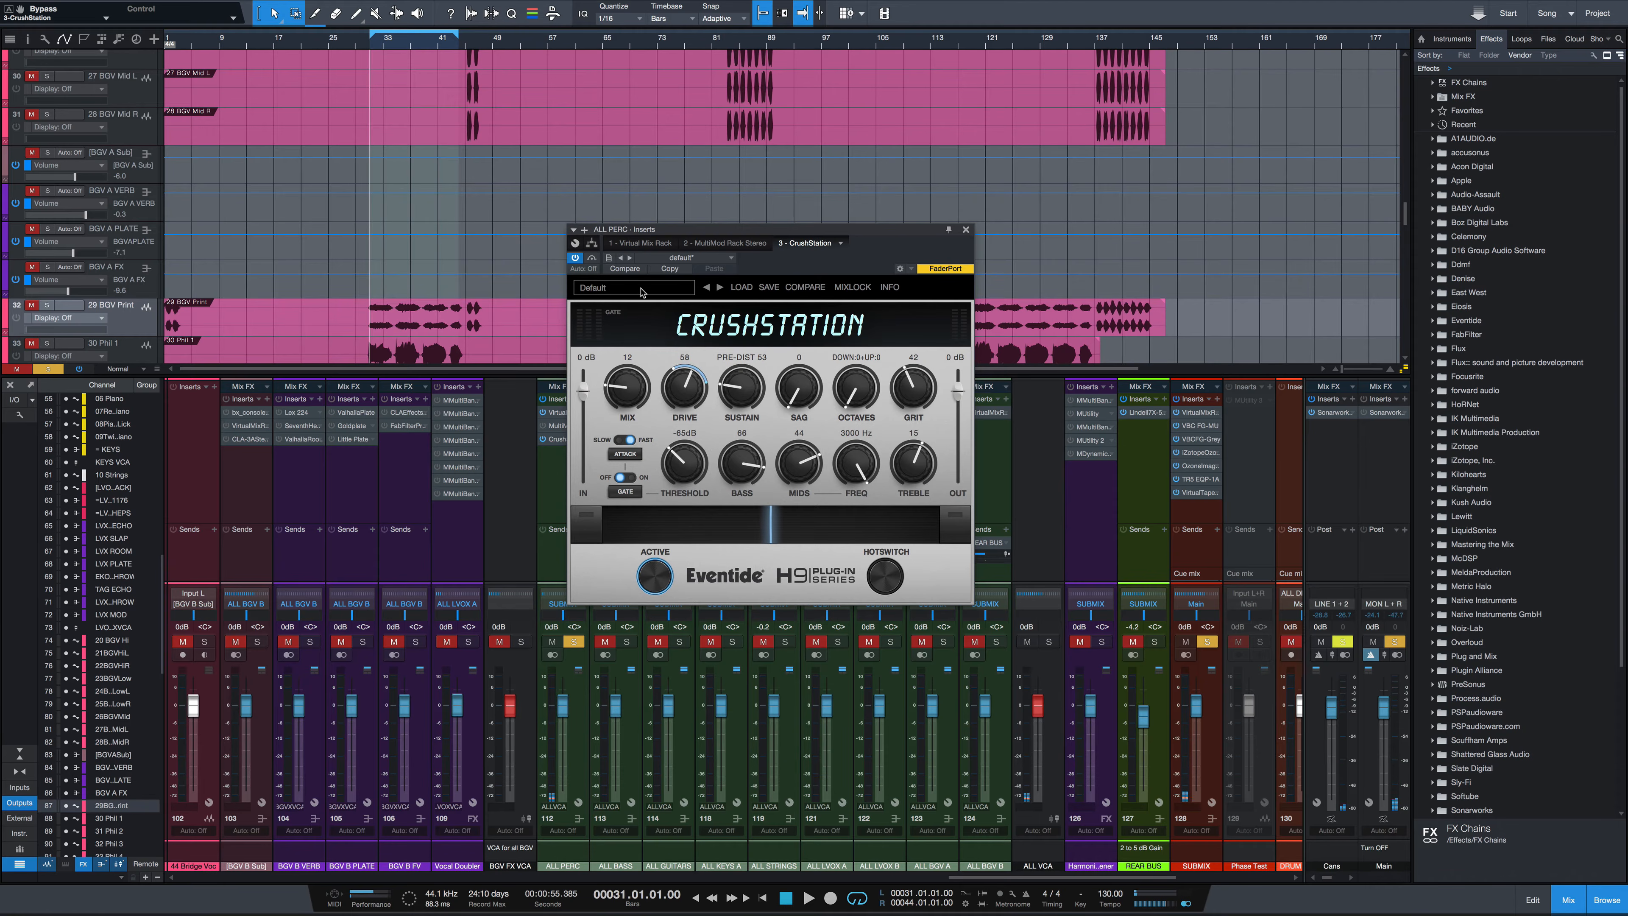
Load the Old Tube Compressor preset from the 03 - Warm and Compressed category
left_click(621, 290)
mouse_move(671, 319)
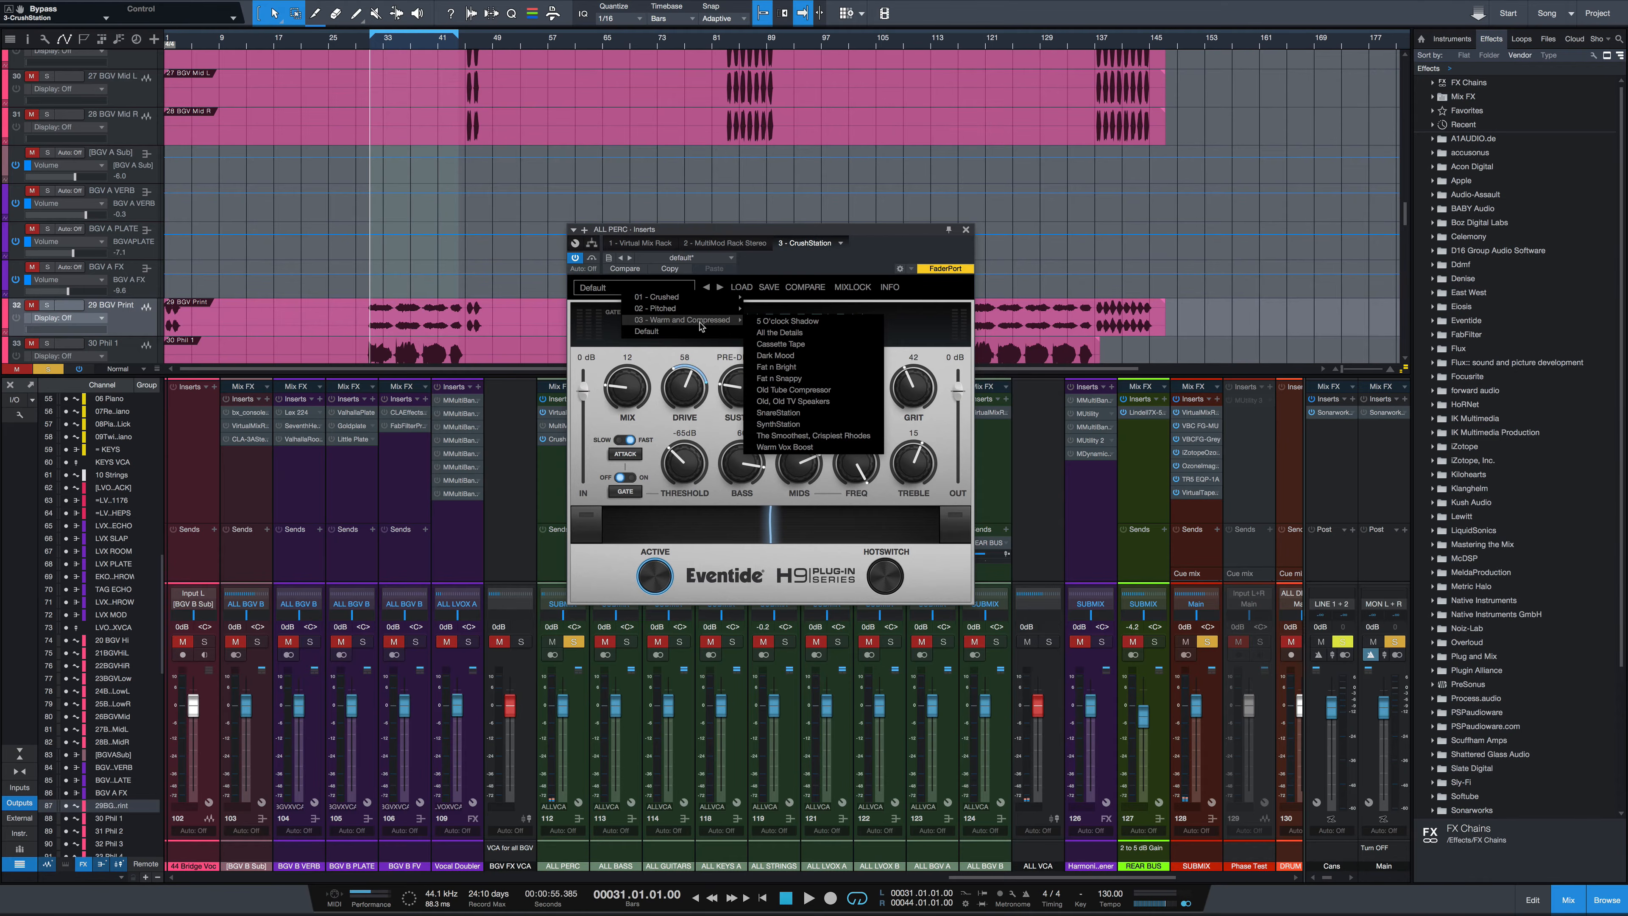
left_click(793, 389)
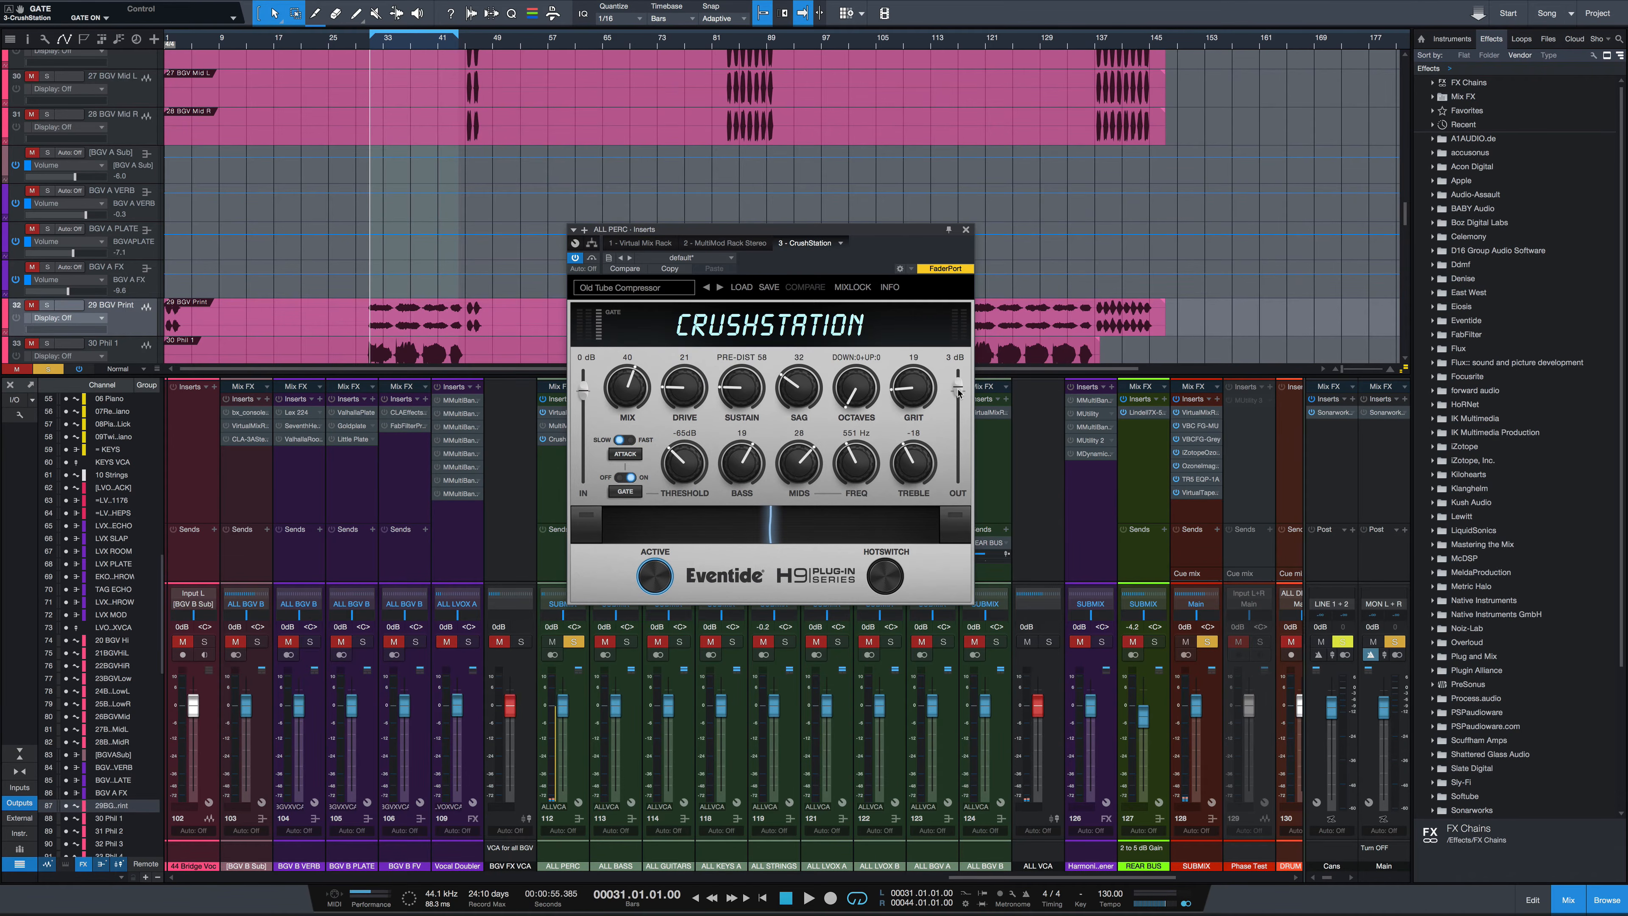
Set the output level to 1 dB and lower Mix to 19 during playback
left_click_drag(959, 392, 960, 396)
key("space")
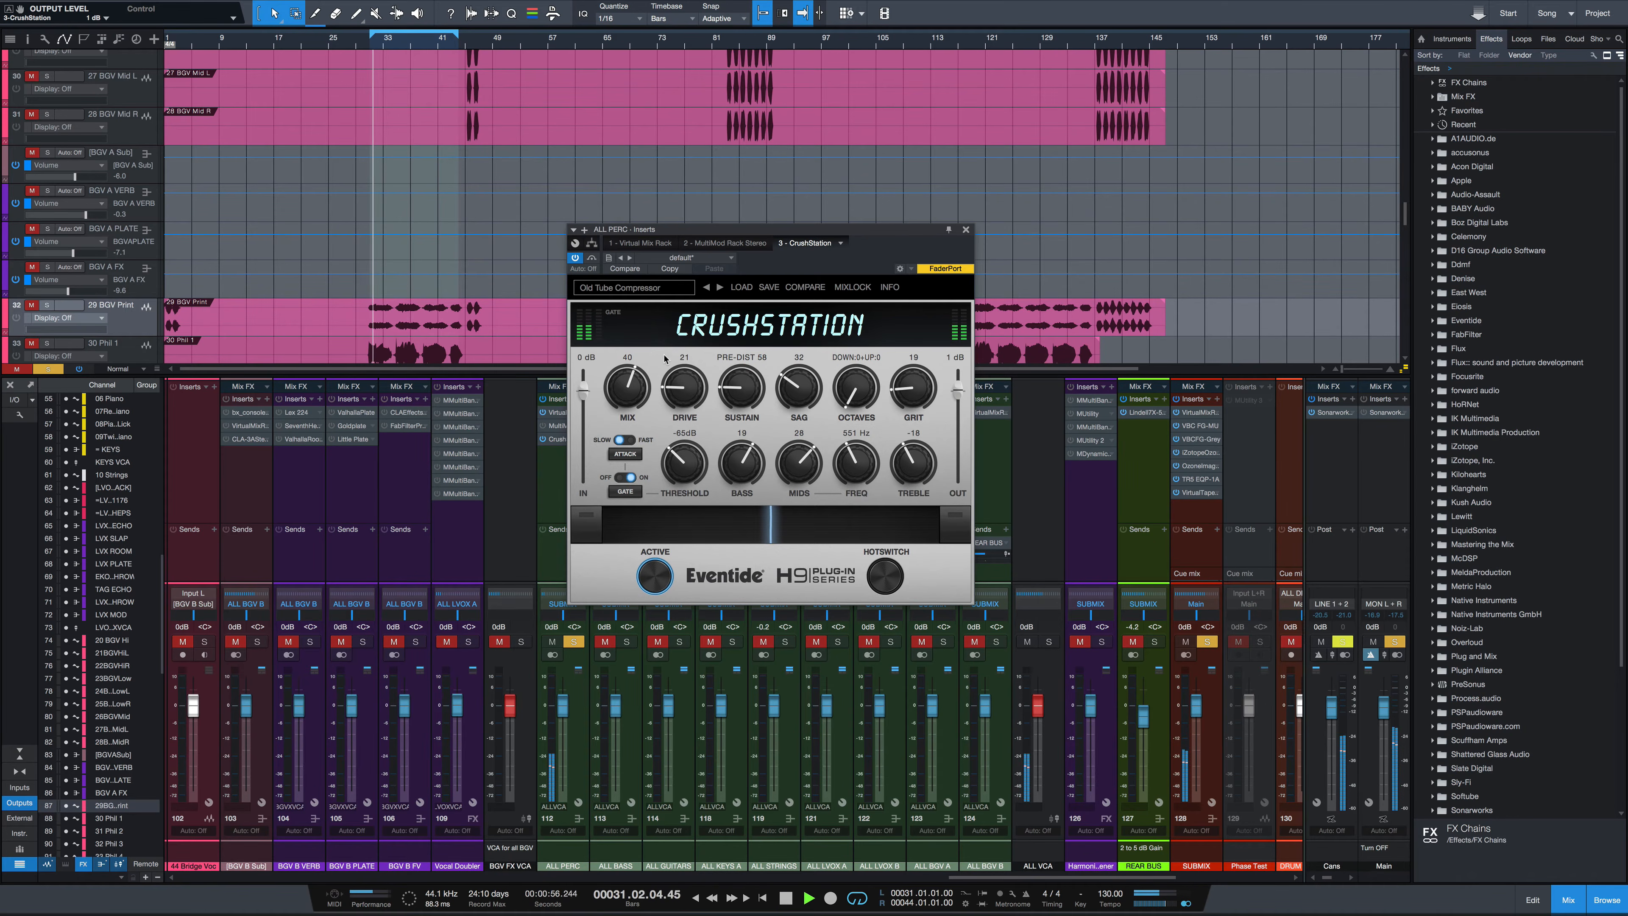
left_click_drag(631, 390, 629, 421)
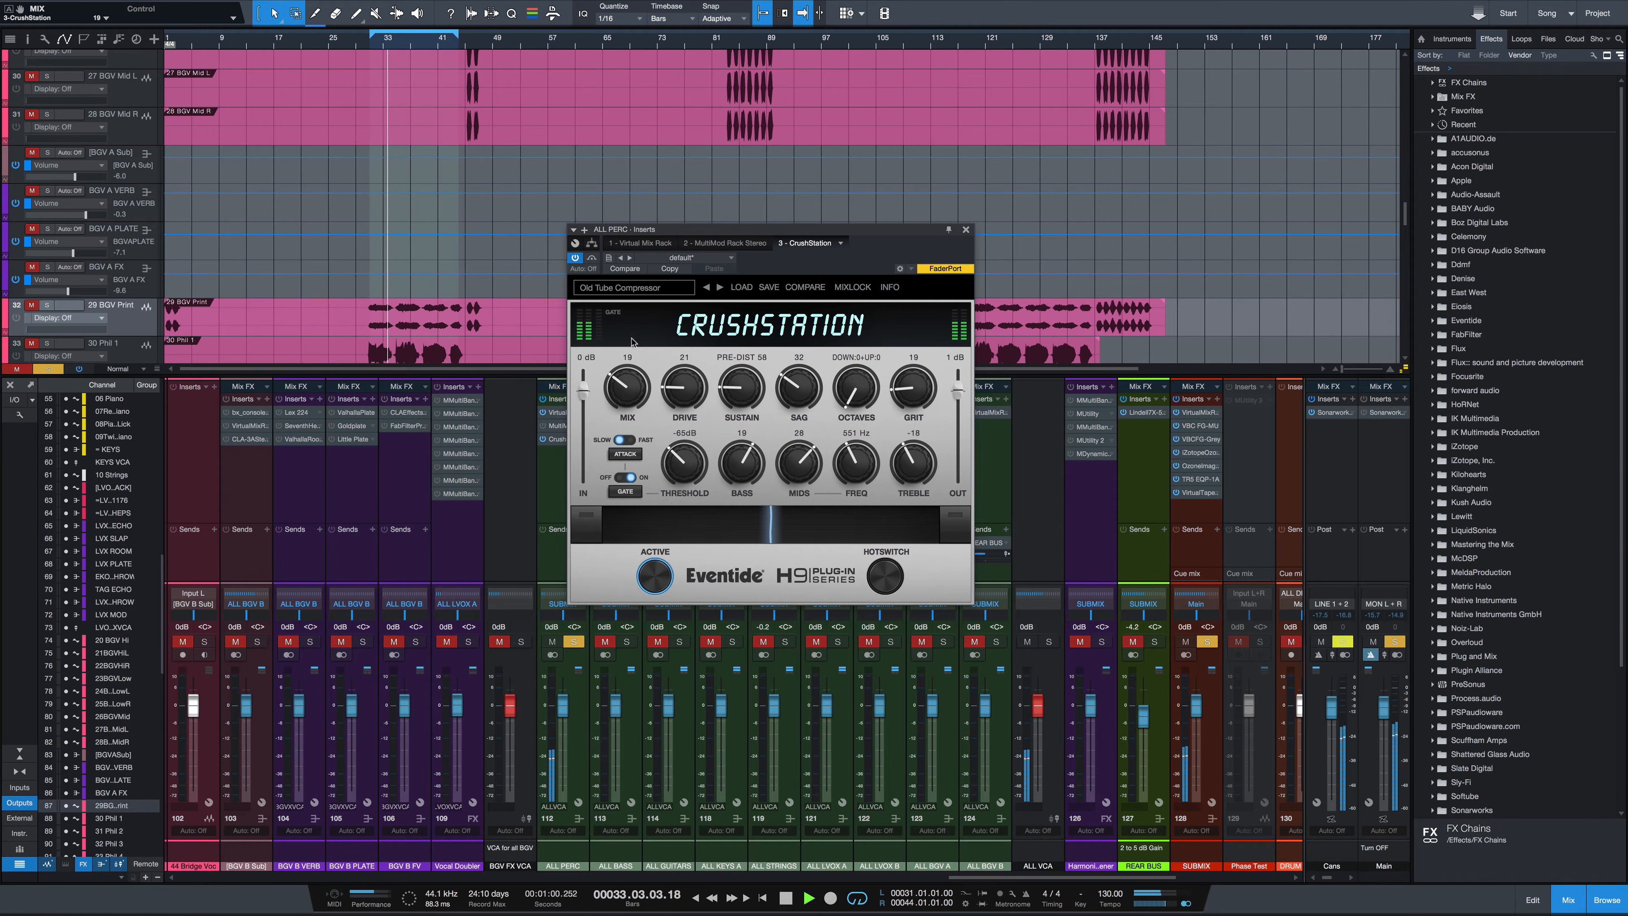
Toggle the plugin bypass off and on, and raise Bass to 43
left_click(590, 260)
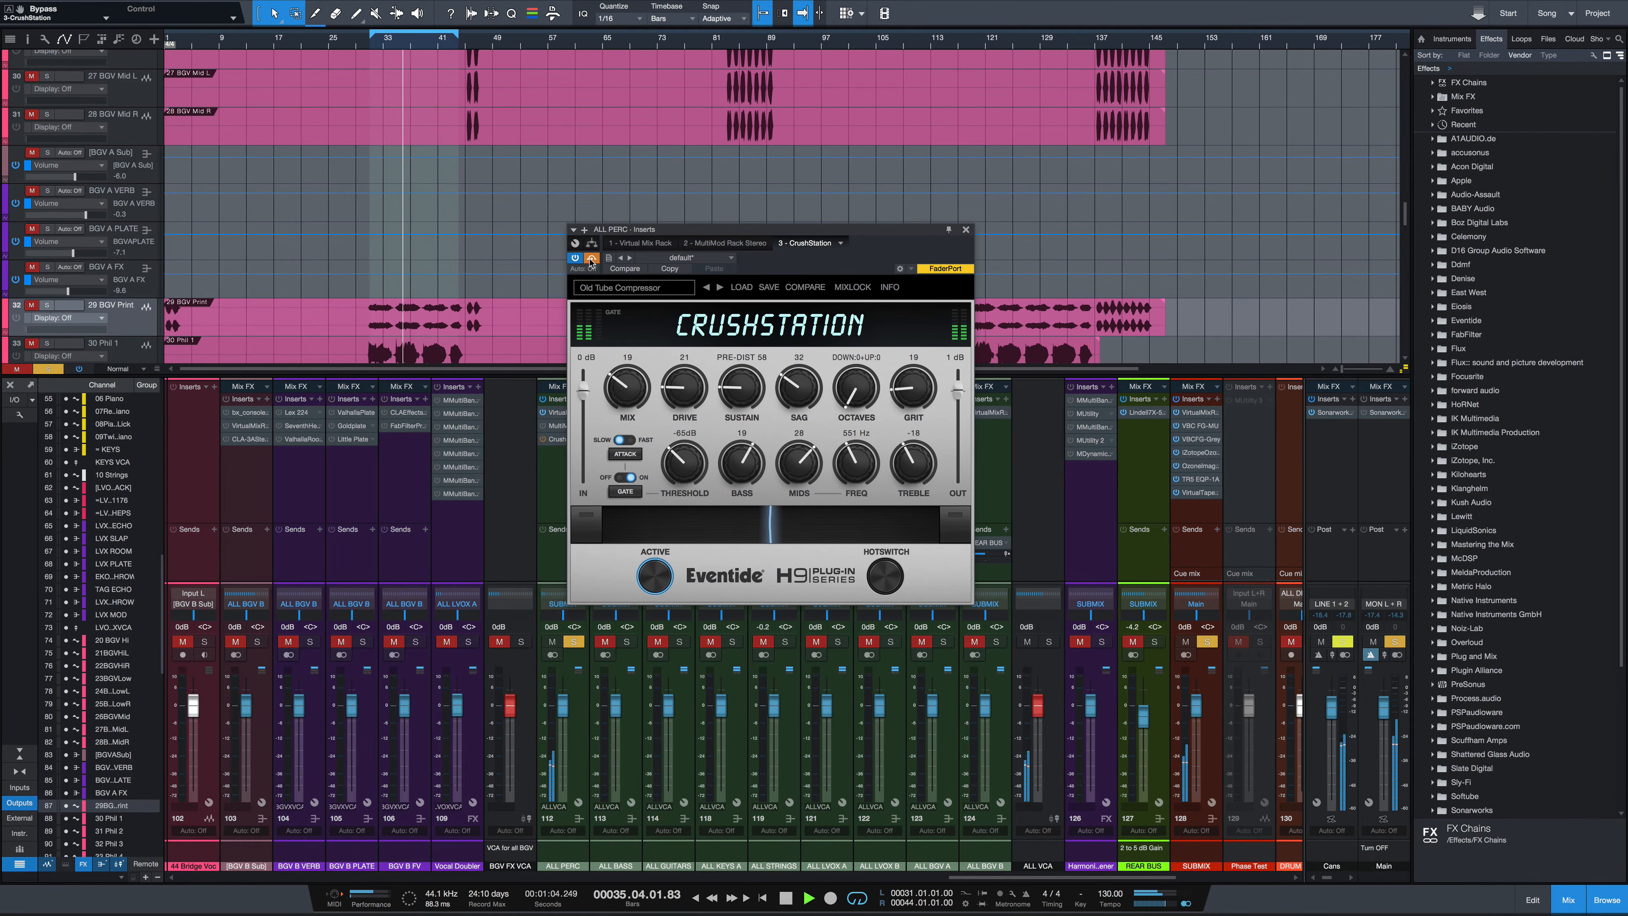
left_click(590, 260)
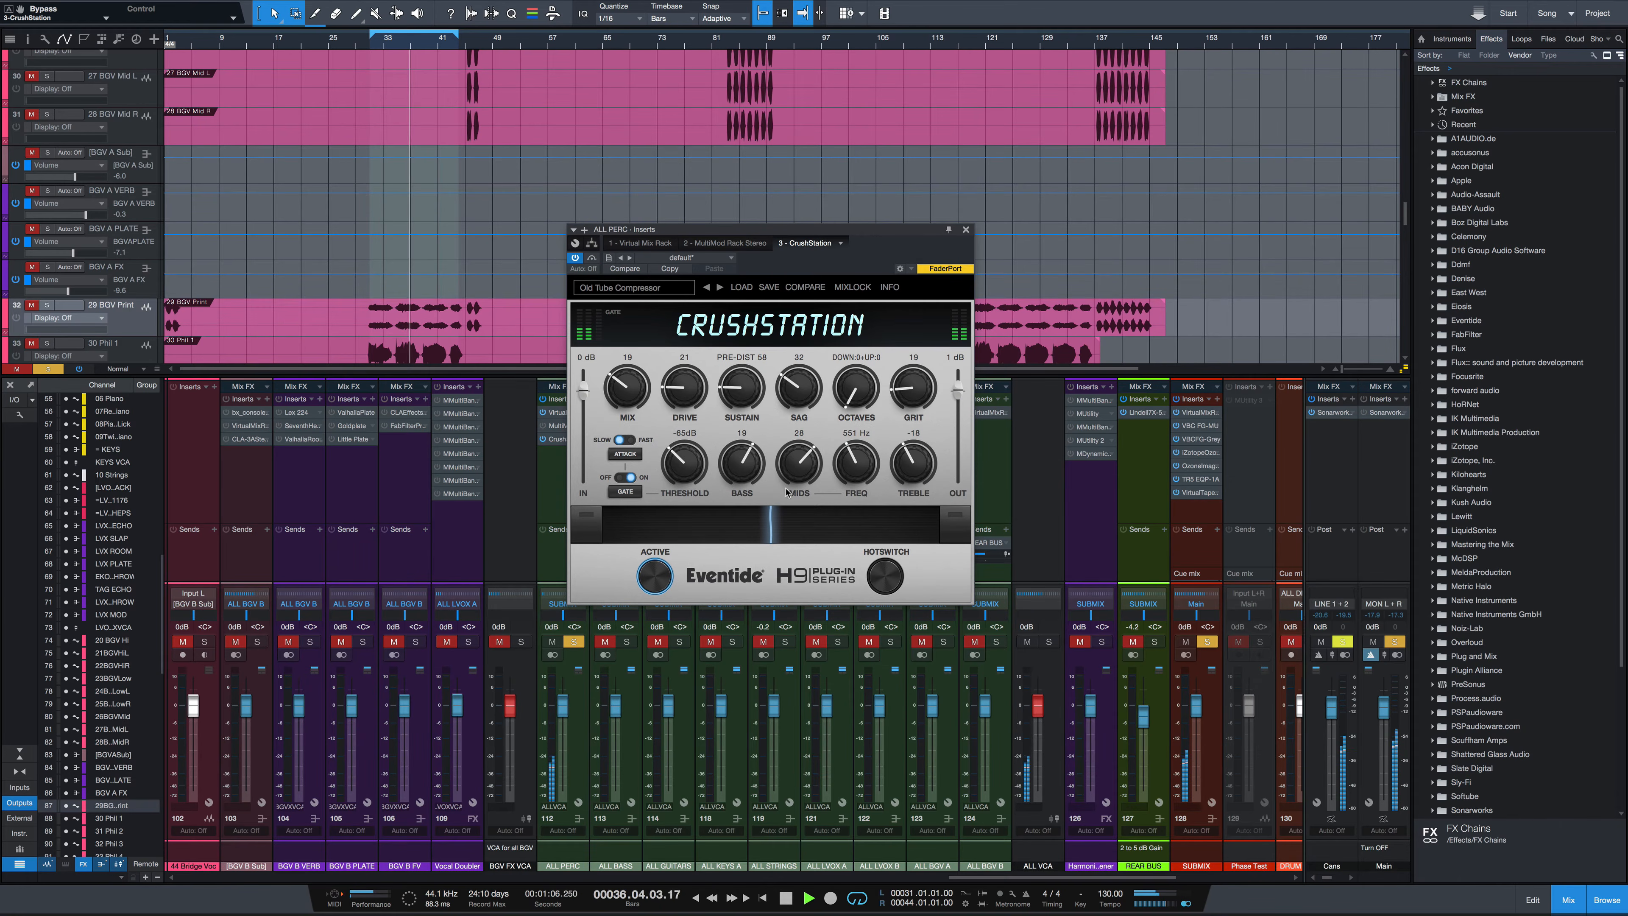
left_click_drag(744, 472, 747, 460)
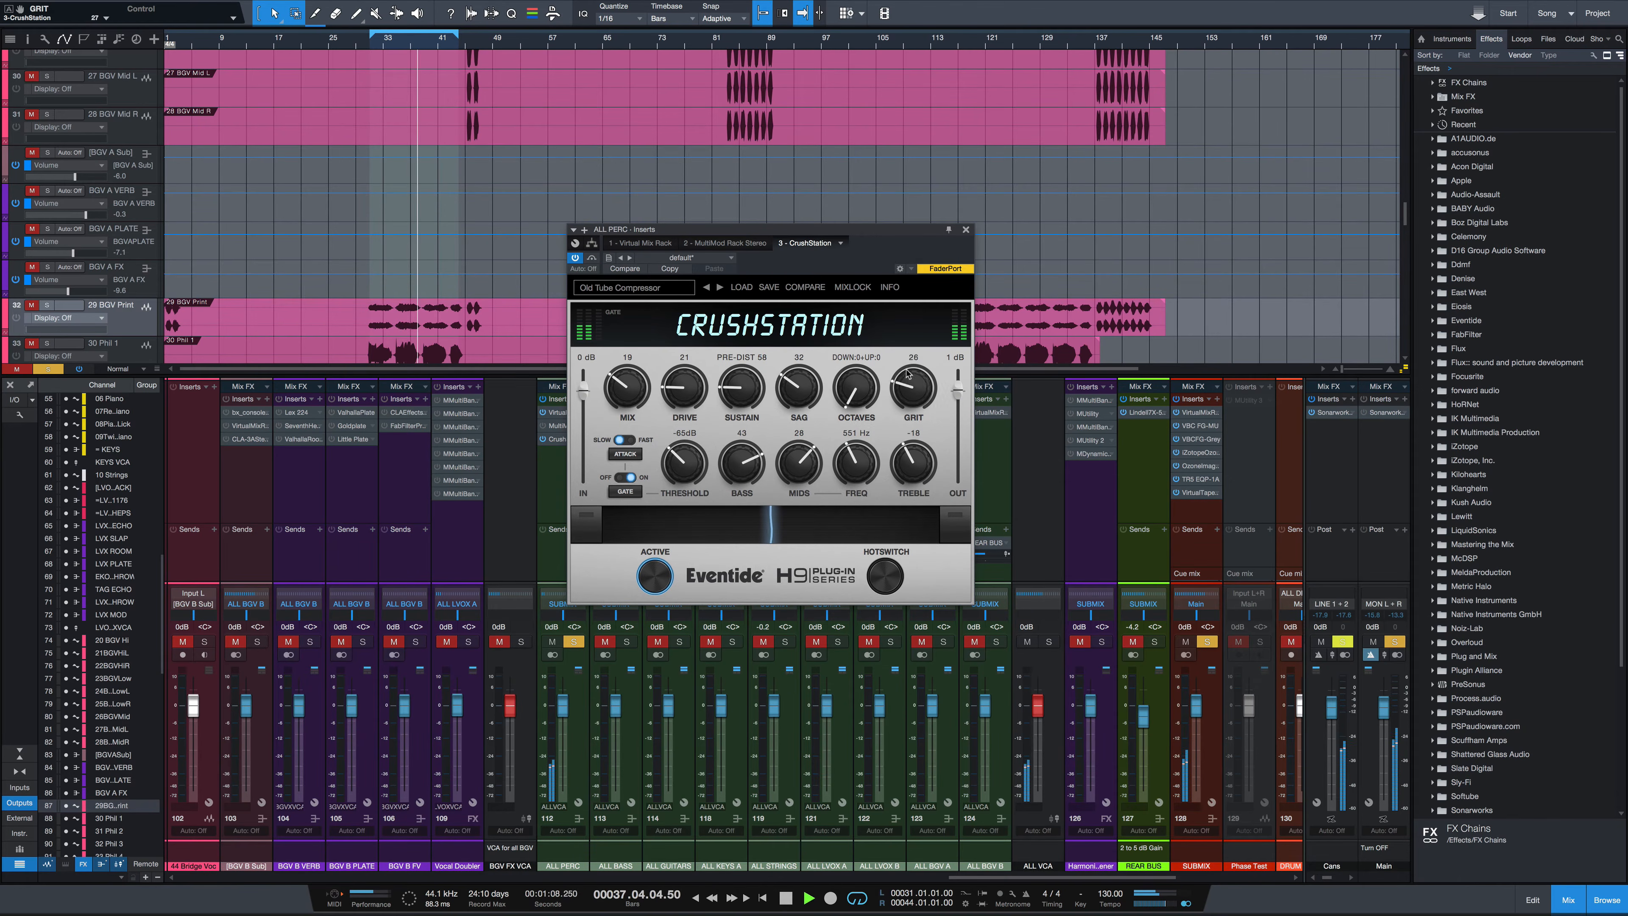
Set CrushStation's Grit to 39, Mix to 18, Treble to -9 and Bass to 84 during playback
left_click_drag(905, 386, 910, 371)
left_click_drag(628, 391, 629, 394)
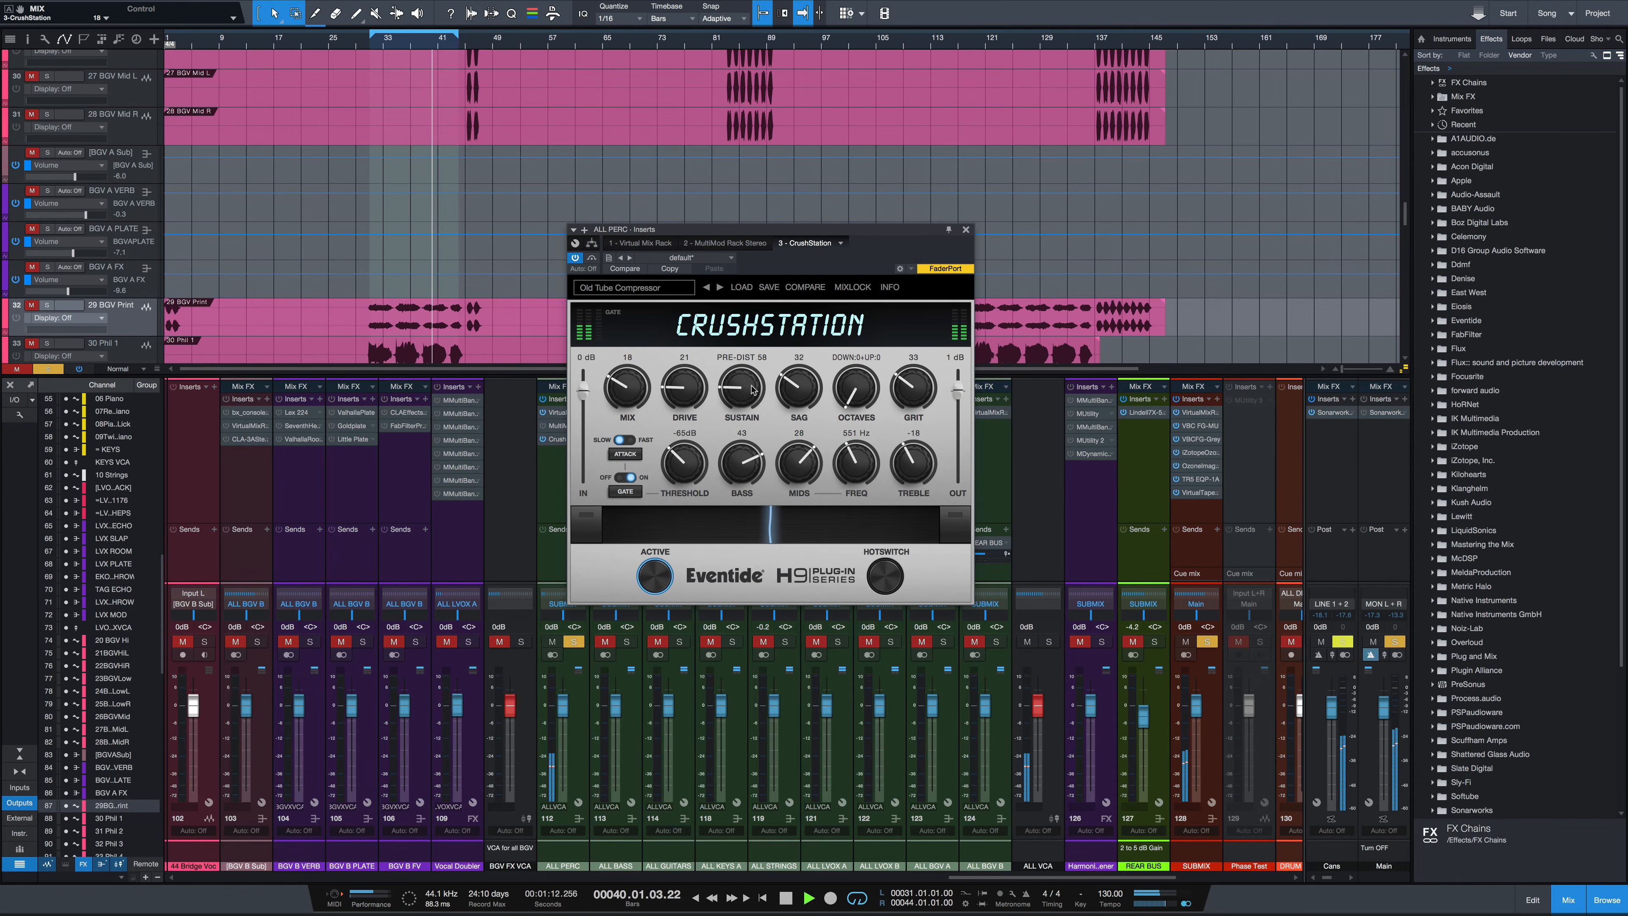
left_click_drag(919, 467, 917, 449)
left_click_drag(753, 470, 751, 426)
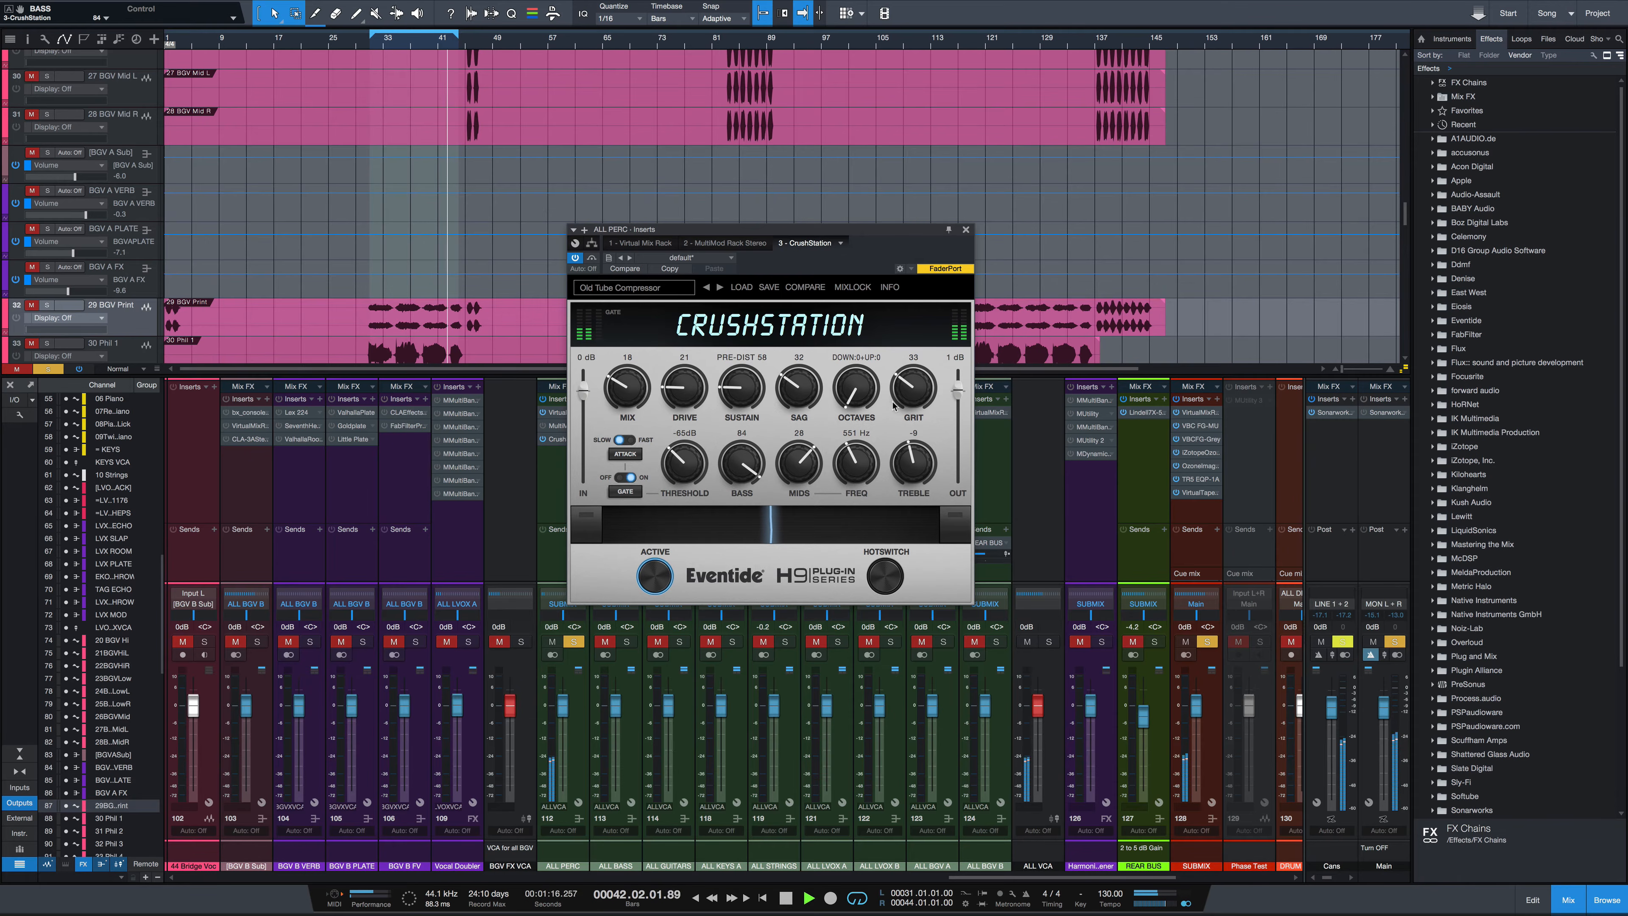
left_click_drag(894, 405, 898, 375)
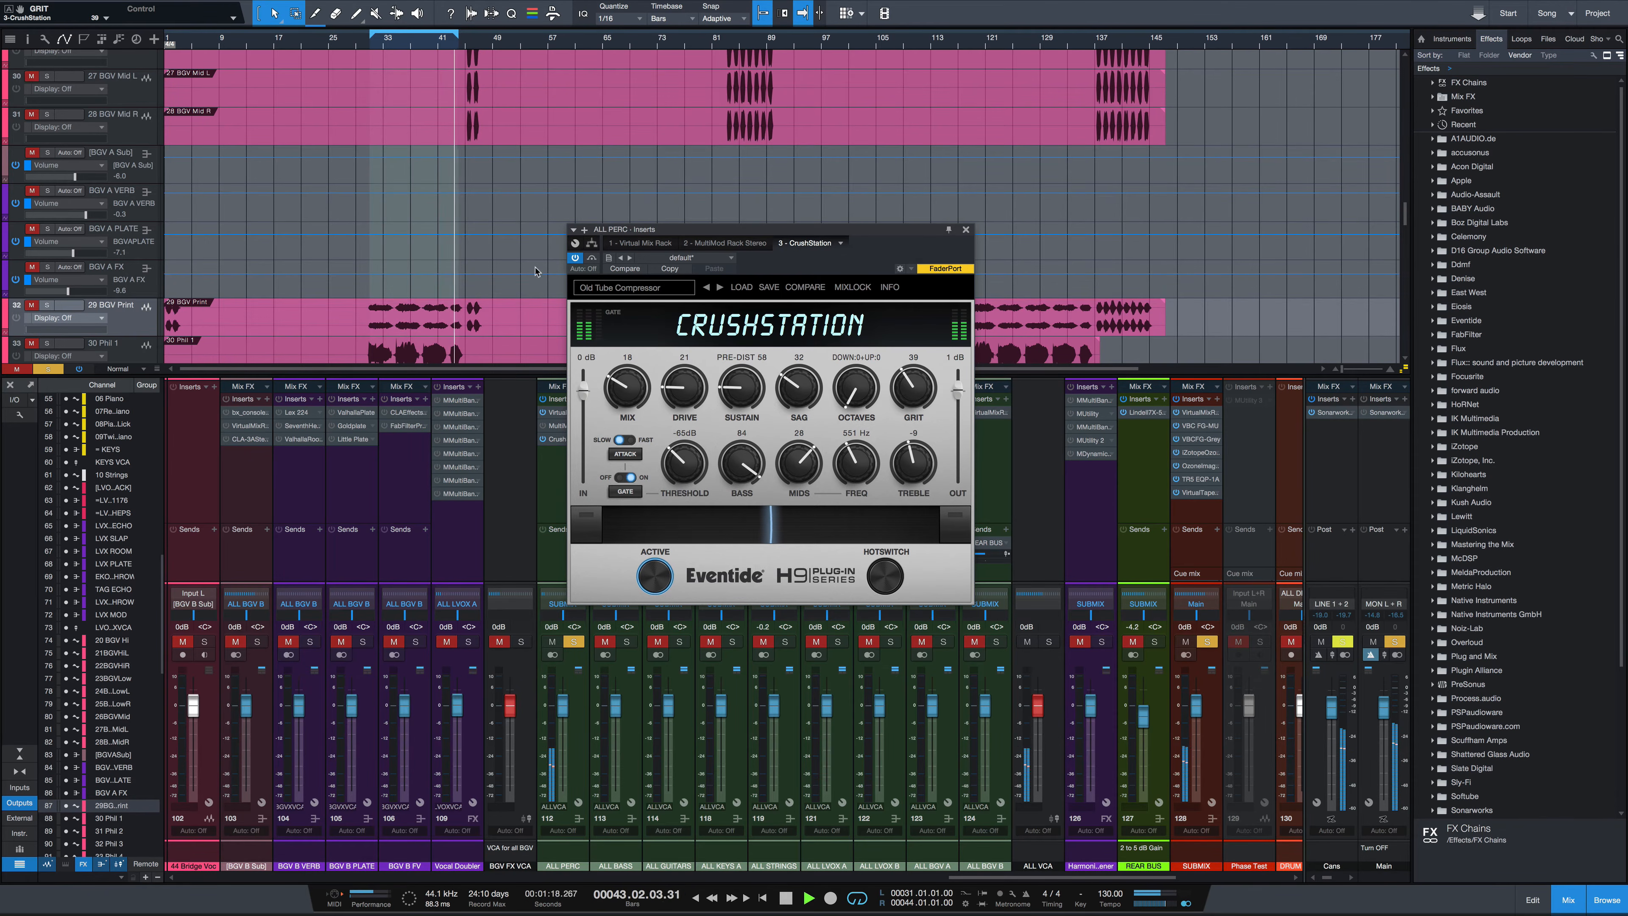
Compare bypassed and active sound while lowering Mix to 14, and stop playback
left_click(591, 258)
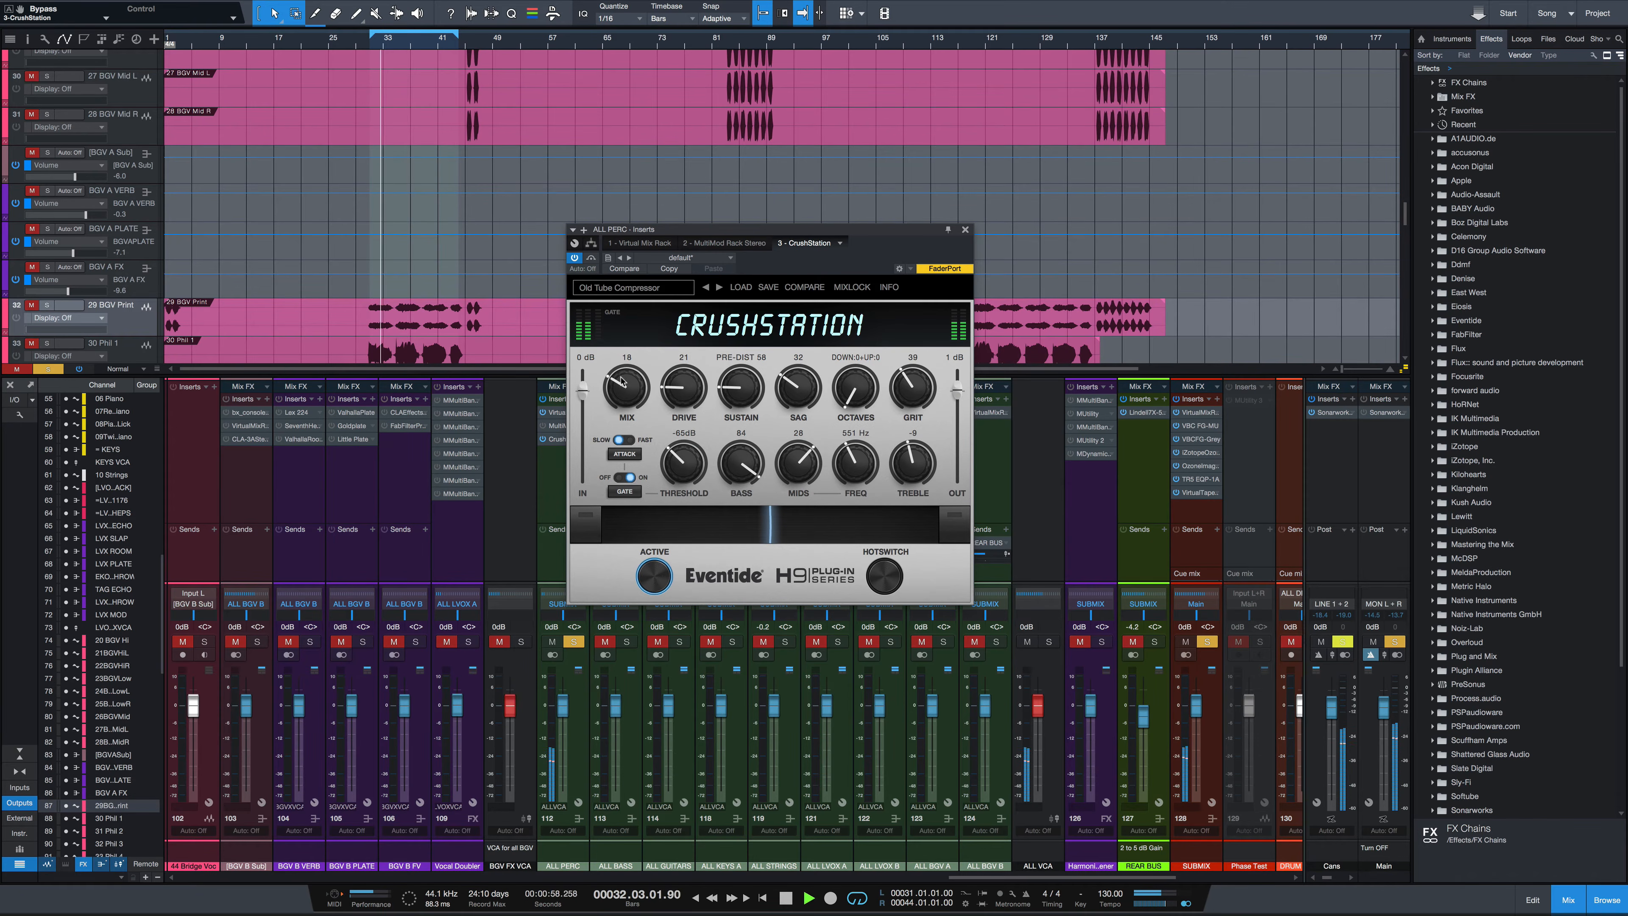
left_click_drag(623, 385, 623, 390)
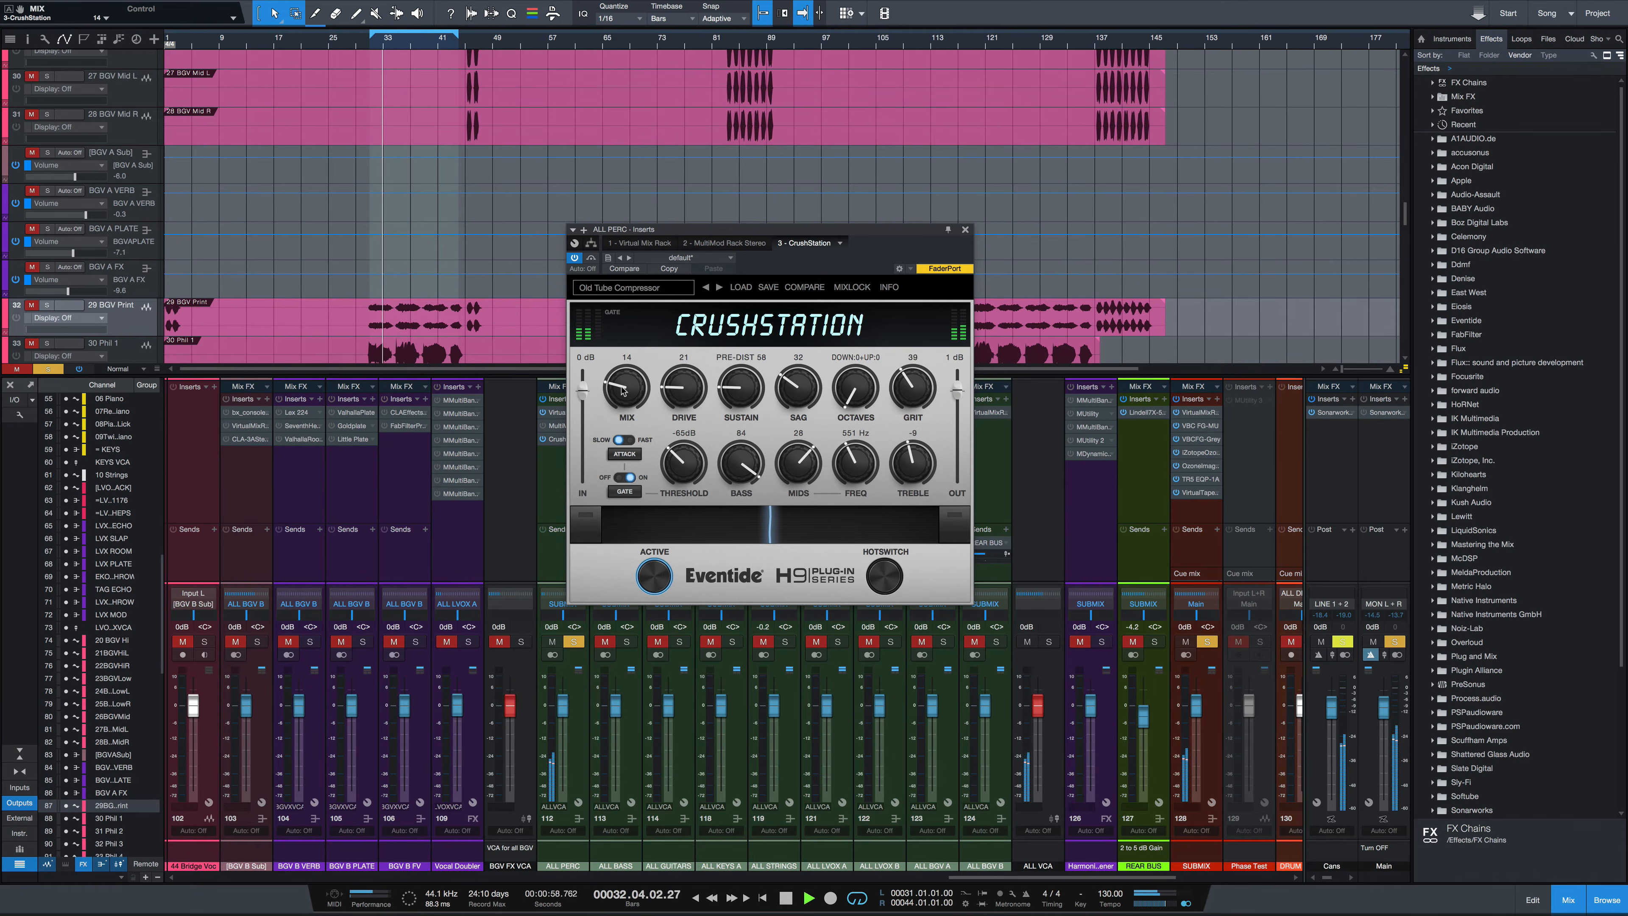
left_click(591, 259)
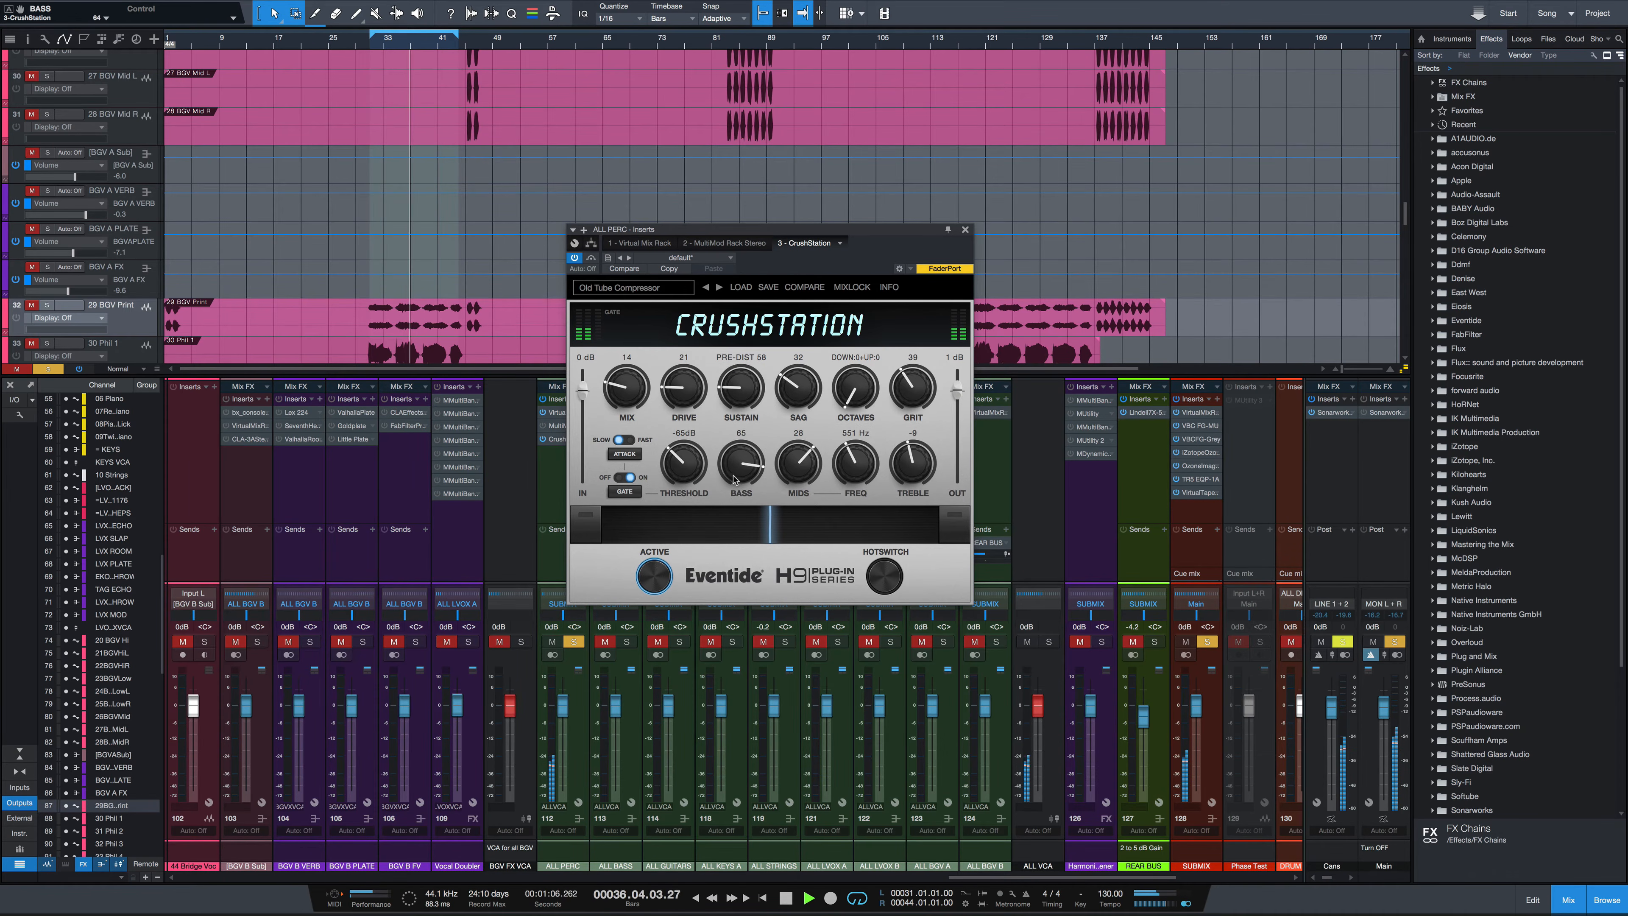
left_click(592, 257)
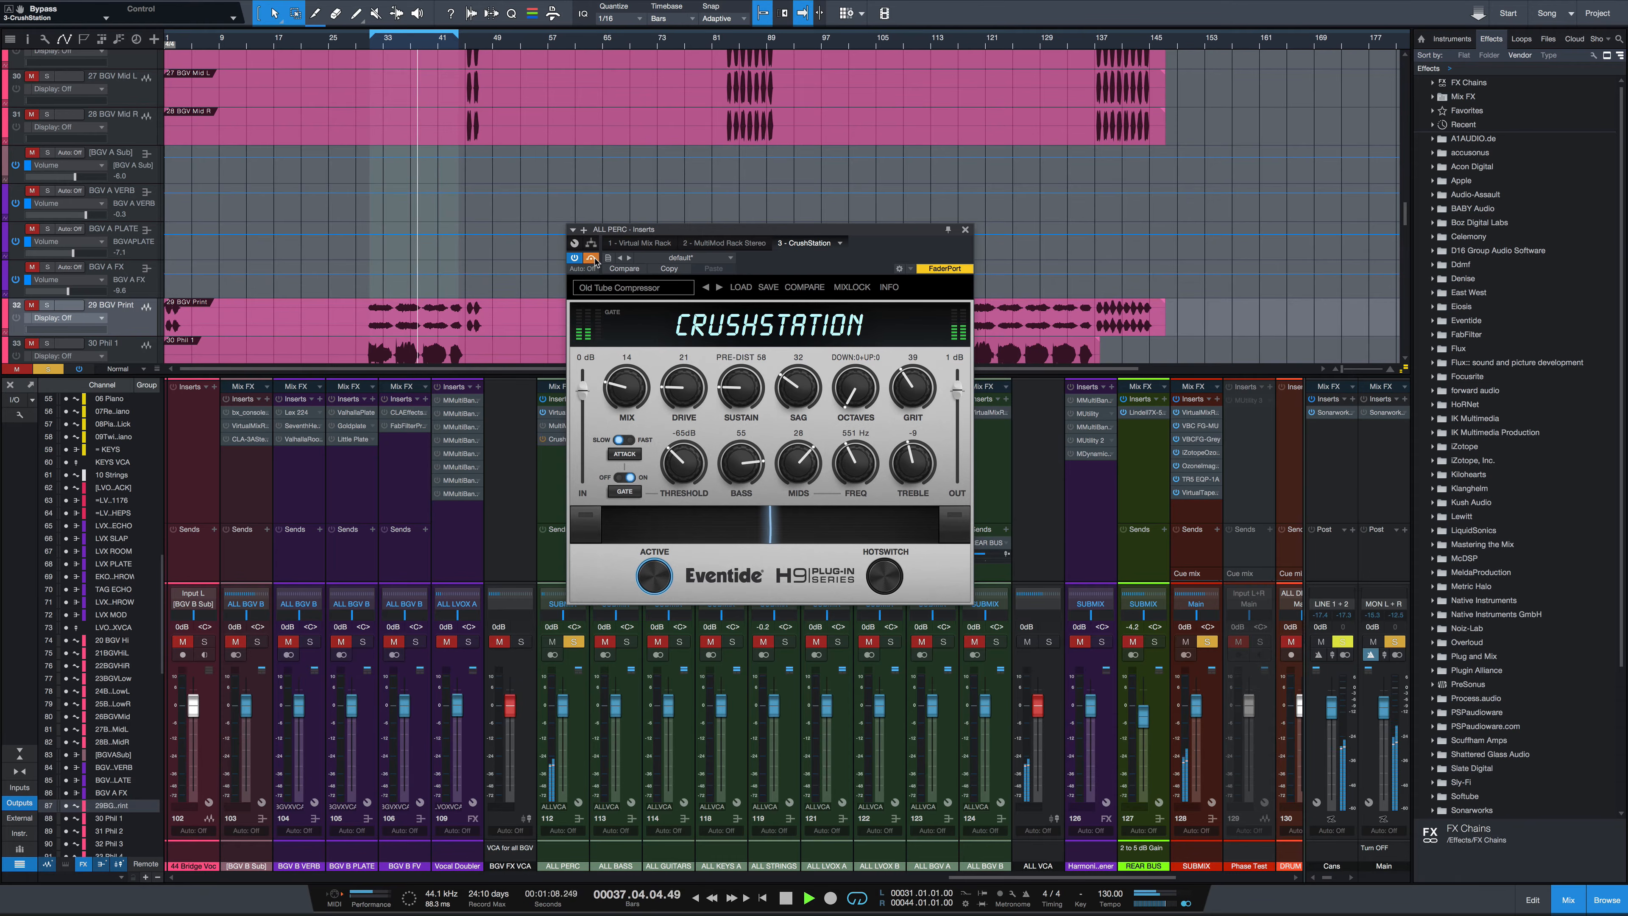
left_click(591, 257)
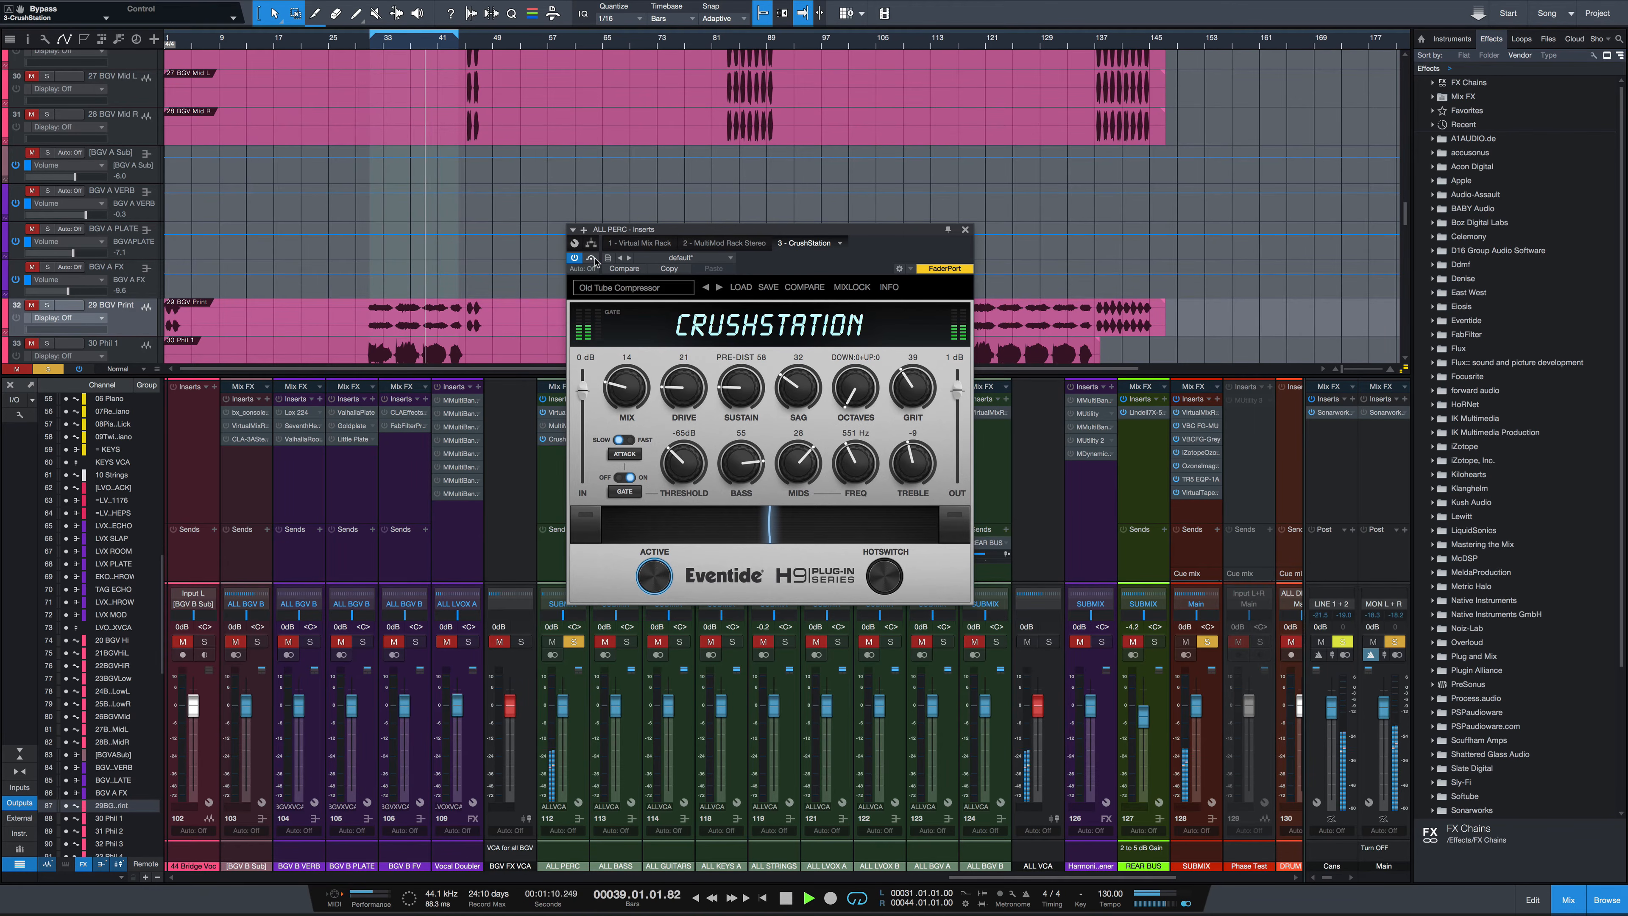
key("space")
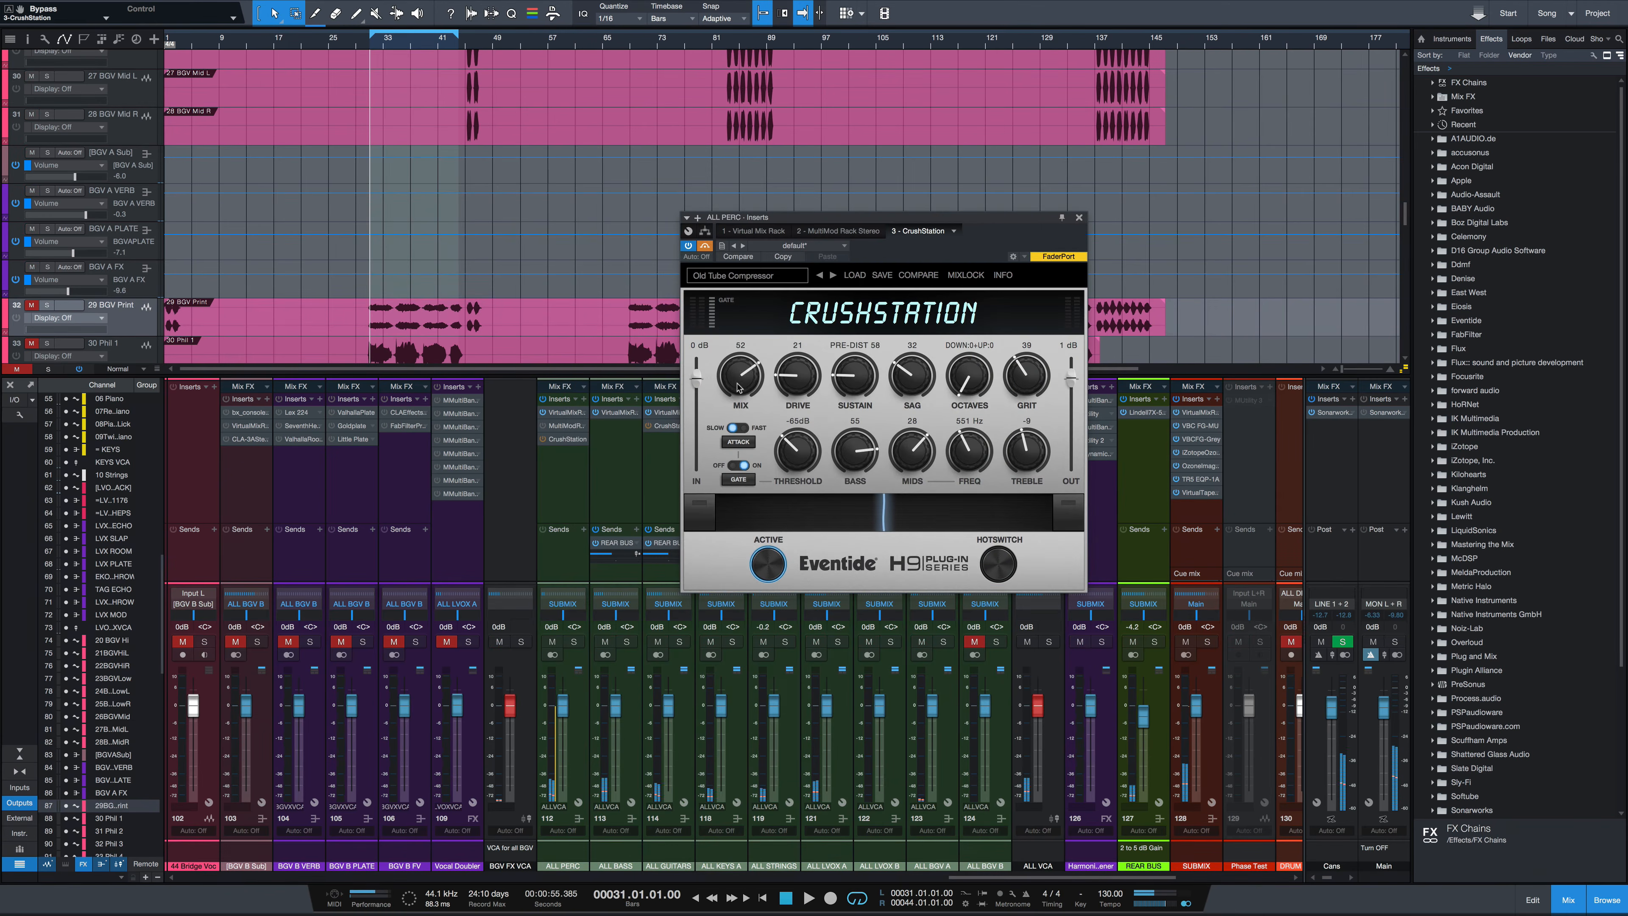
Raise Mix to 43 and settle it at 39 while the song plays
left_click_drag(737, 387, 739, 446)
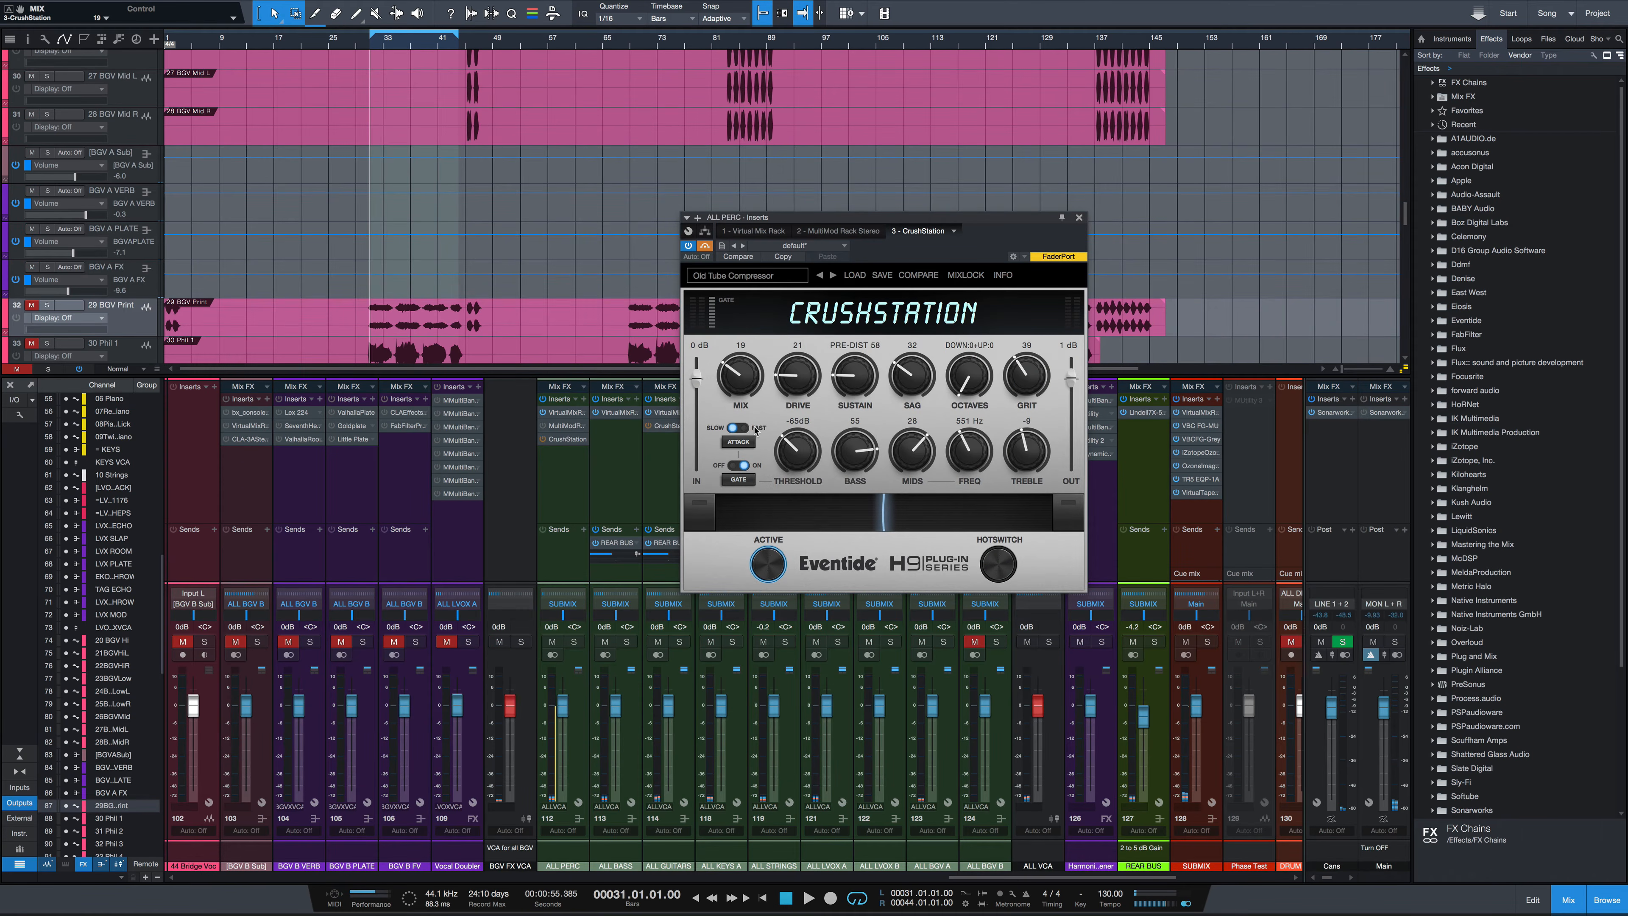
left_click_drag(740, 375, 744, 332)
key("space")
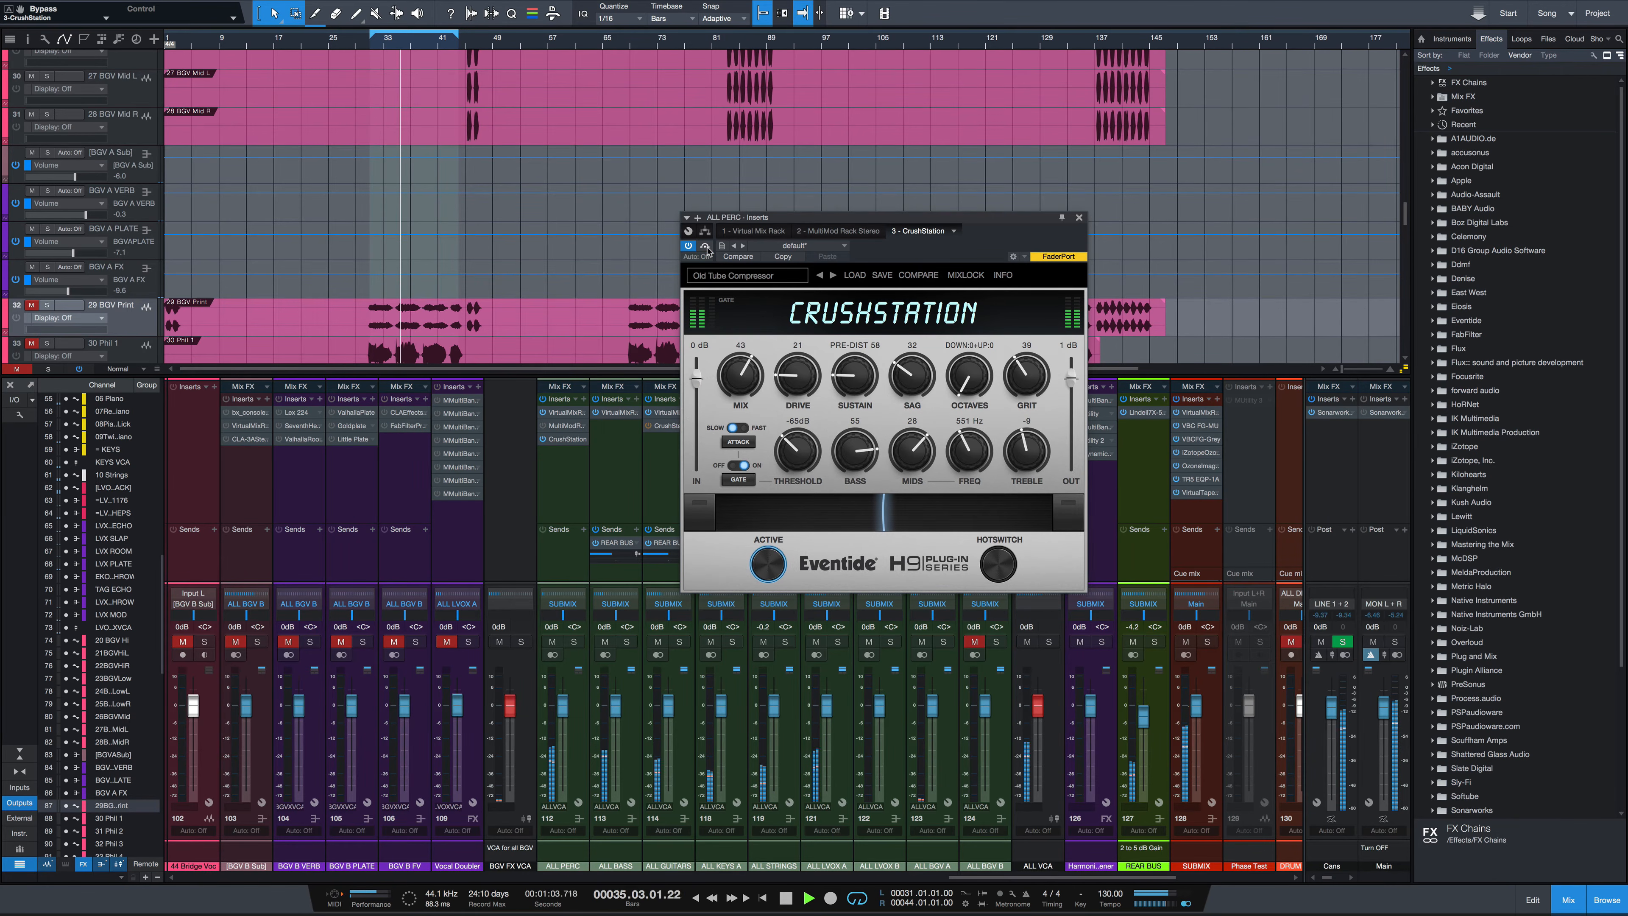
left_click_drag(742, 377, 742, 383)
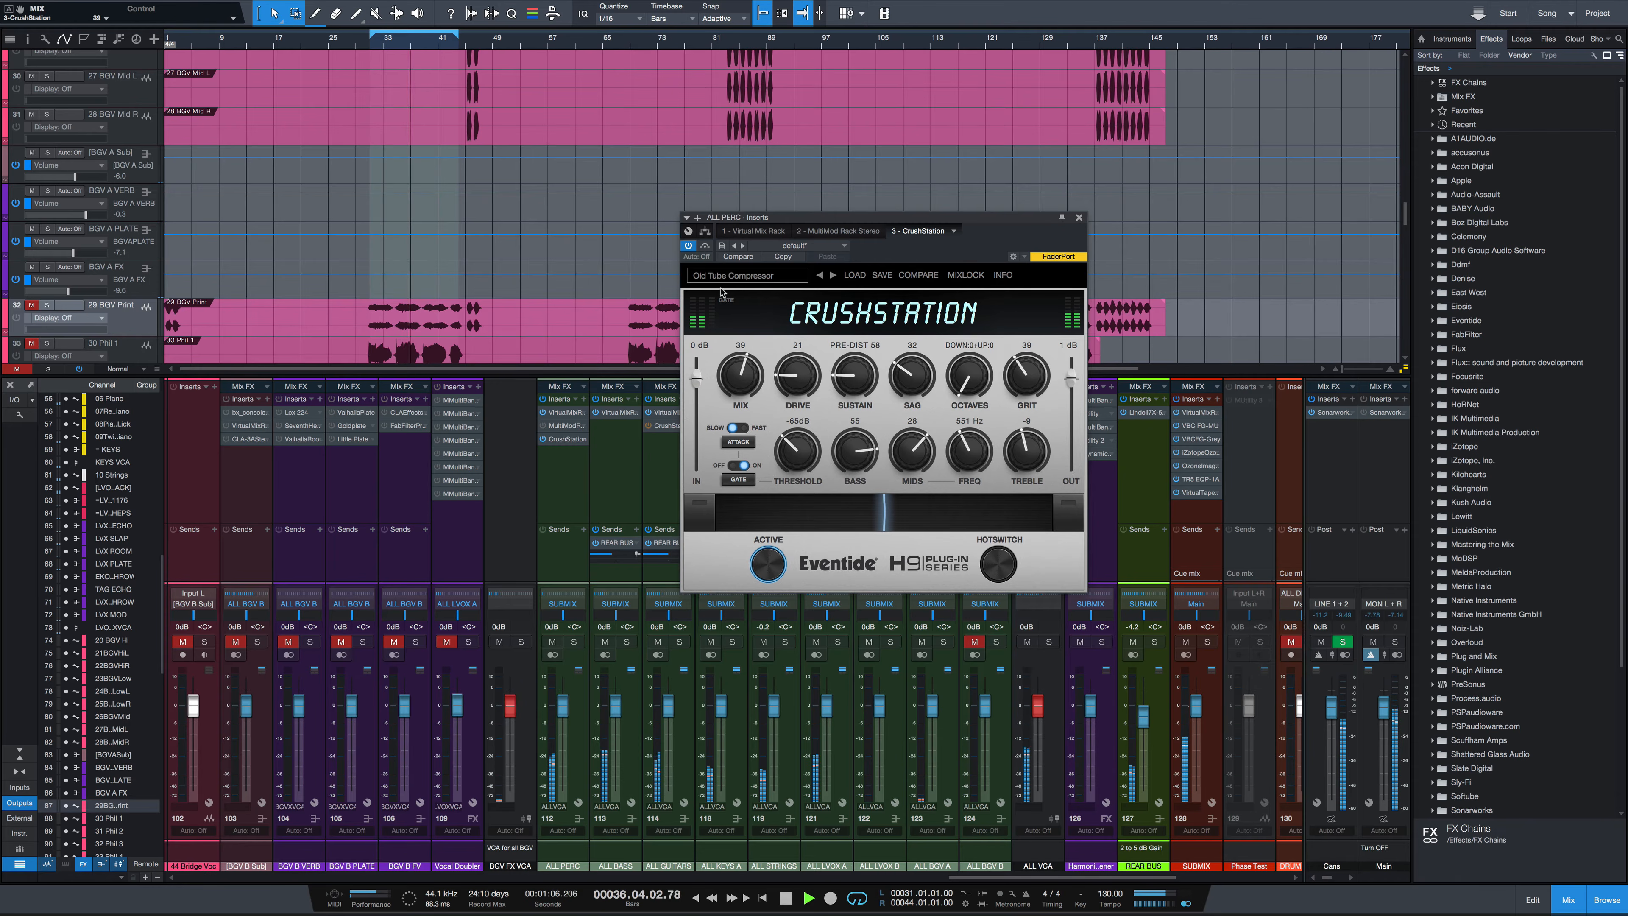
Toggle the plugin bypass off and on, lower Mix to 36, and stop playback
left_click(706, 247)
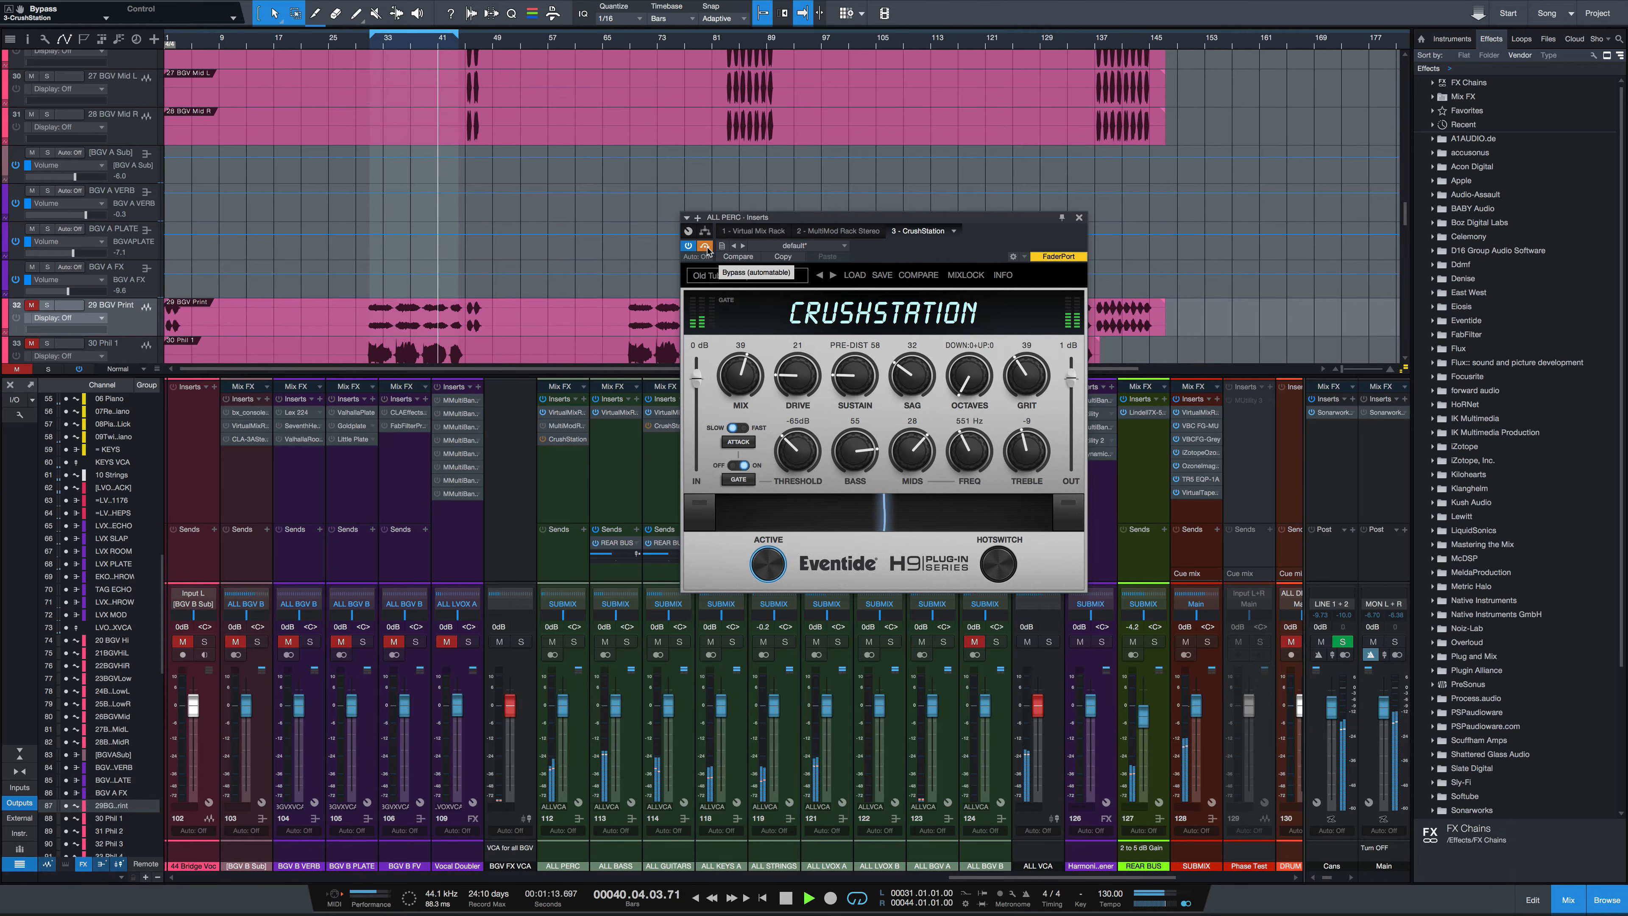
left_click(706, 246)
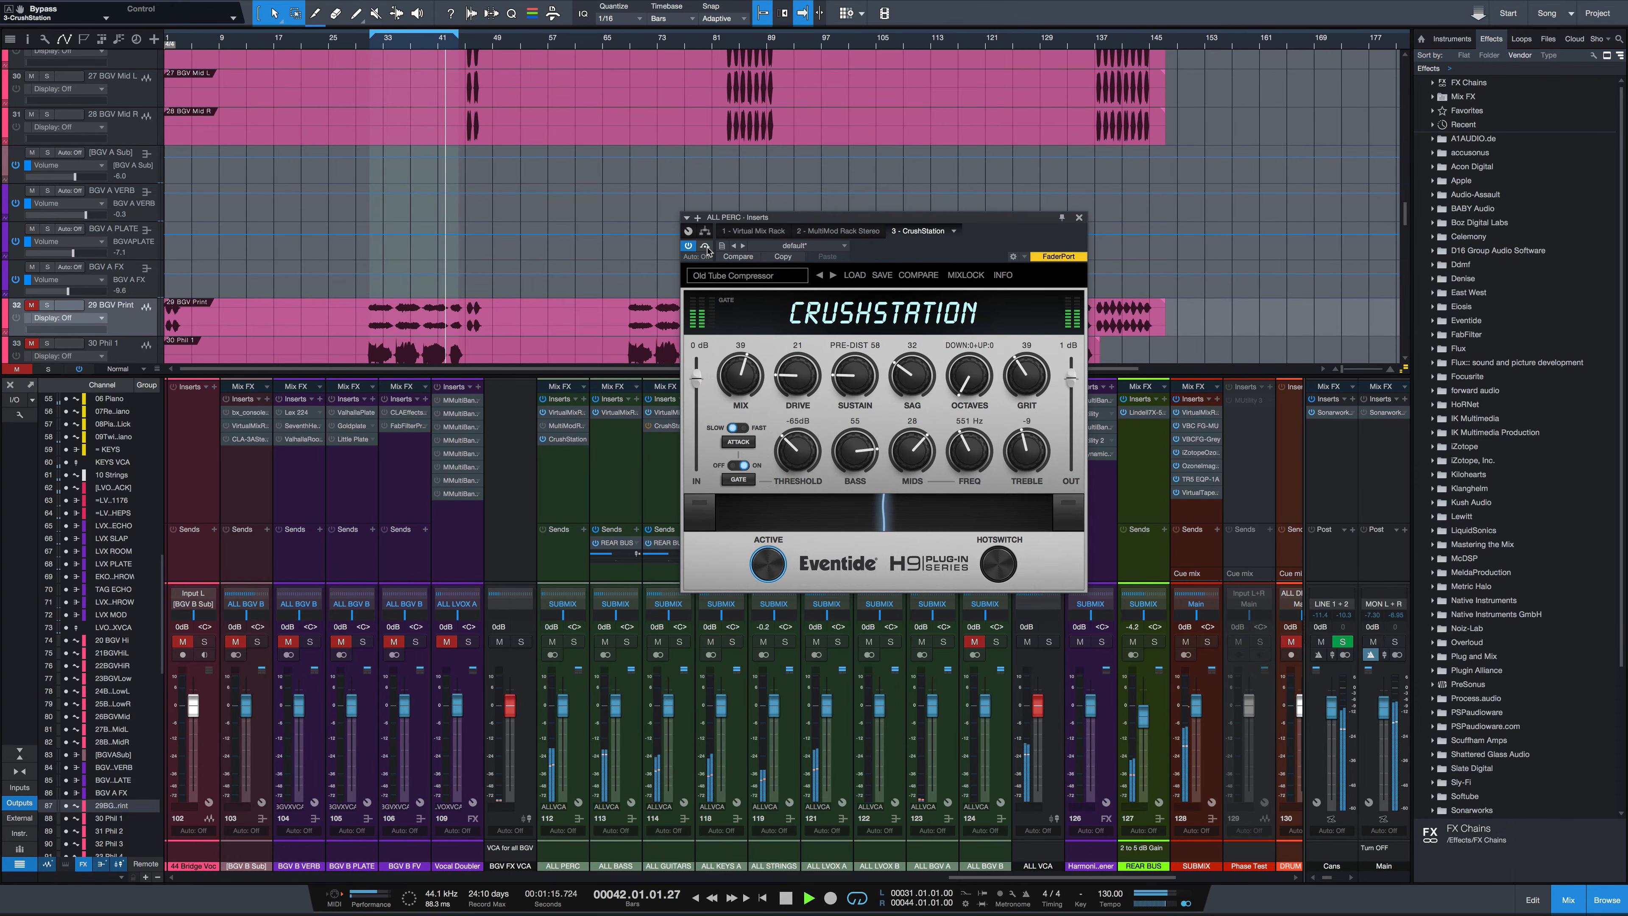
left_click_drag(745, 389, 745, 393)
key("space")
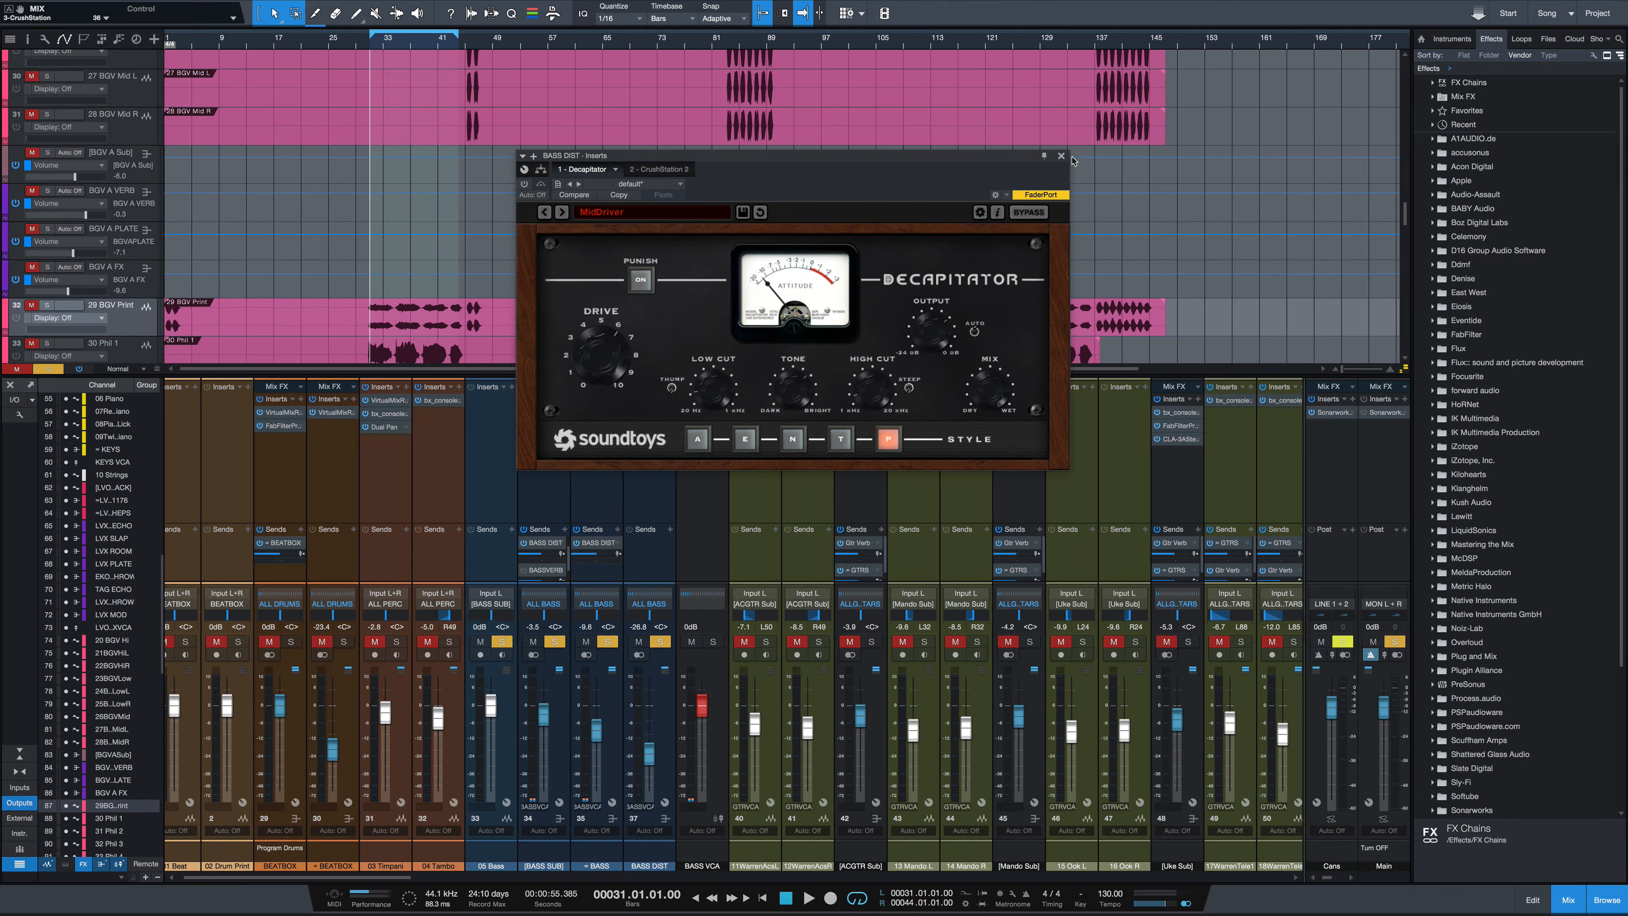
Switch to the CrushStation 2 insert on the BASS DIST channel and move its window aside
left_click(664, 170)
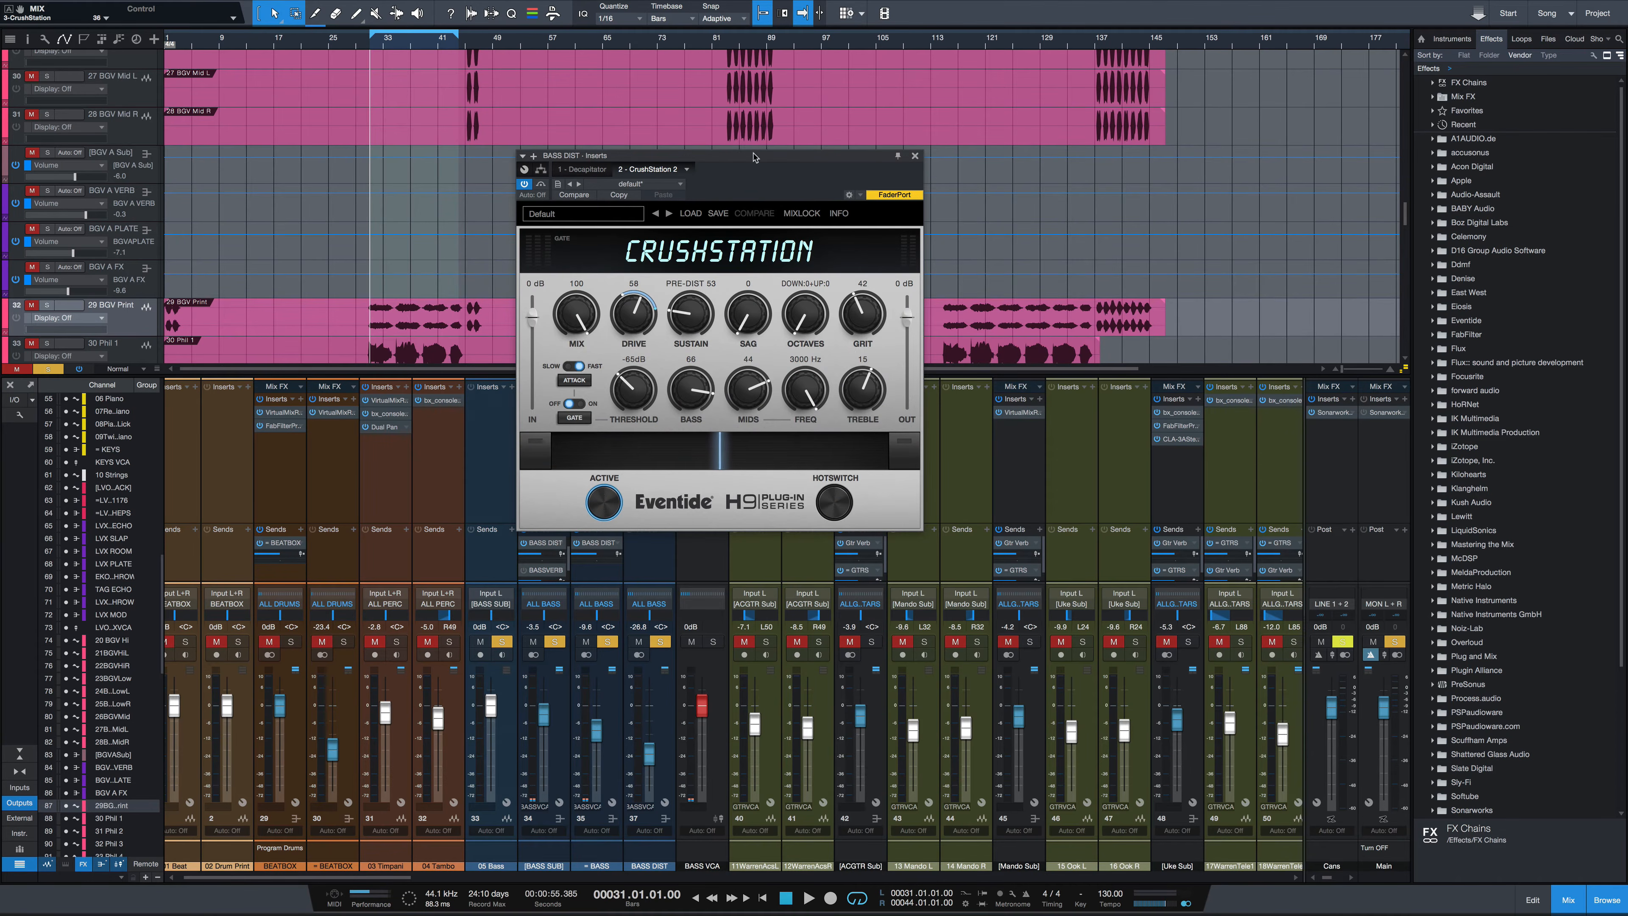
left_click_drag(754, 158, 928, 185)
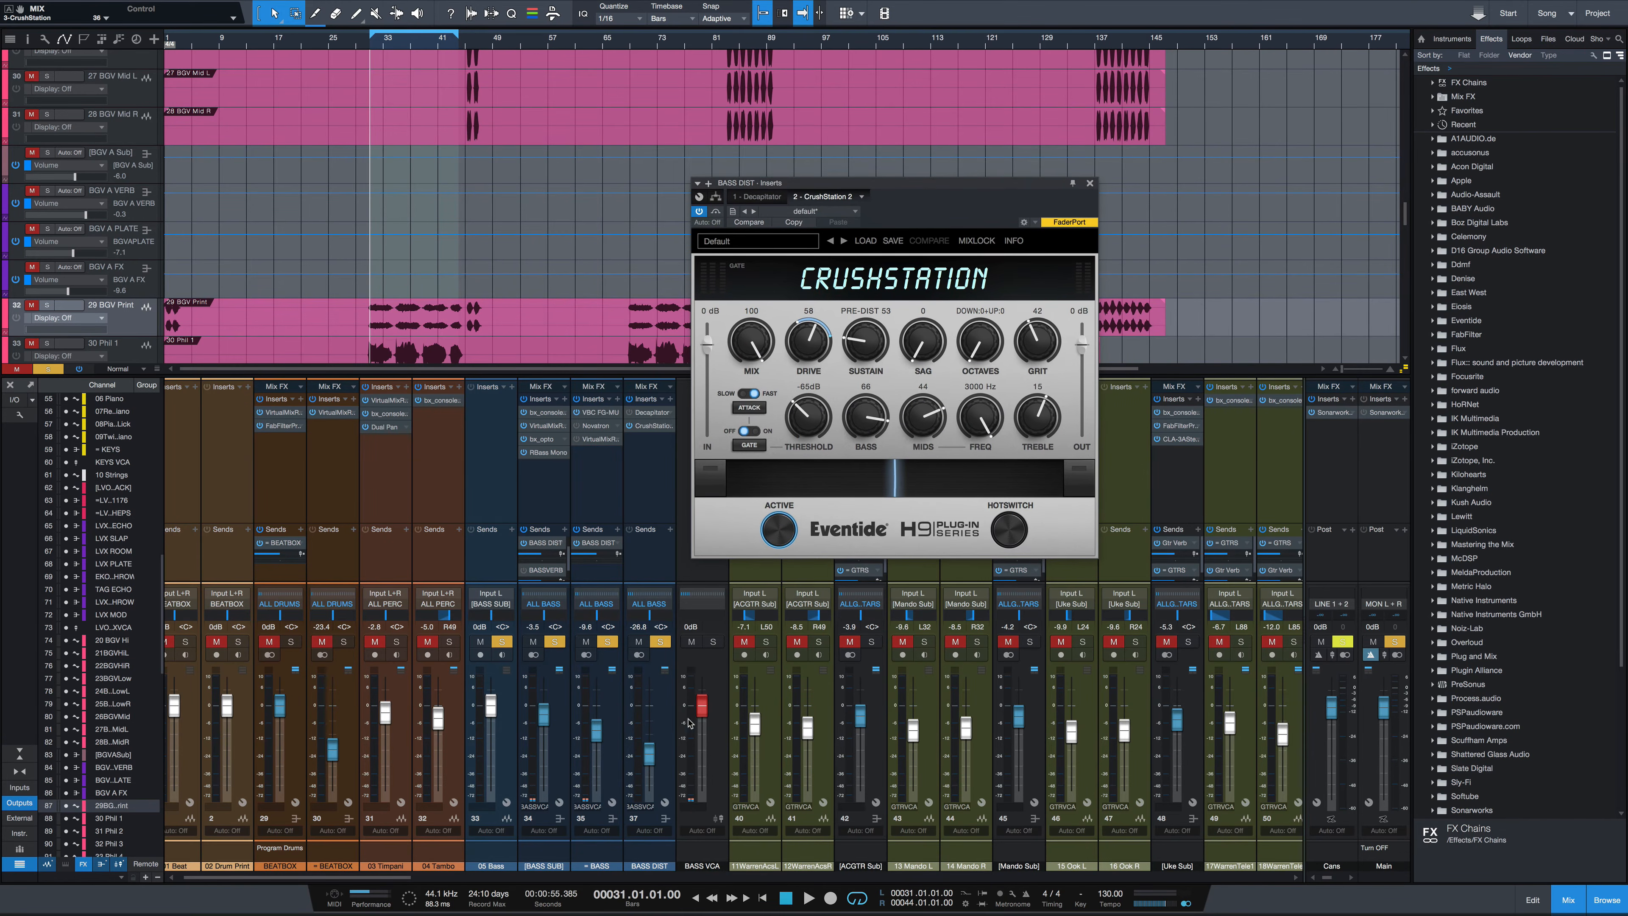
Solo the BASS DIST channel, set its volume to -10.9 dB, and toggle its mute during playback
left_click(661, 643)
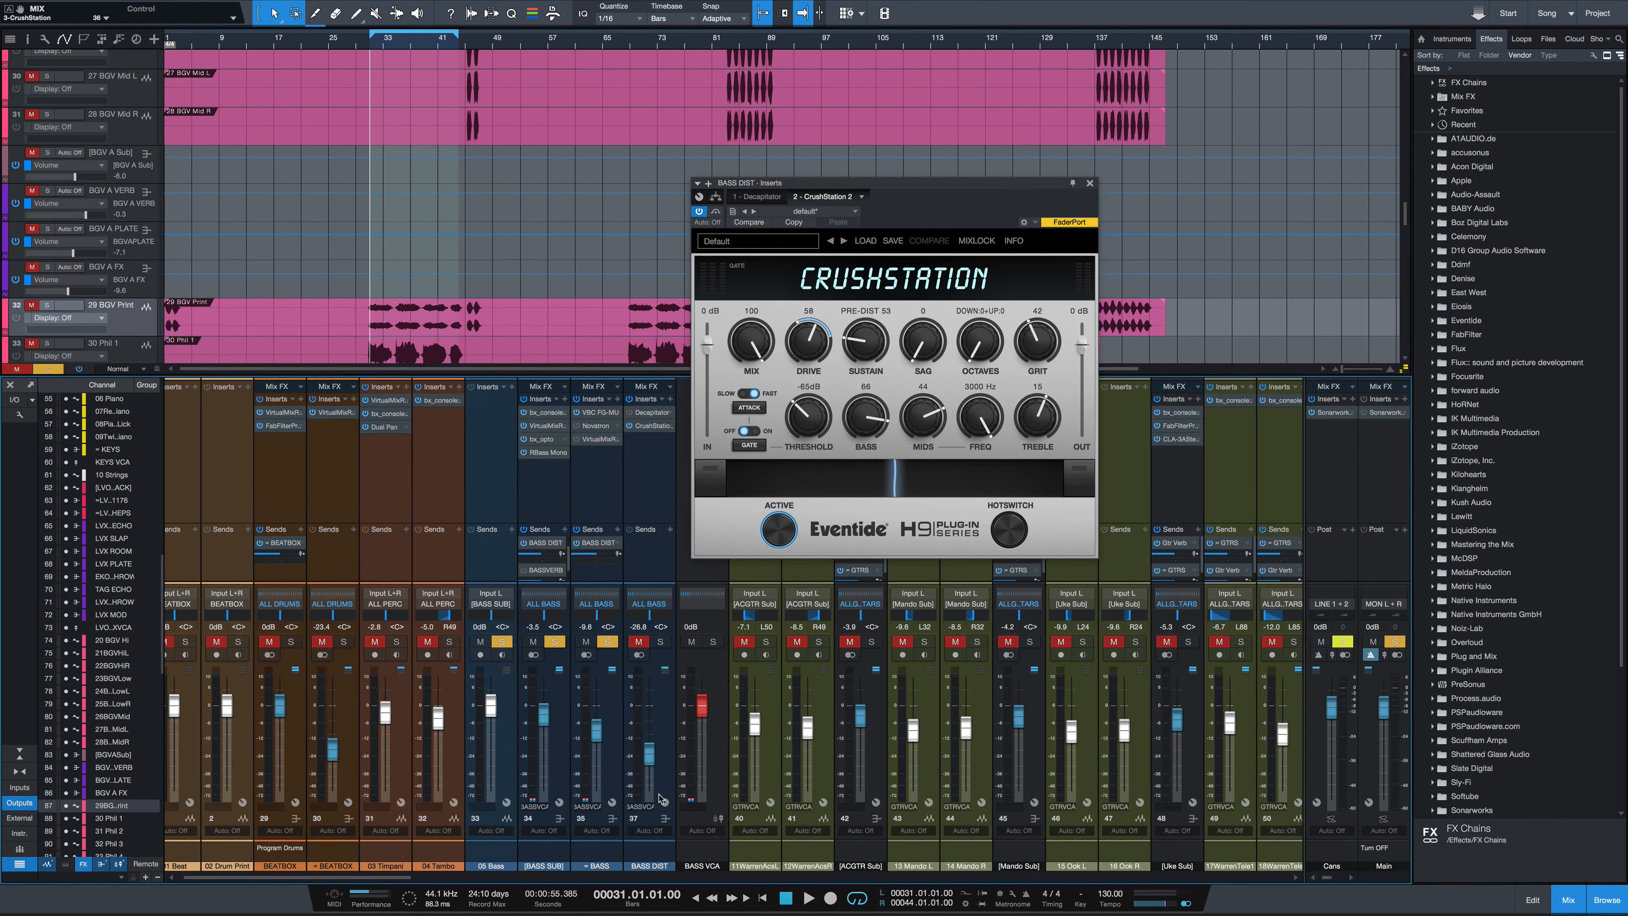
key("space")
left_click_drag(650, 767, 649, 744)
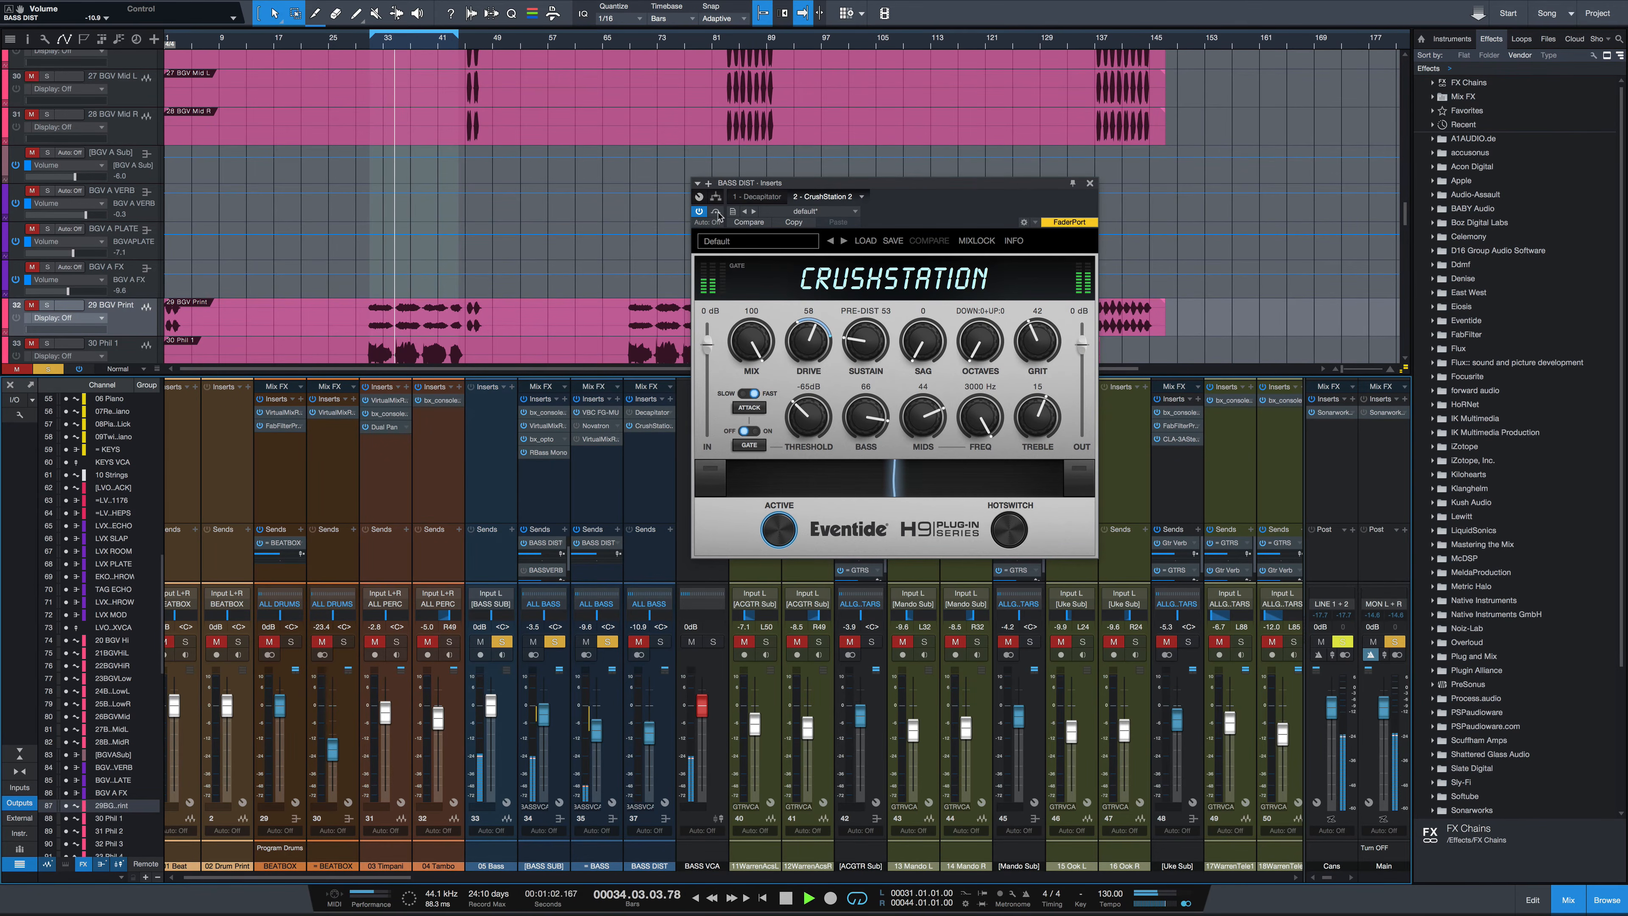
key("space")
left_click(638, 643)
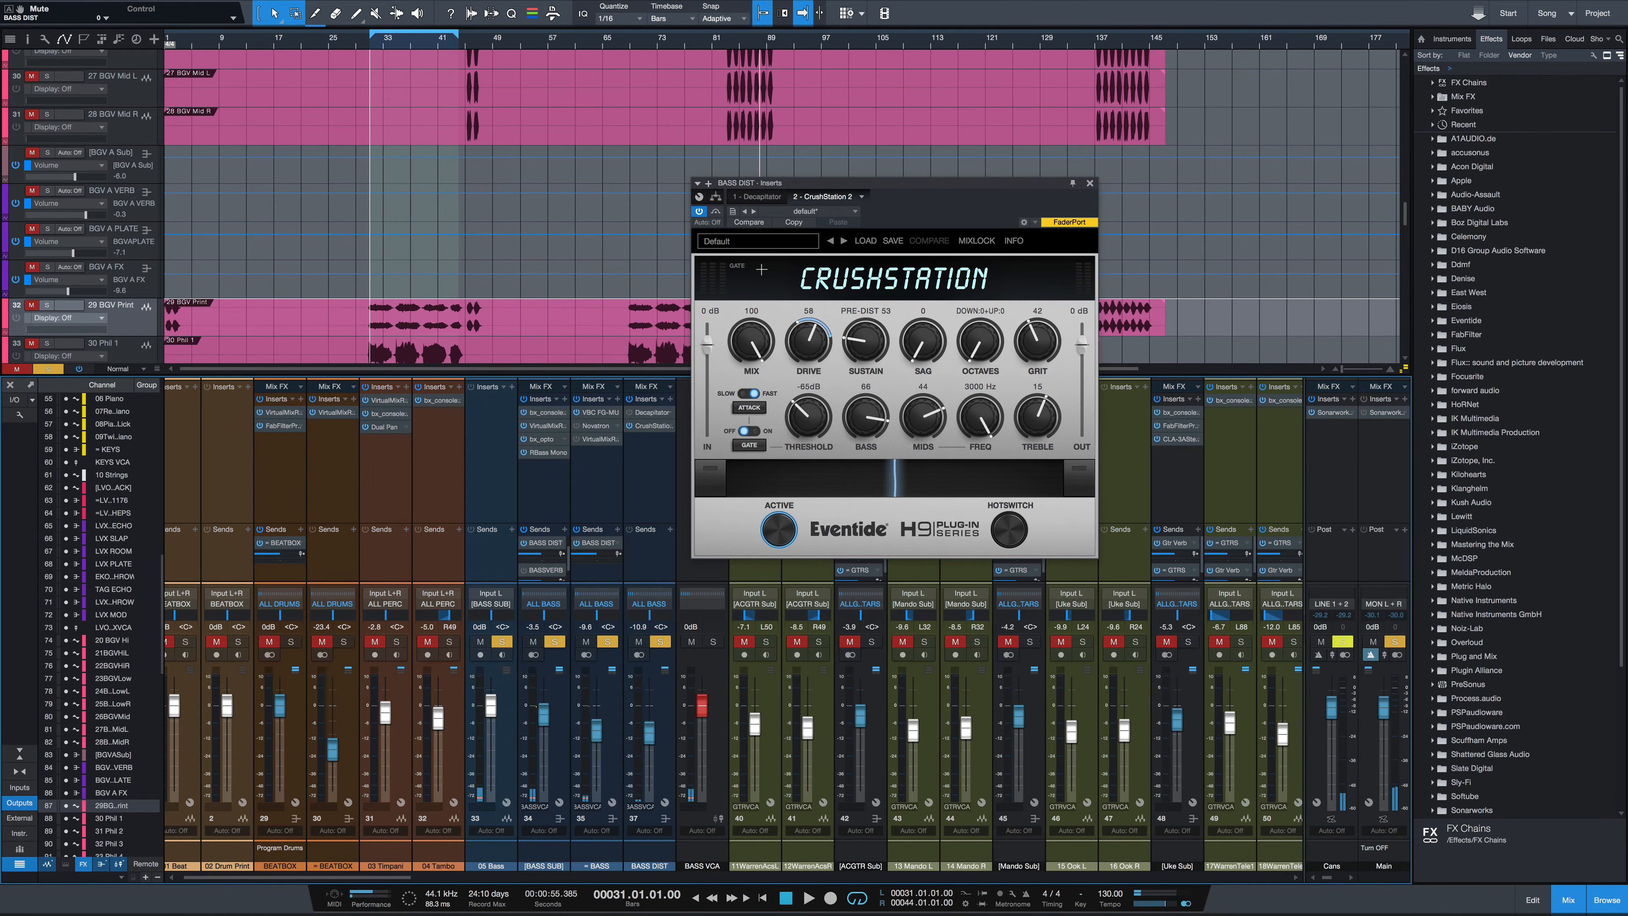
key("space")
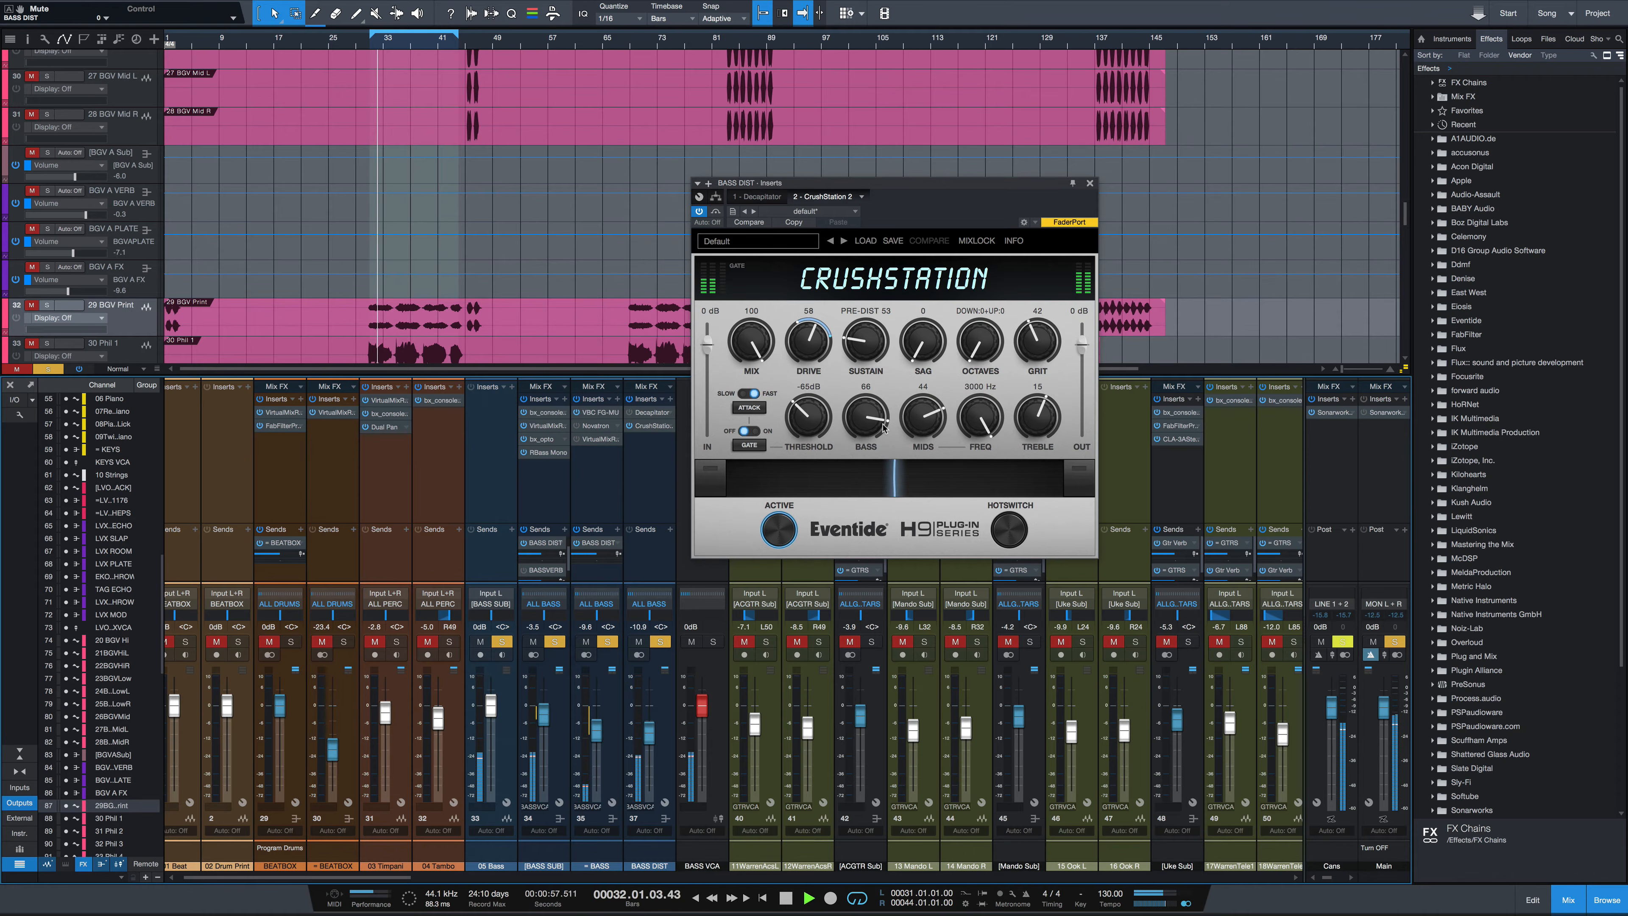
Set Drive to 59, Sustain to 39 and Grit to 32 on the bass CrushStation
scroll(864, 431, "down", 10)
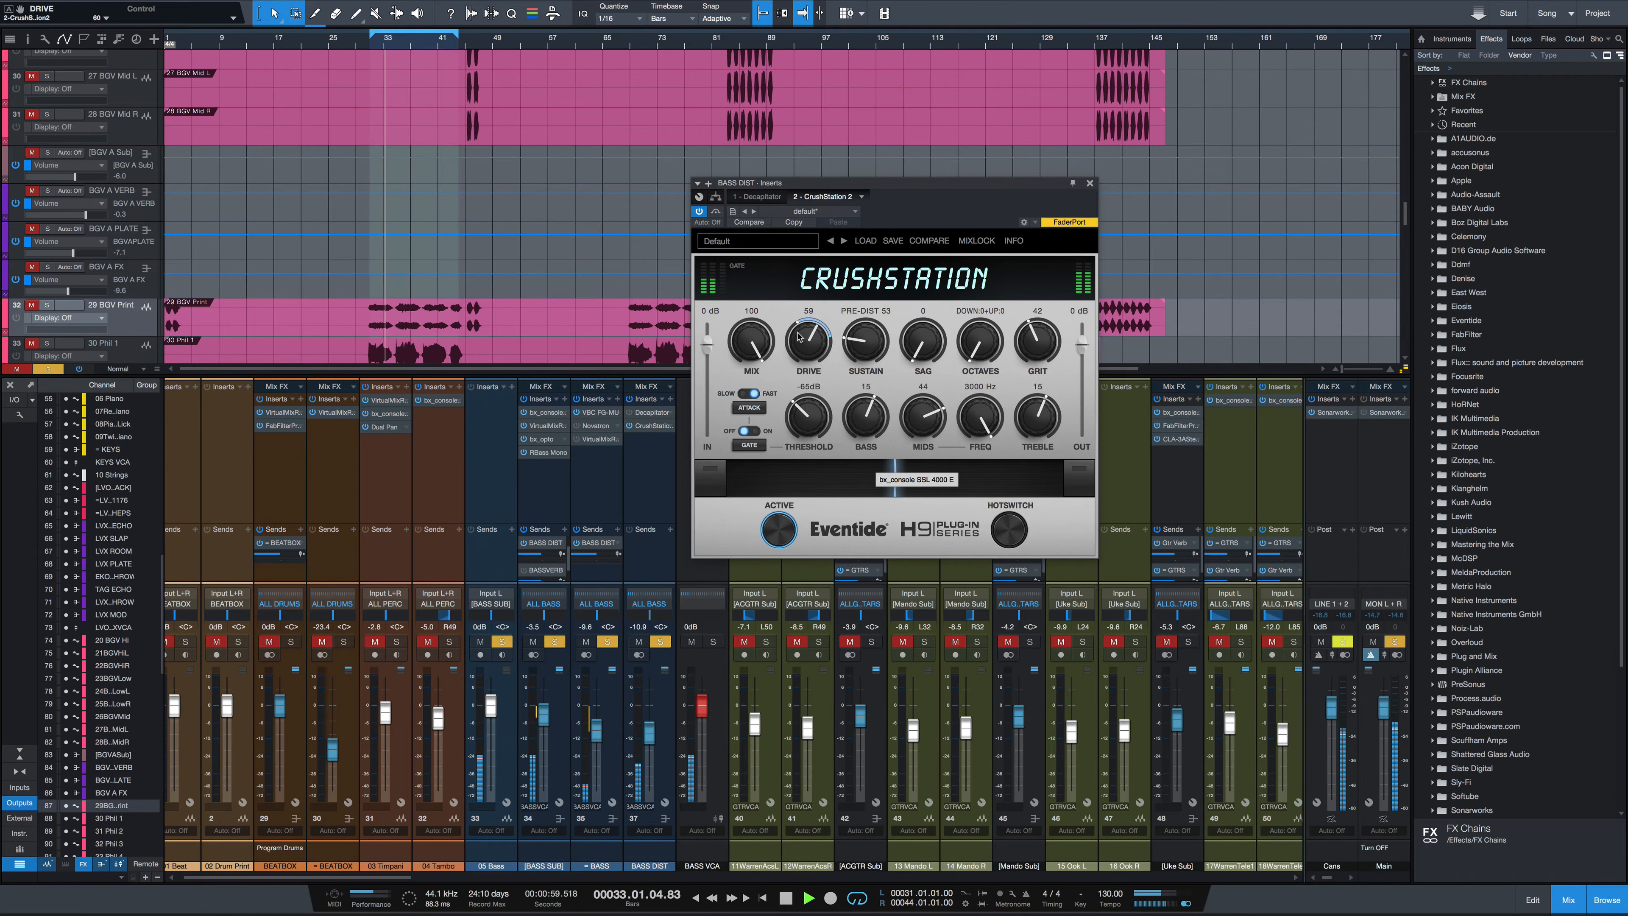
left_click_drag(802, 336, 803, 322)
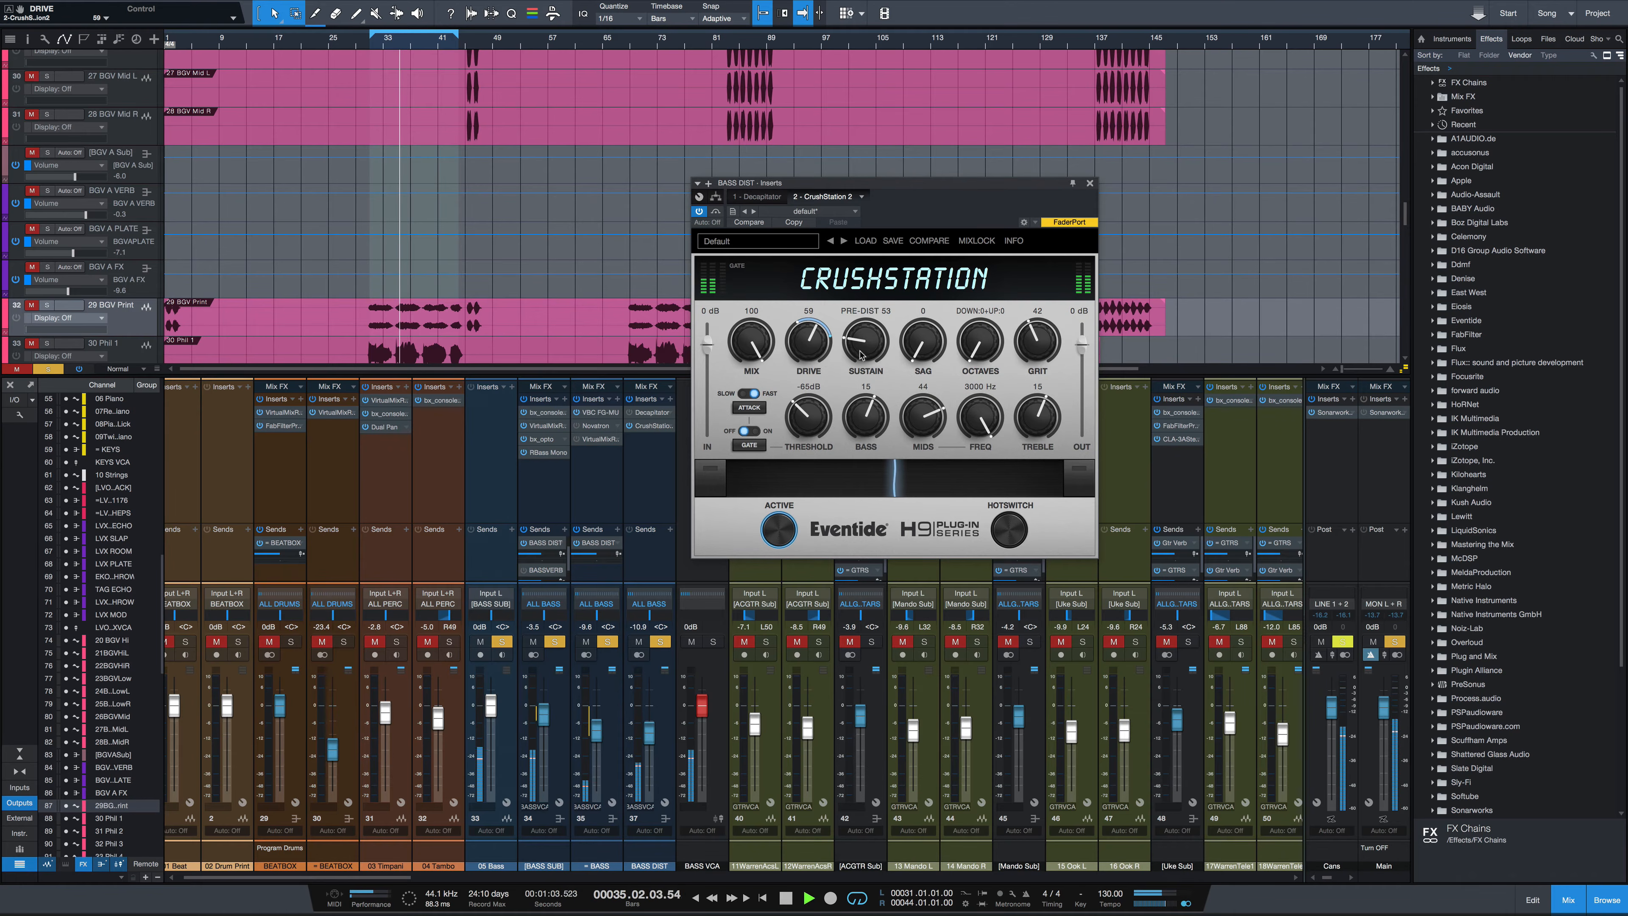
left_click_drag(862, 355, 864, 320)
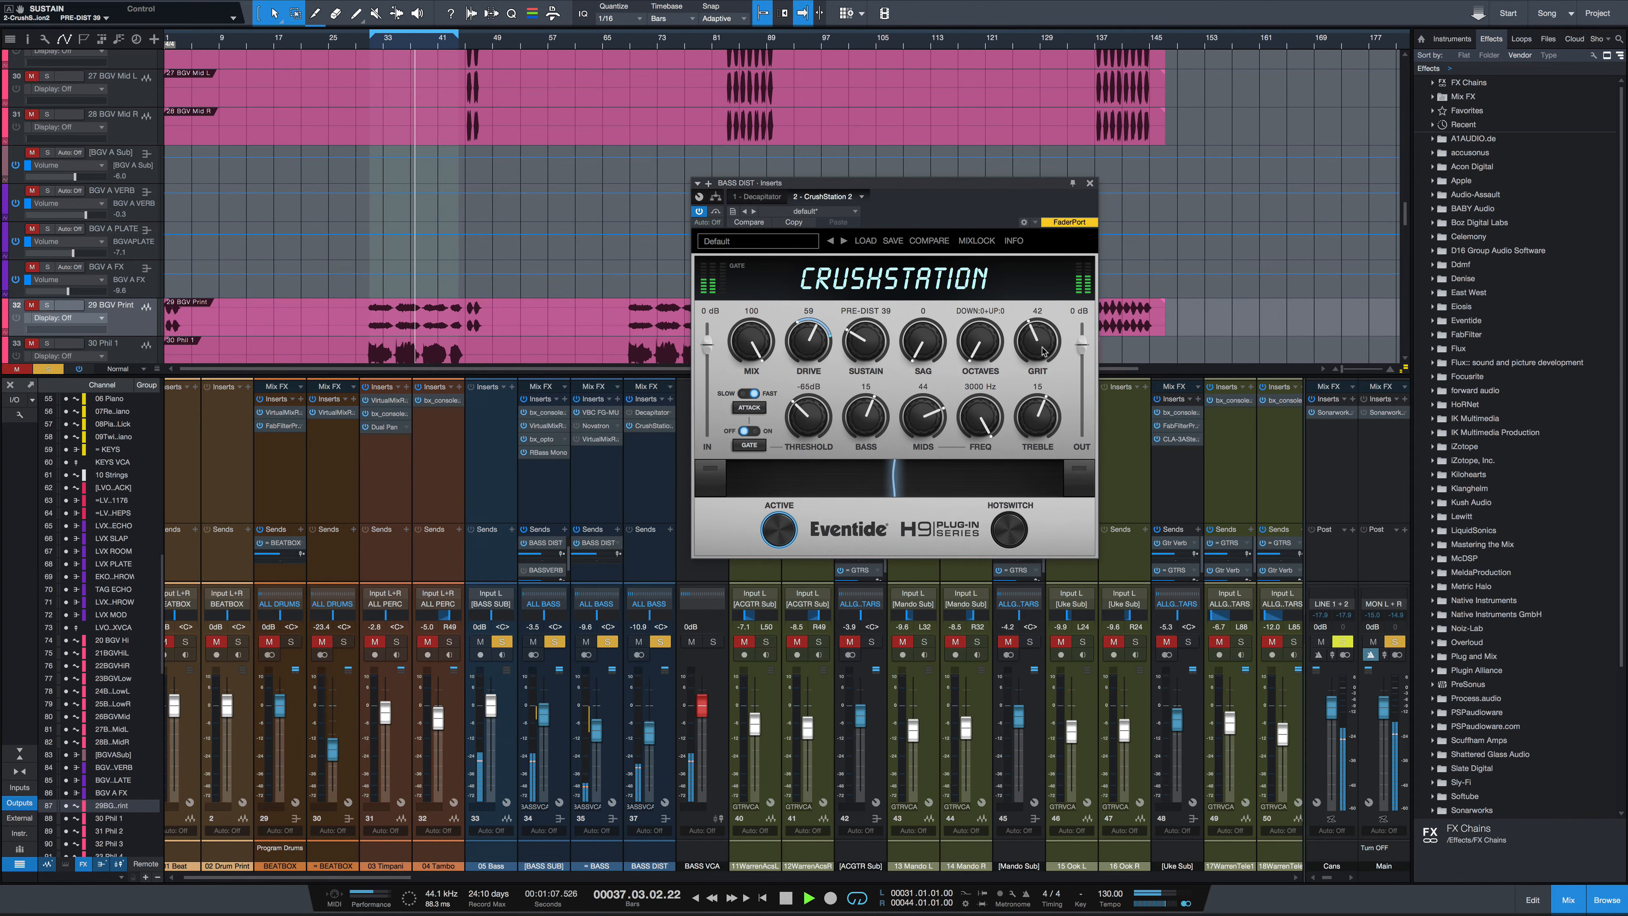
left_click_drag(1040, 350, 1042, 367)
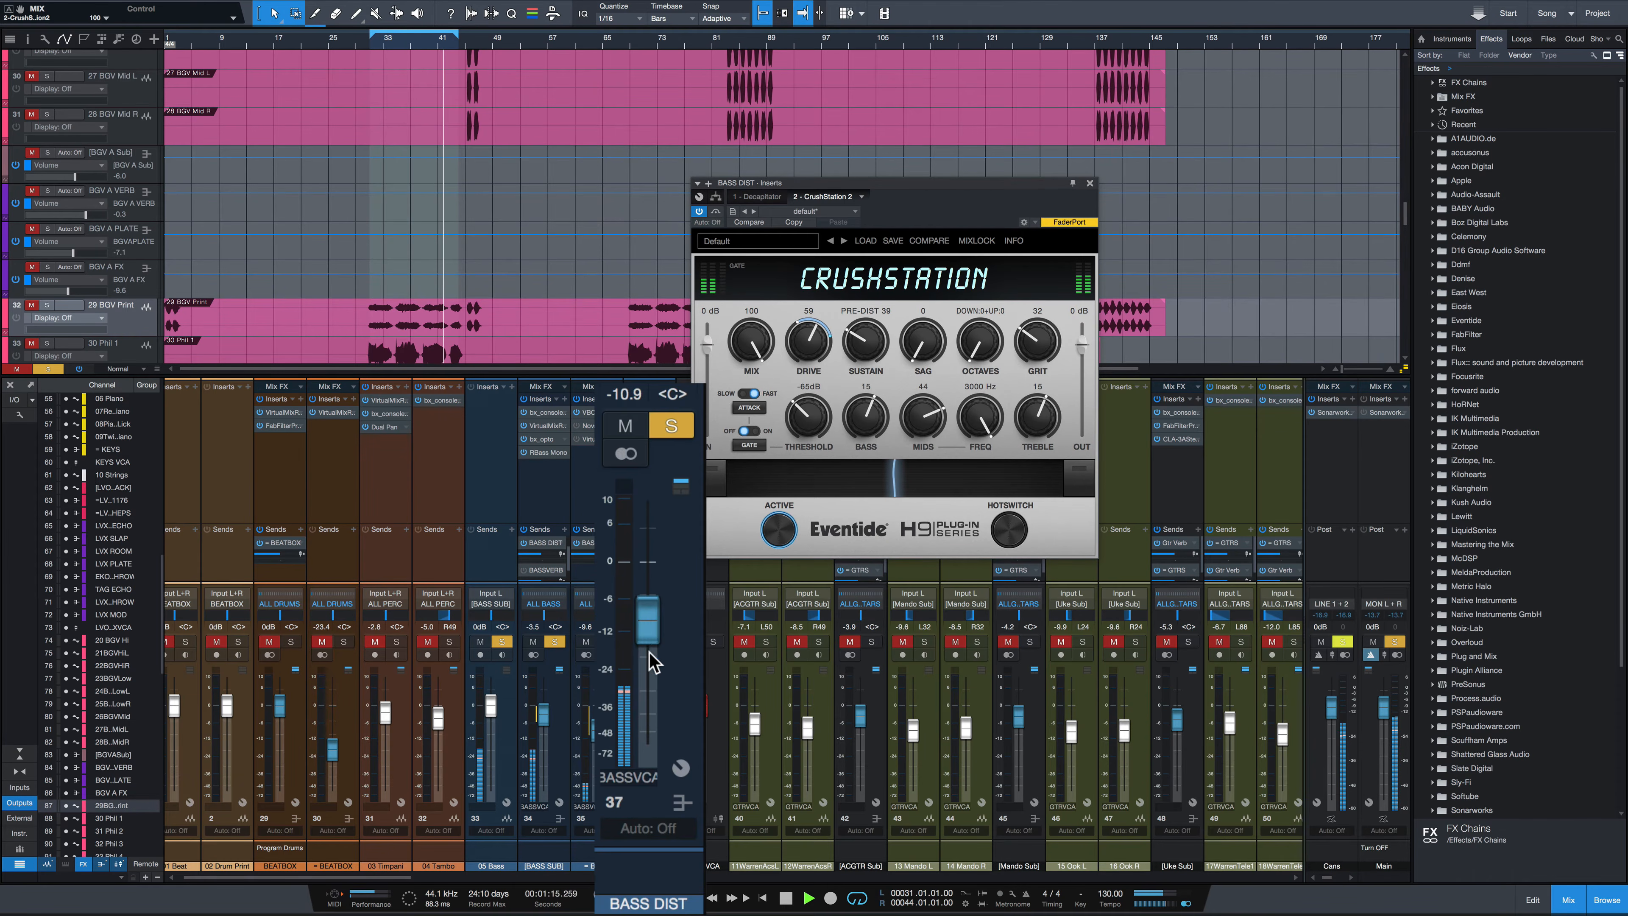
Adjust the BASS DIST fader to about -14.9 dB and toggle the channel's solo
left_click_drag(649, 635, 650, 785)
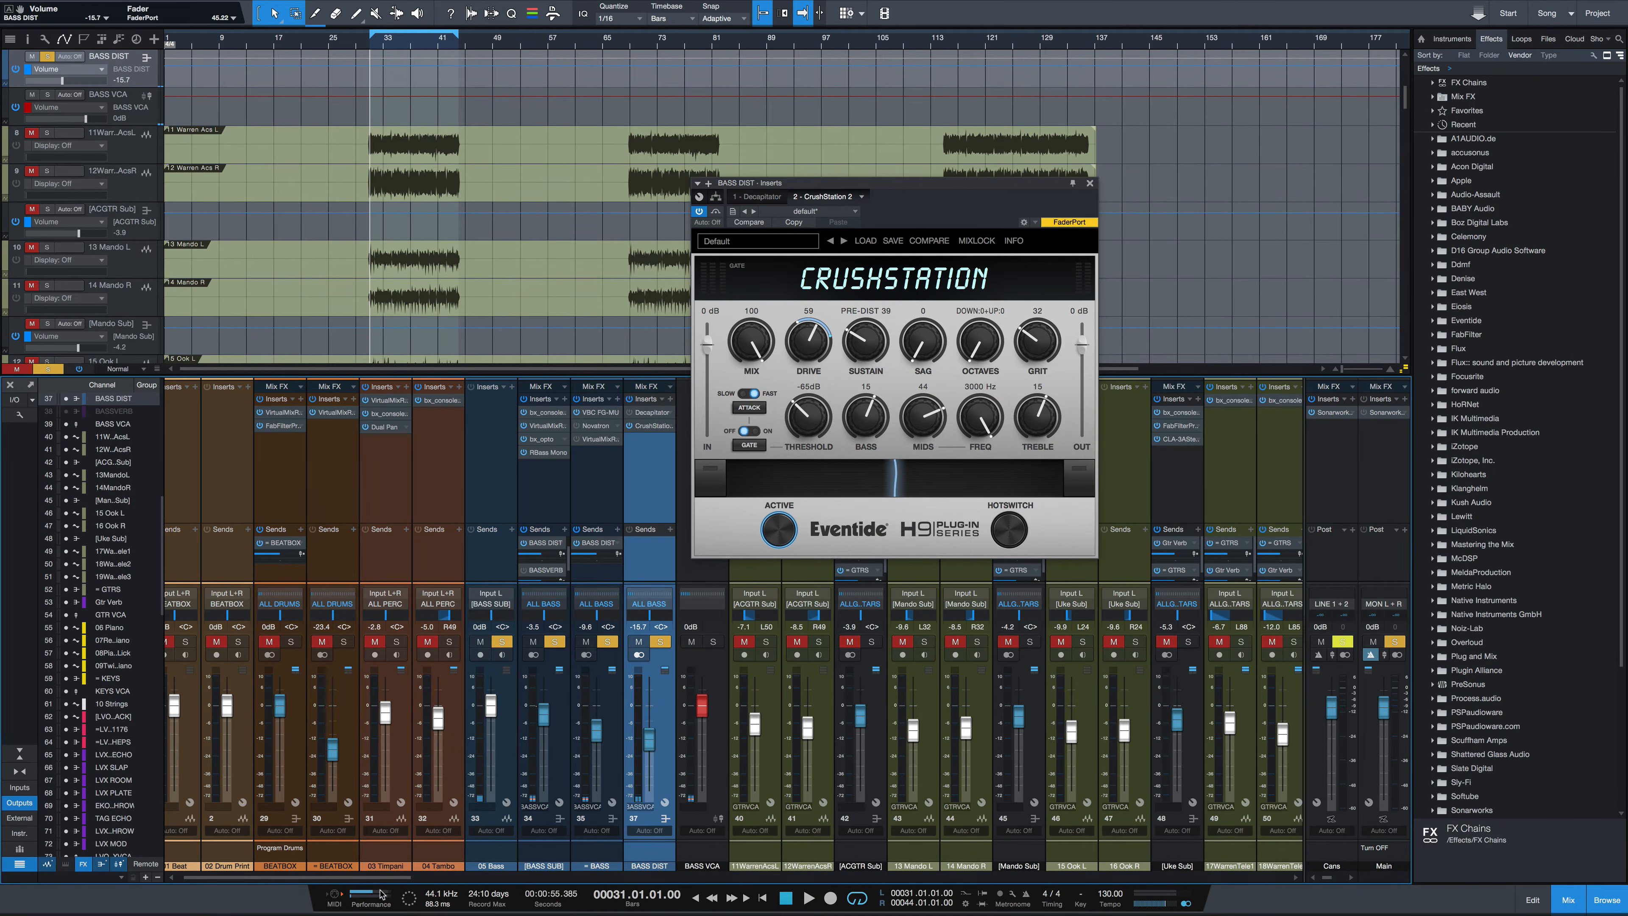
left_click_drag(383, 877, 1296, 913)
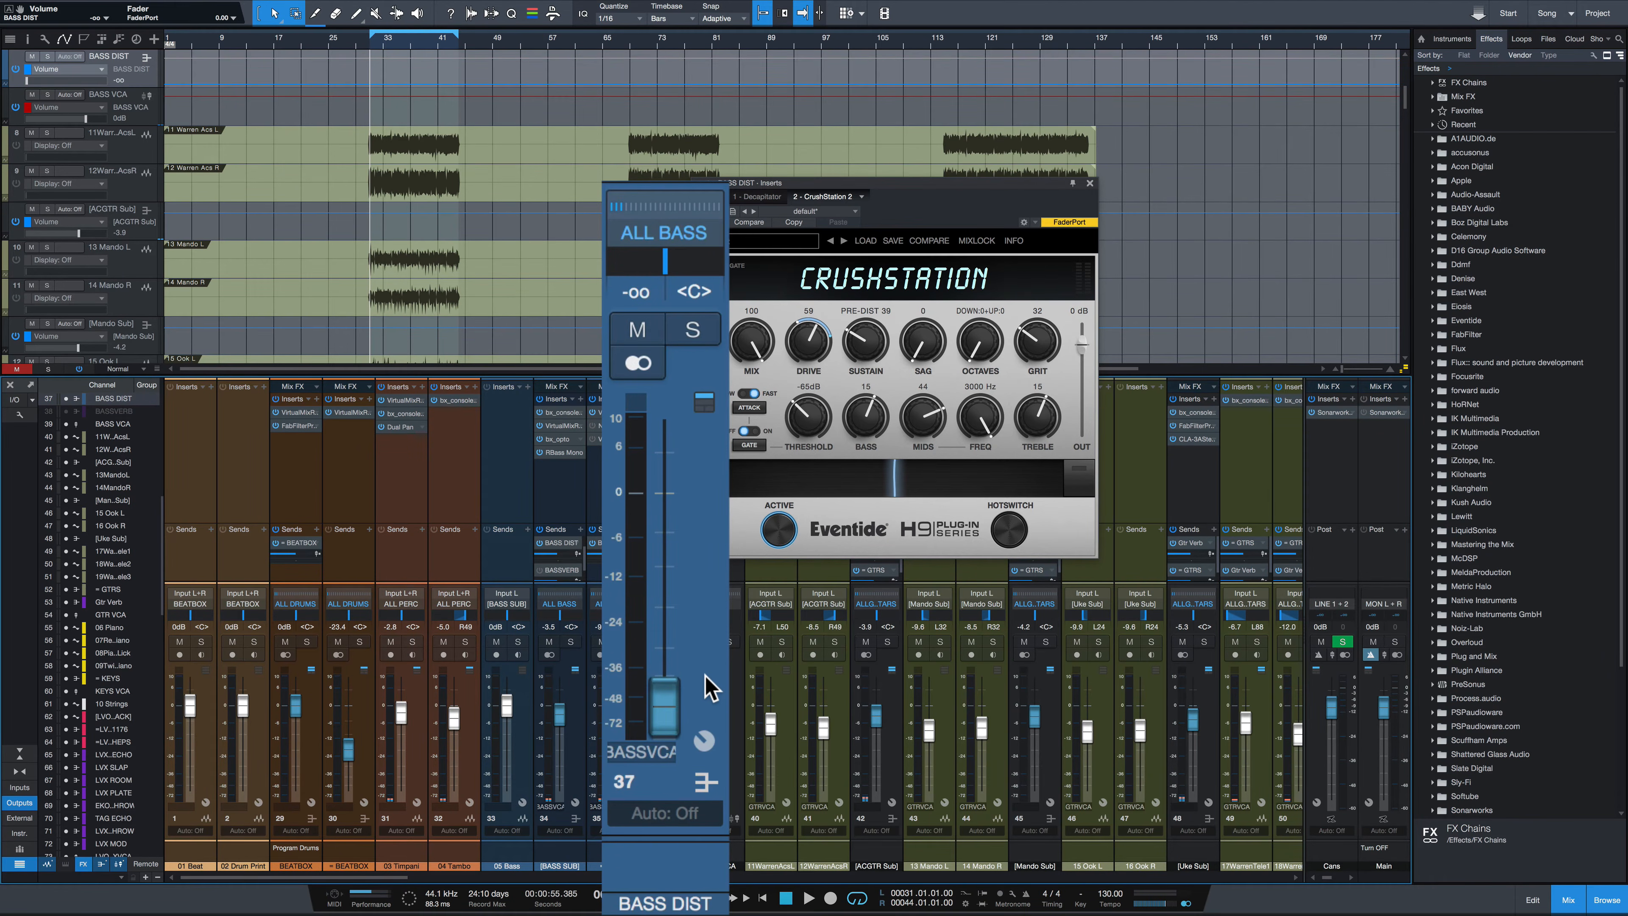
key("space")
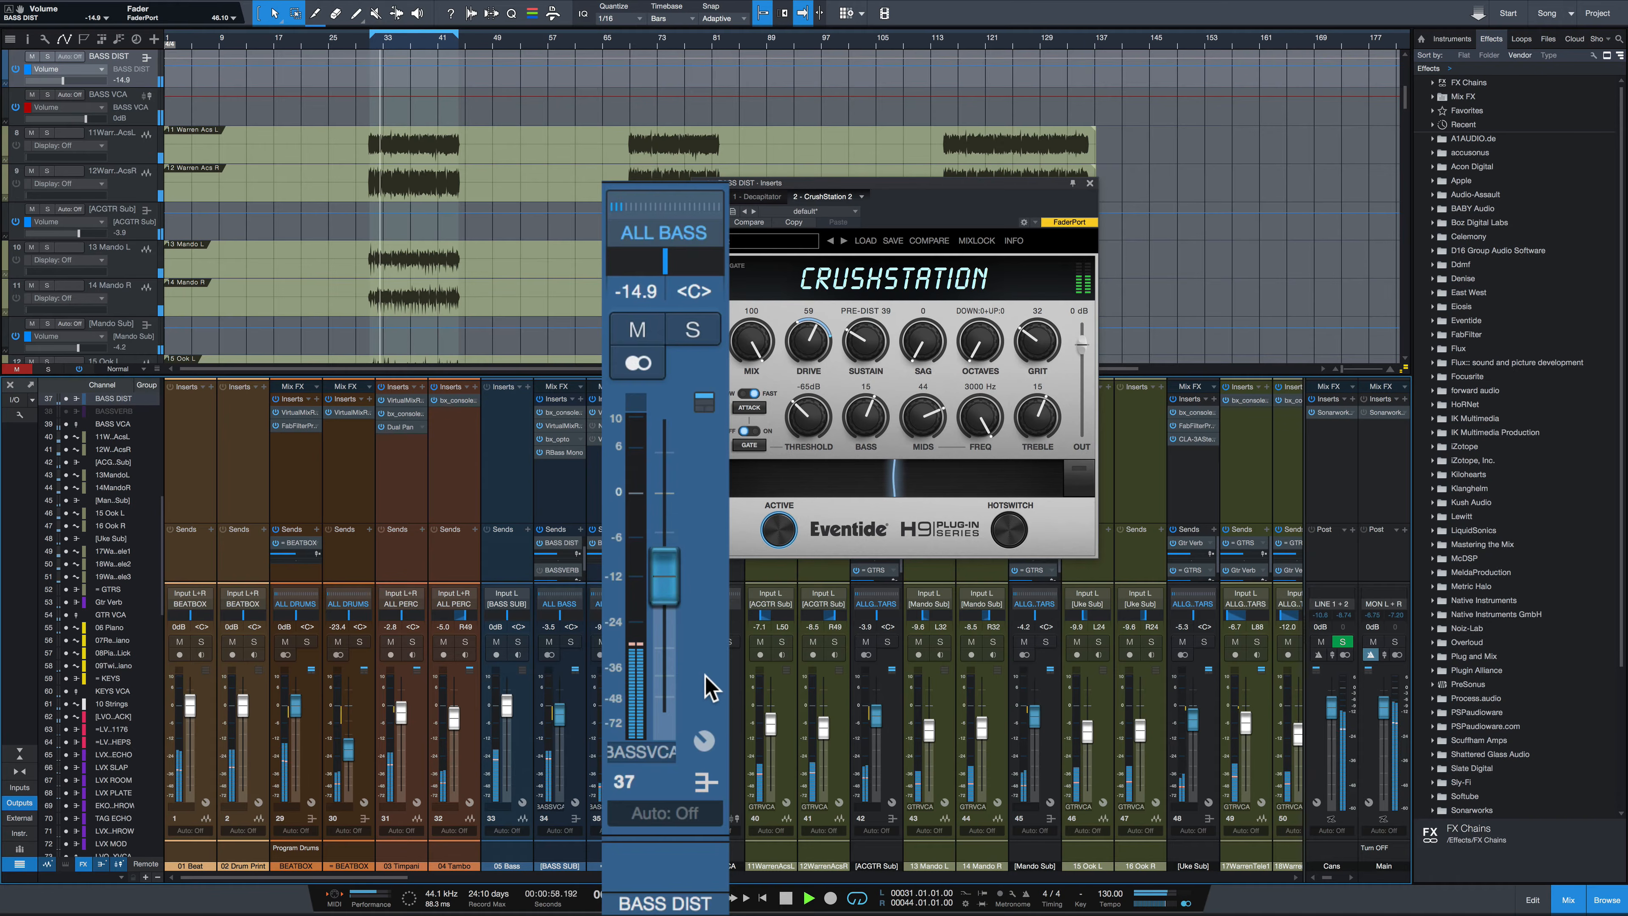
key("space")
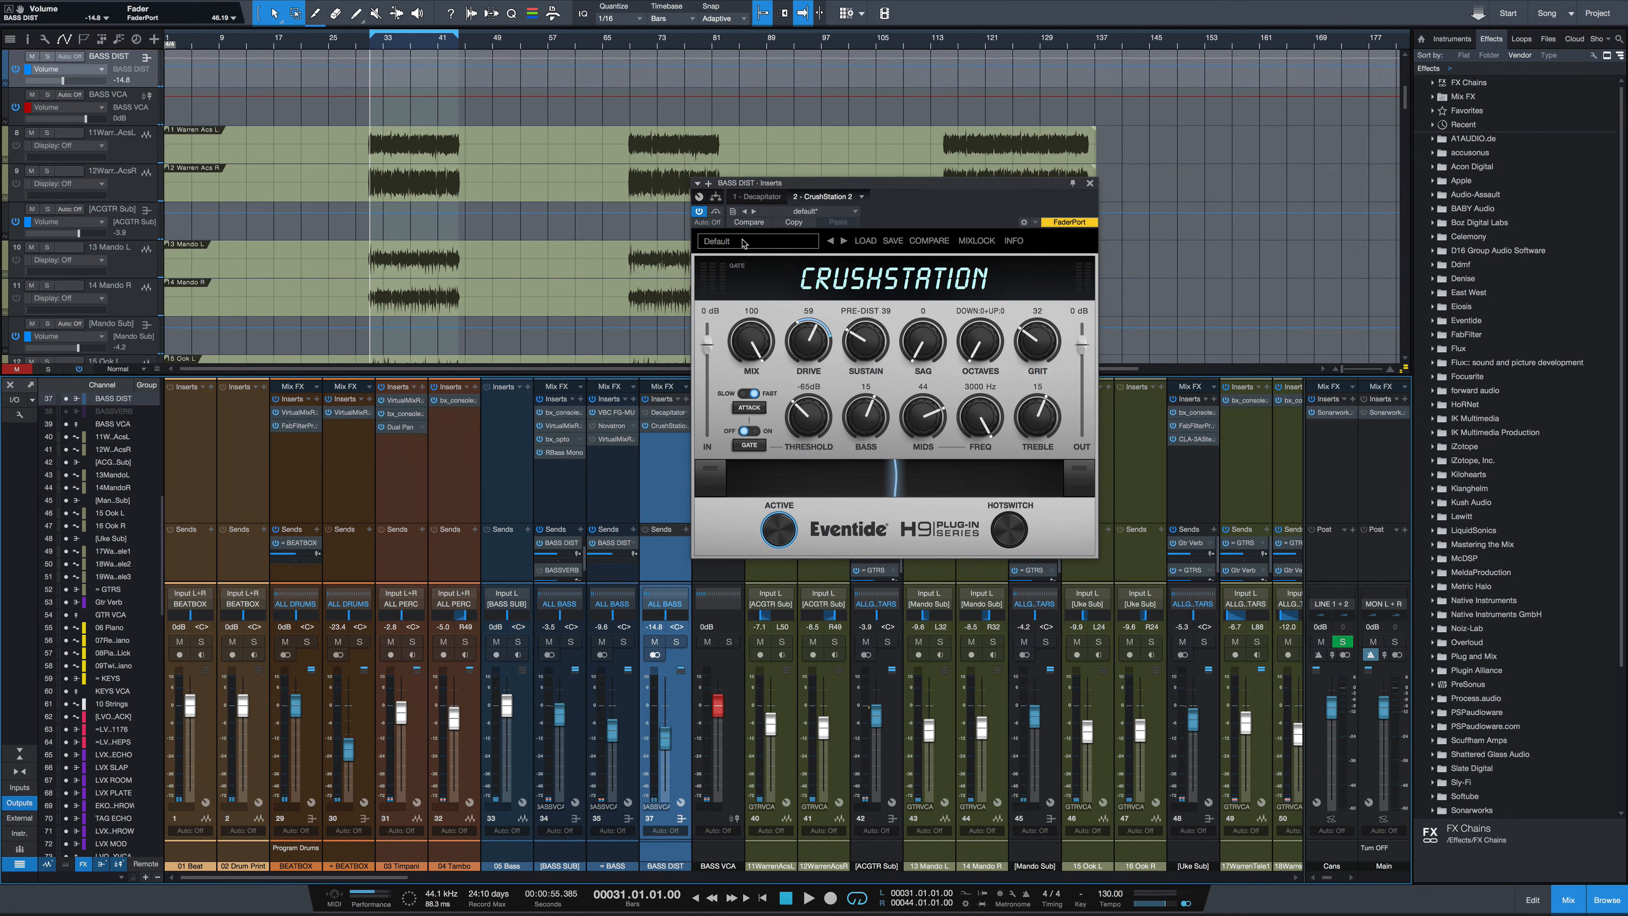
left_click(668, 643)
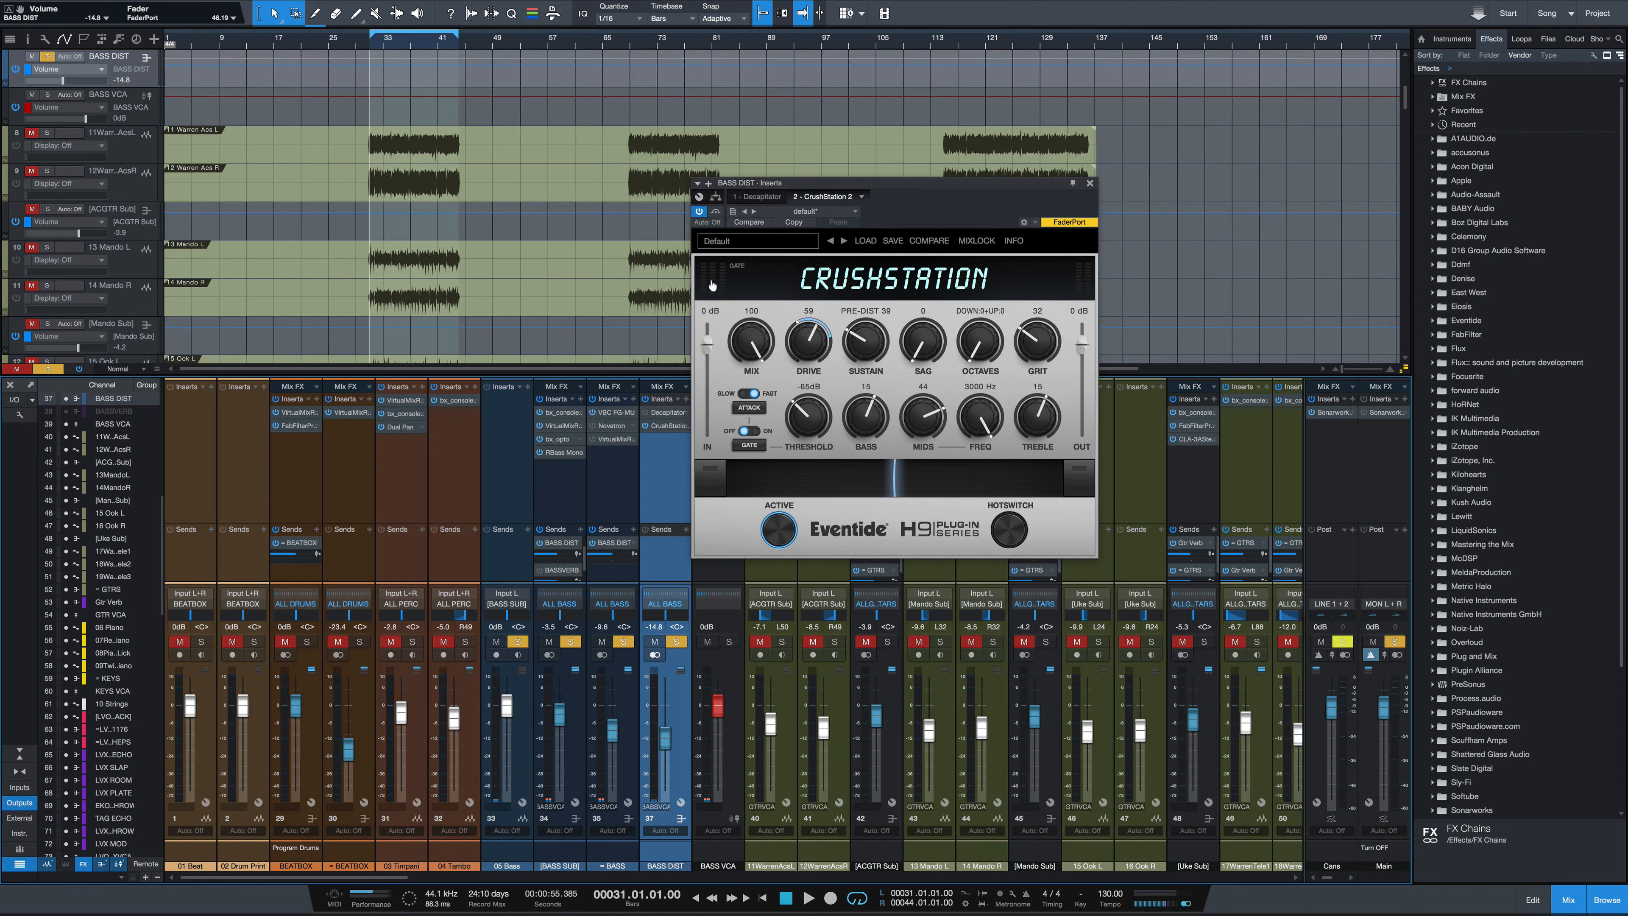
Load the Blaque preset from 01 - Crushed and raise the BASS DIST fader to -5.9 dB during playback
left_click(721, 239)
mouse_move(811, 253)
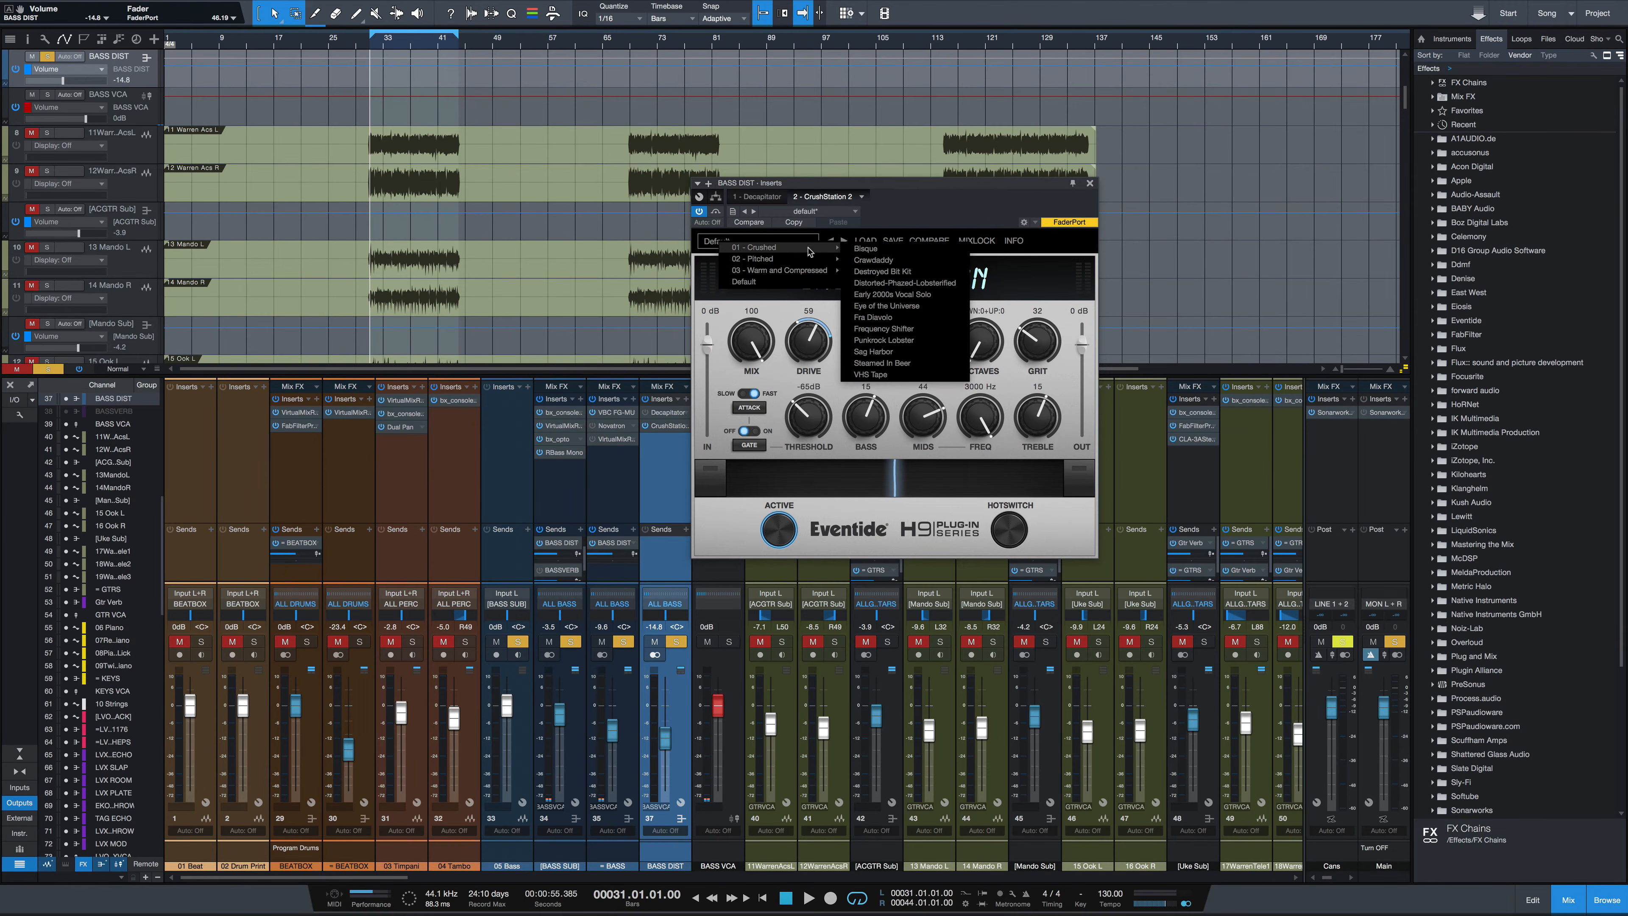
left_click(921, 308)
key("space")
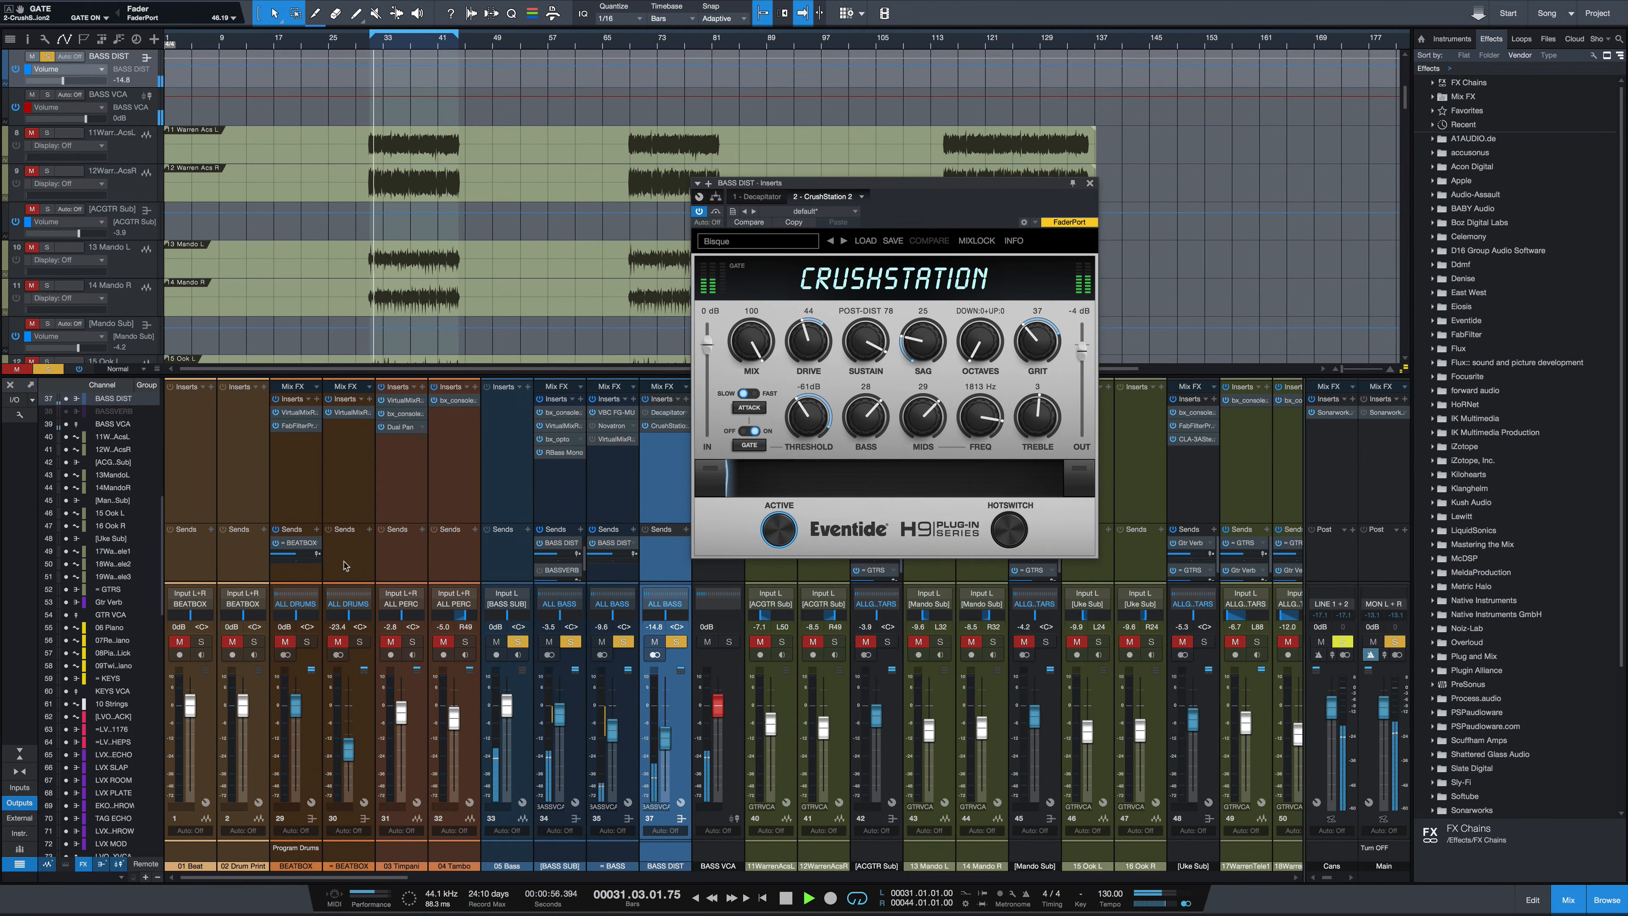
left_click_drag(667, 739, 665, 720)
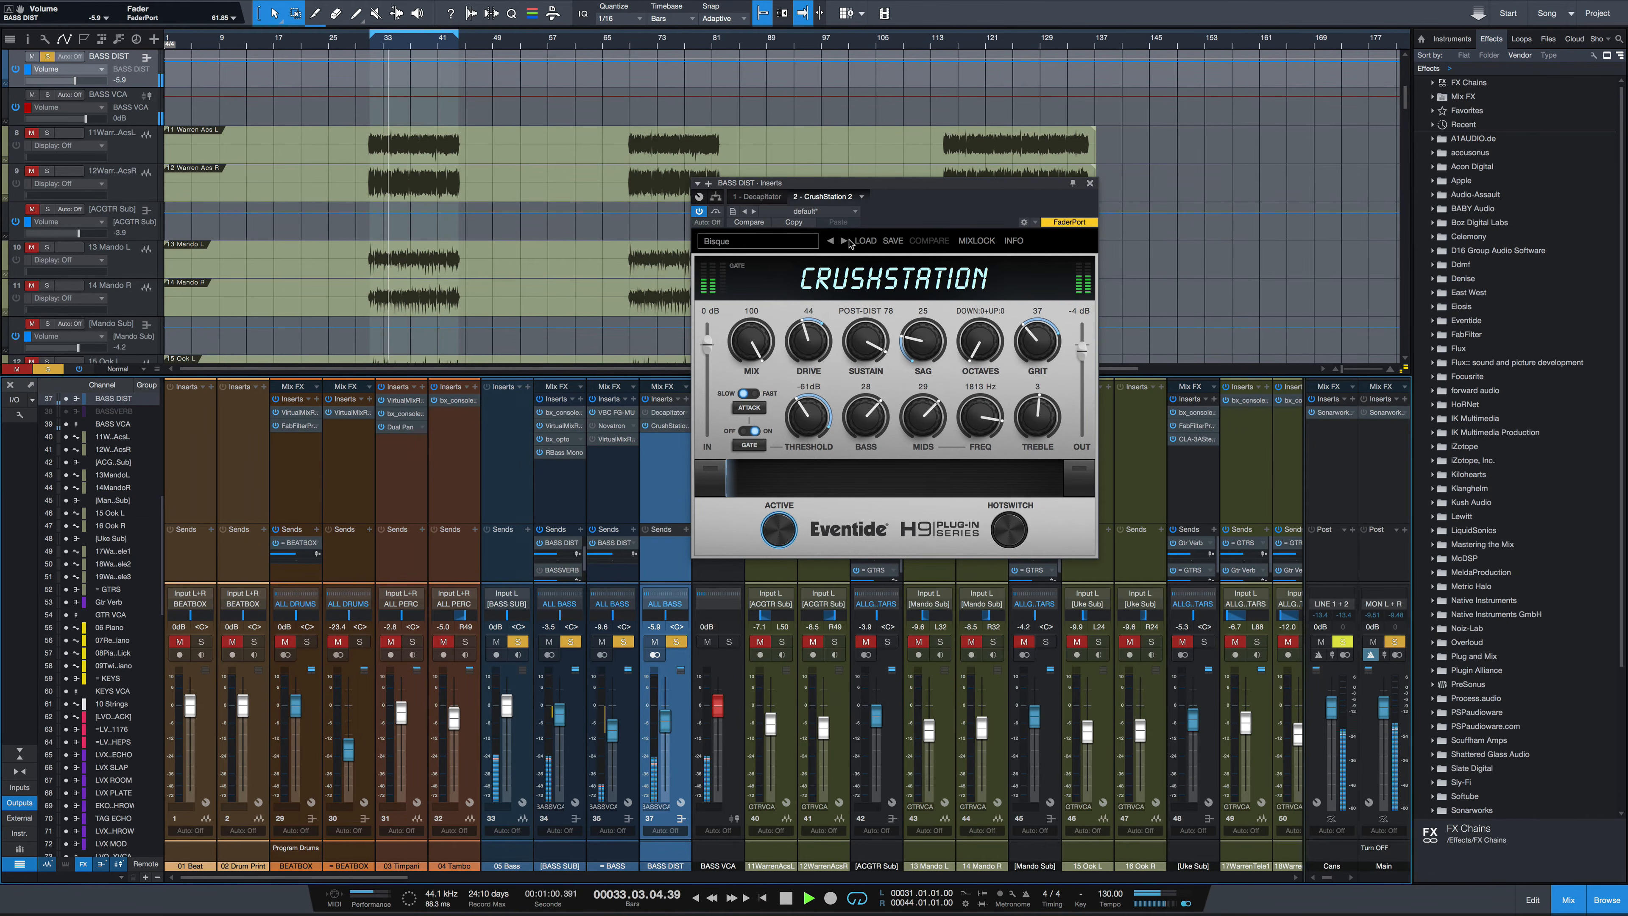
Step through the next presets, Crawdaddy and Destroyed Bit Kit
left_click(844, 241)
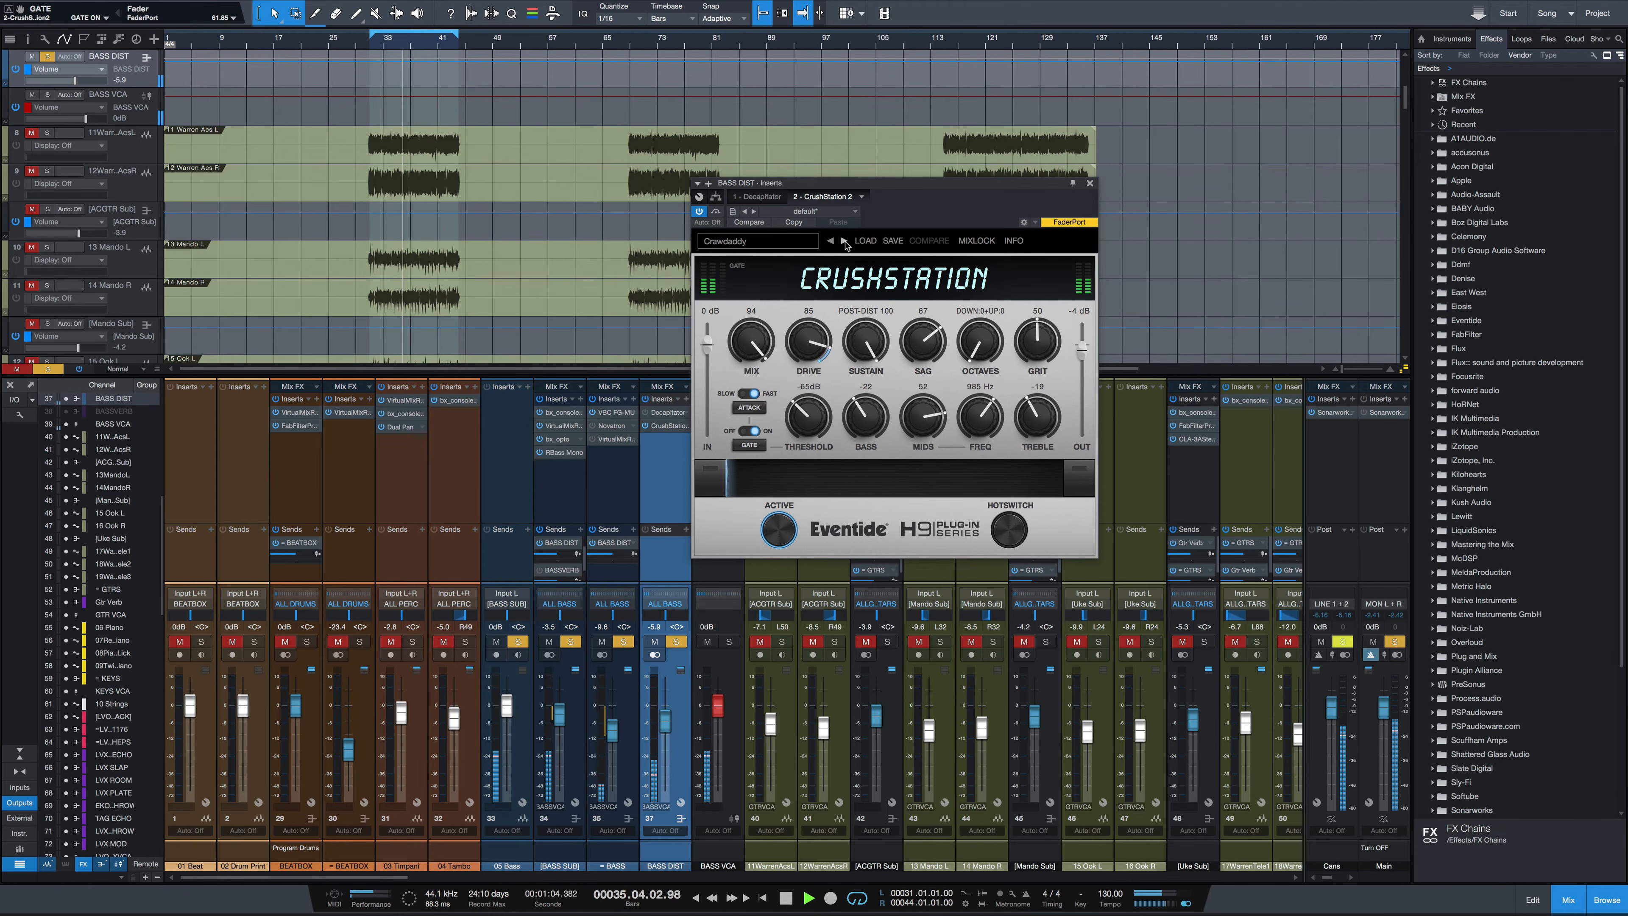
left_click(844, 242)
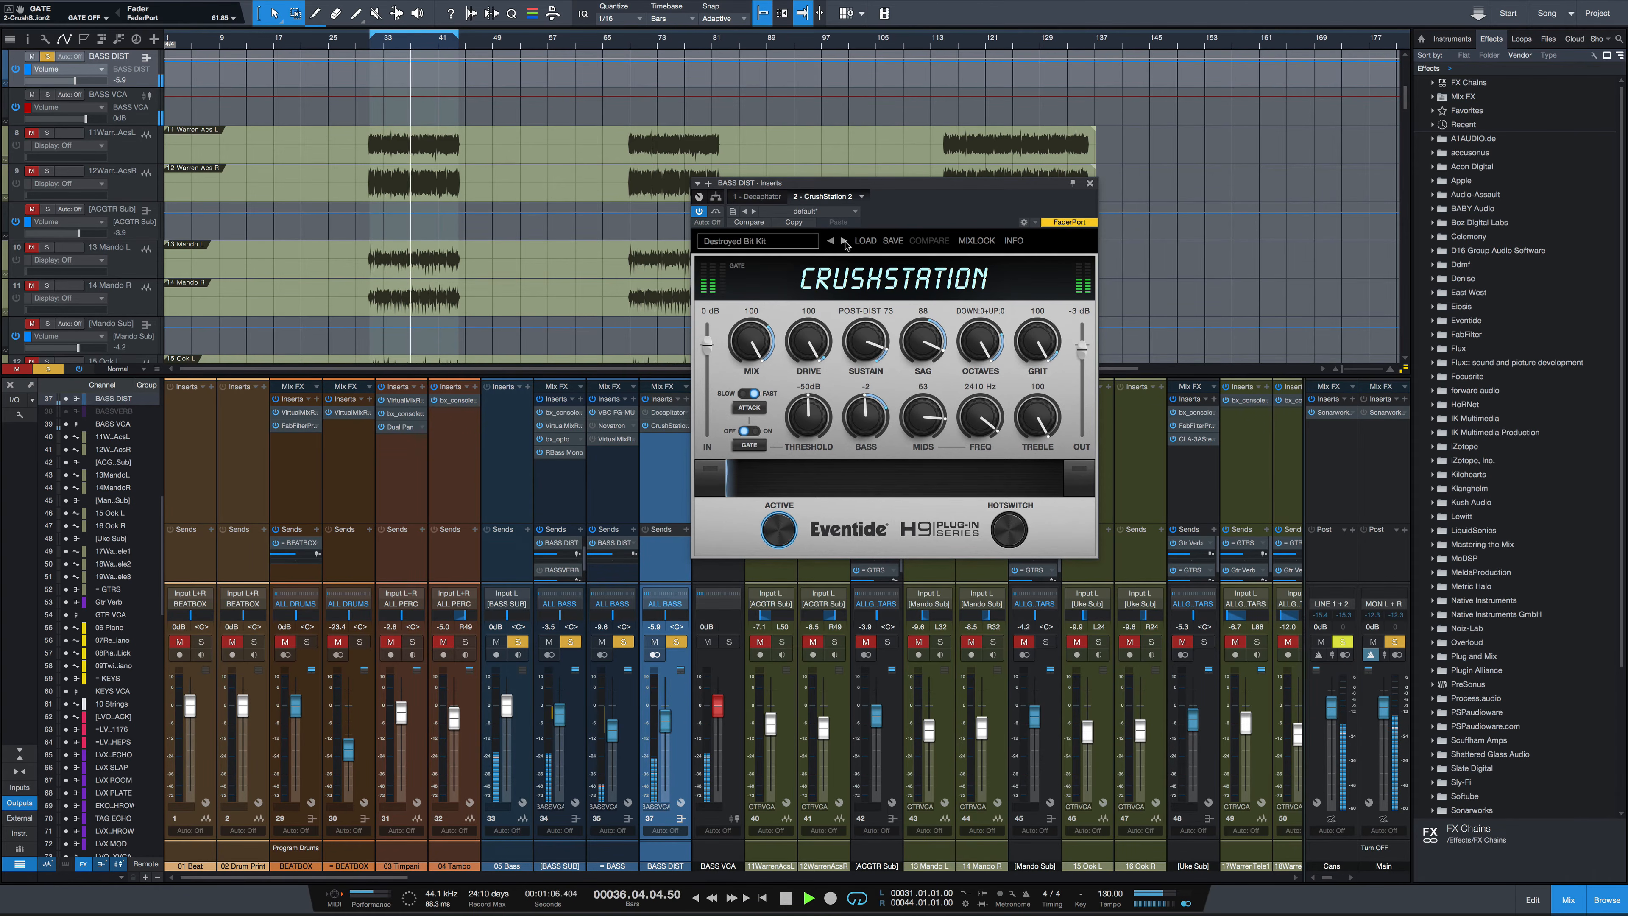
Step through the bass CrushStation presets to Distorted-Phased-Lobsterfi, Early 2000s Vocal Solo and Eye of the Universe
left_click(844, 241)
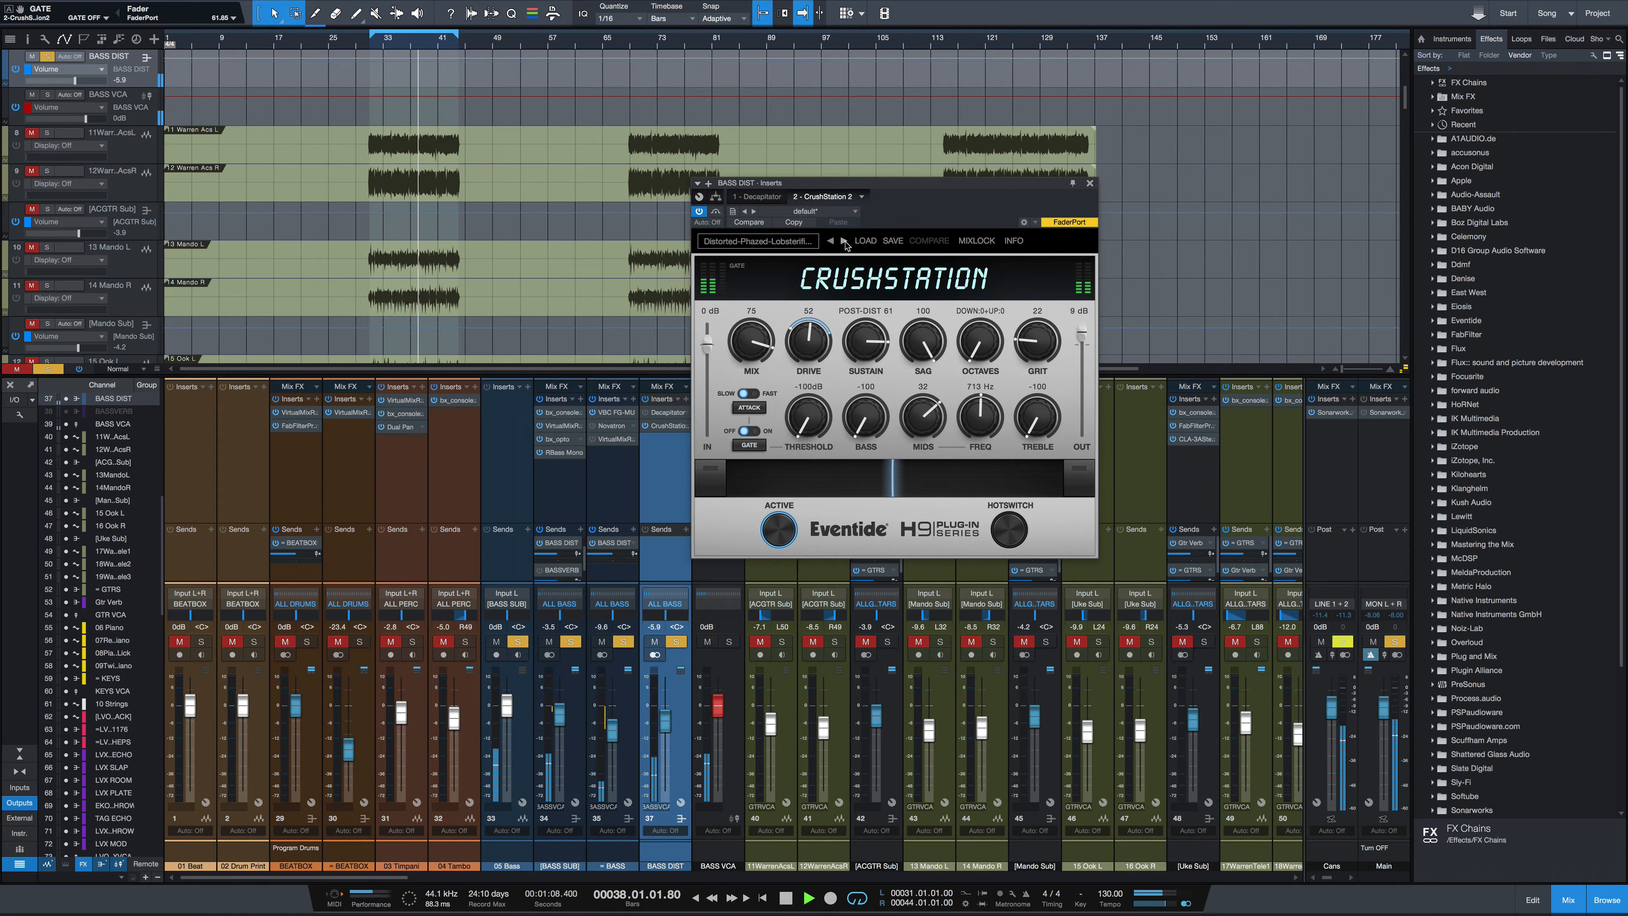
left_click(844, 241)
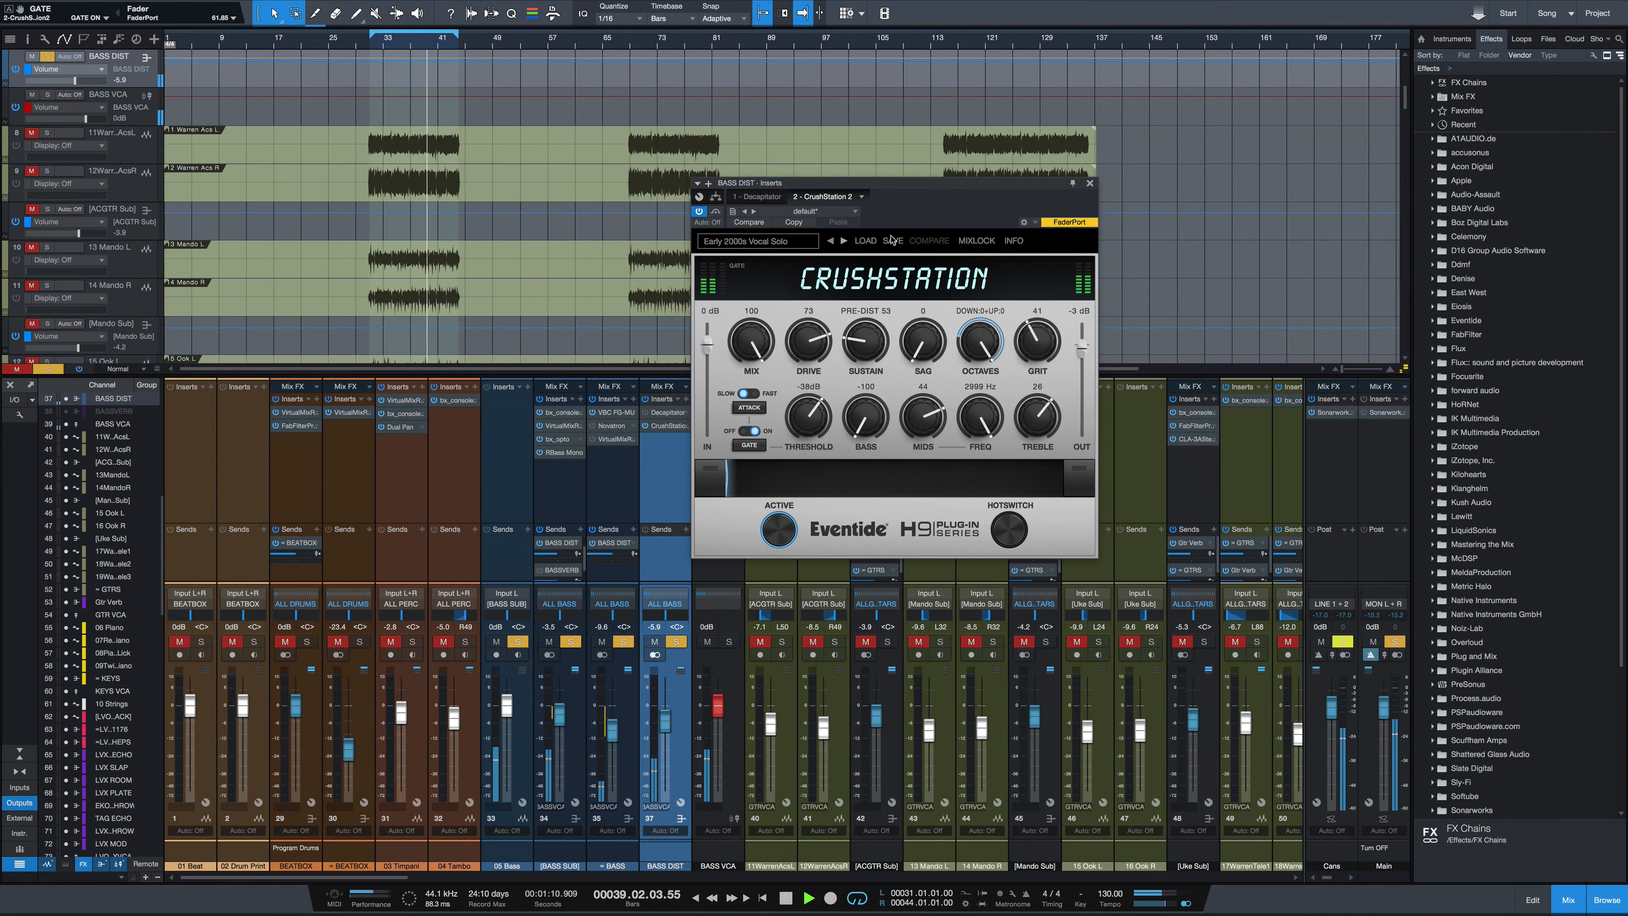
left_click(830, 241)
left_click(844, 241)
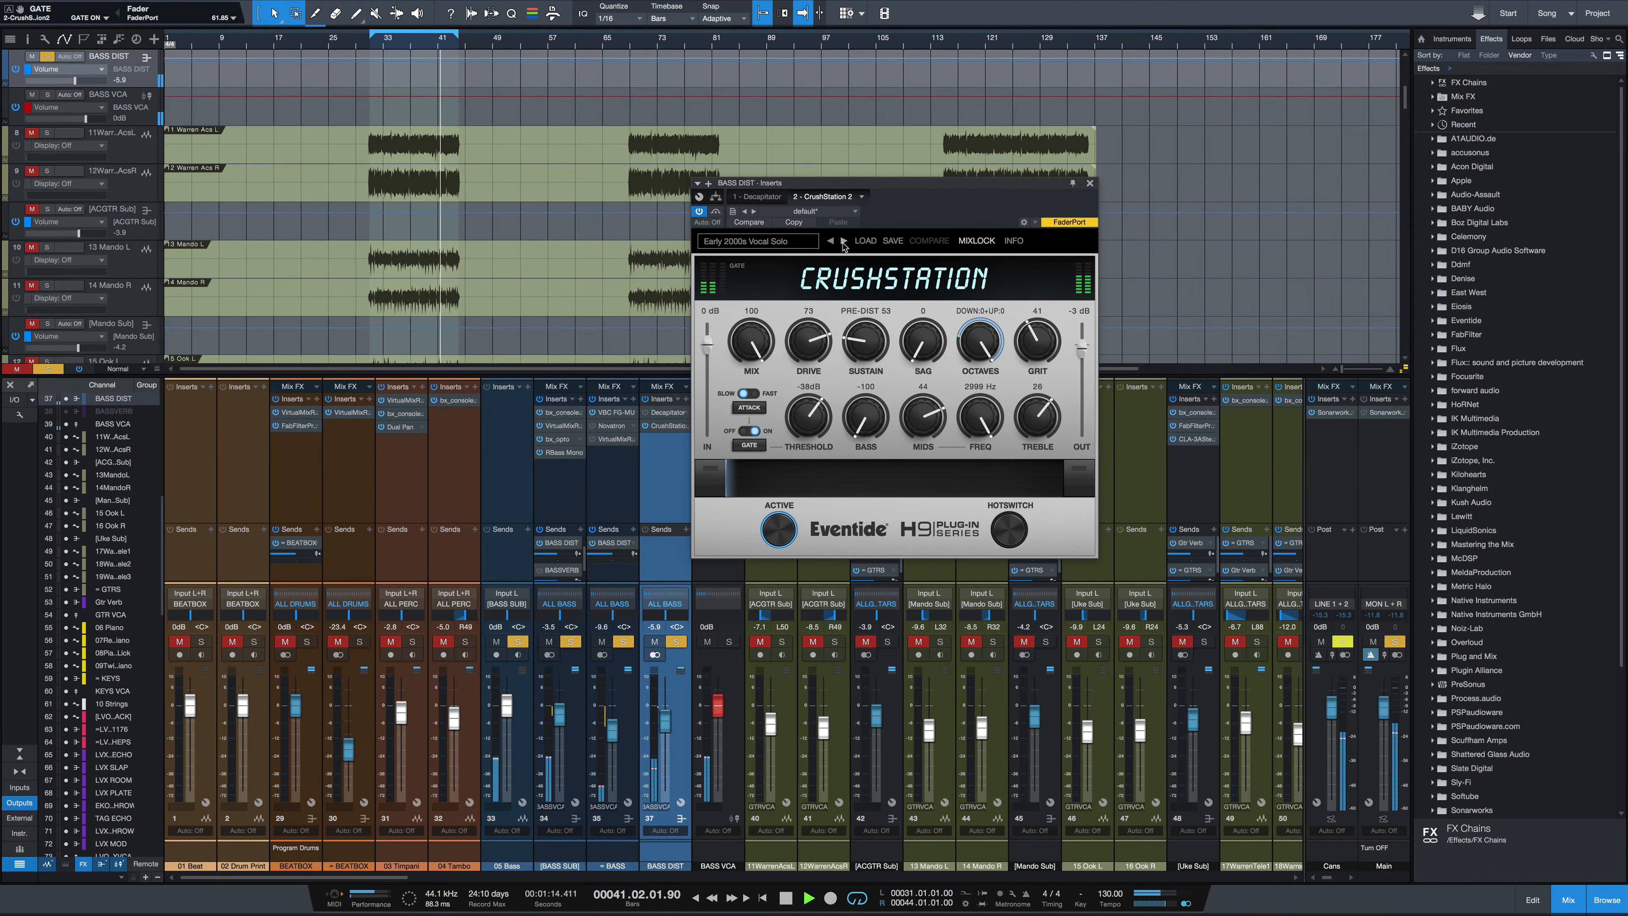
left_click(844, 241)
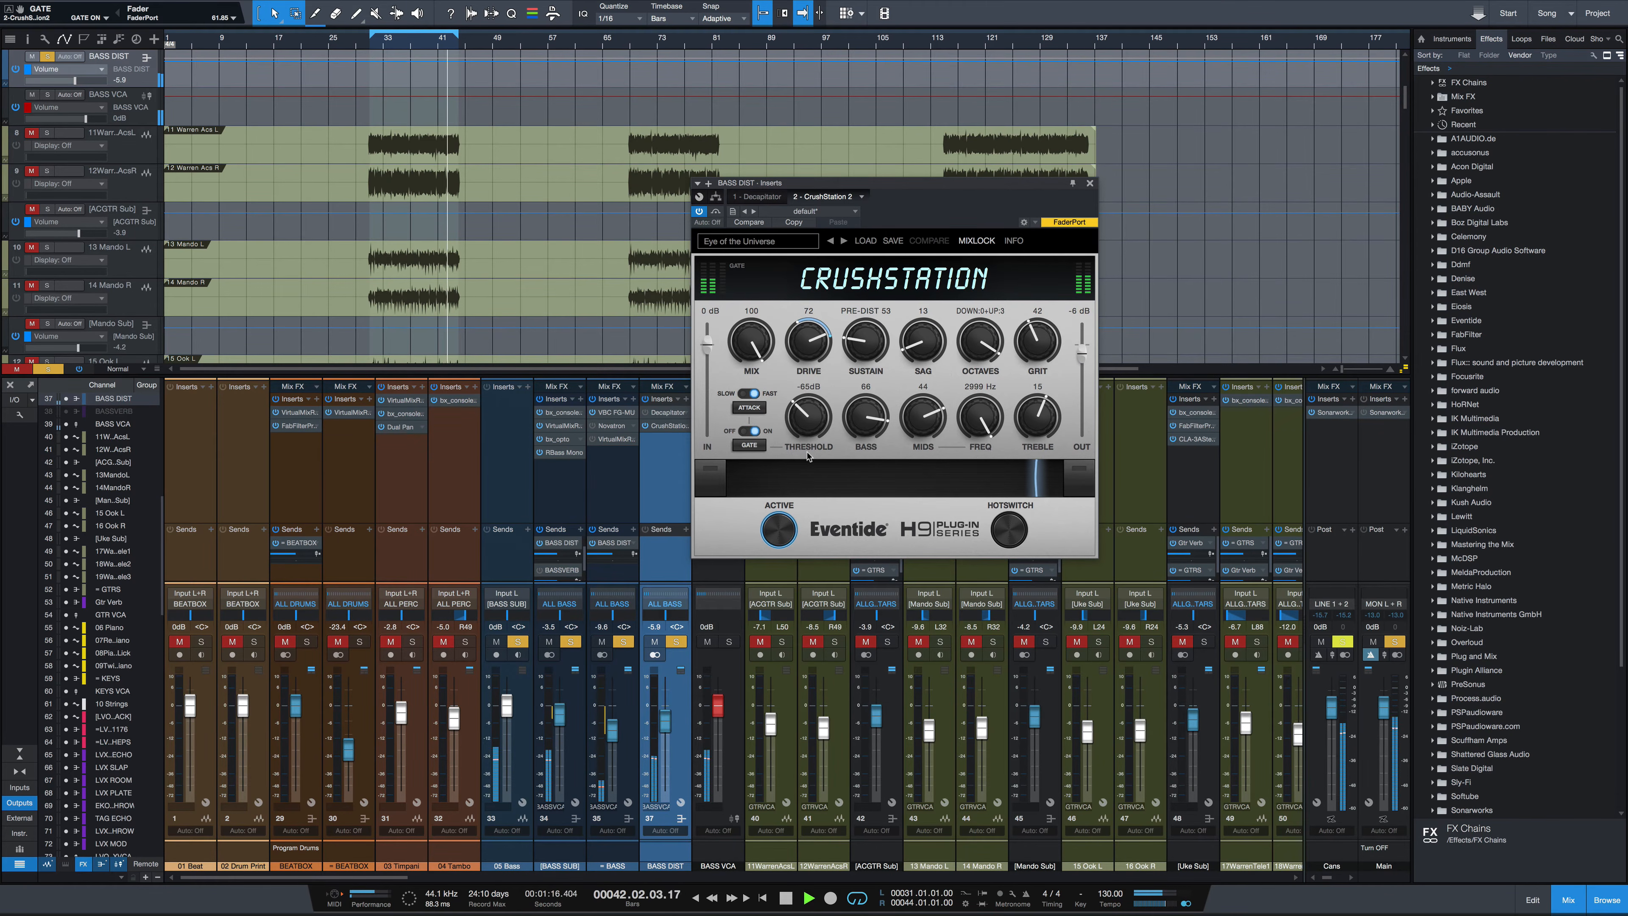
Audition the next presets during playback: Fra Diavolo, Frequency Shifter and Punkrock Lobster
key("space")
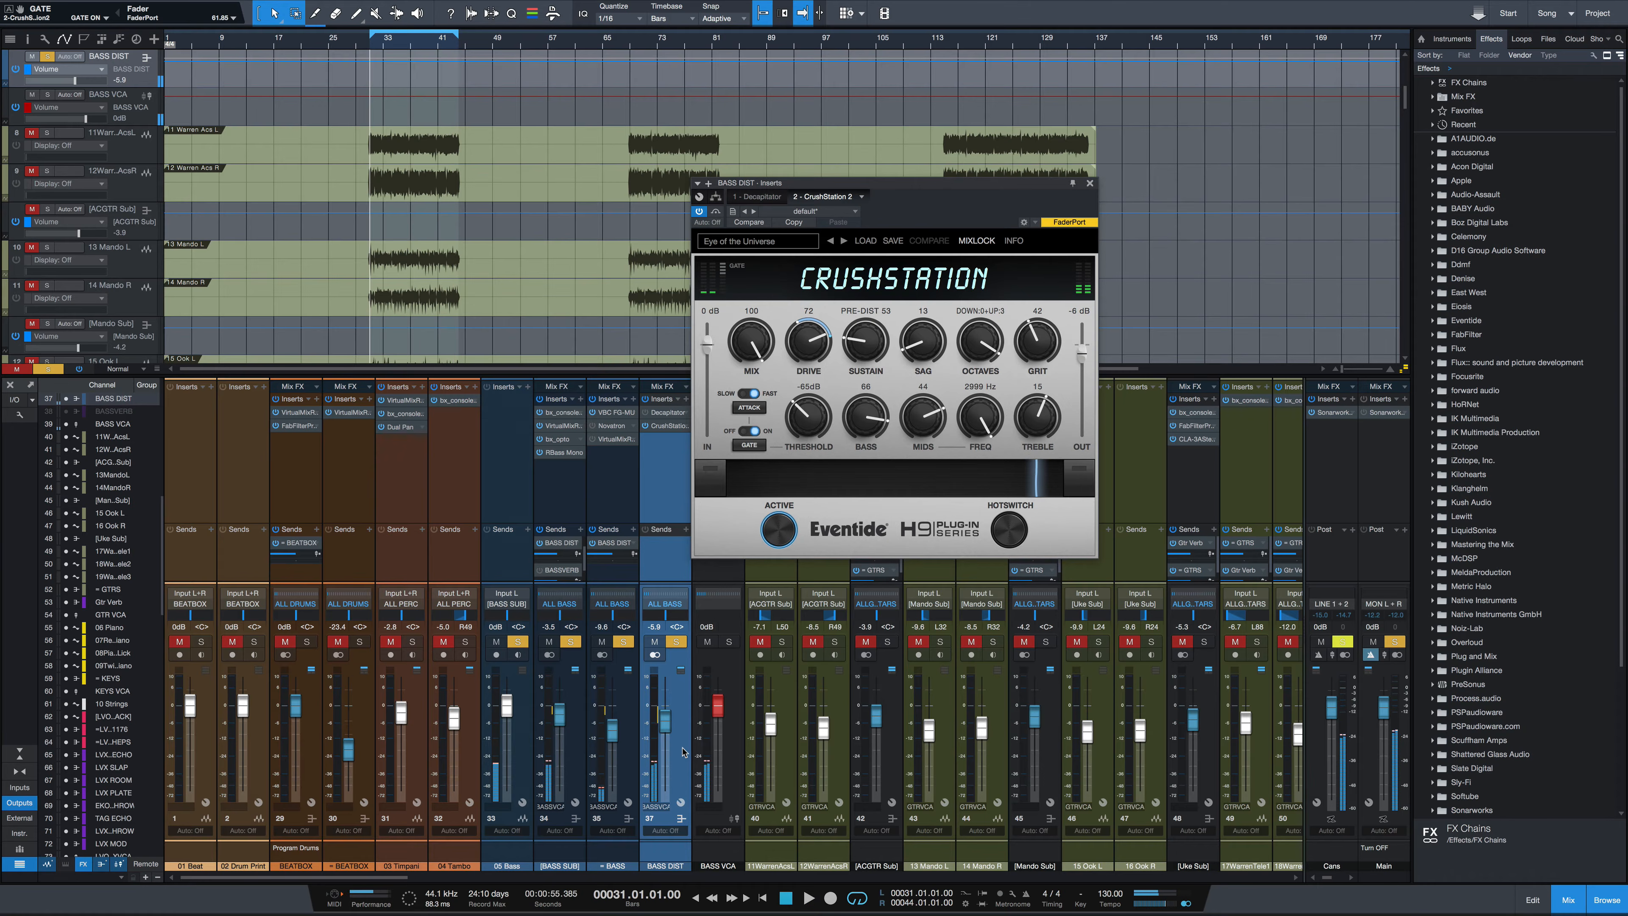
key("space")
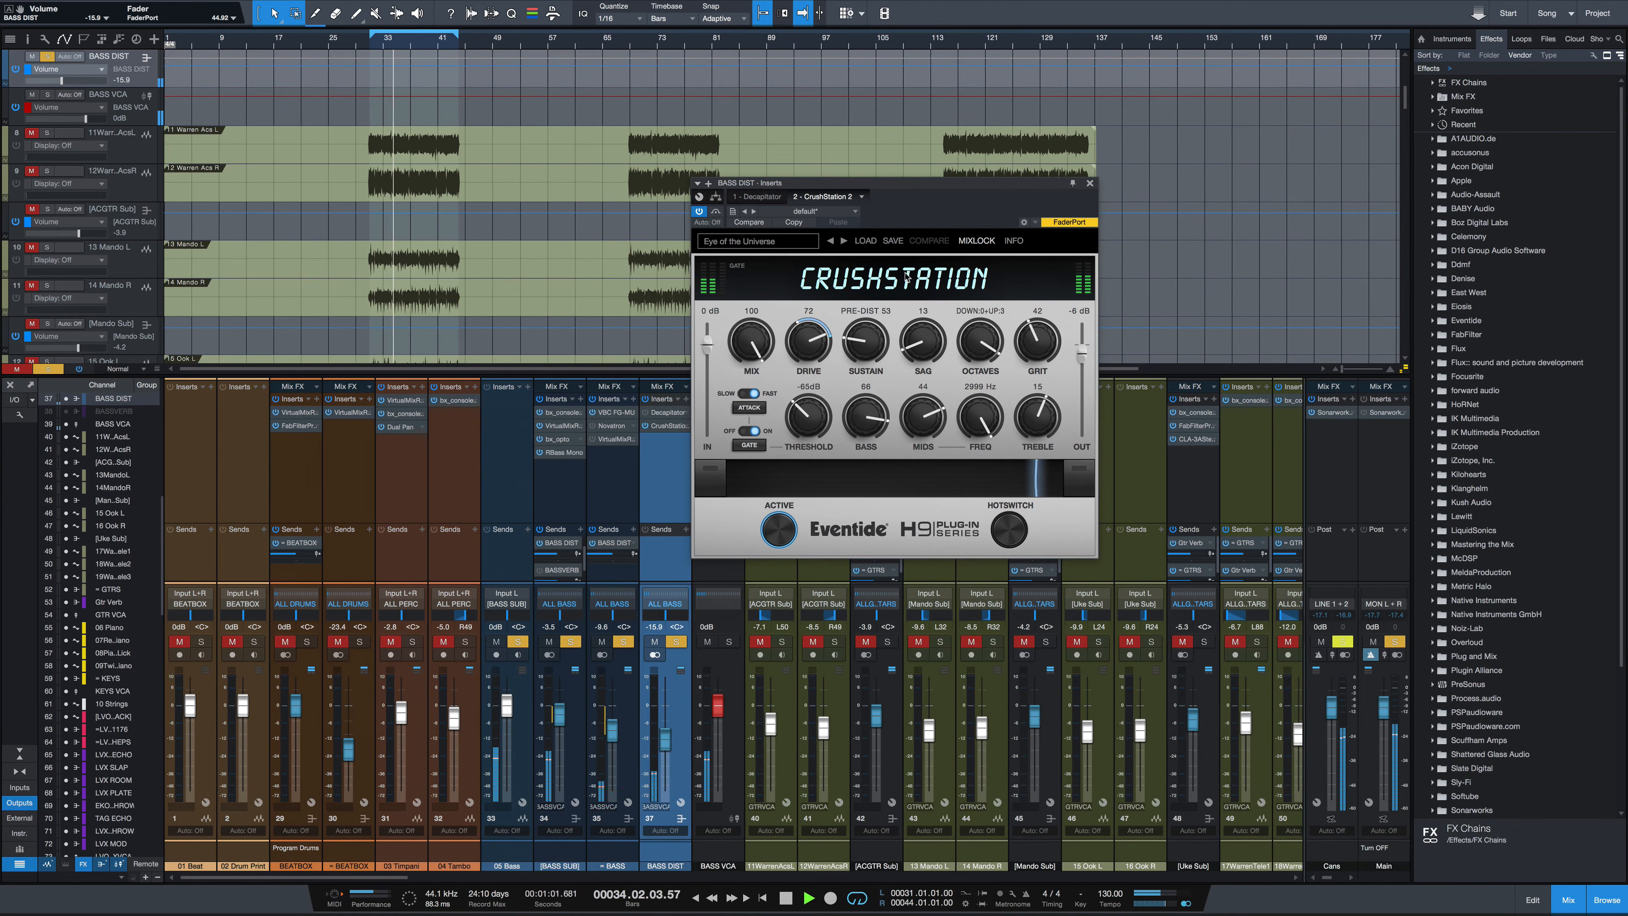
left_click(844, 241)
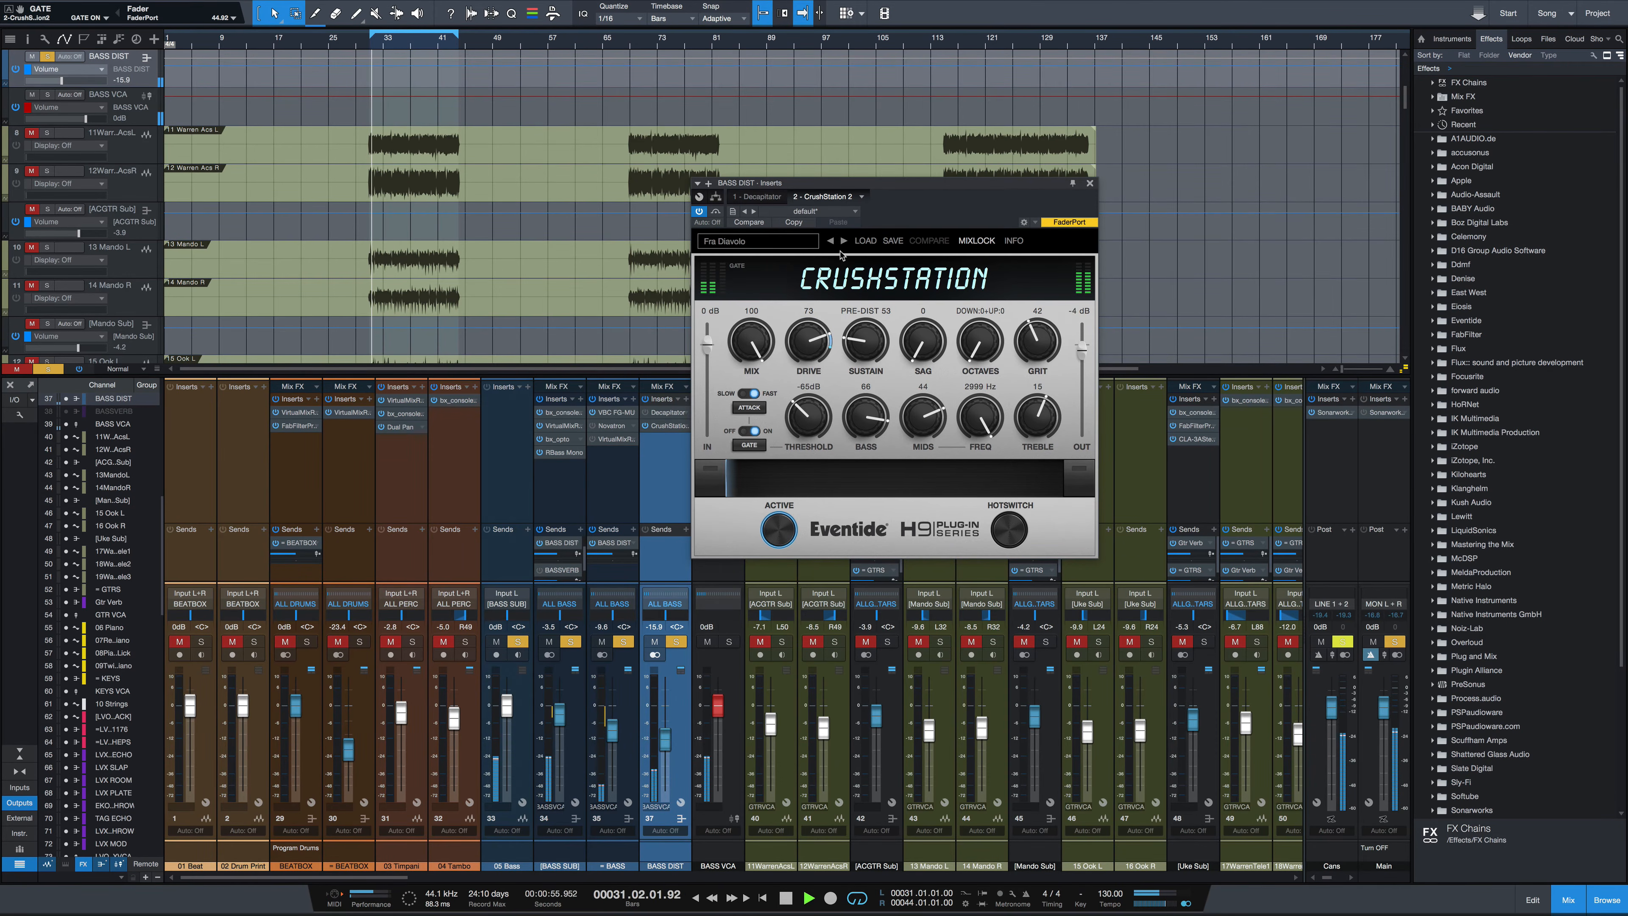
left_click(844, 241)
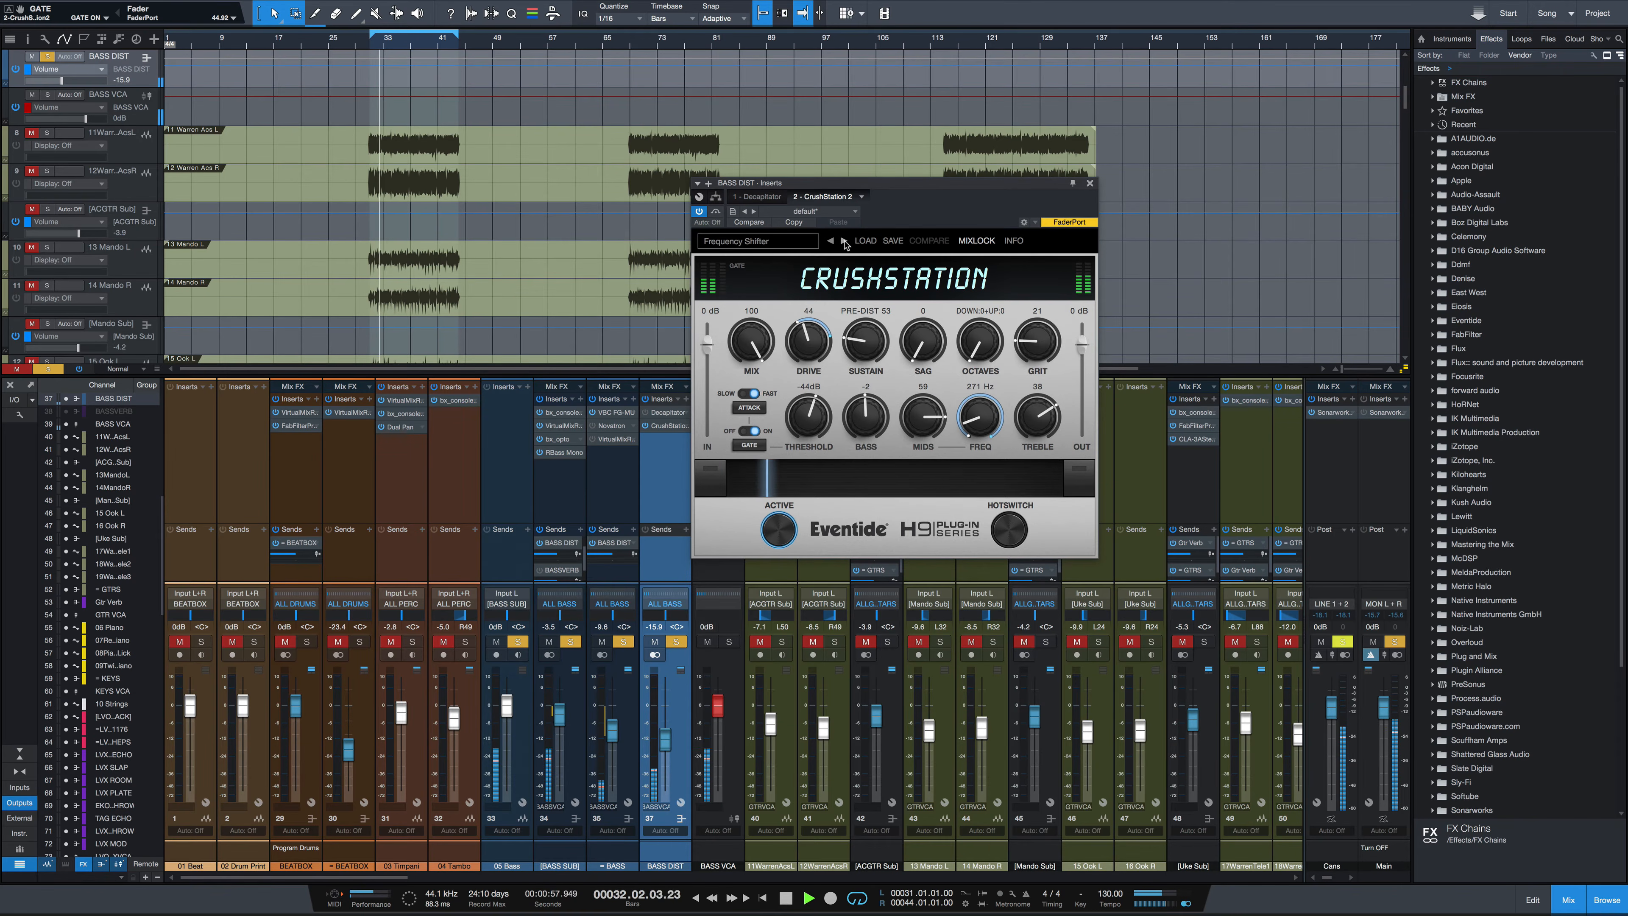
left_click(844, 241)
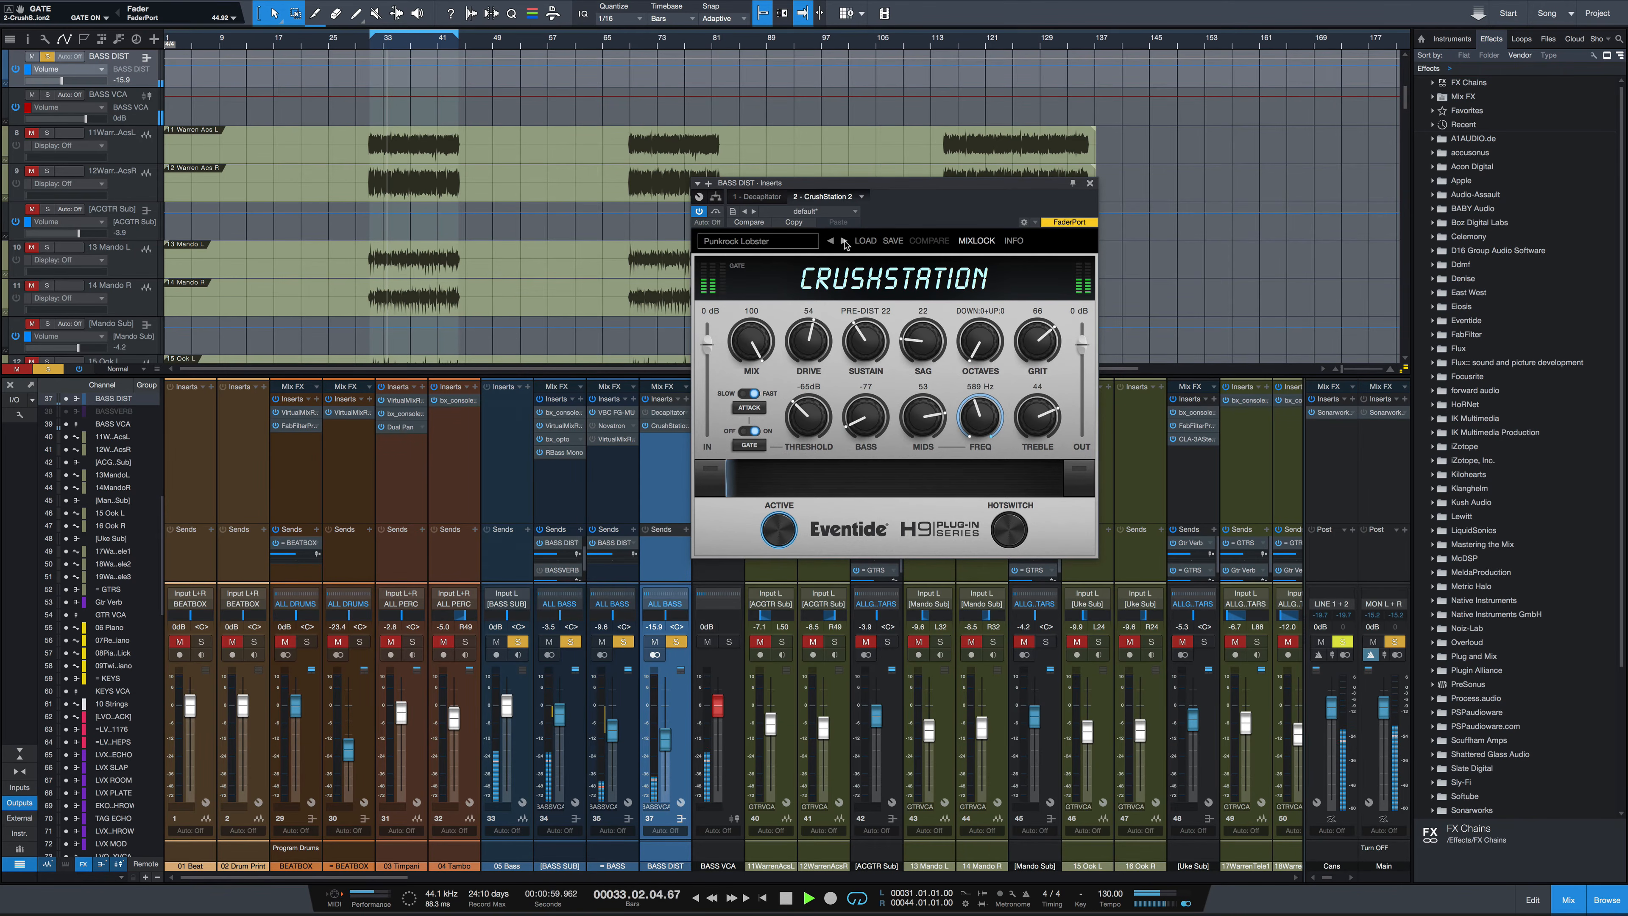
Reposition the ALL GUITARS CrushStation window and toggle its bypass during playback
key("space")
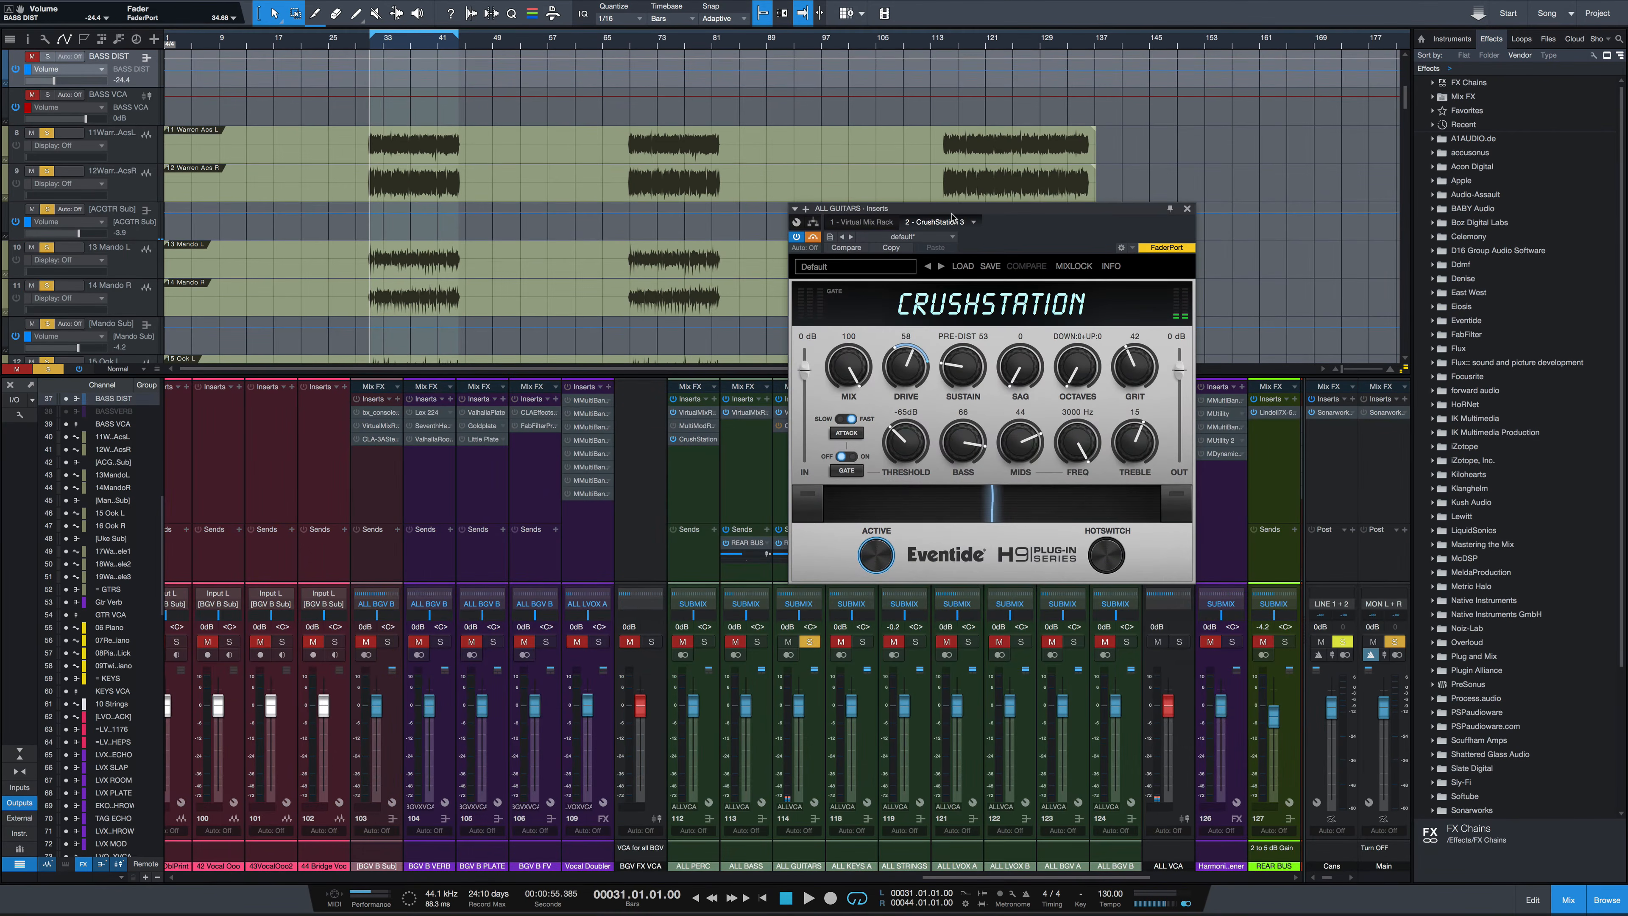
left_click_drag(951, 216, 757, 273)
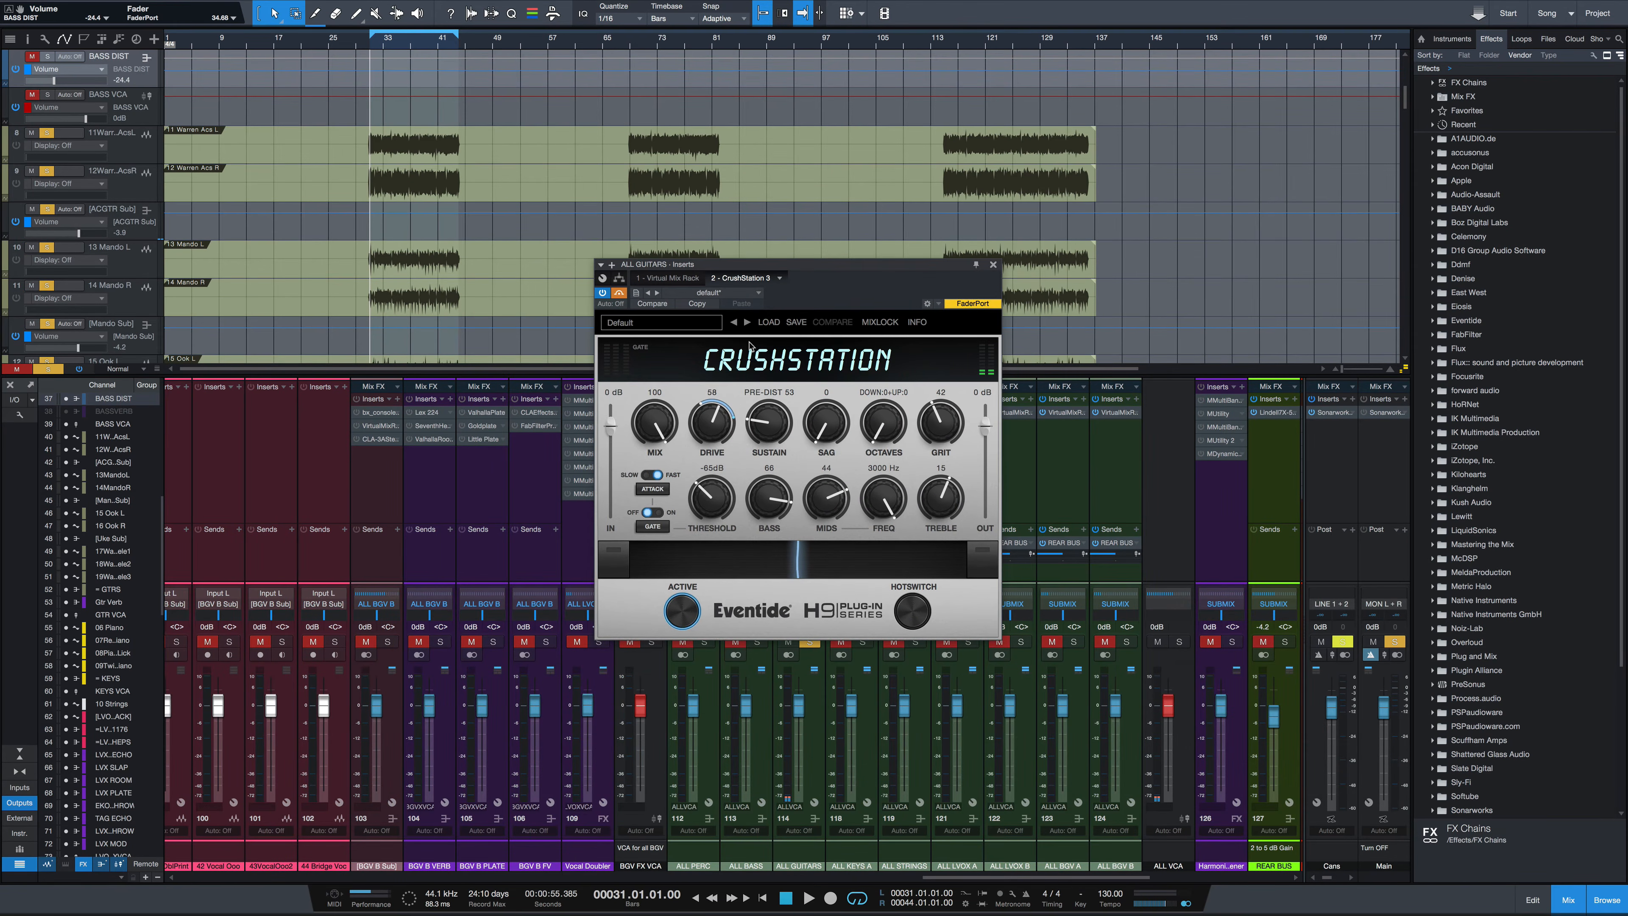
key("space")
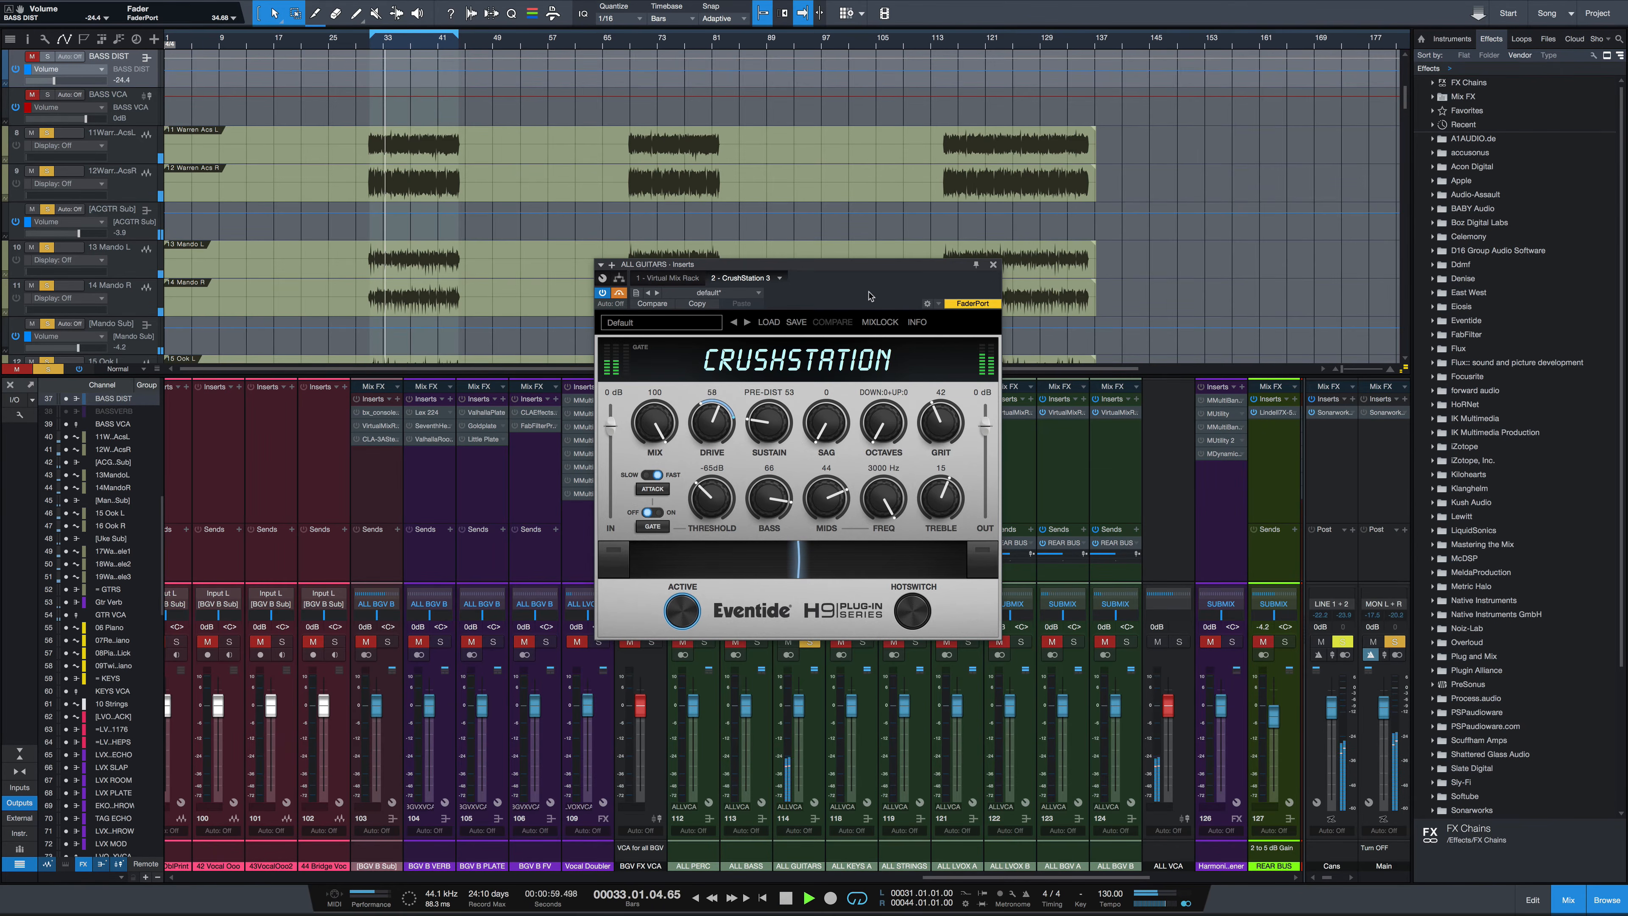
left_click(619, 293)
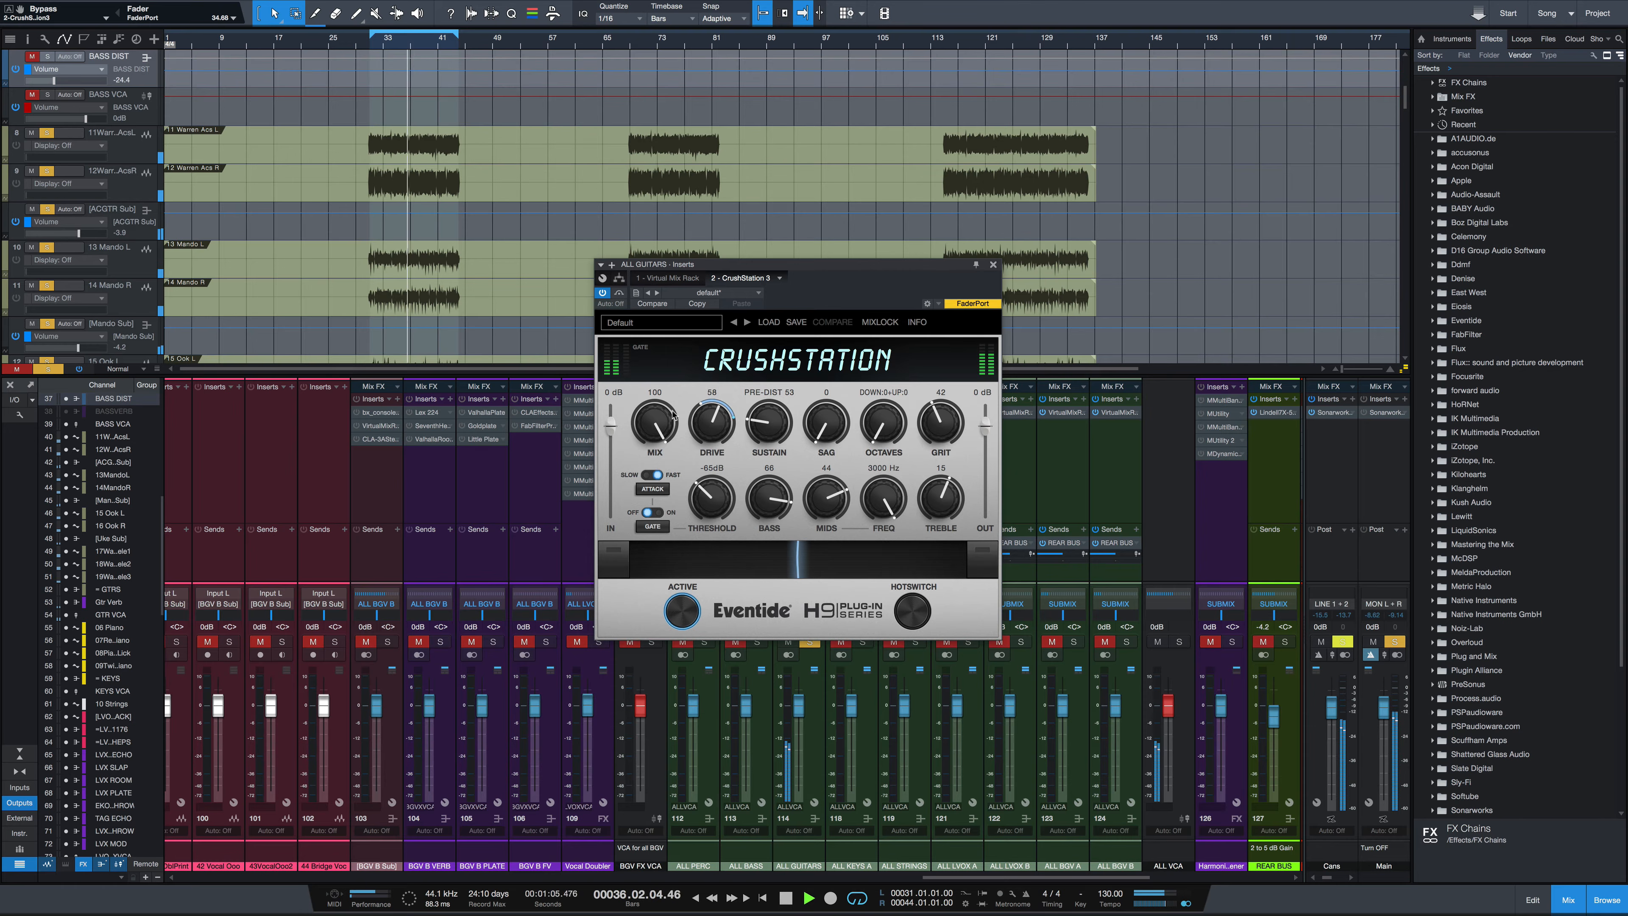
key("space")
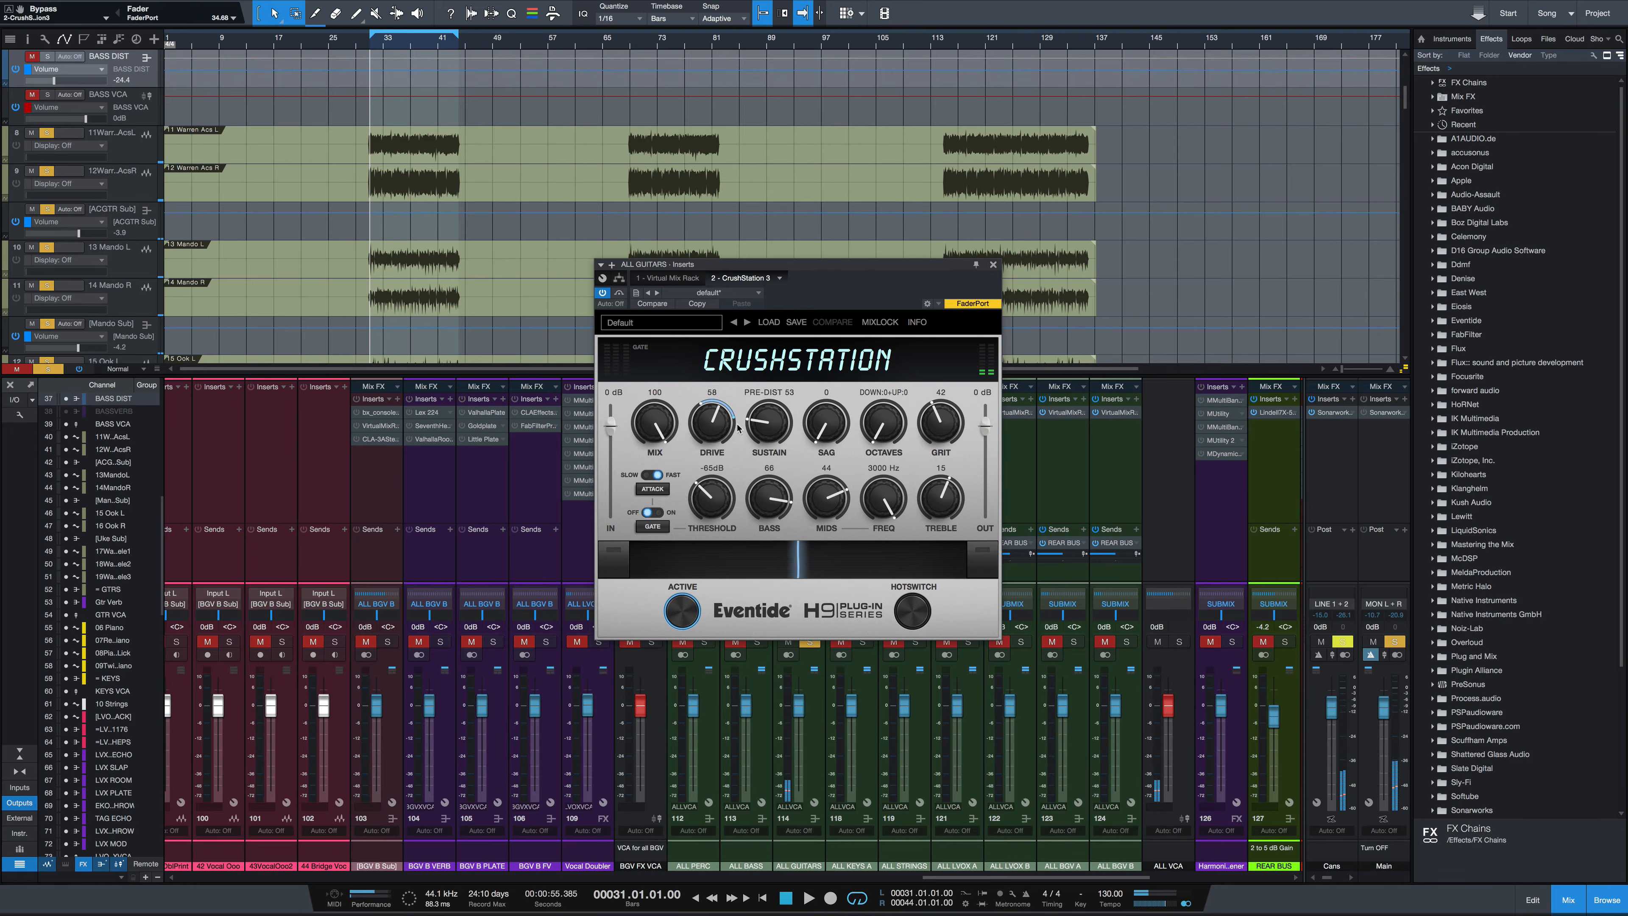
Turn on the Gate and set Drive to 31 on the guitar CrushStation
left_click(652, 527)
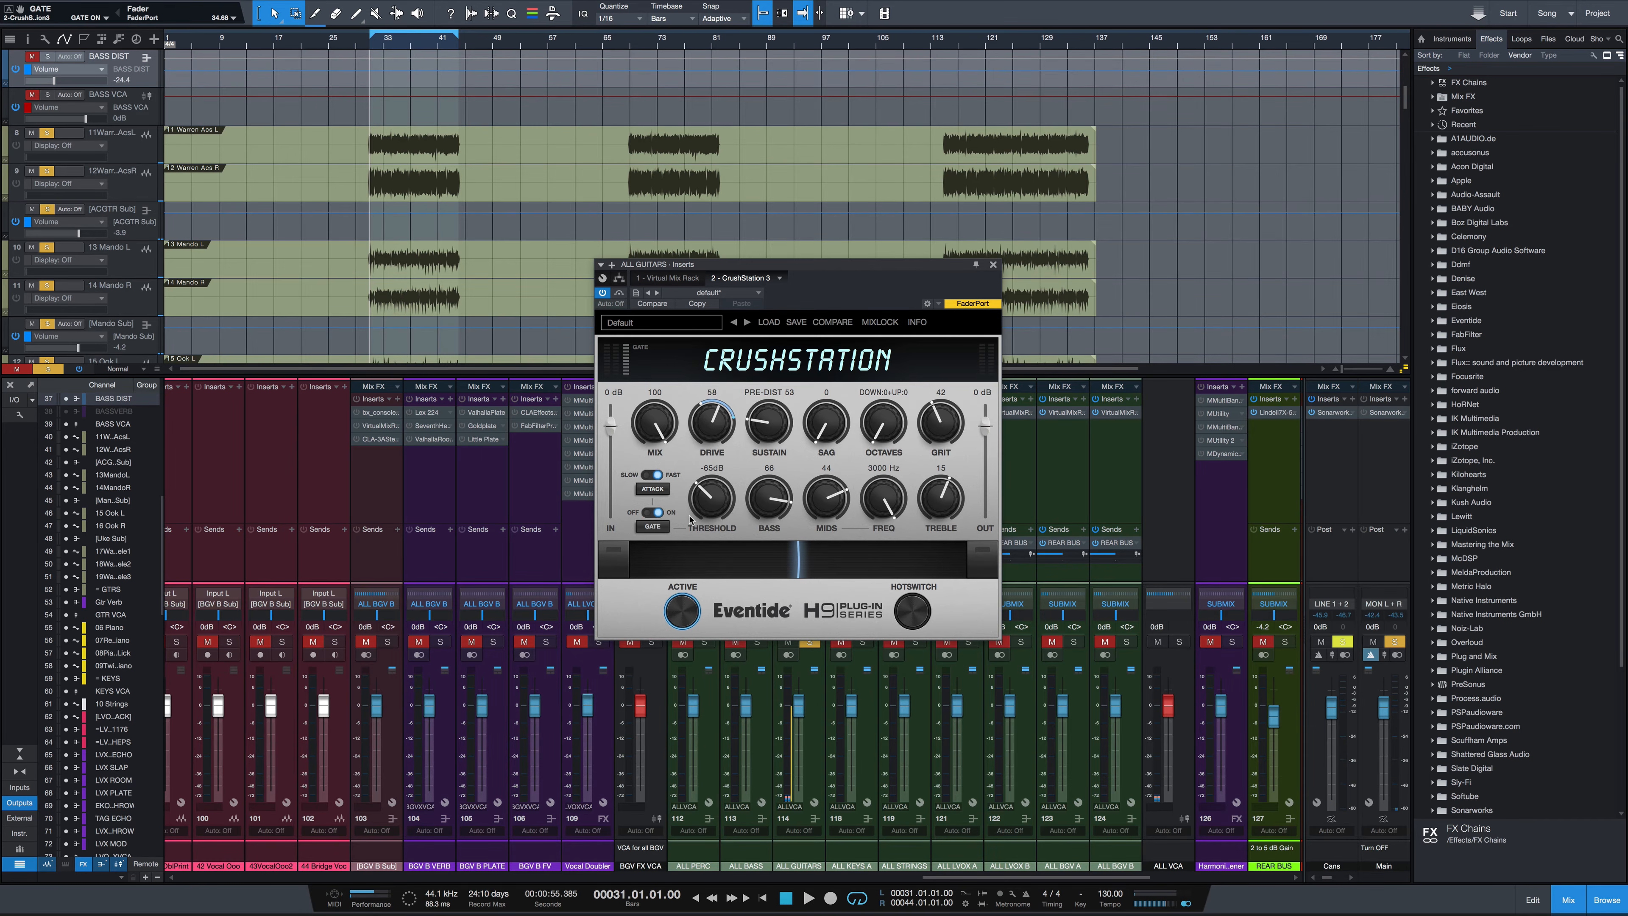
left_click_drag(722, 430, 692, 584)
key("space")
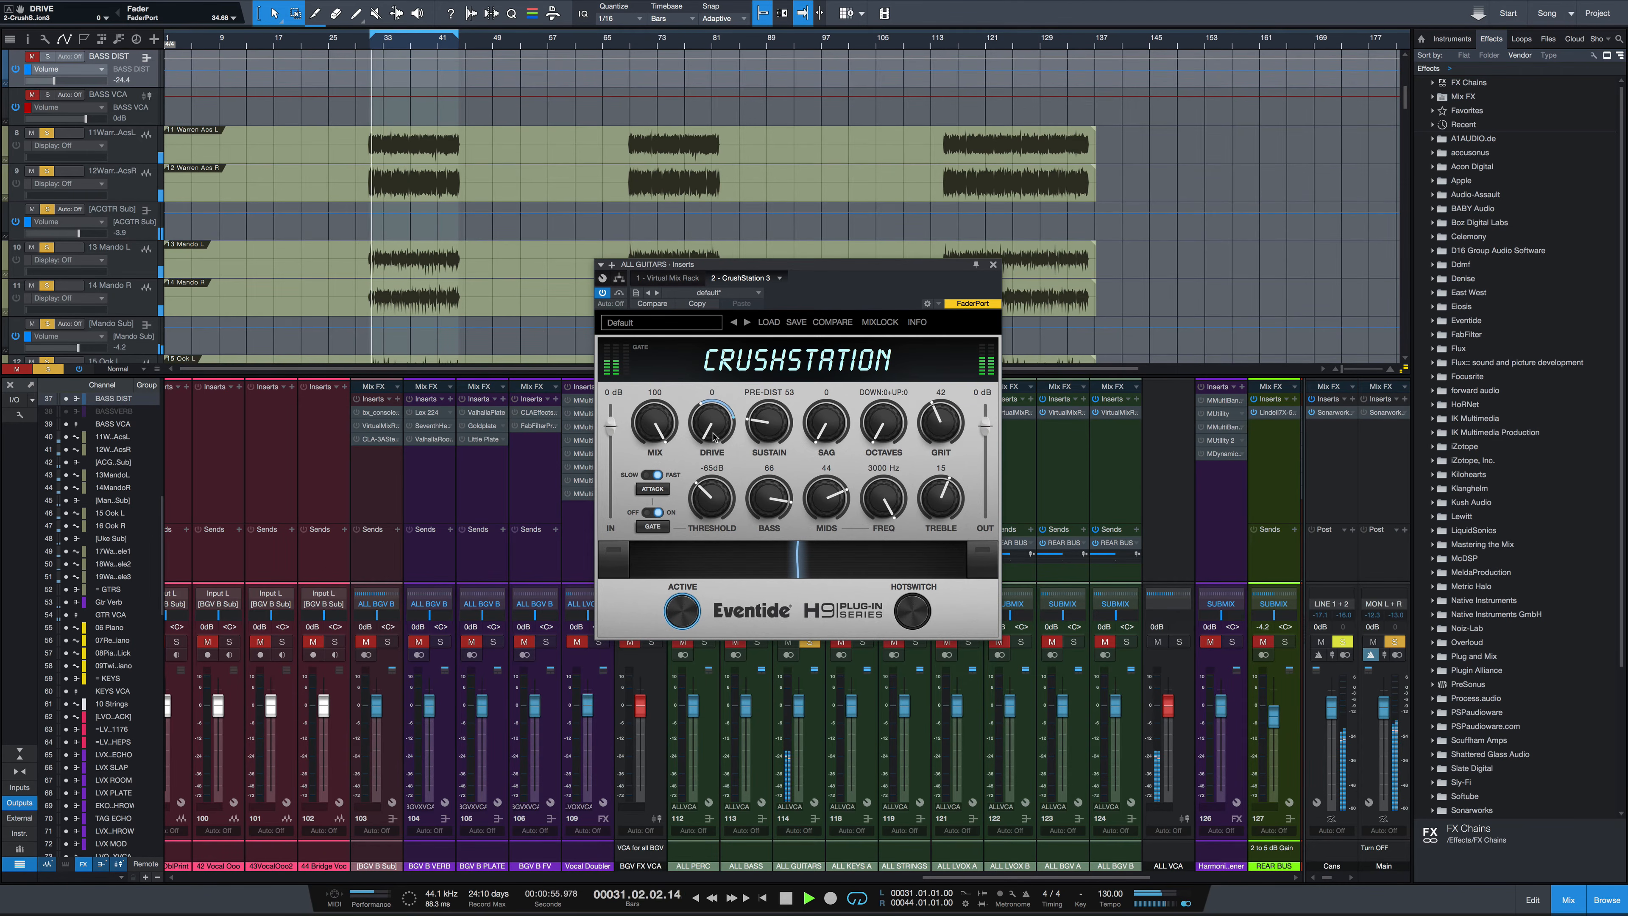
left_click_drag(713, 433, 711, 372)
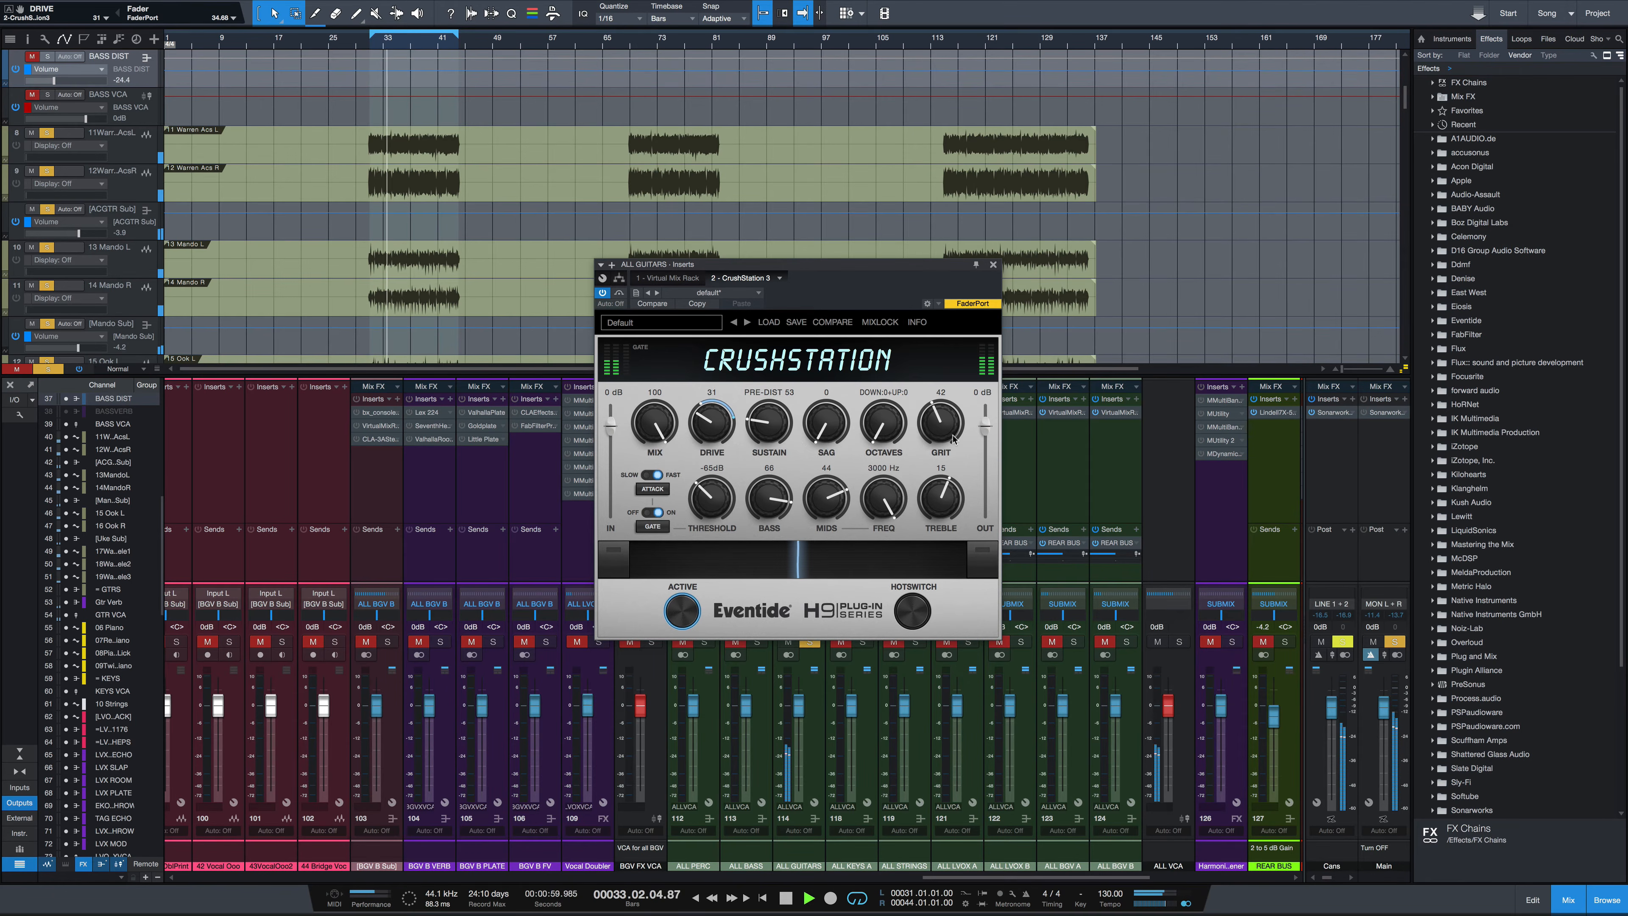
Set Grit to 51, the output level to -4 dB and Mix to 47, then A/B the plugin with bypass
left_click_drag(950, 455, 987, 443)
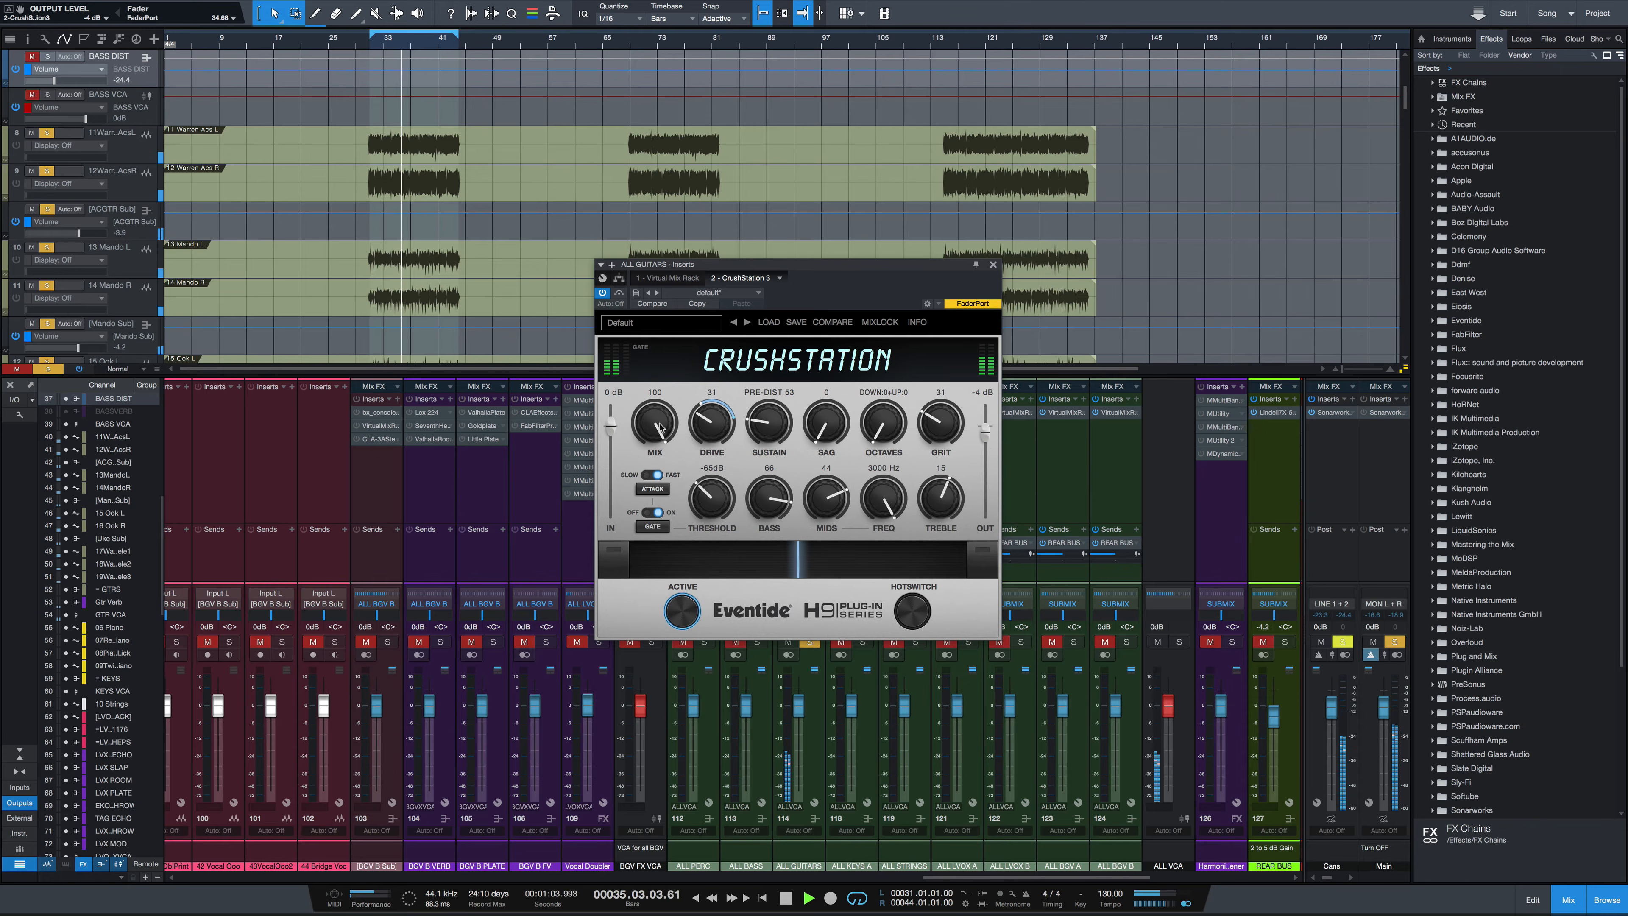
mouse_move(660, 428)
left_mouse_down()
mouse_move(658, 512)
mouse_move(660, 456)
left_mouse_up()
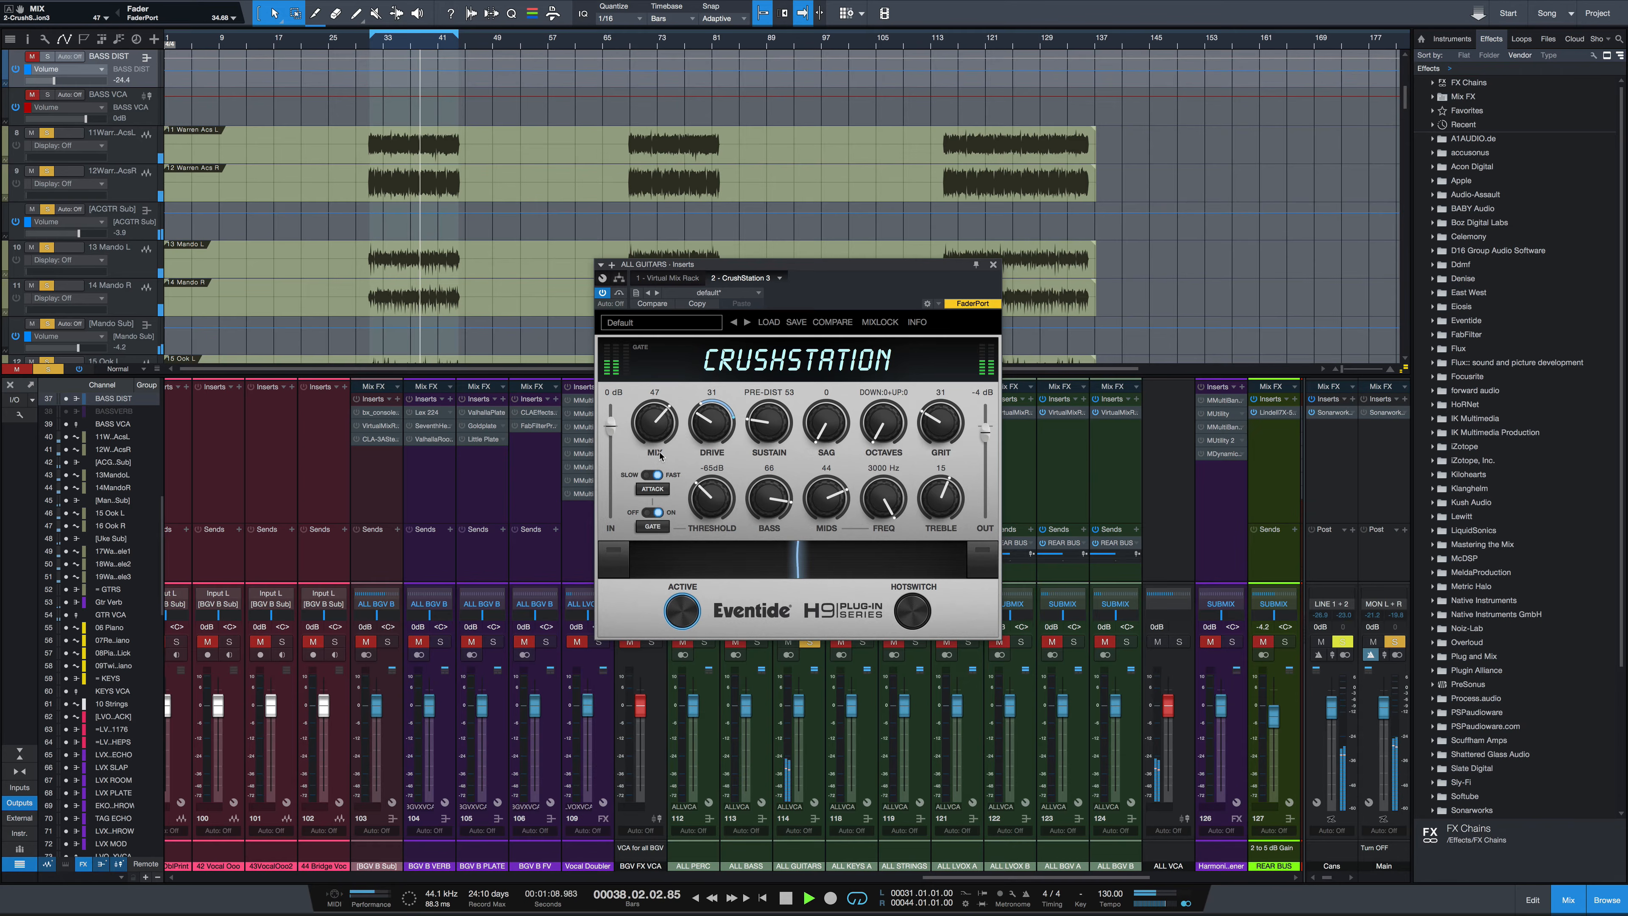
left_click(619, 293)
left_click(620, 293)
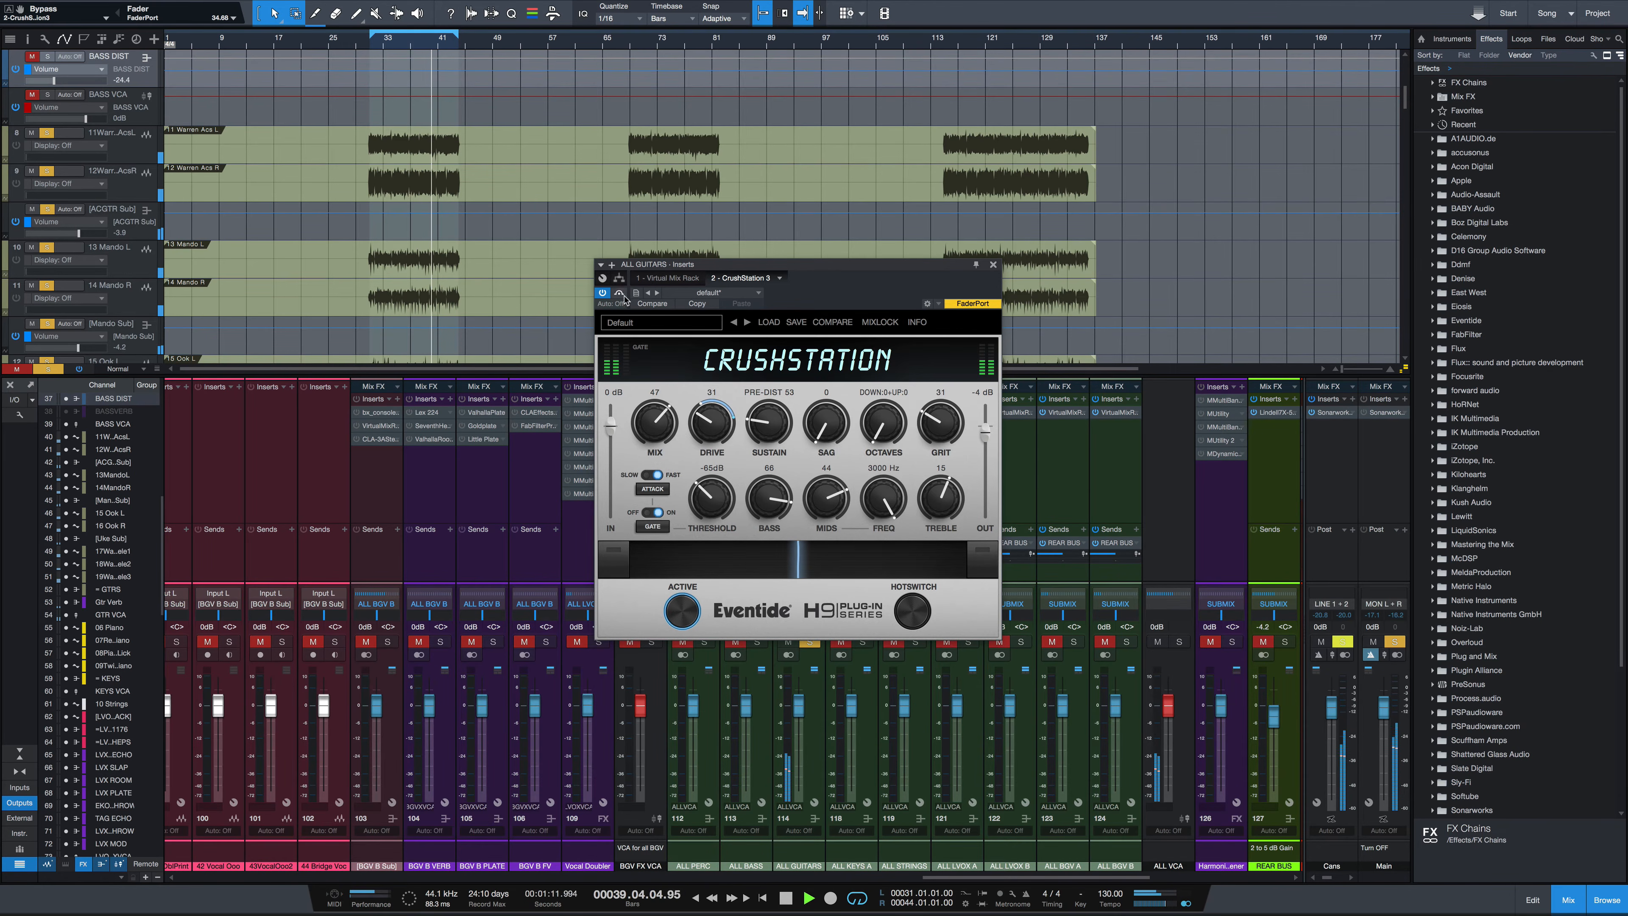
Set Treble to 53, Mix to 18 and Drive to 28 on the guitar CrushStation during playback
left_click_drag(654, 439, 654, 432)
left_click_drag(921, 505, 925, 471)
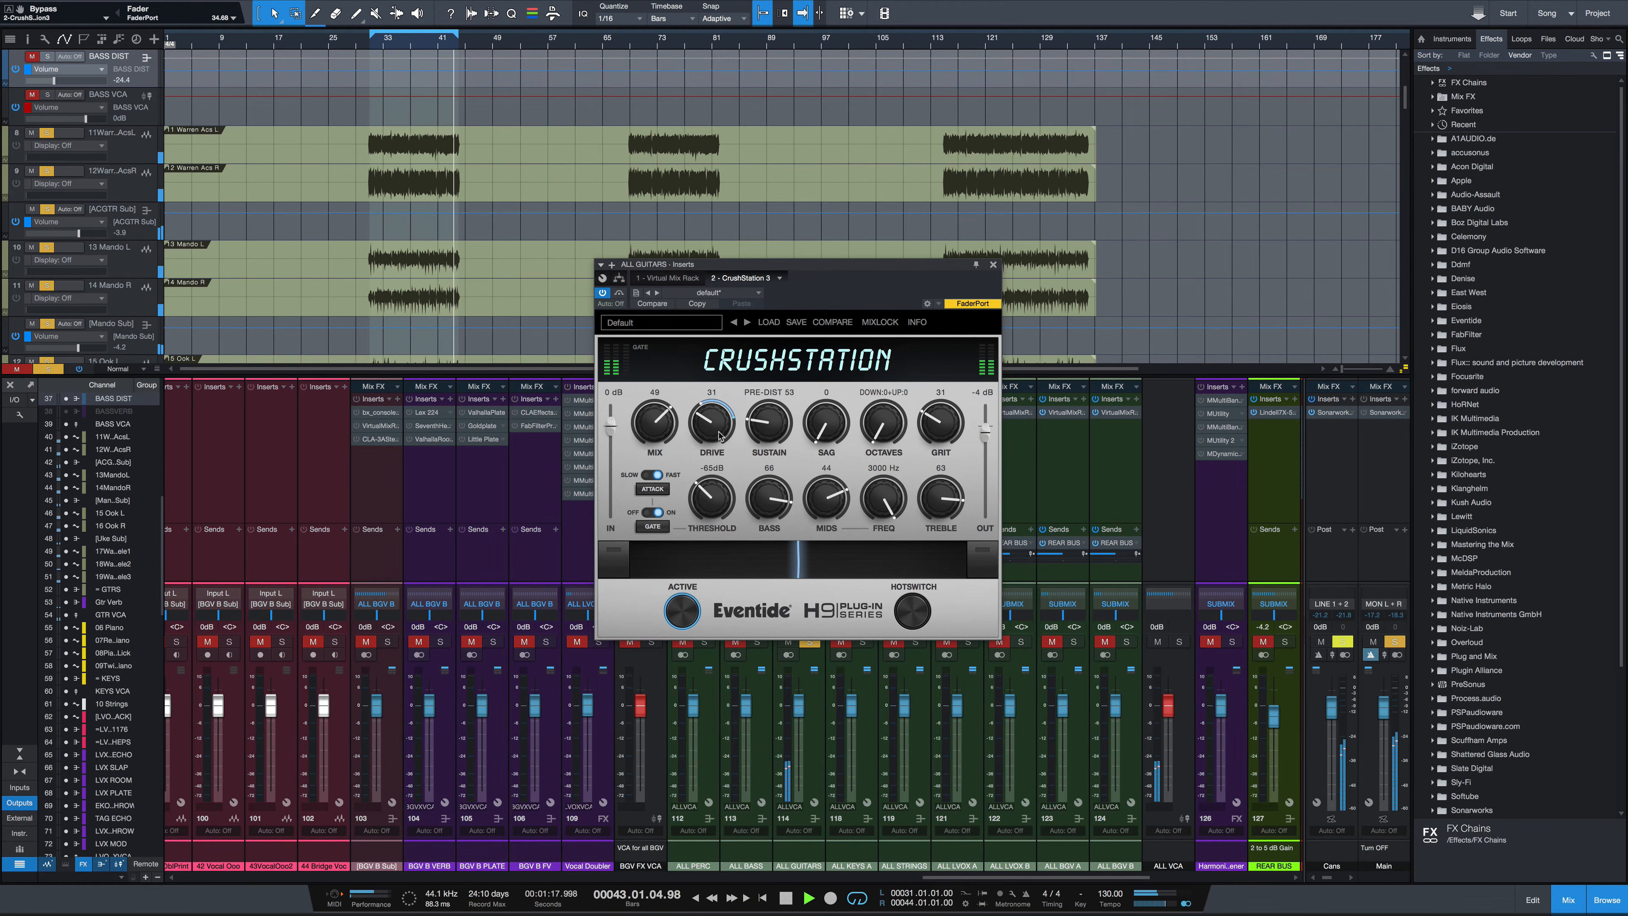
left_click_drag(711, 436, 658, 466)
key("space")
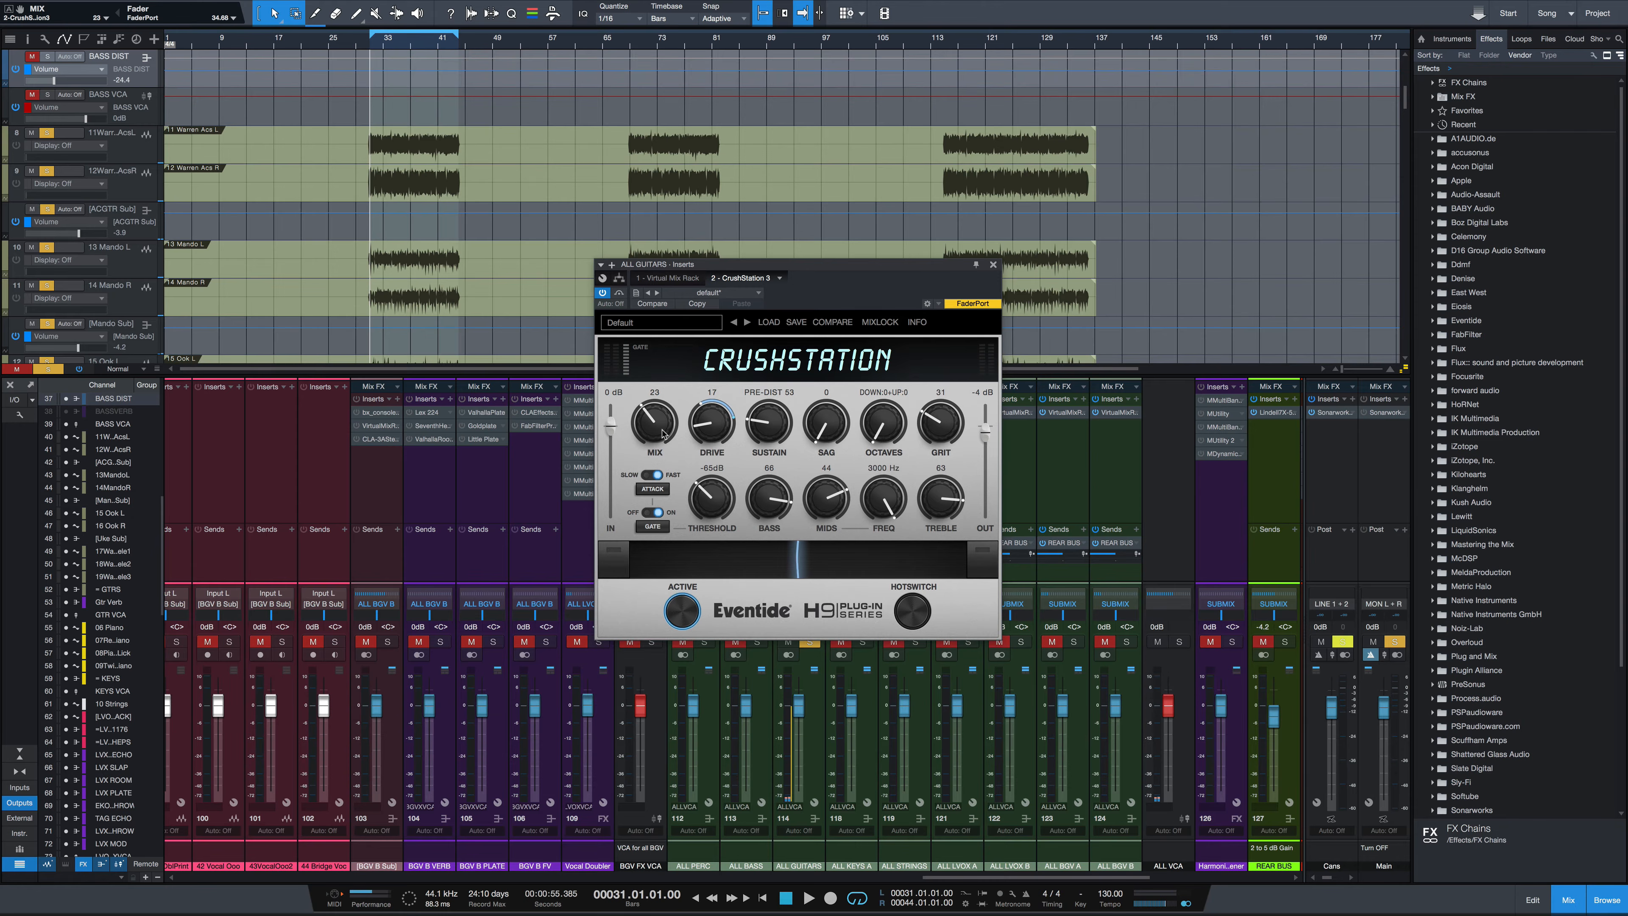
left_click_drag(663, 433, 719, 426)
key("space")
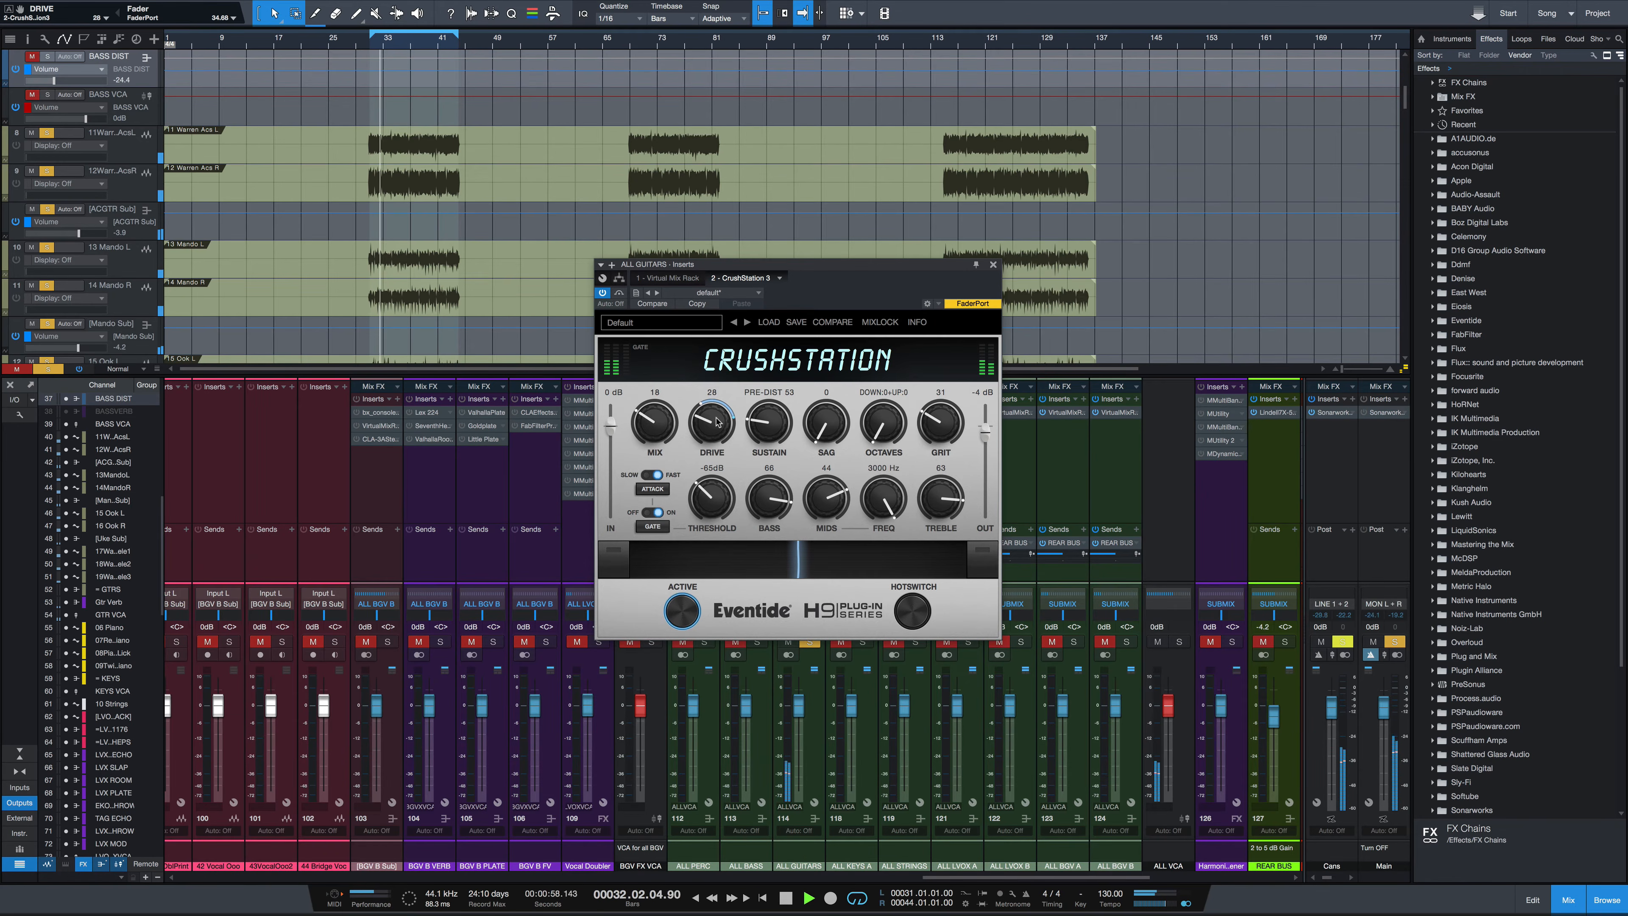
Set the output level to -2 dB while comparing the bypassed and active guitar sound
left_click(617, 294)
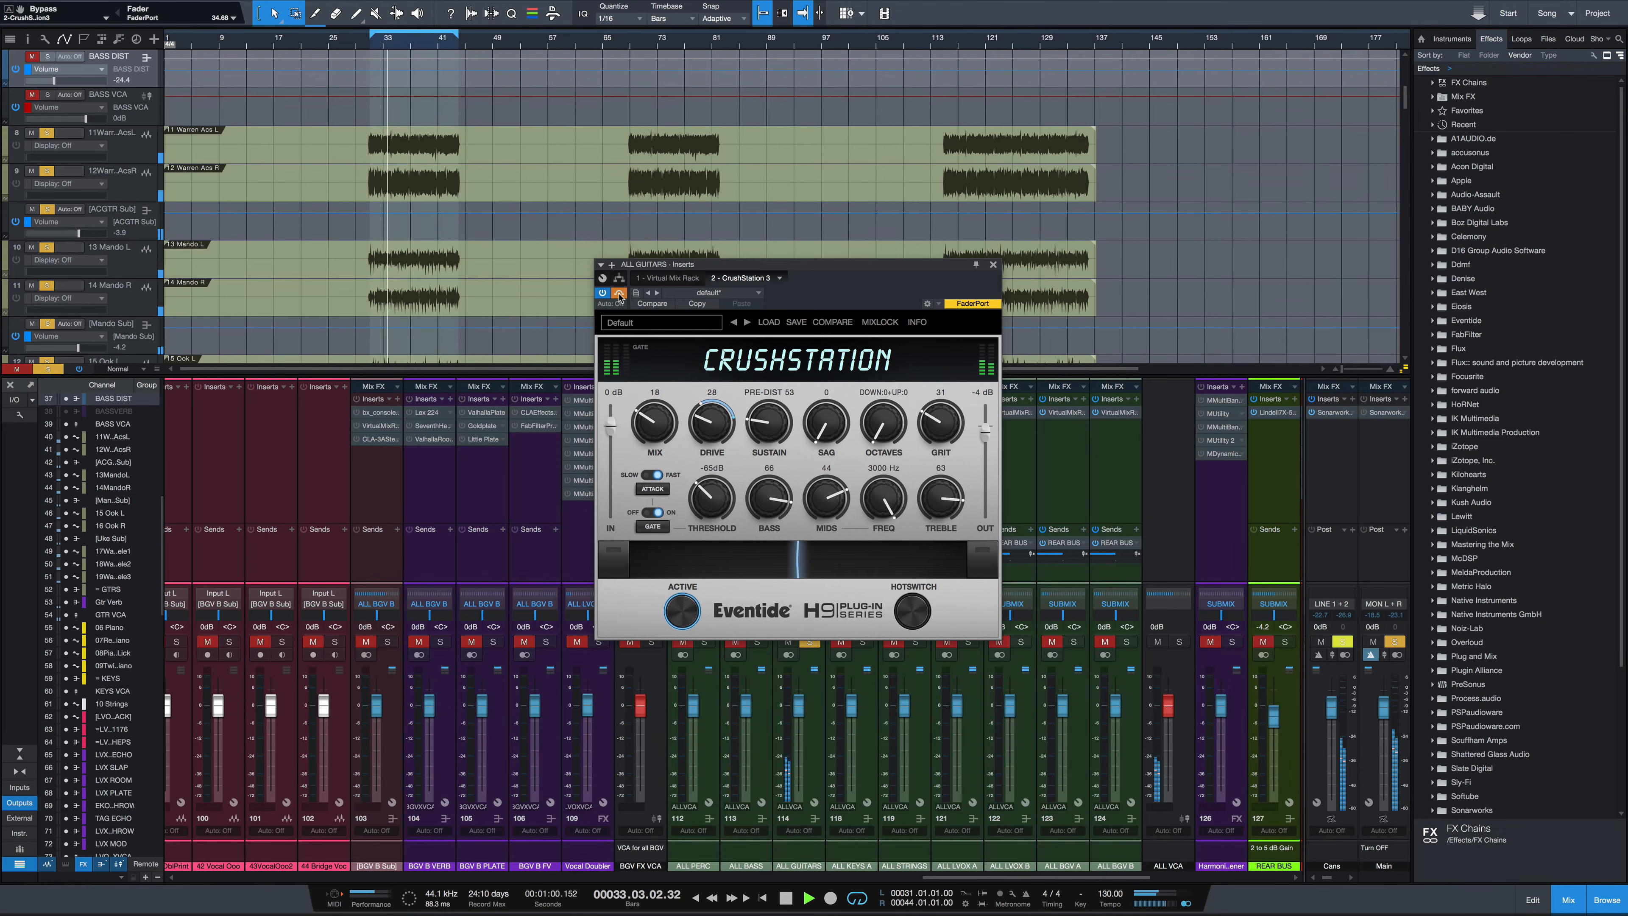
left_click_drag(985, 434, 985, 428)
left_click(616, 293)
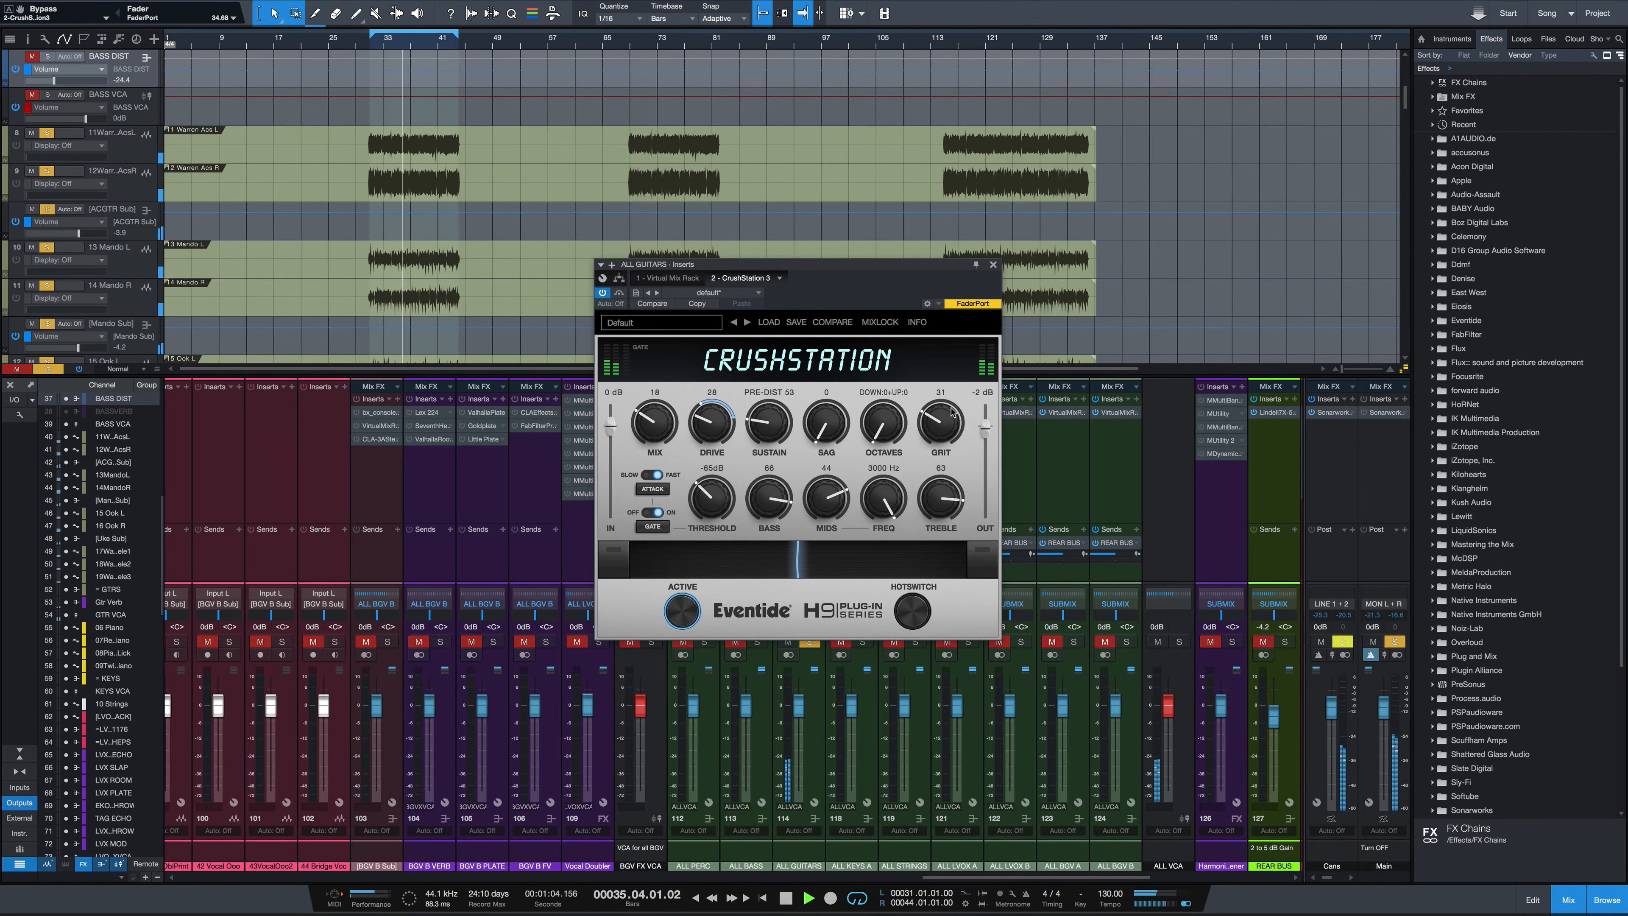
left_click_drag(985, 429, 985, 427)
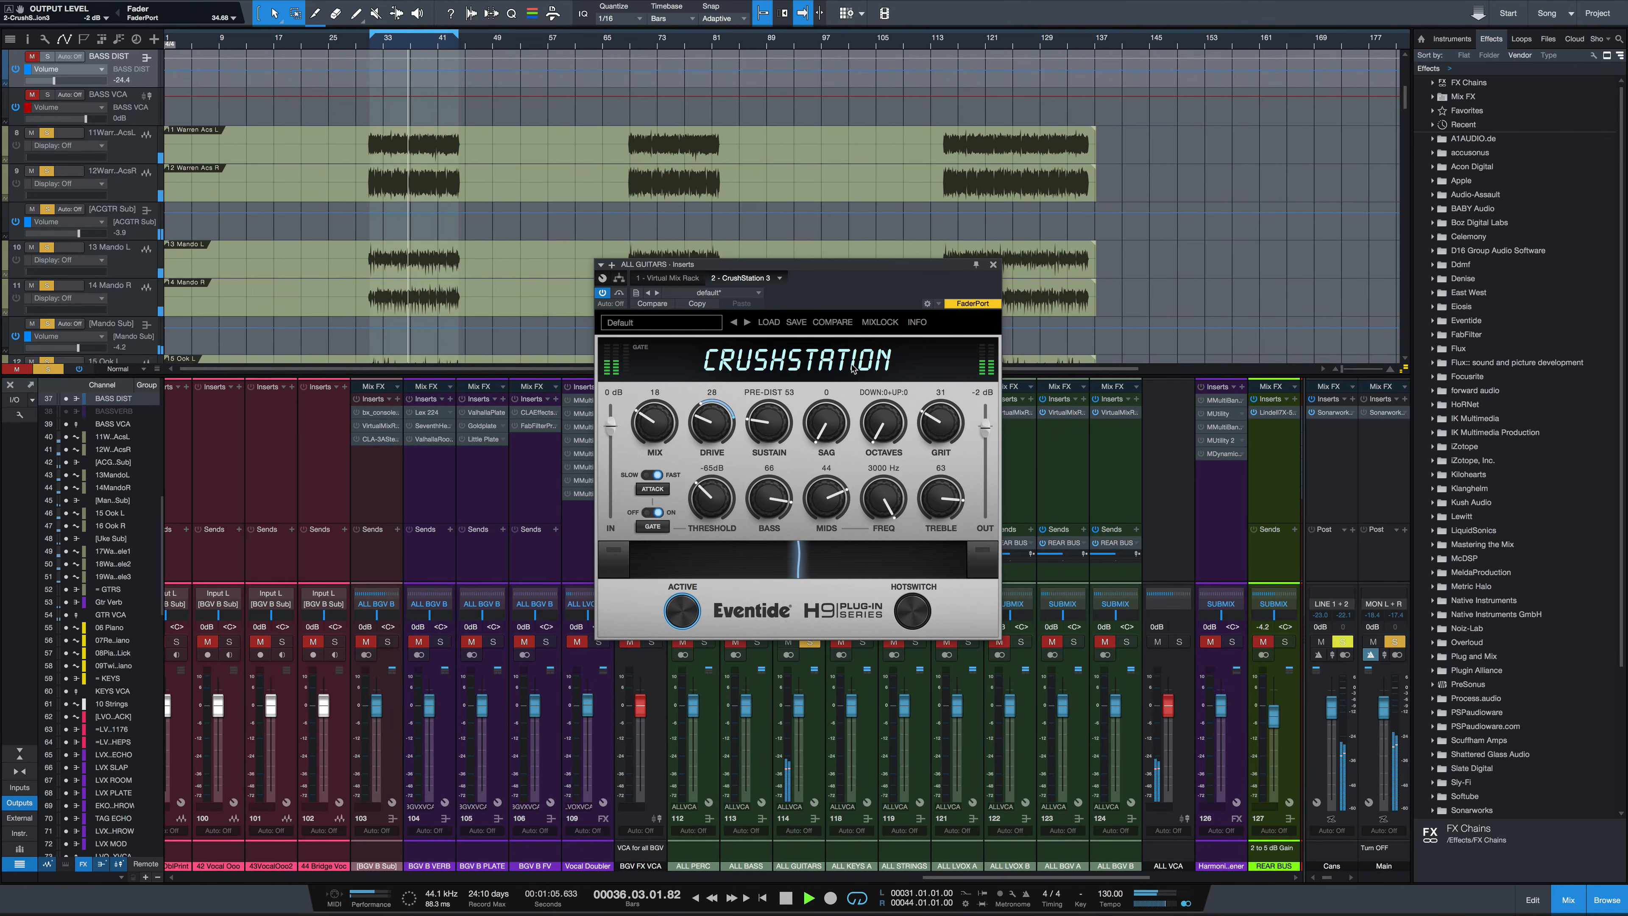
left_click(620, 293)
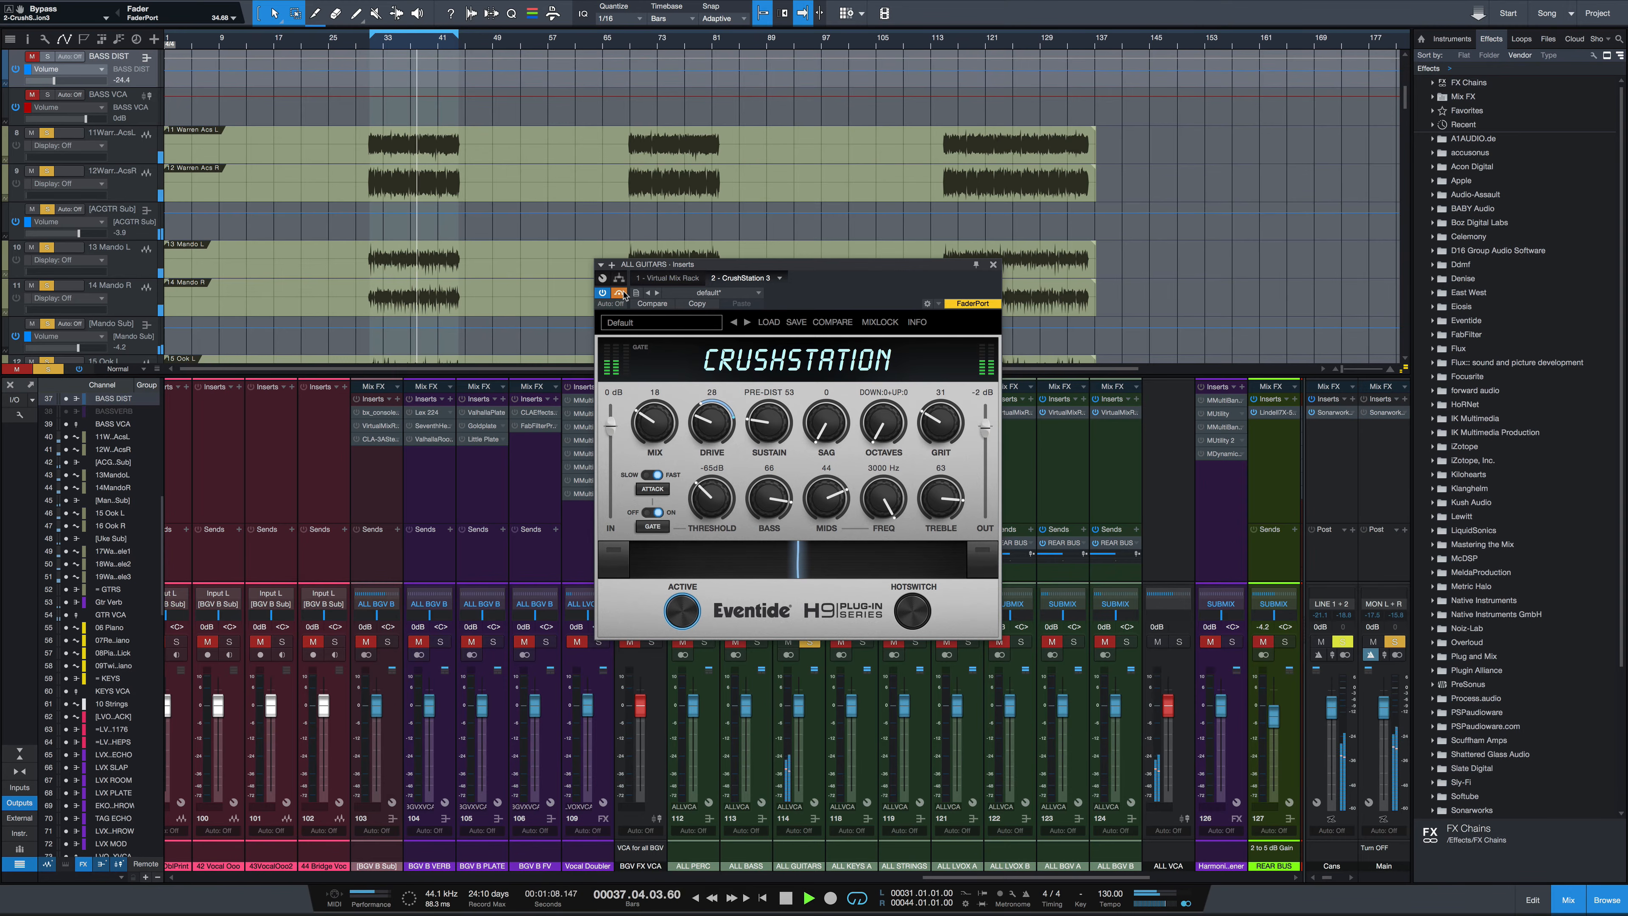
left_click(621, 294)
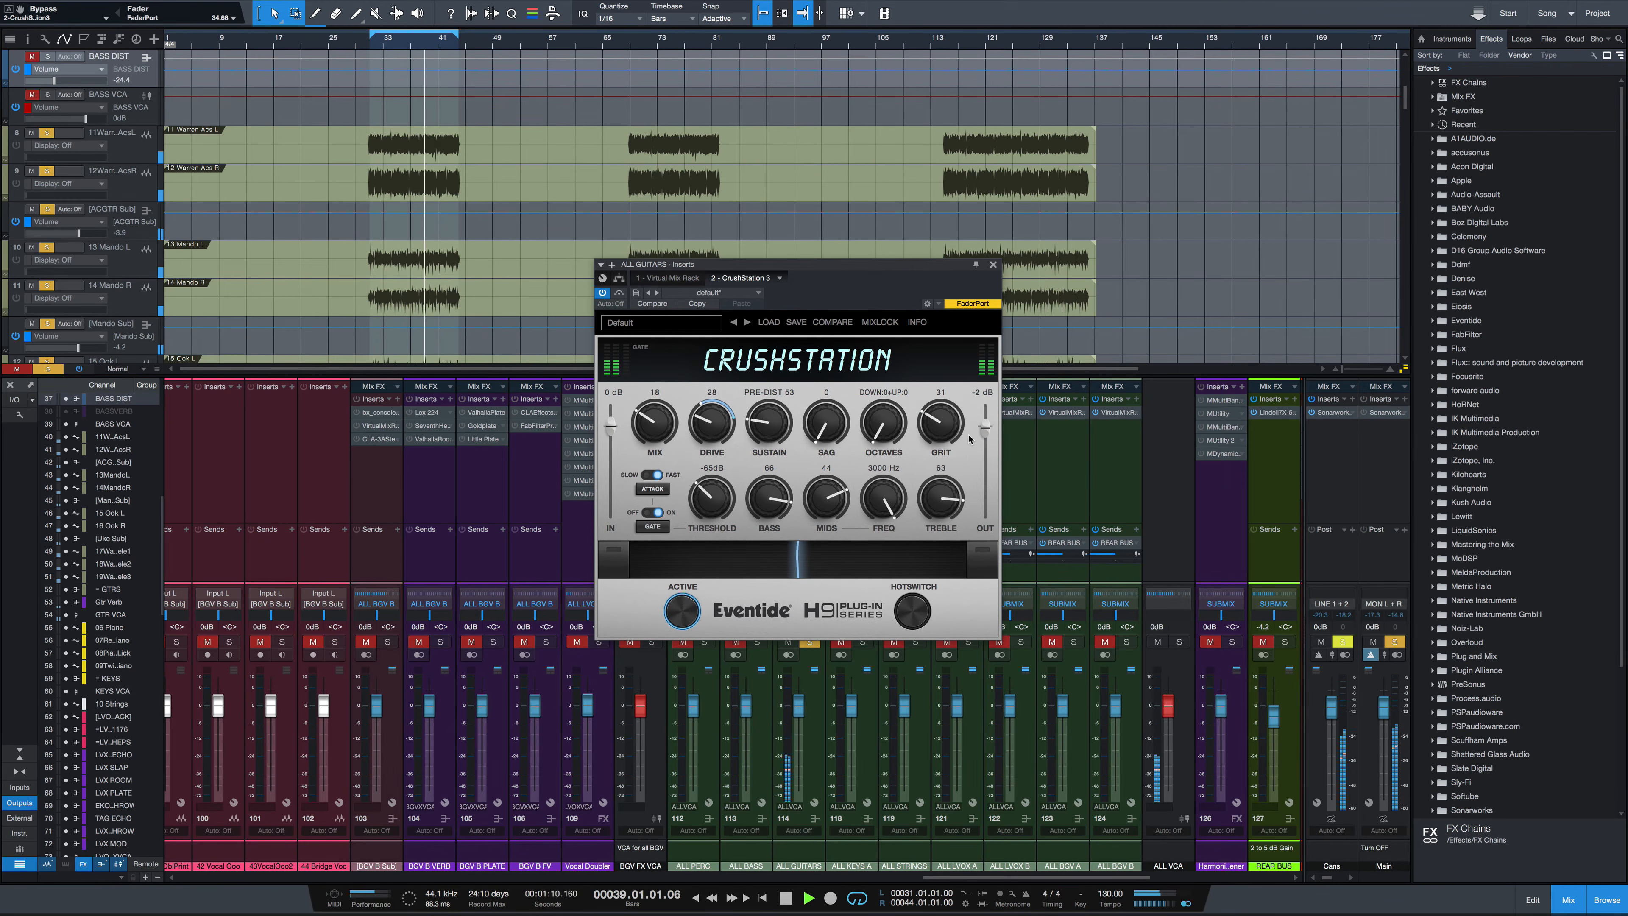
Set Octaves to Down 8 + Up 4 and Mix to 22, then toggle bypass to compare
key("space")
mouse_move(885, 432)
left_mouse_down()
mouse_move(892, 331)
mouse_move(882, 443)
left_mouse_up()
key("space")
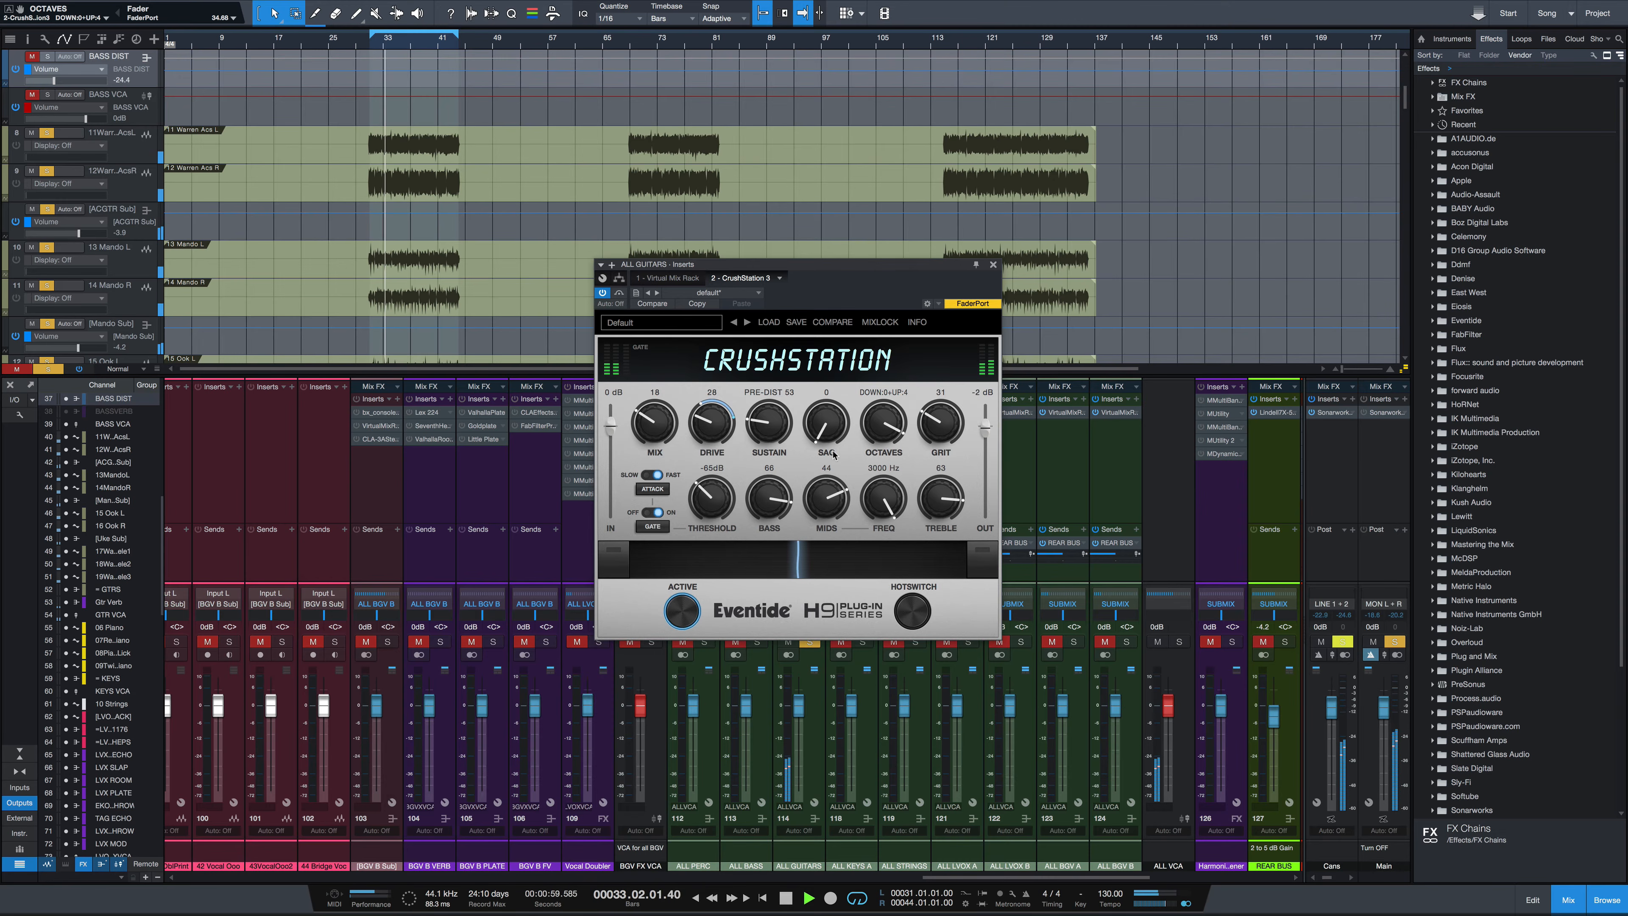
mouse_move(651, 435)
left_mouse_down()
mouse_move(653, 401)
mouse_move(661, 412)
mouse_move(645, 414)
left_mouse_up()
left_click(619, 294)
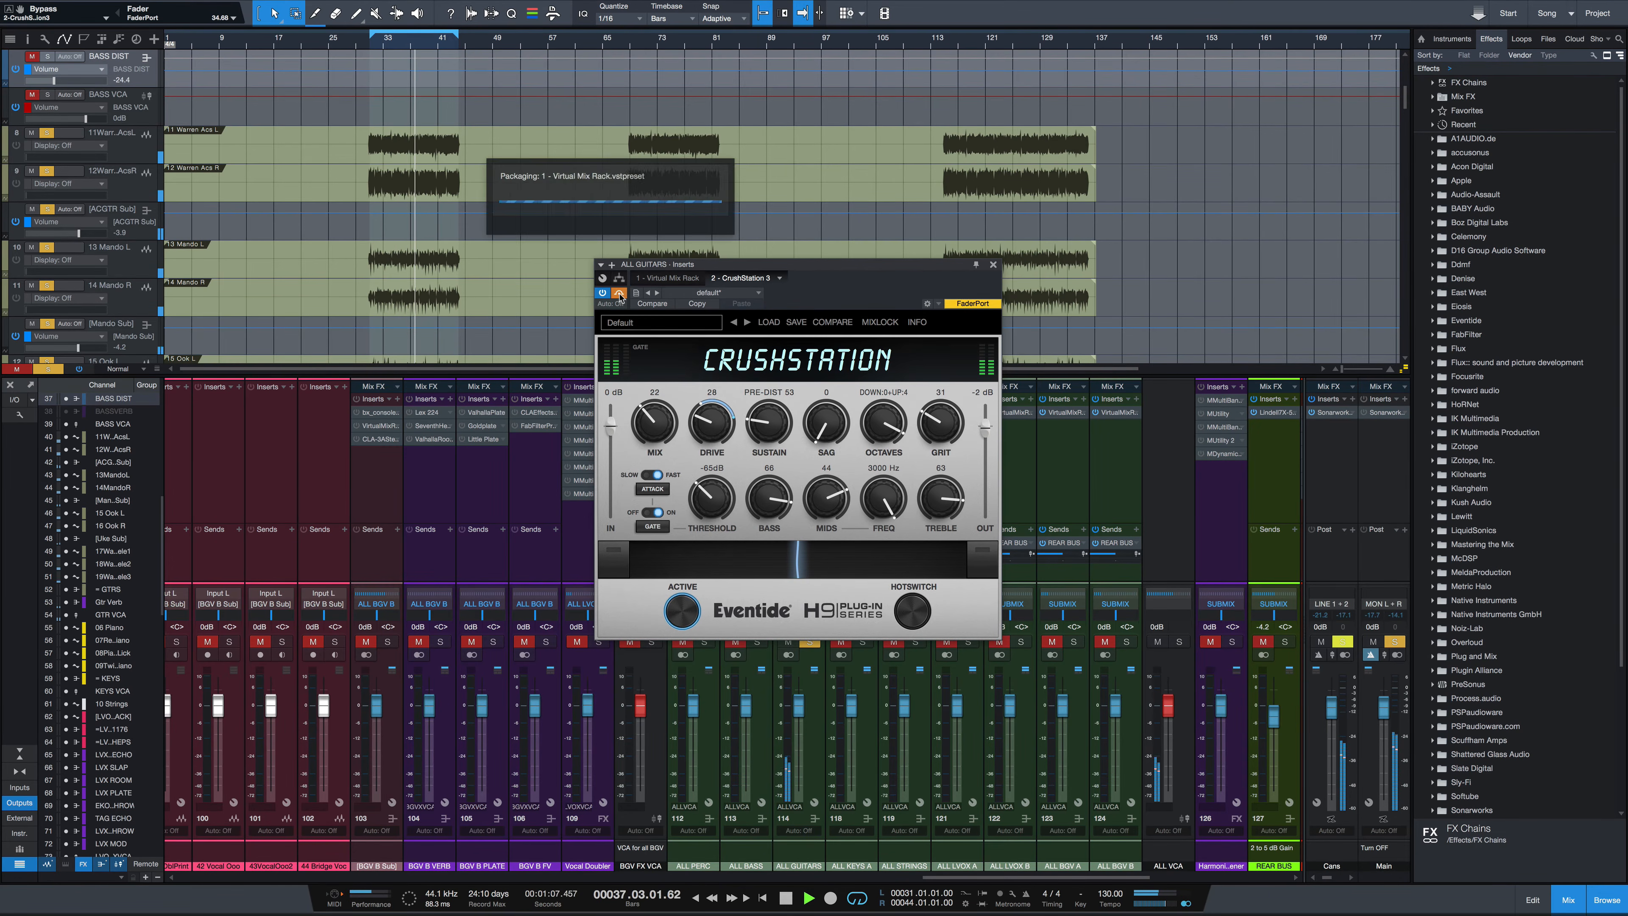
left_click(619, 293)
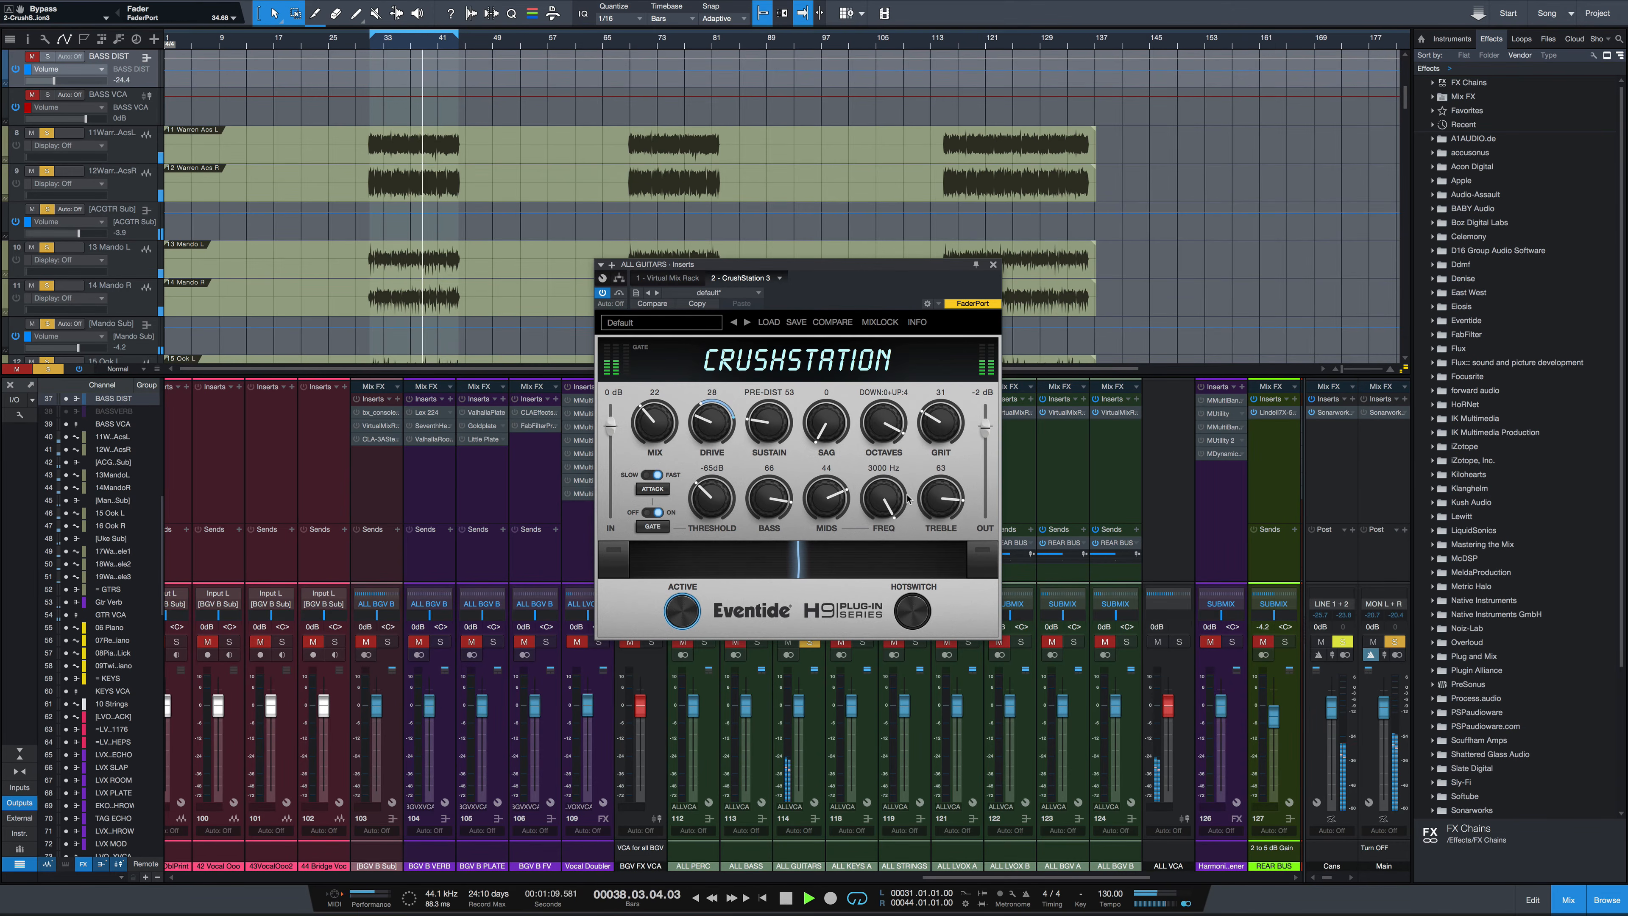
Set Mids to 20, Treble to 74, Drive to 22 and Mix to 18, then compare with bypass
left_click_drag(834, 510, 837, 559)
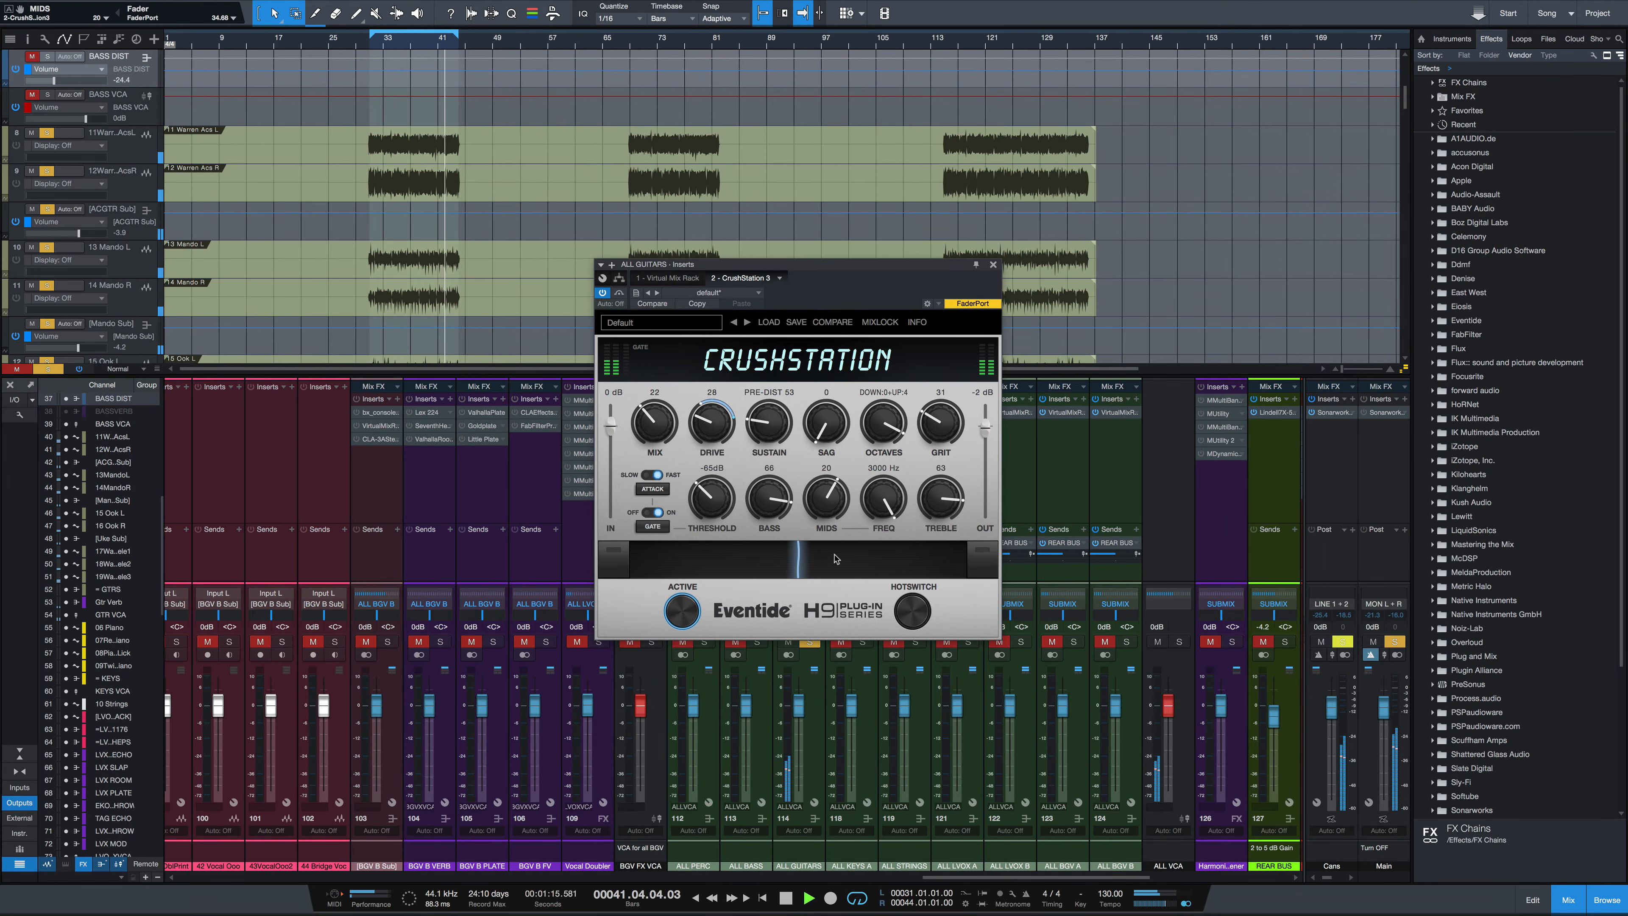
mouse_move(936, 498)
left_mouse_down()
mouse_move(949, 506)
mouse_move(948, 474)
mouse_move(944, 501)
left_mouse_up()
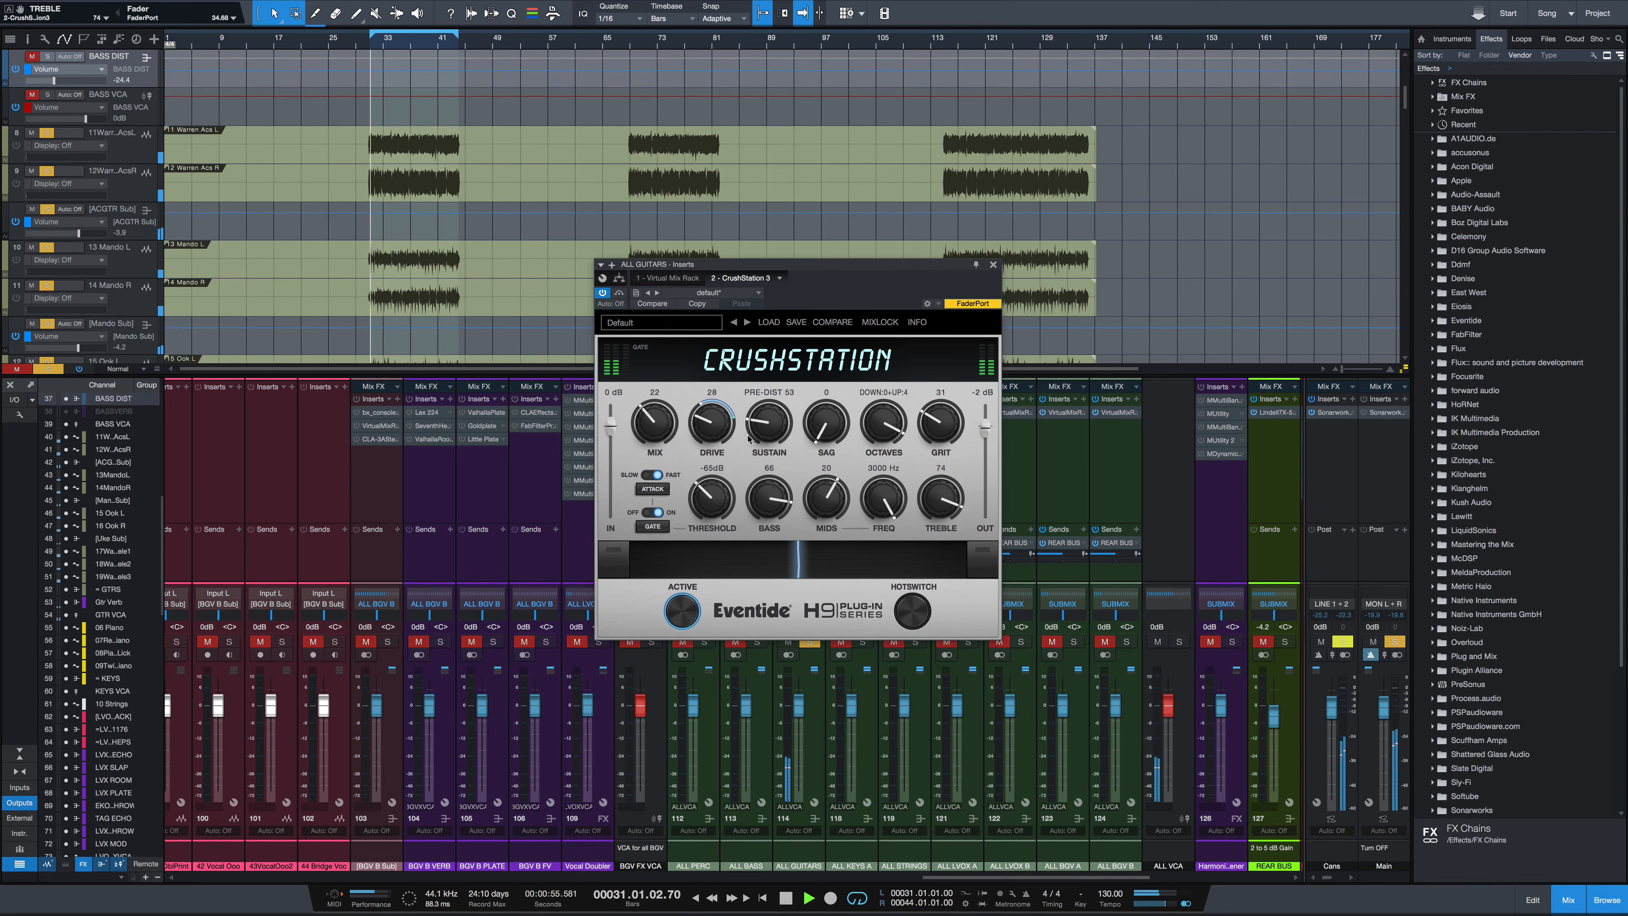
left_click_drag(710, 425, 708, 434)
left_click_drag(675, 434, 654, 442)
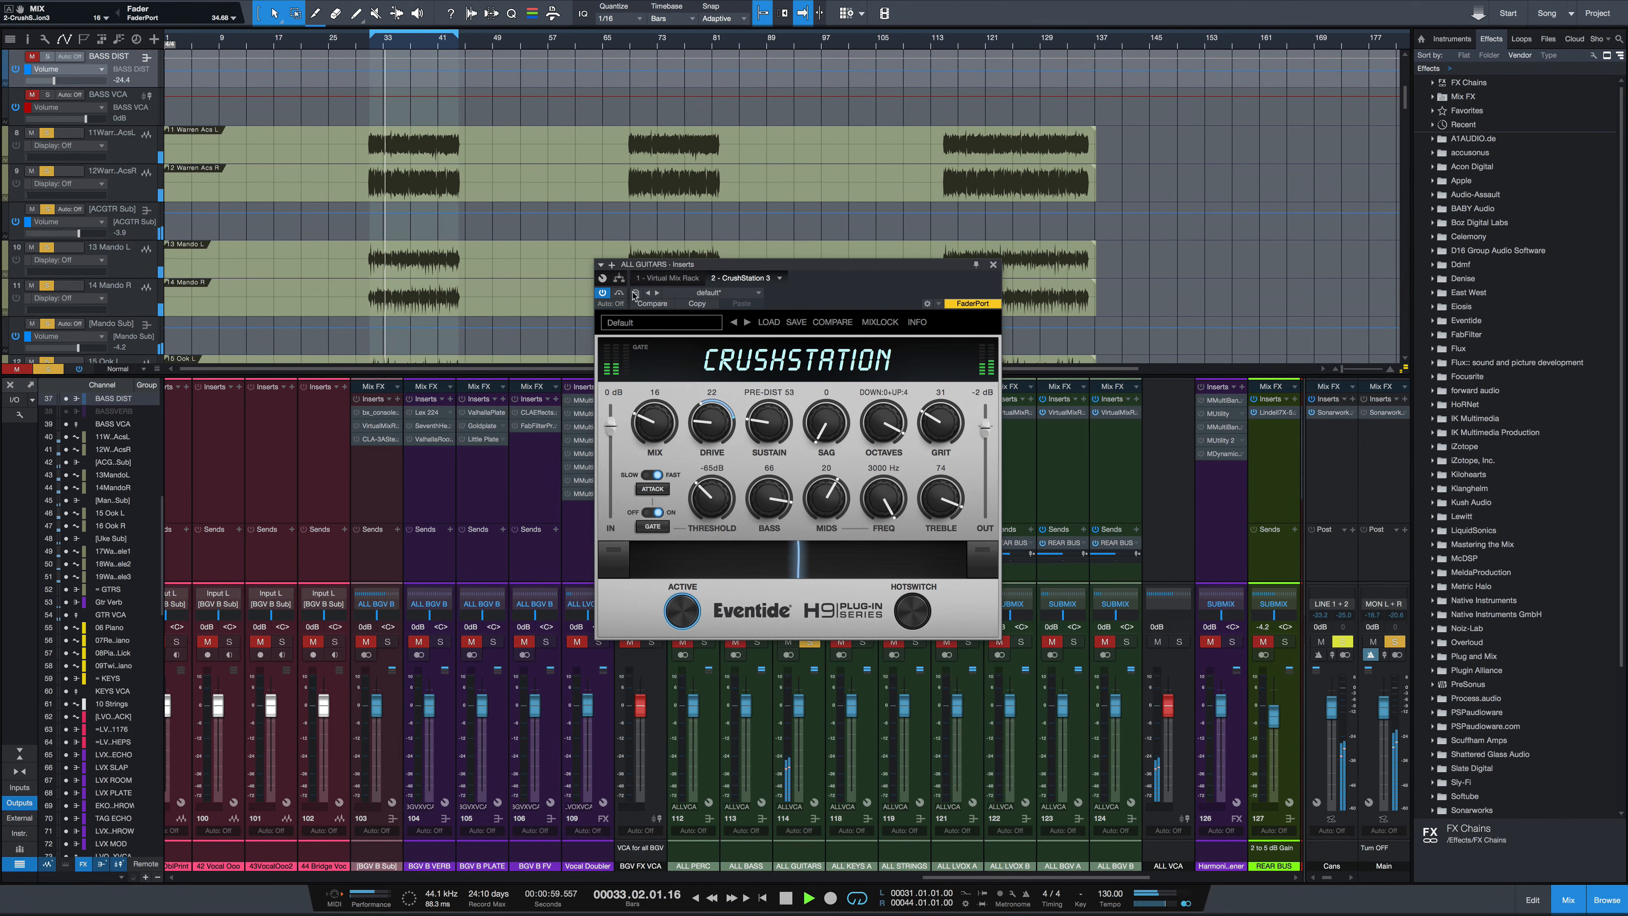
left_click(620, 294)
left_click(620, 294)
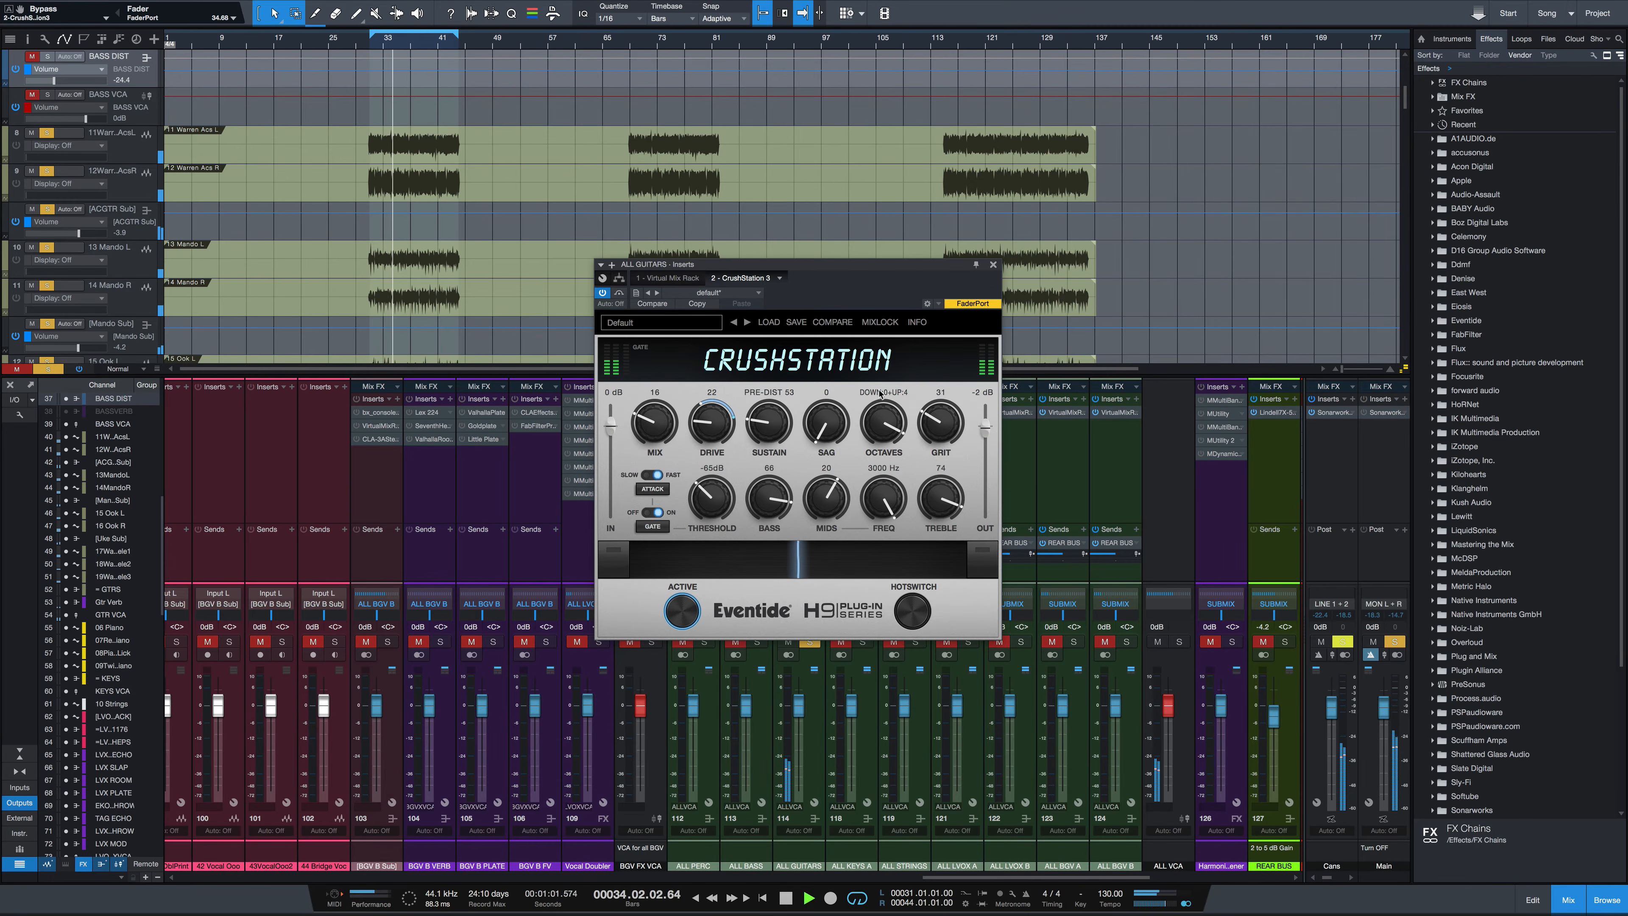
Set Drive to 84, Grit to 58 and Sag to 28 on the guitar CrushStation during playback
left_click_drag(702, 431, 709, 411)
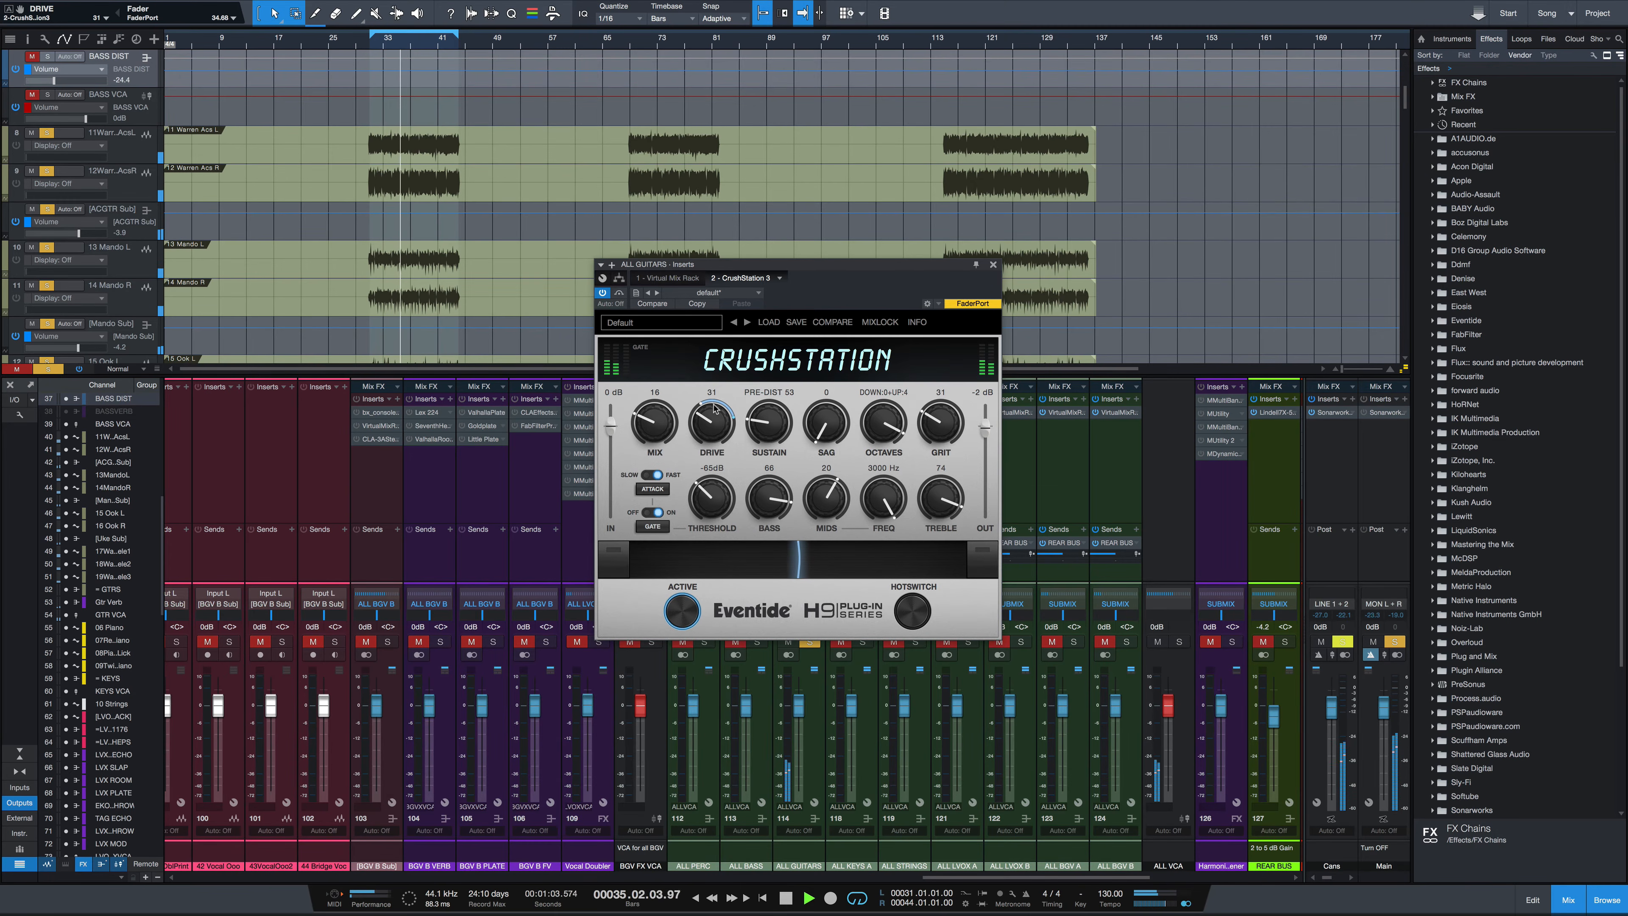
key("space")
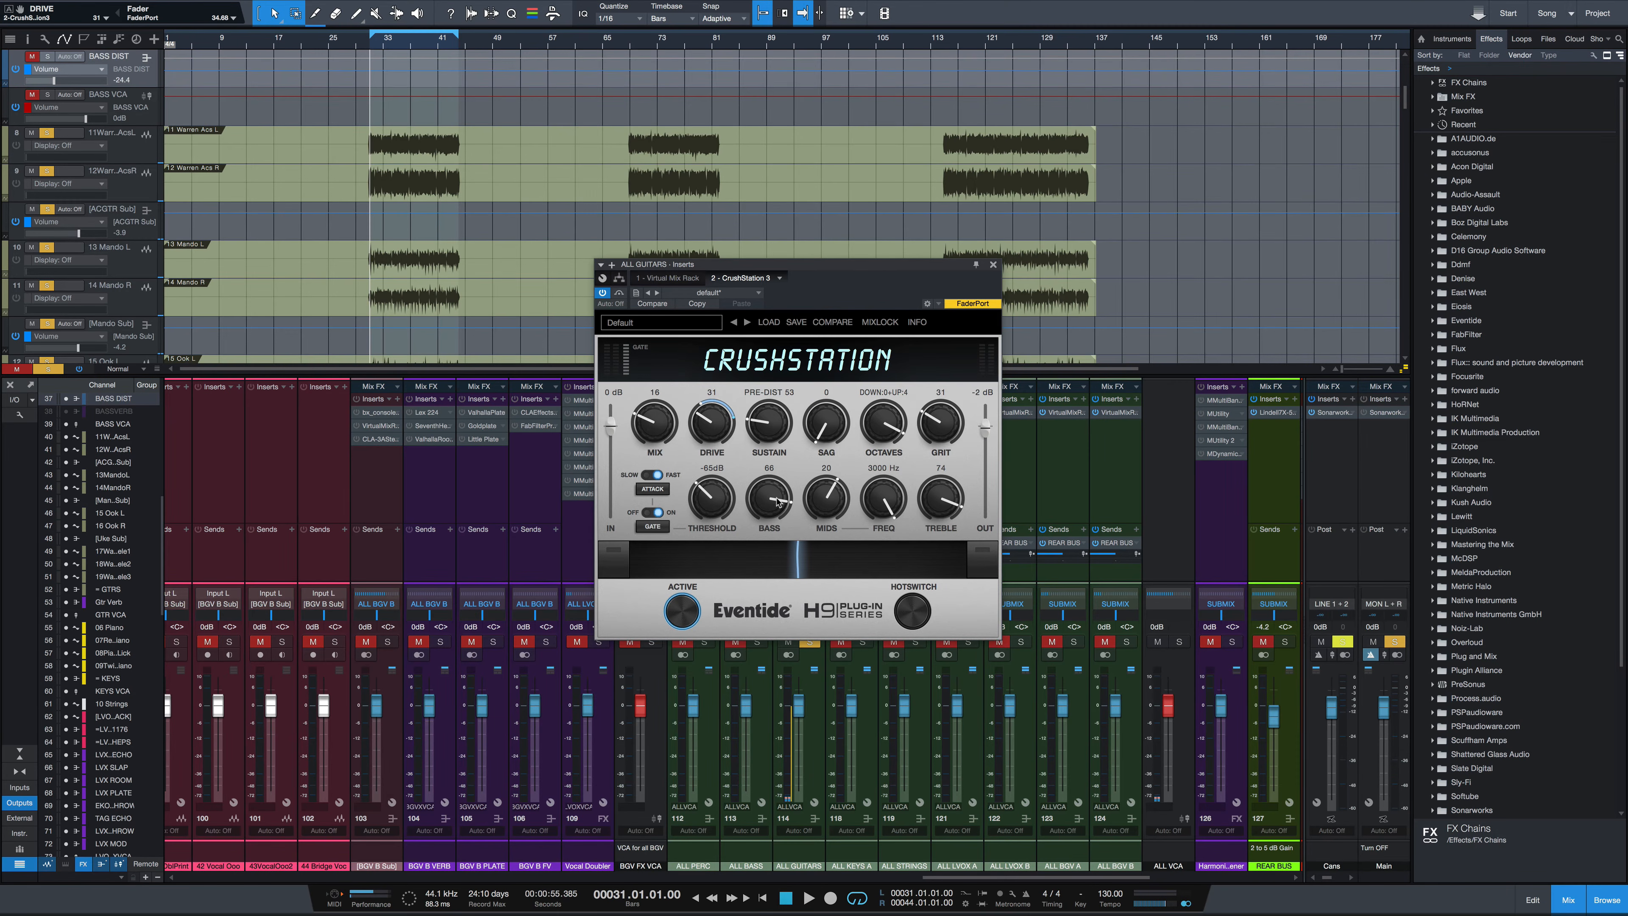
key("space")
left_click_drag(711, 423, 954, 385)
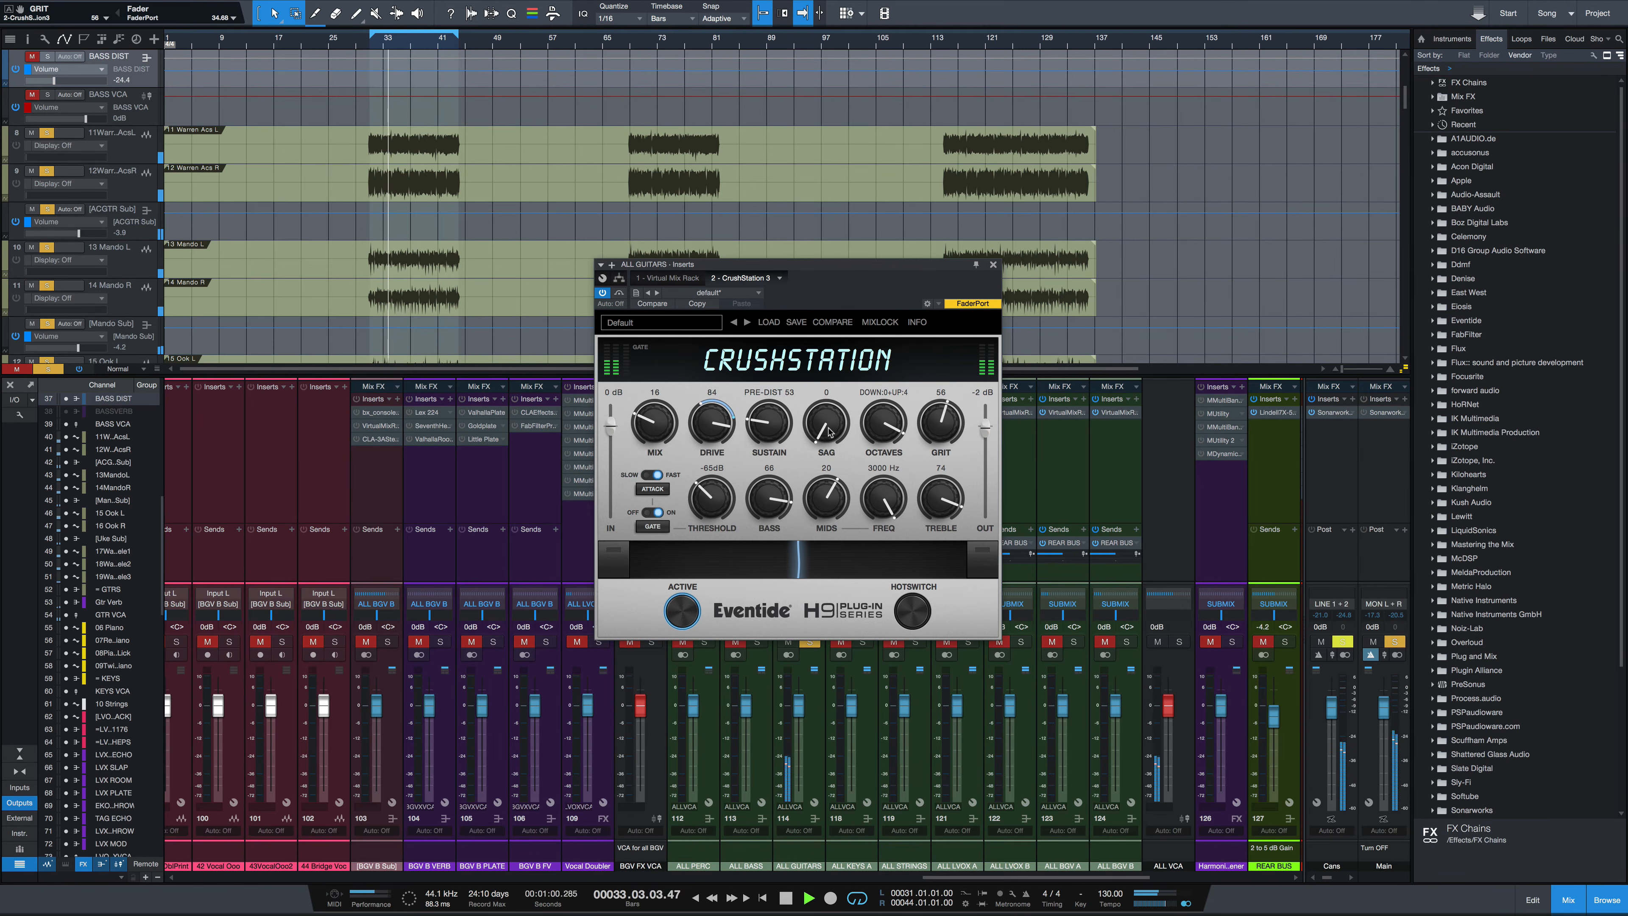
left_click_drag(831, 434, 774, 423)
Lower the guitar CrushStation's Mix to 7 and toggle bypass to compare
left_click_drag(657, 417, 656, 436)
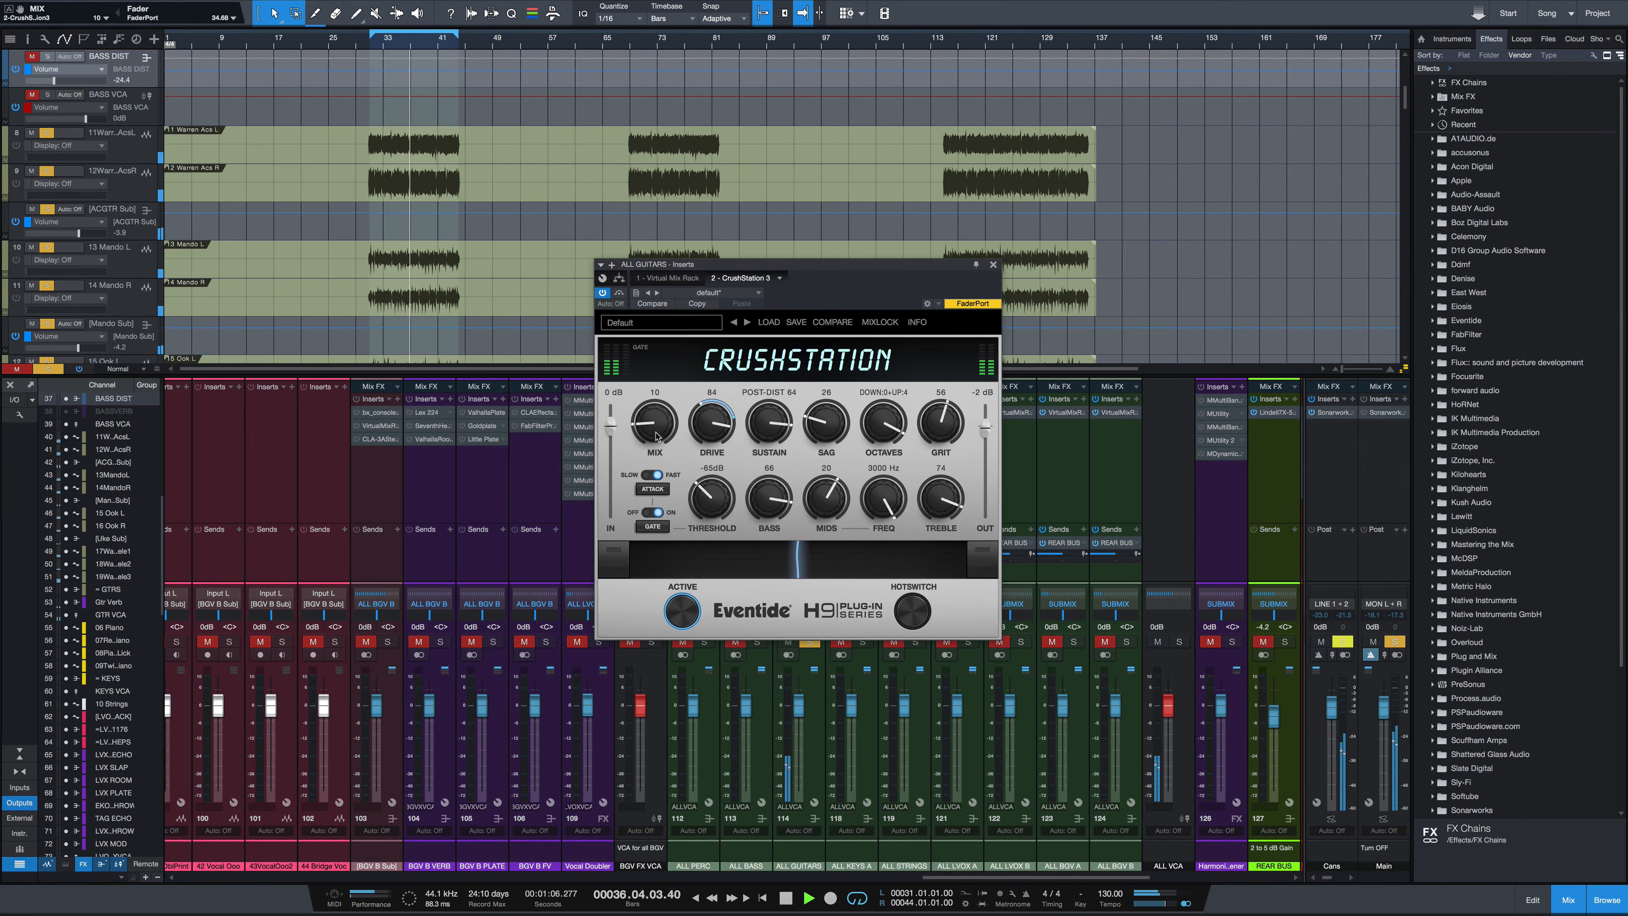
left_click(618, 292)
left_click(618, 293)
left_click_drag(653, 414, 654, 418)
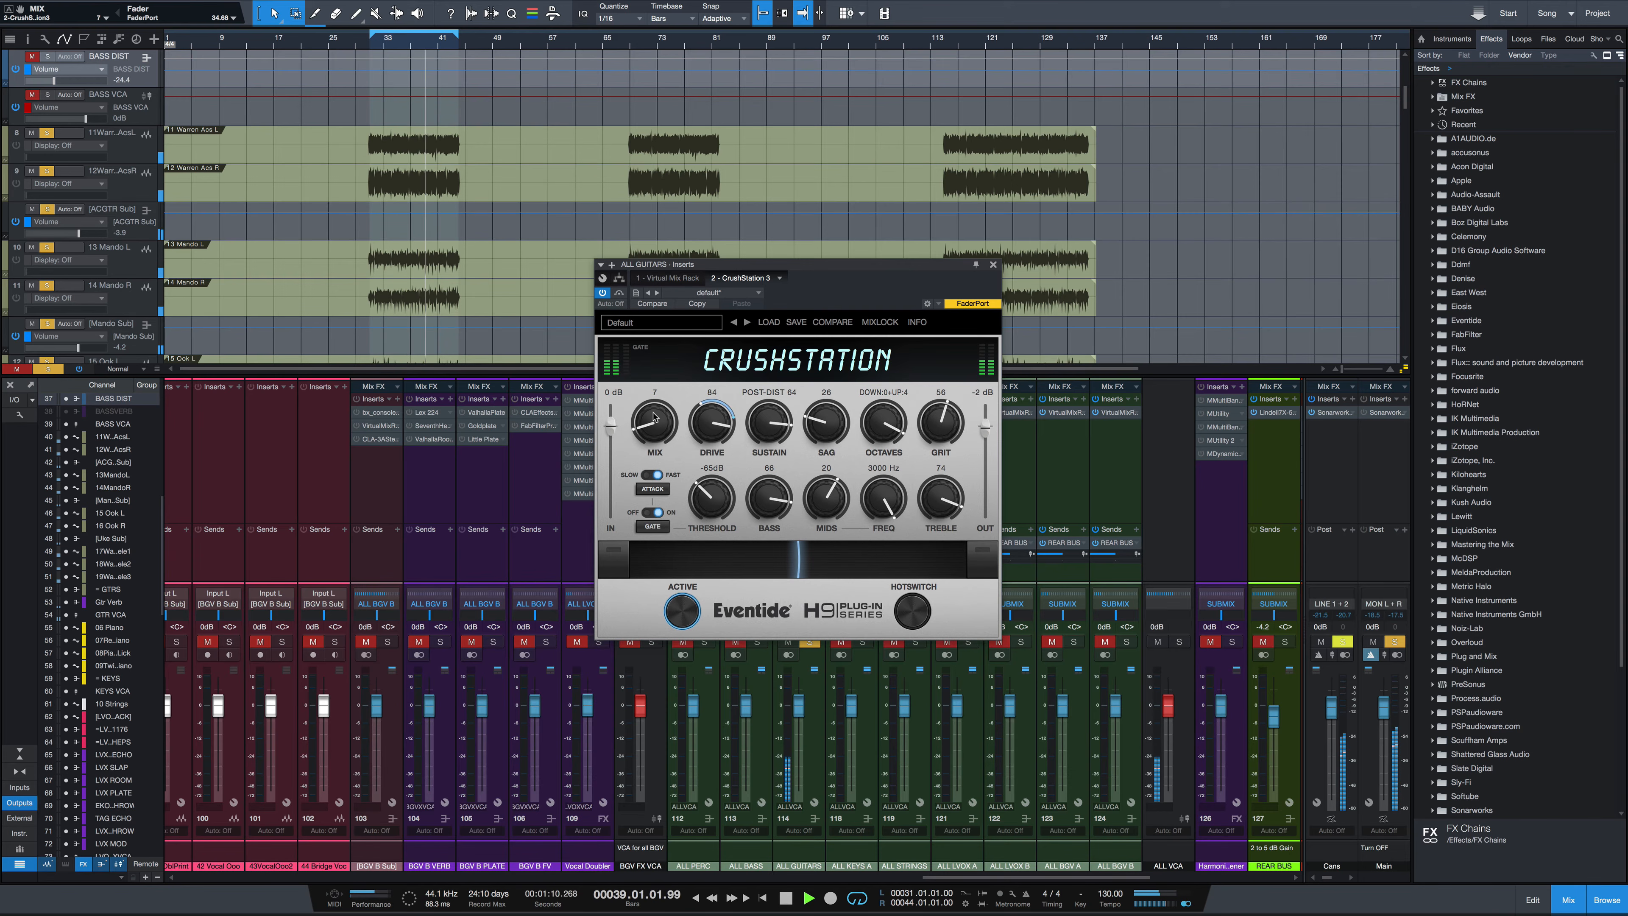
key("space")
Reset Mix to full and audition it, then set Mix to 9
double_click(655, 430)
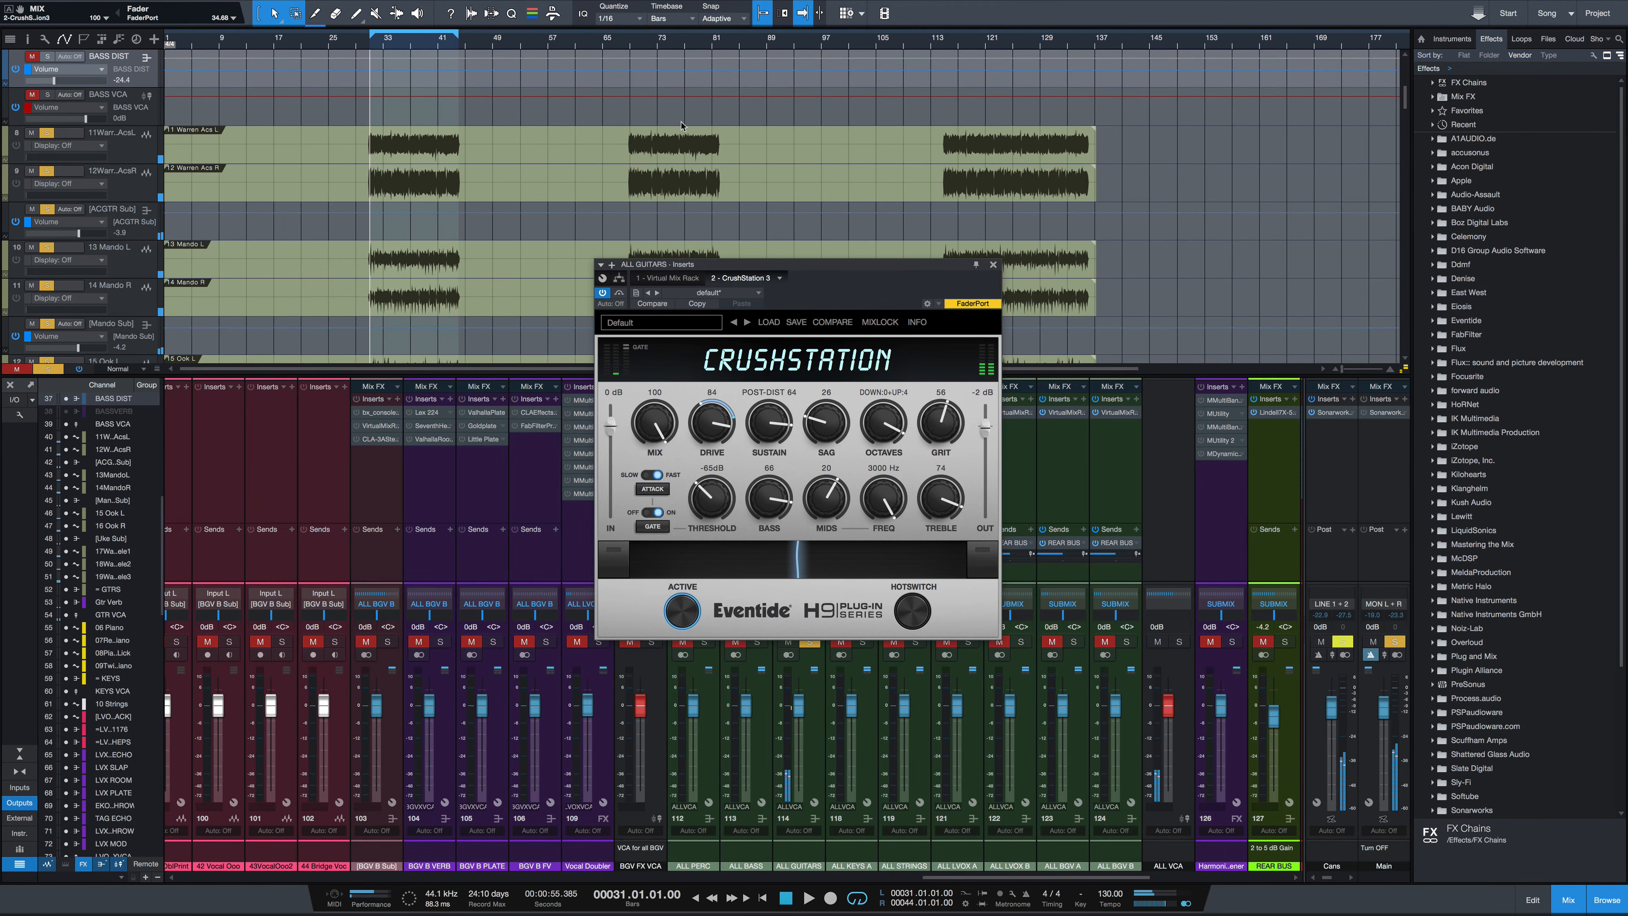
key("space")
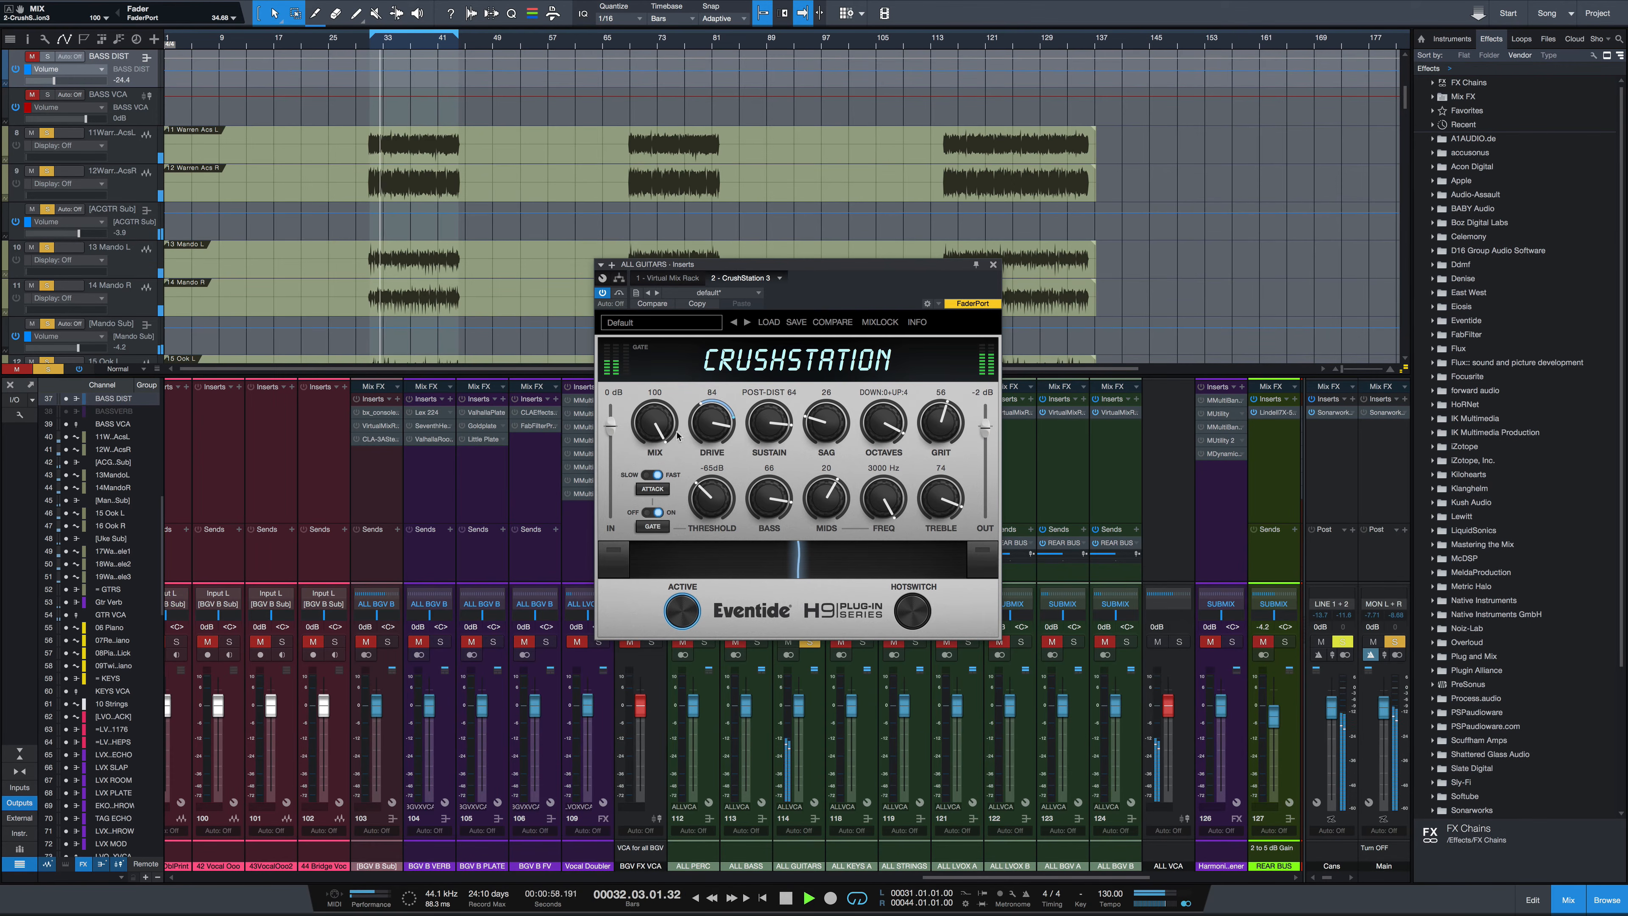
key("space")
left_click_drag(659, 422, 674, 570)
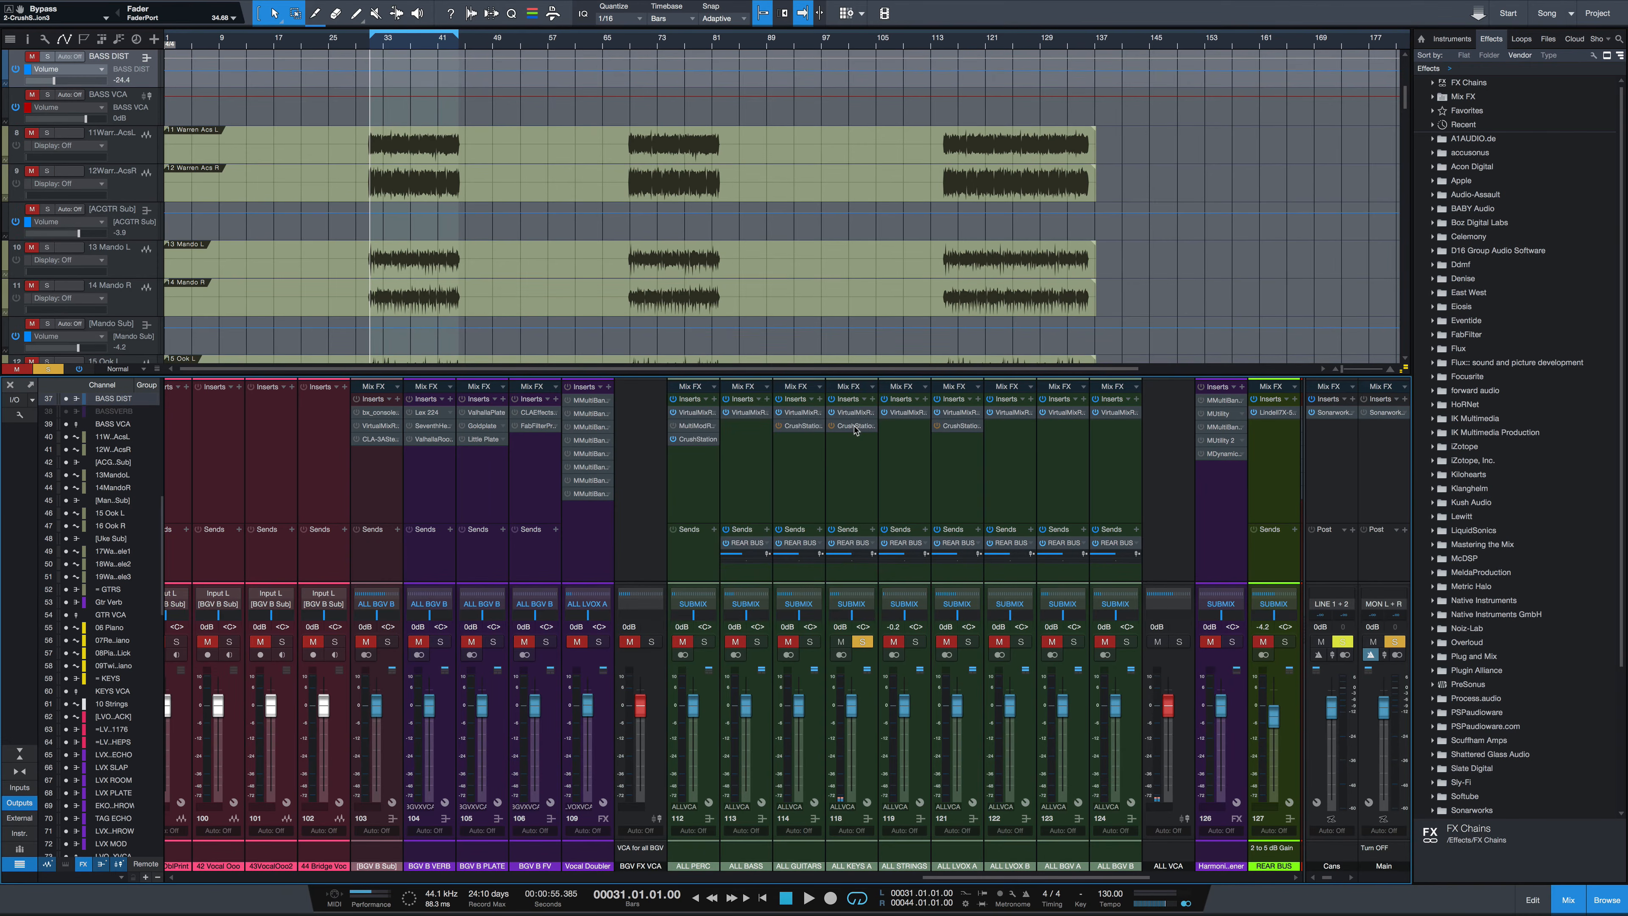
Open the CrushStation on the ALL KEYS A channel and load the preset The Smoothest, Crispiest Rhodes
left_click(855, 427)
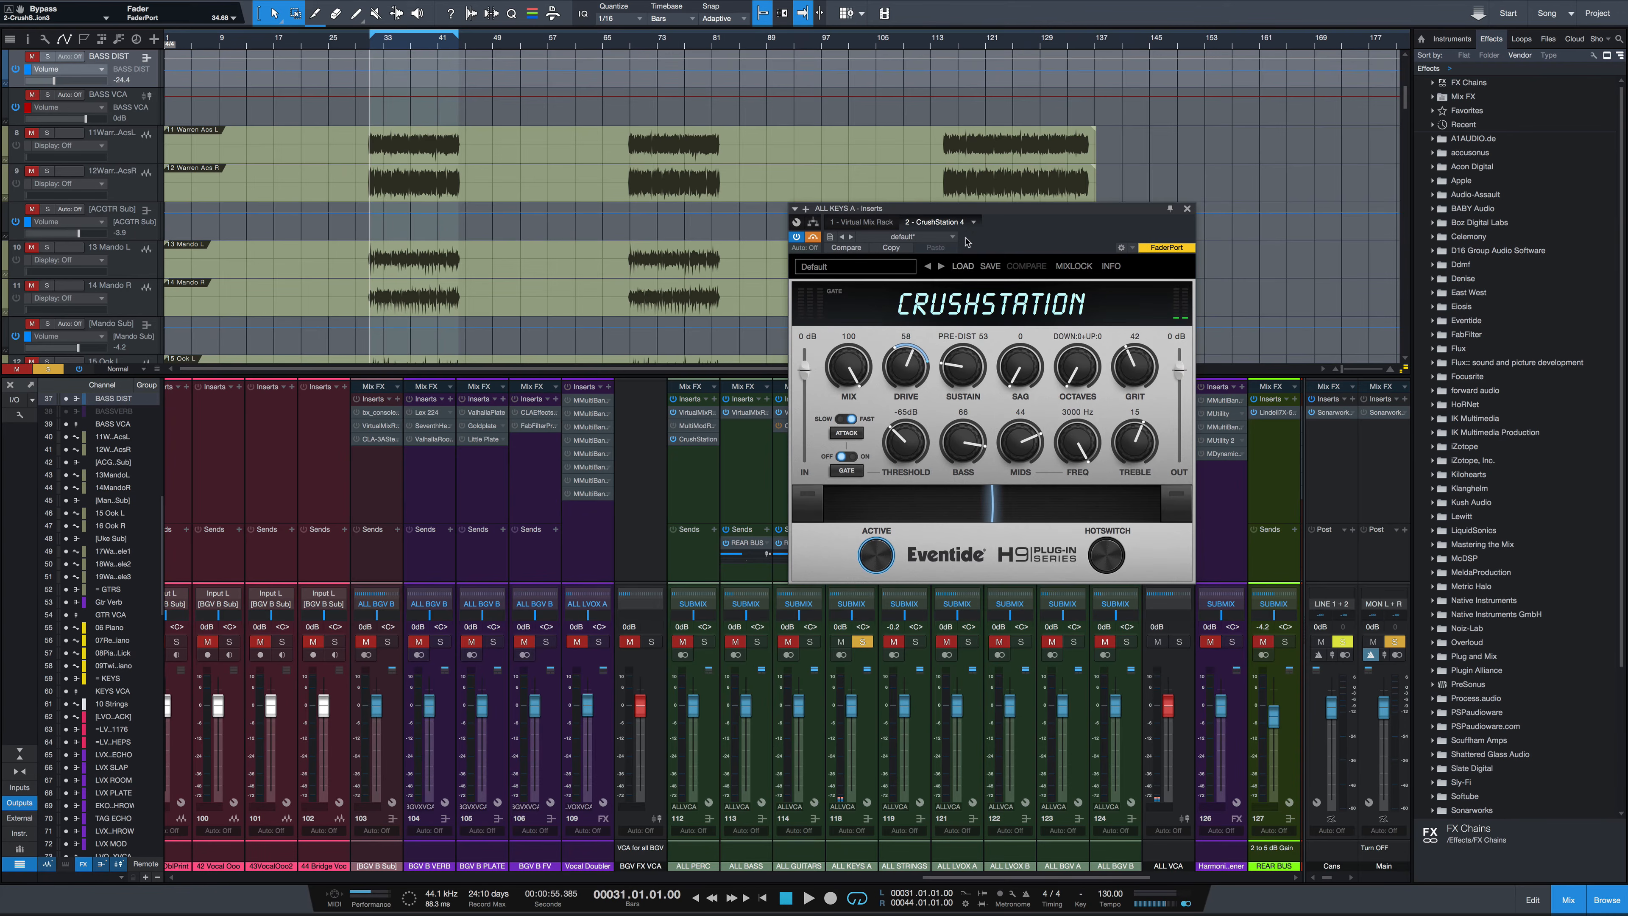
left_click_drag(957, 215, 699, 236)
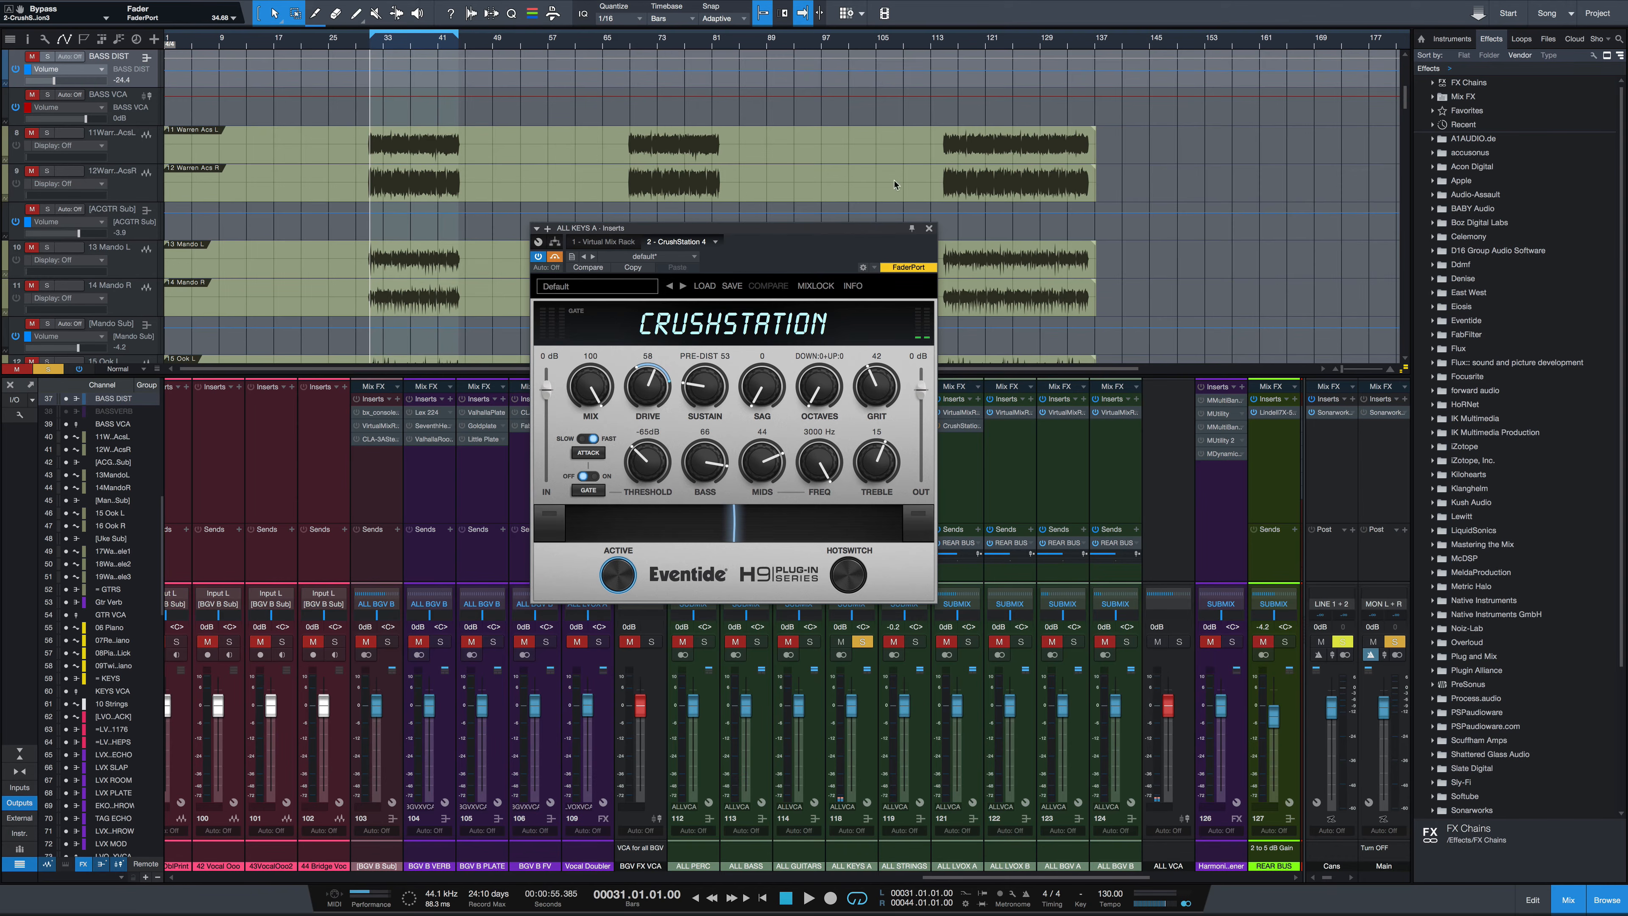
key("space")
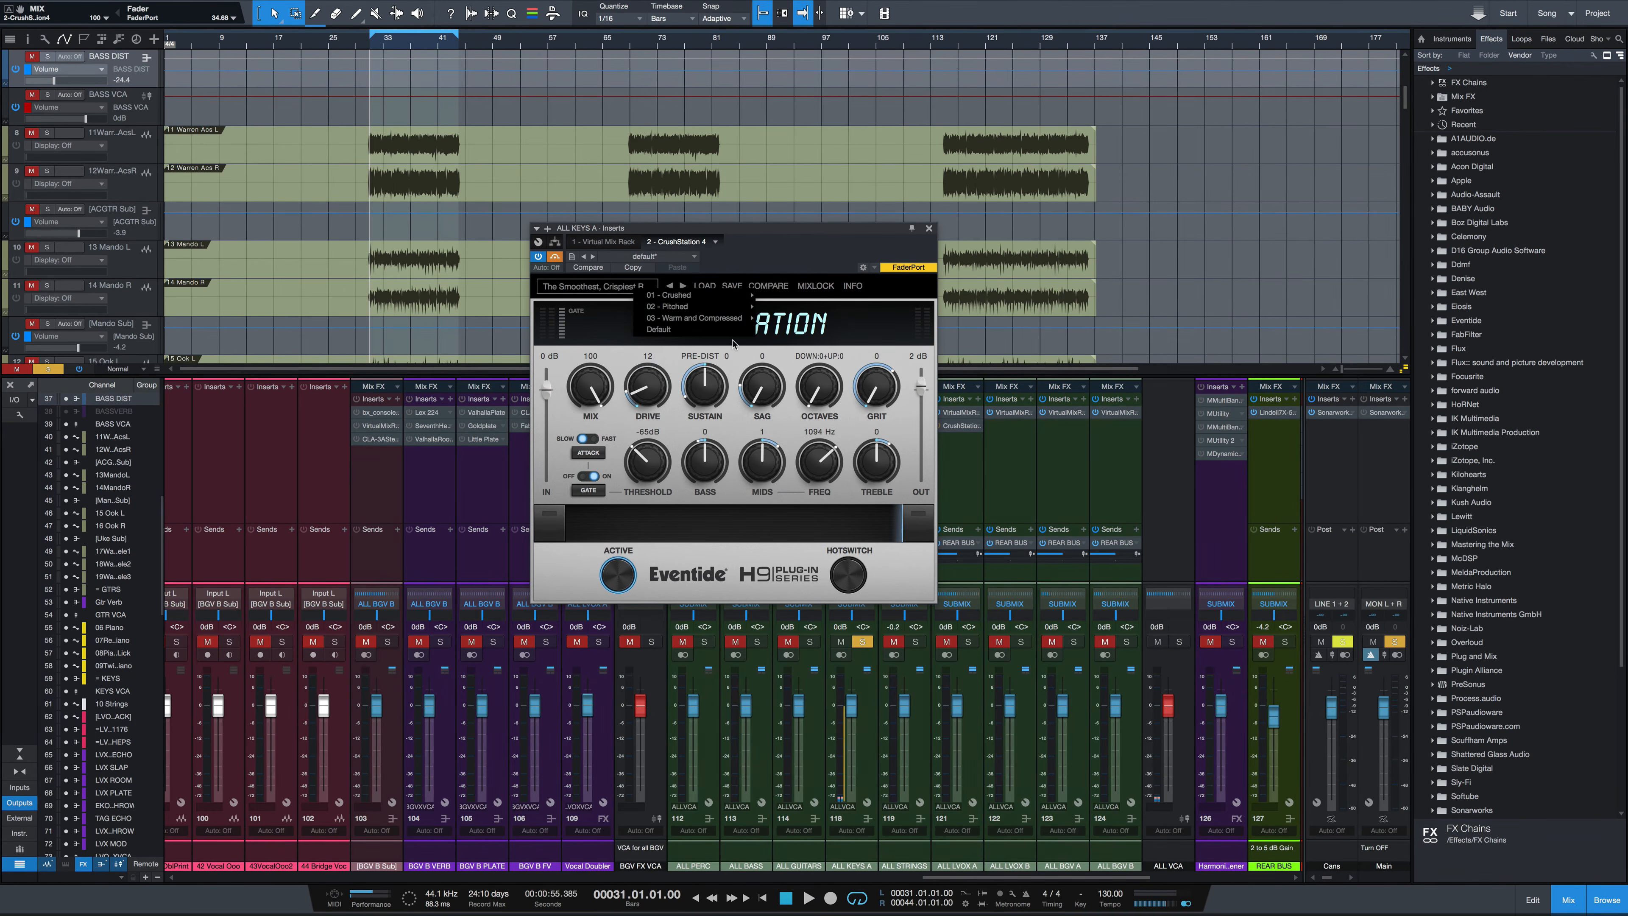
mouse_move(715, 319)
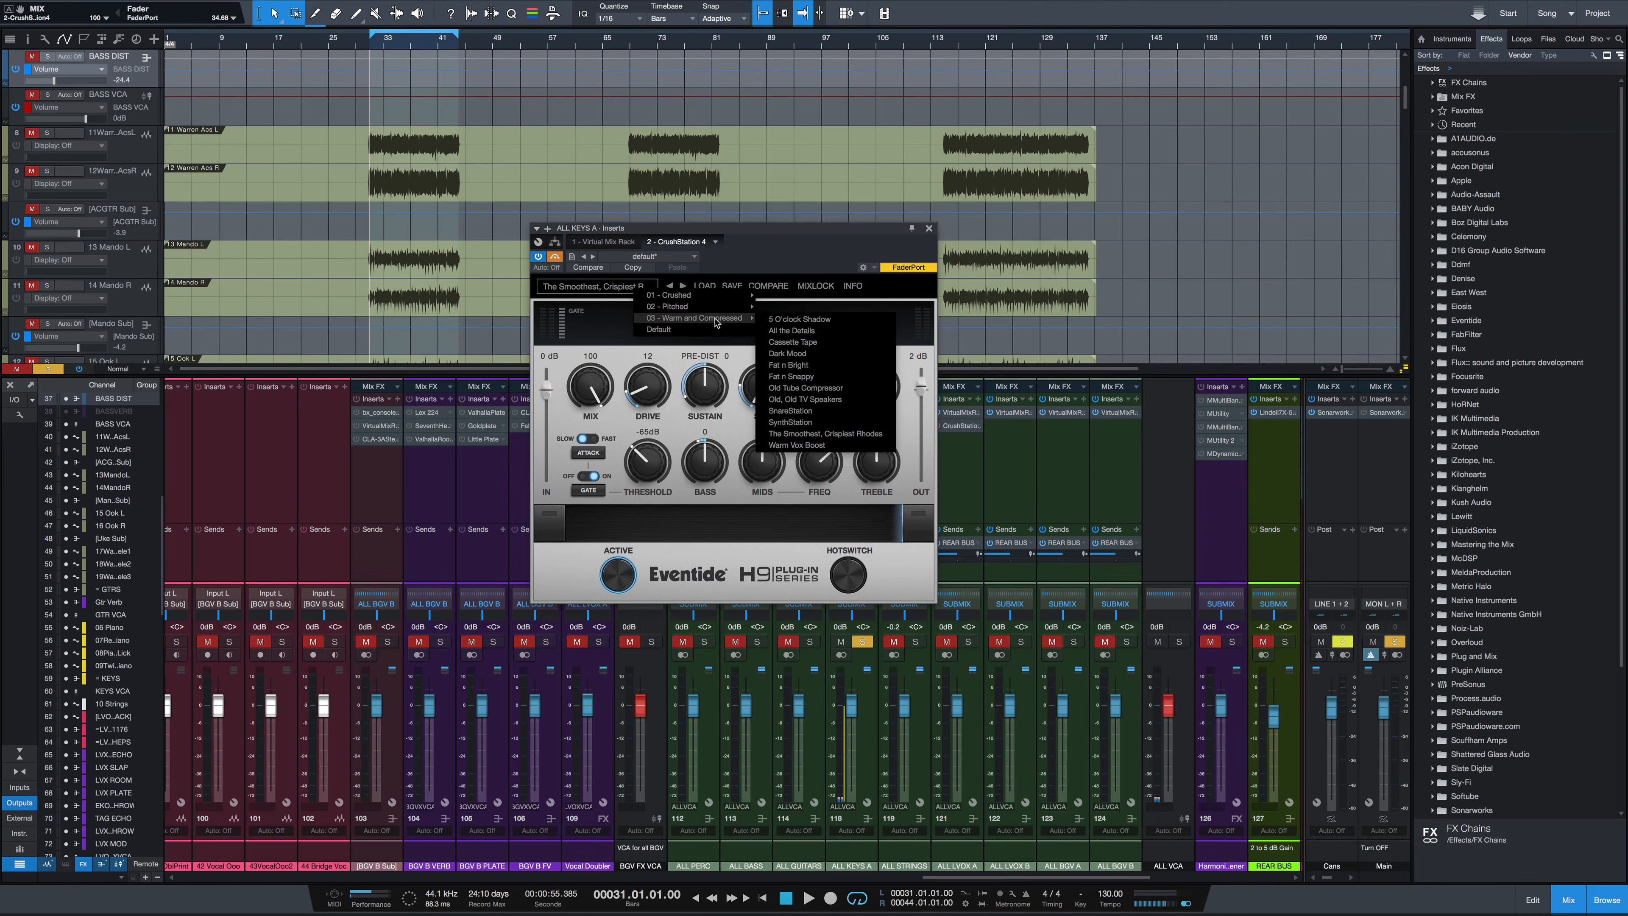
left_click(843, 434)
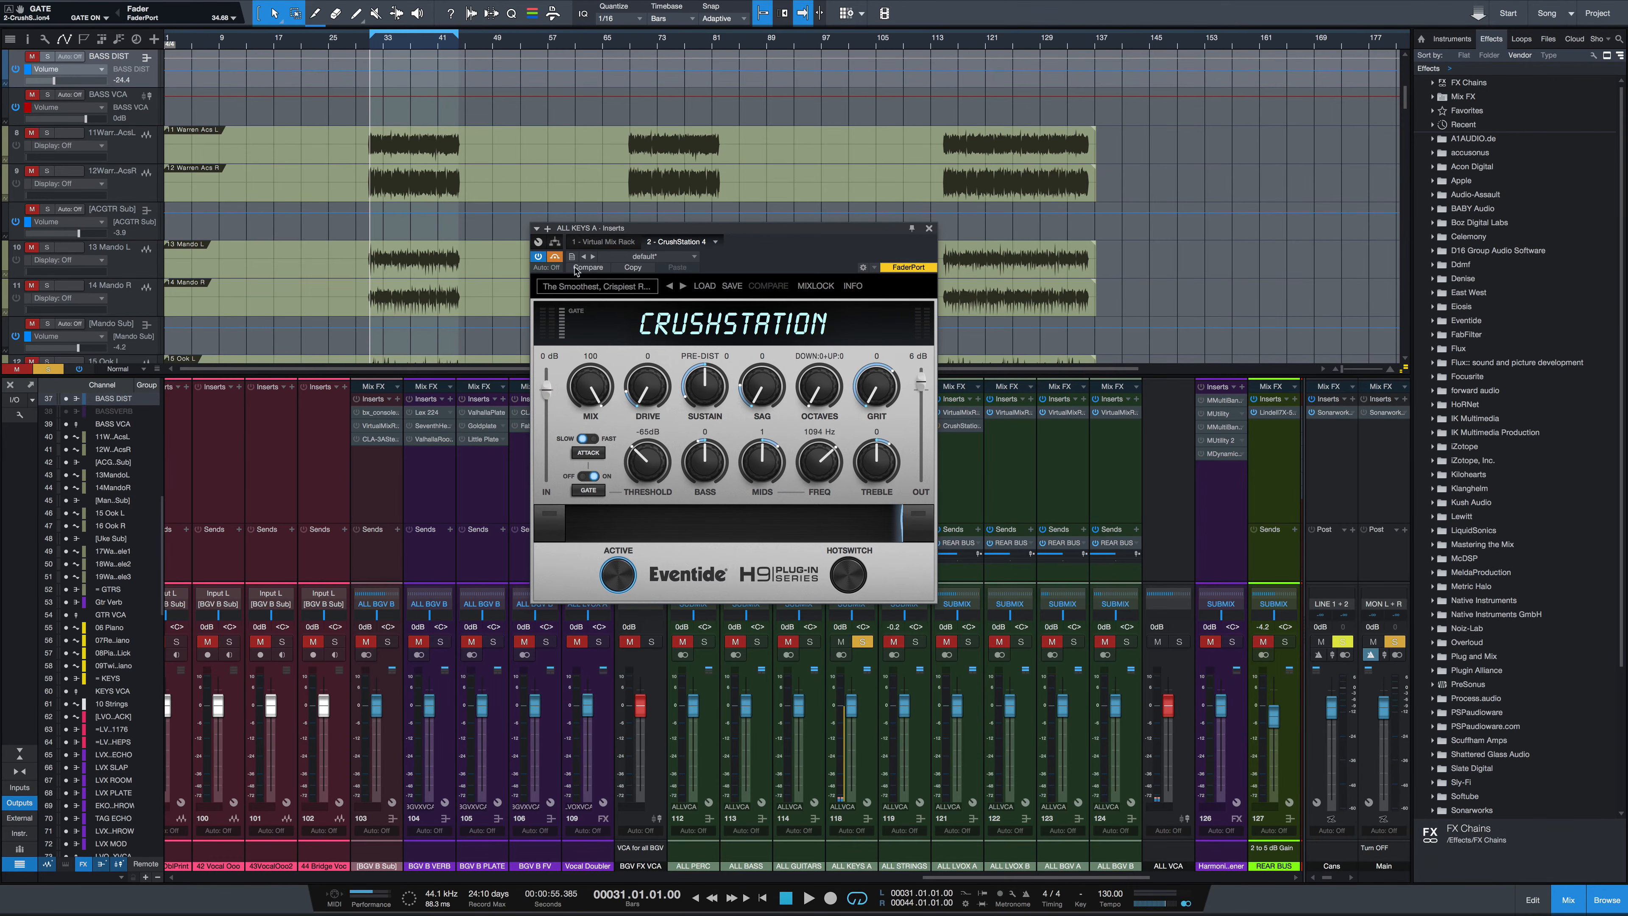
Set the keys CrushStation's Mix to 81 during playback and toggle bypass to compare
left_click(554, 256)
key("space")
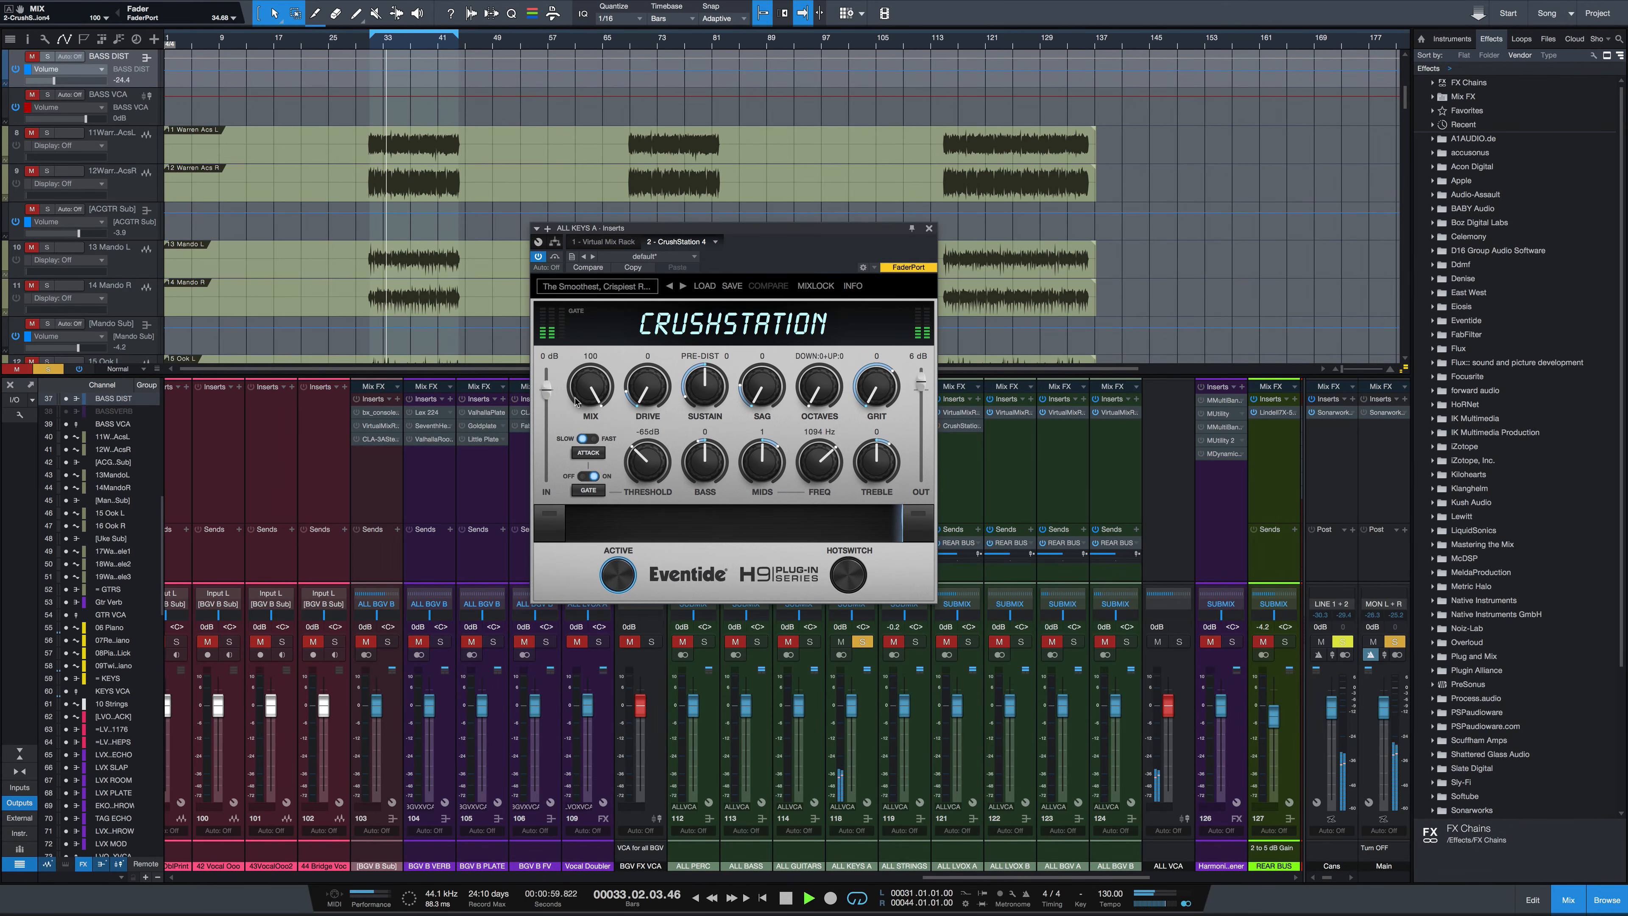
mouse_move(593, 389)
left_mouse_down()
mouse_move(586, 422)
mouse_move(619, 378)
left_mouse_up()
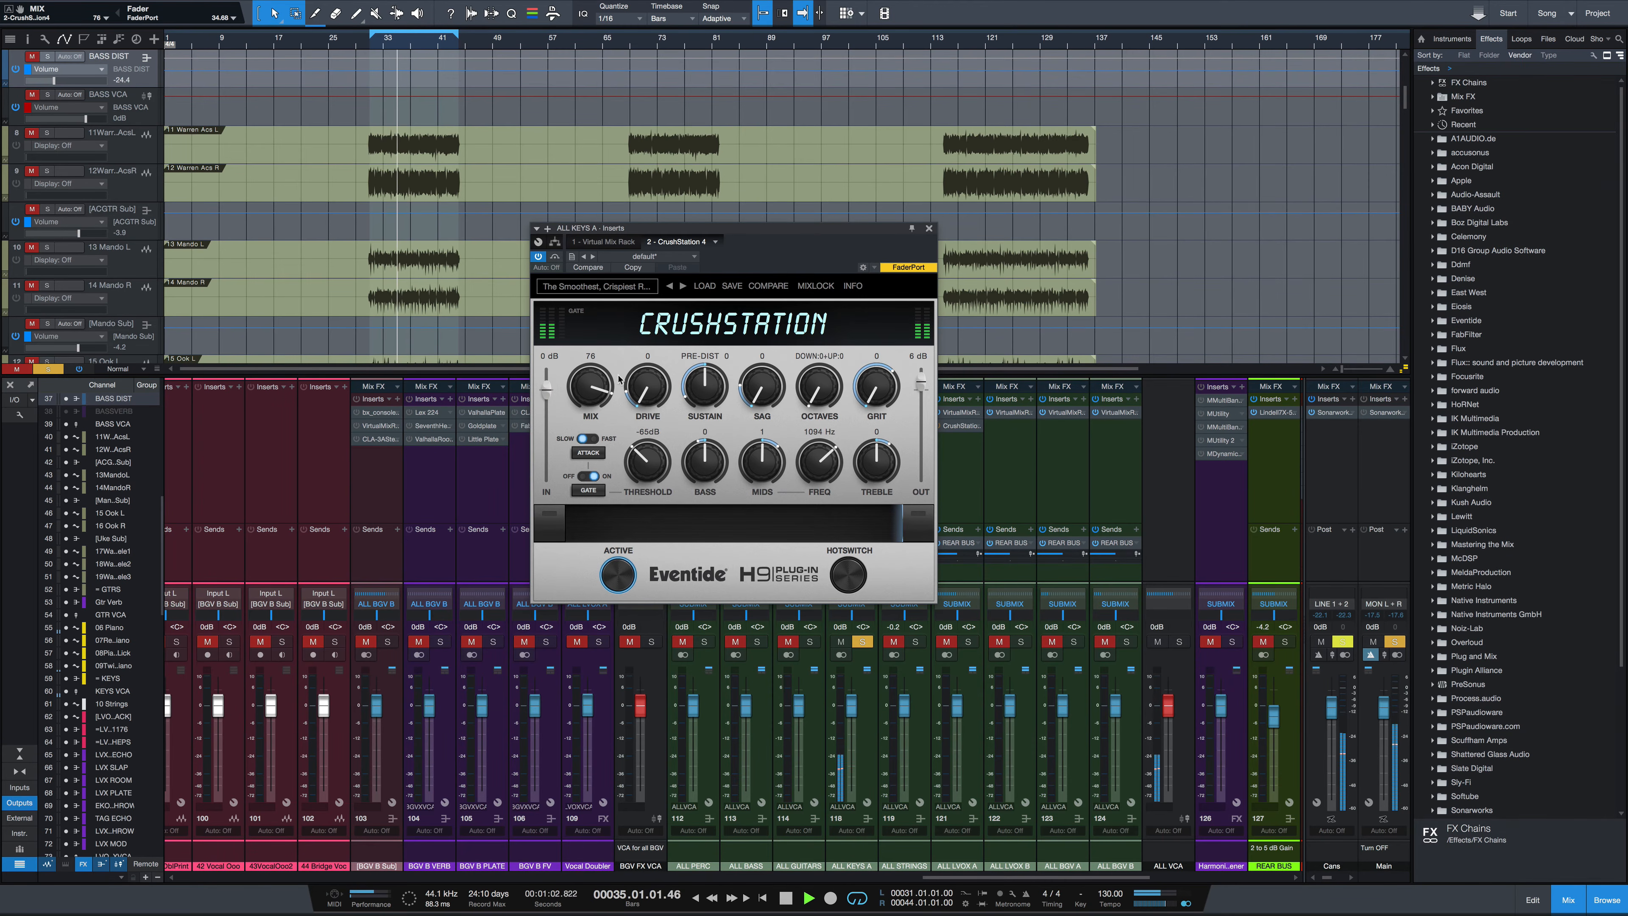
left_click(556, 257)
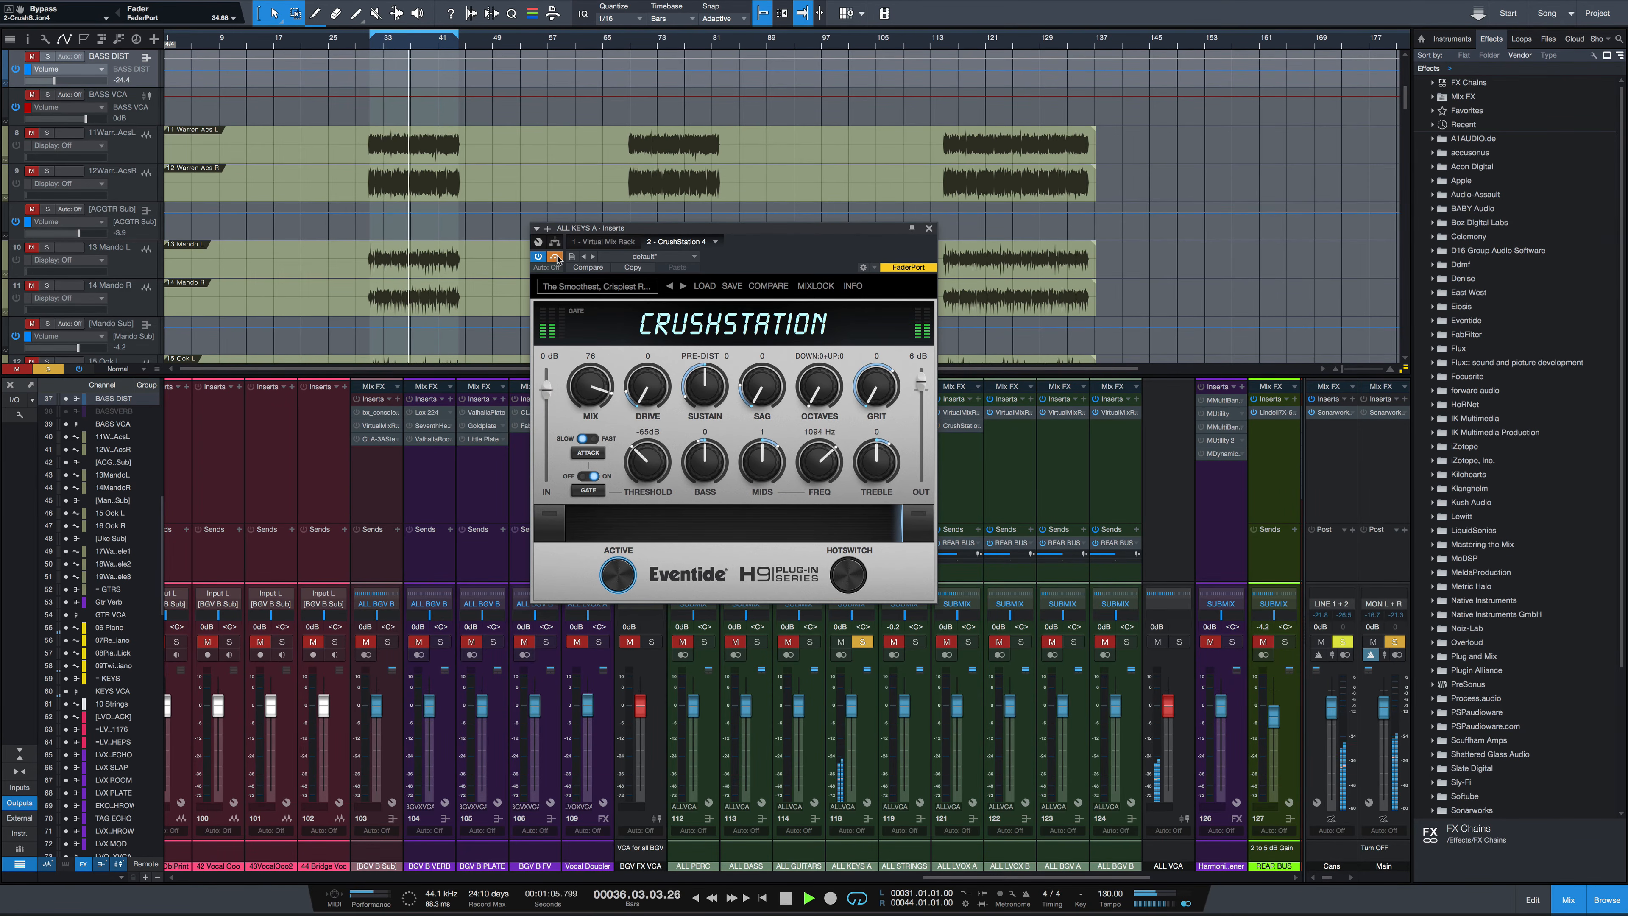
left_click(556, 257)
left_click_drag(585, 389, 585, 385)
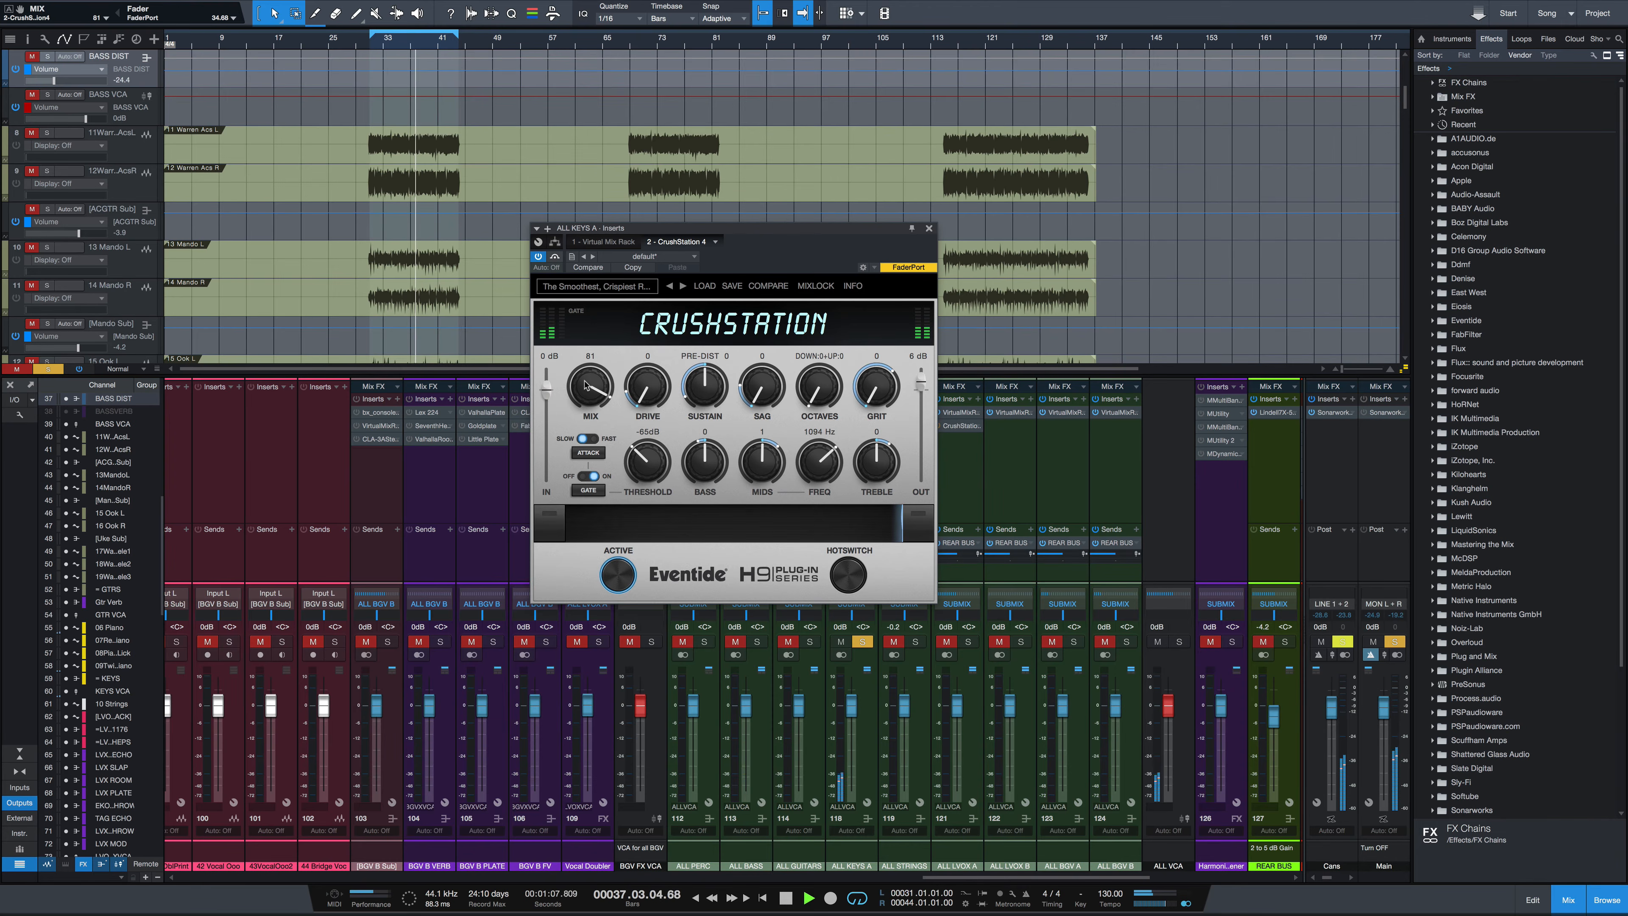
key("space")
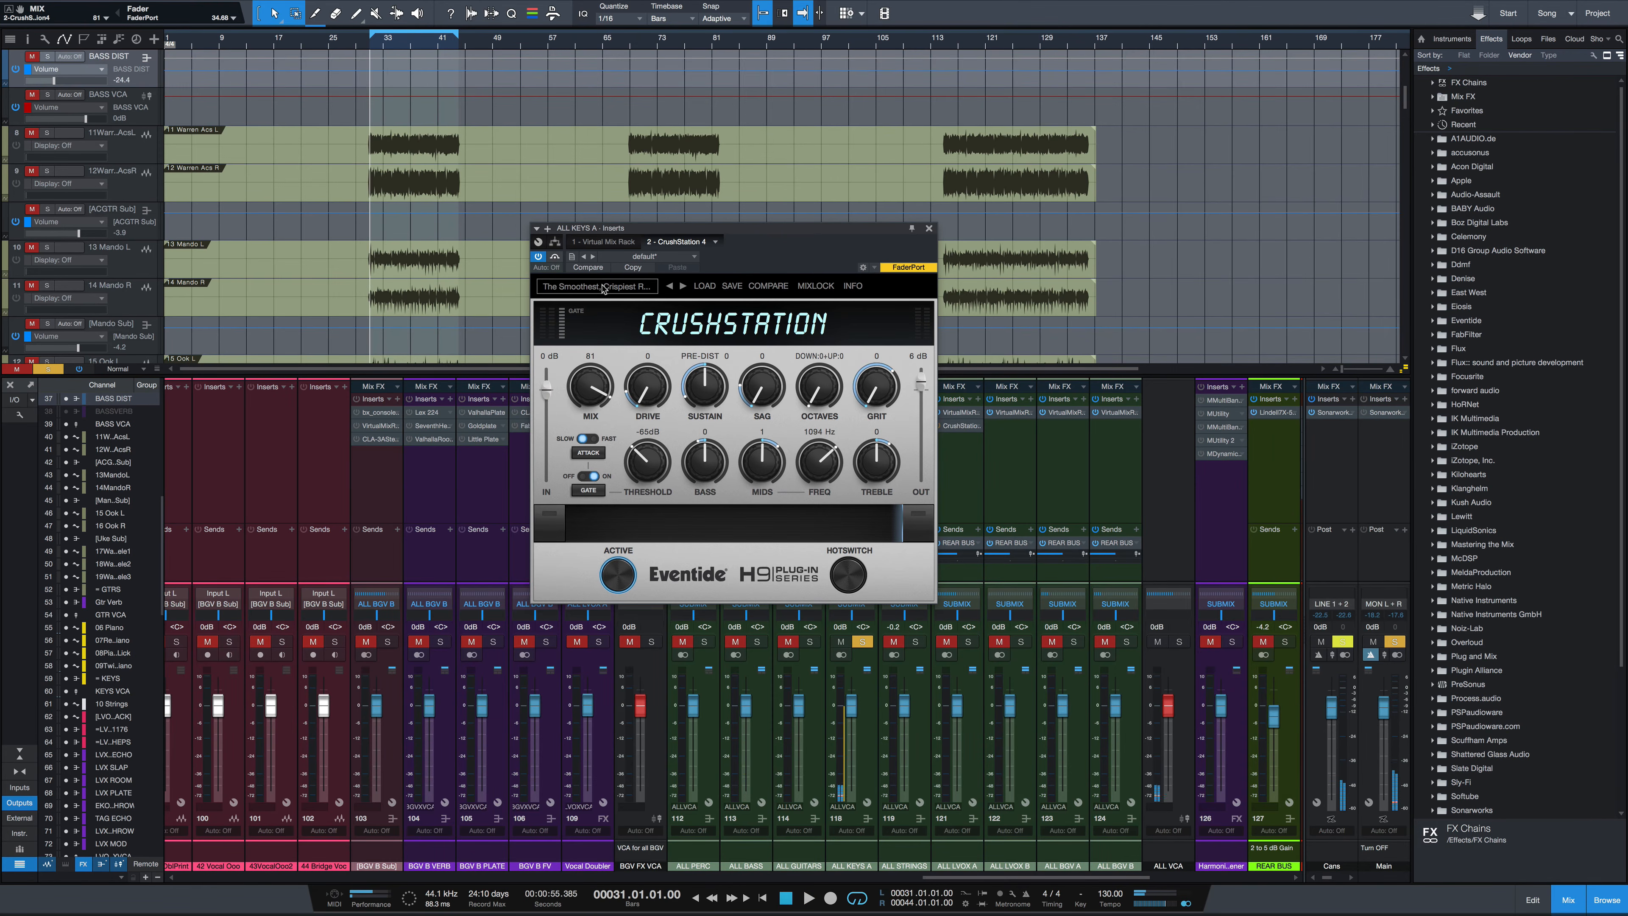
Load the Cassette Tape preset on the keys CrushStation and start playback
left_click(602, 289)
mouse_move(639, 322)
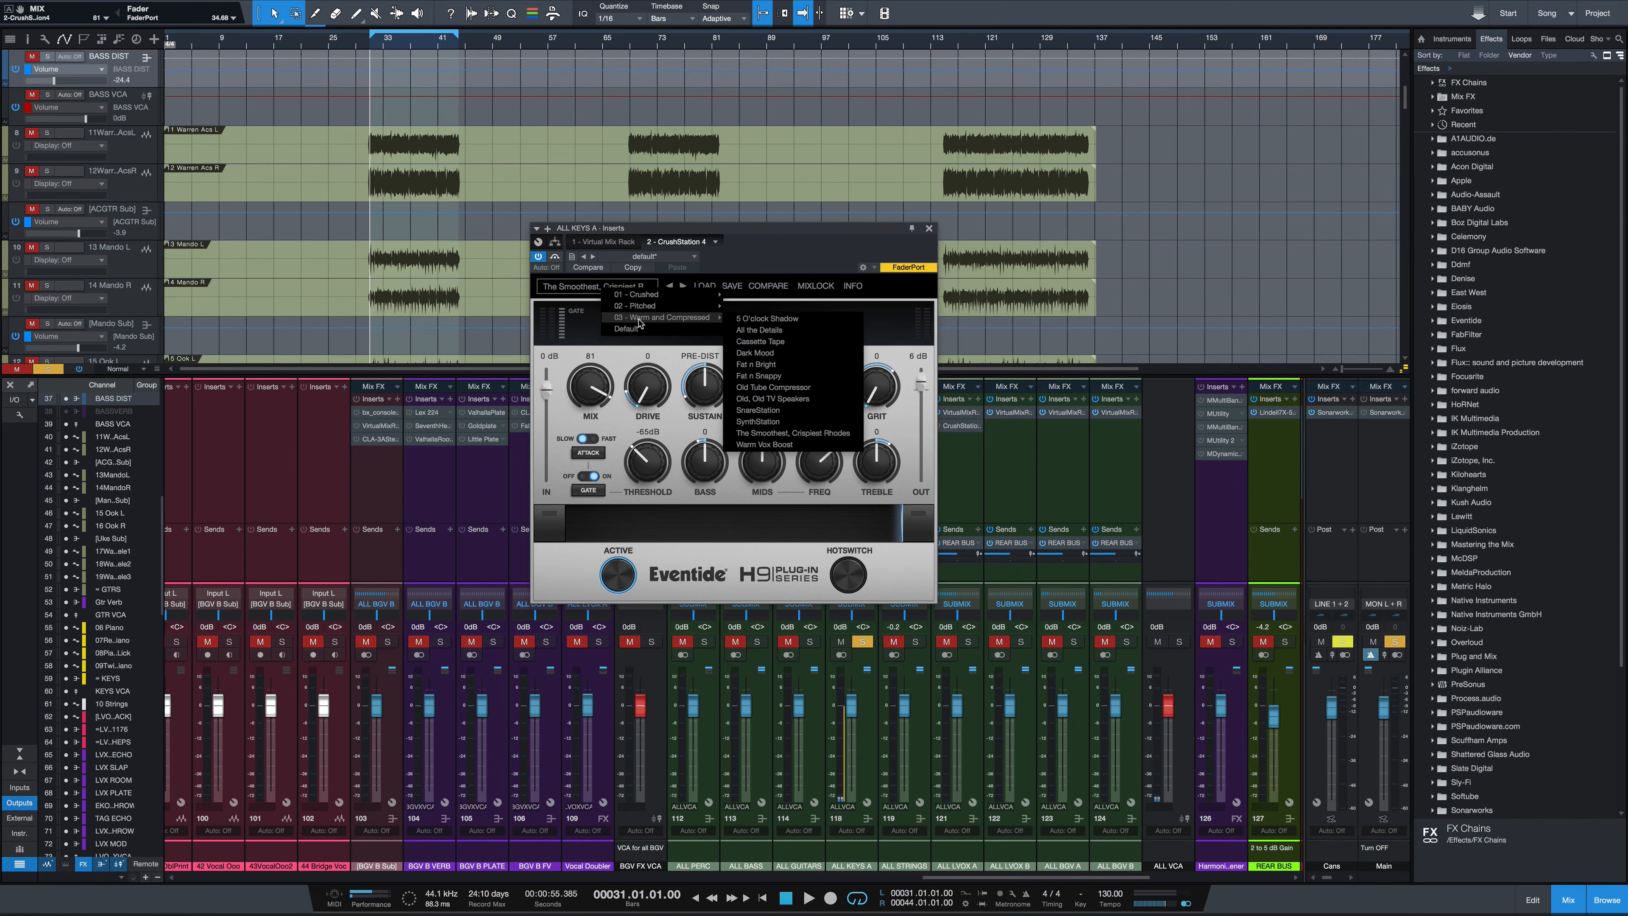
left_click(760, 341)
key("space")
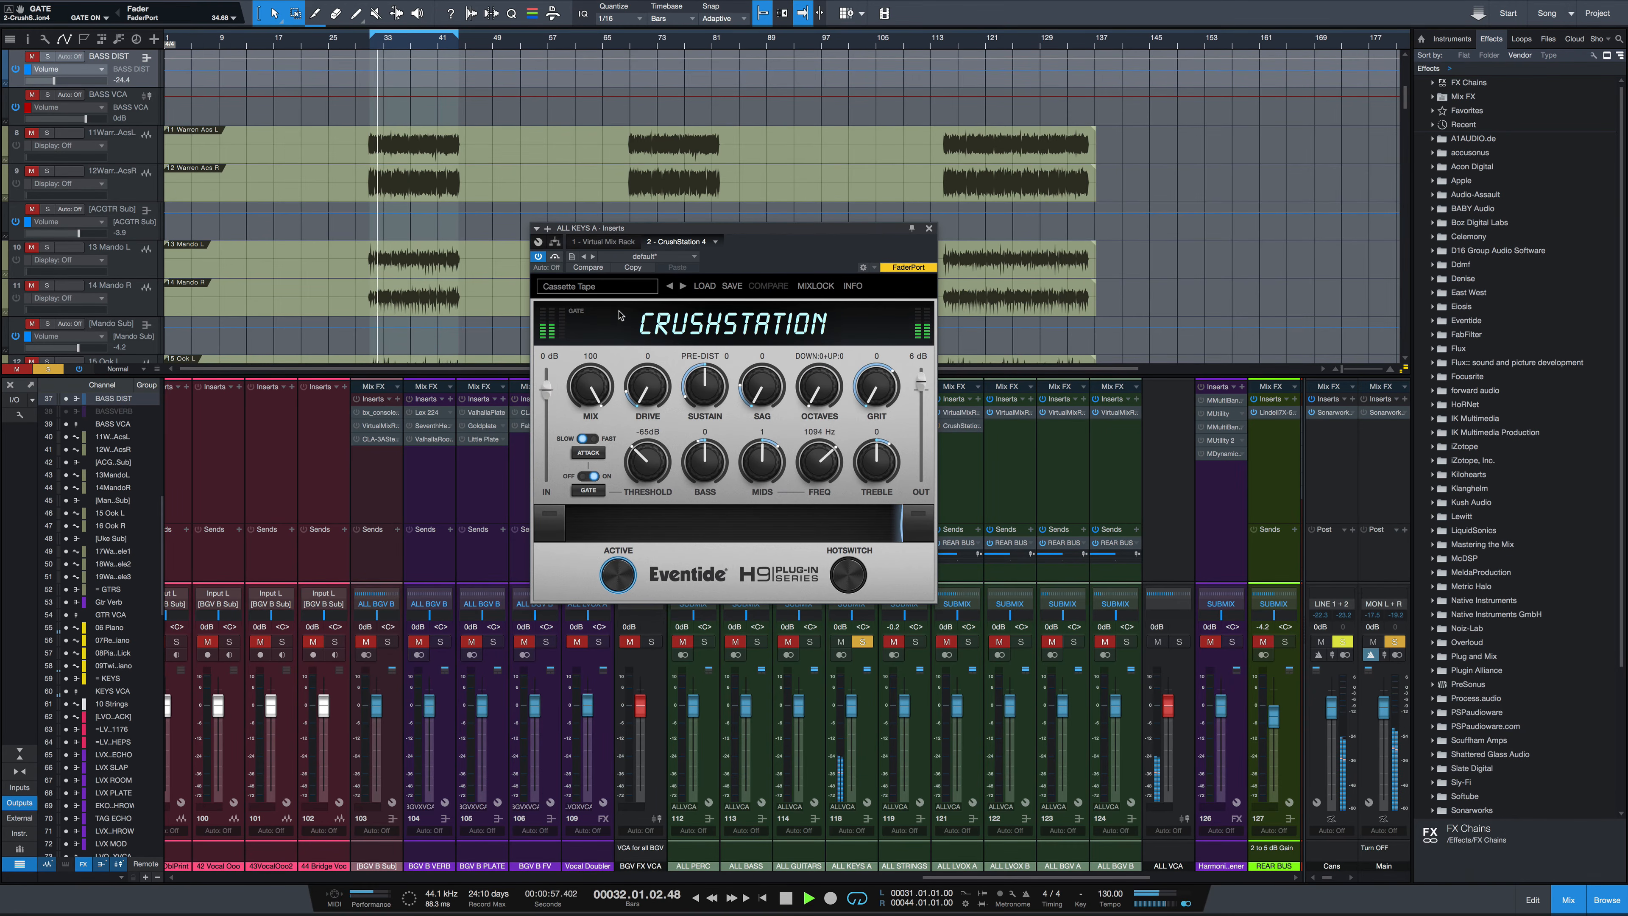
Turn off MixLock and load the 5 O'Clock Shadow preset, then start playback
left_click(802, 286)
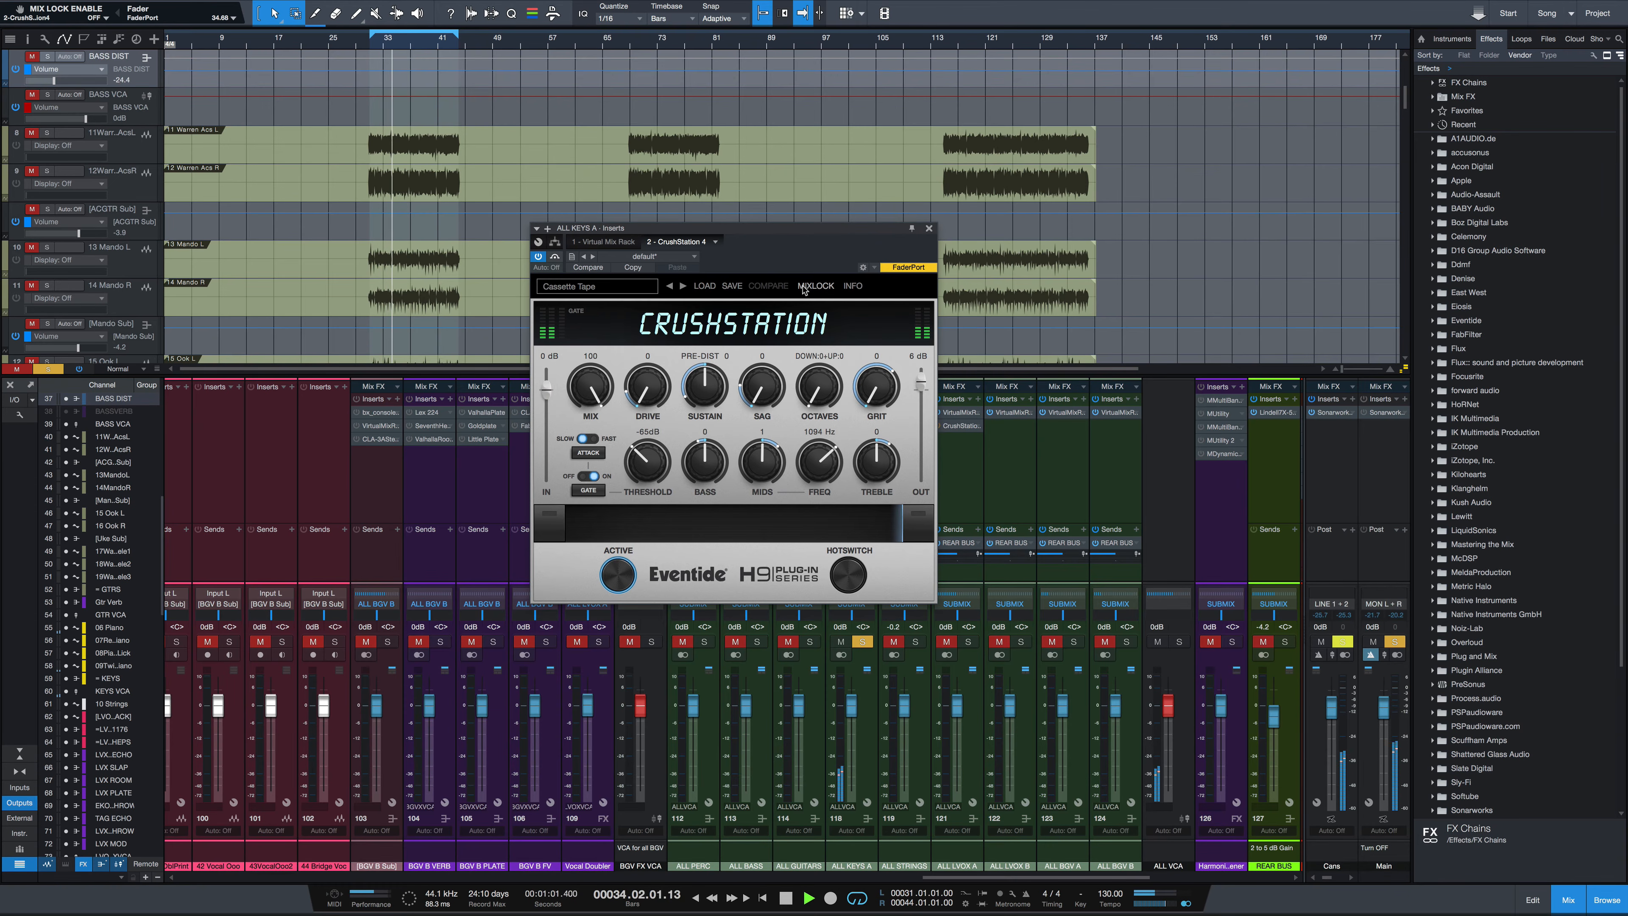
key("space")
left_click(608, 289)
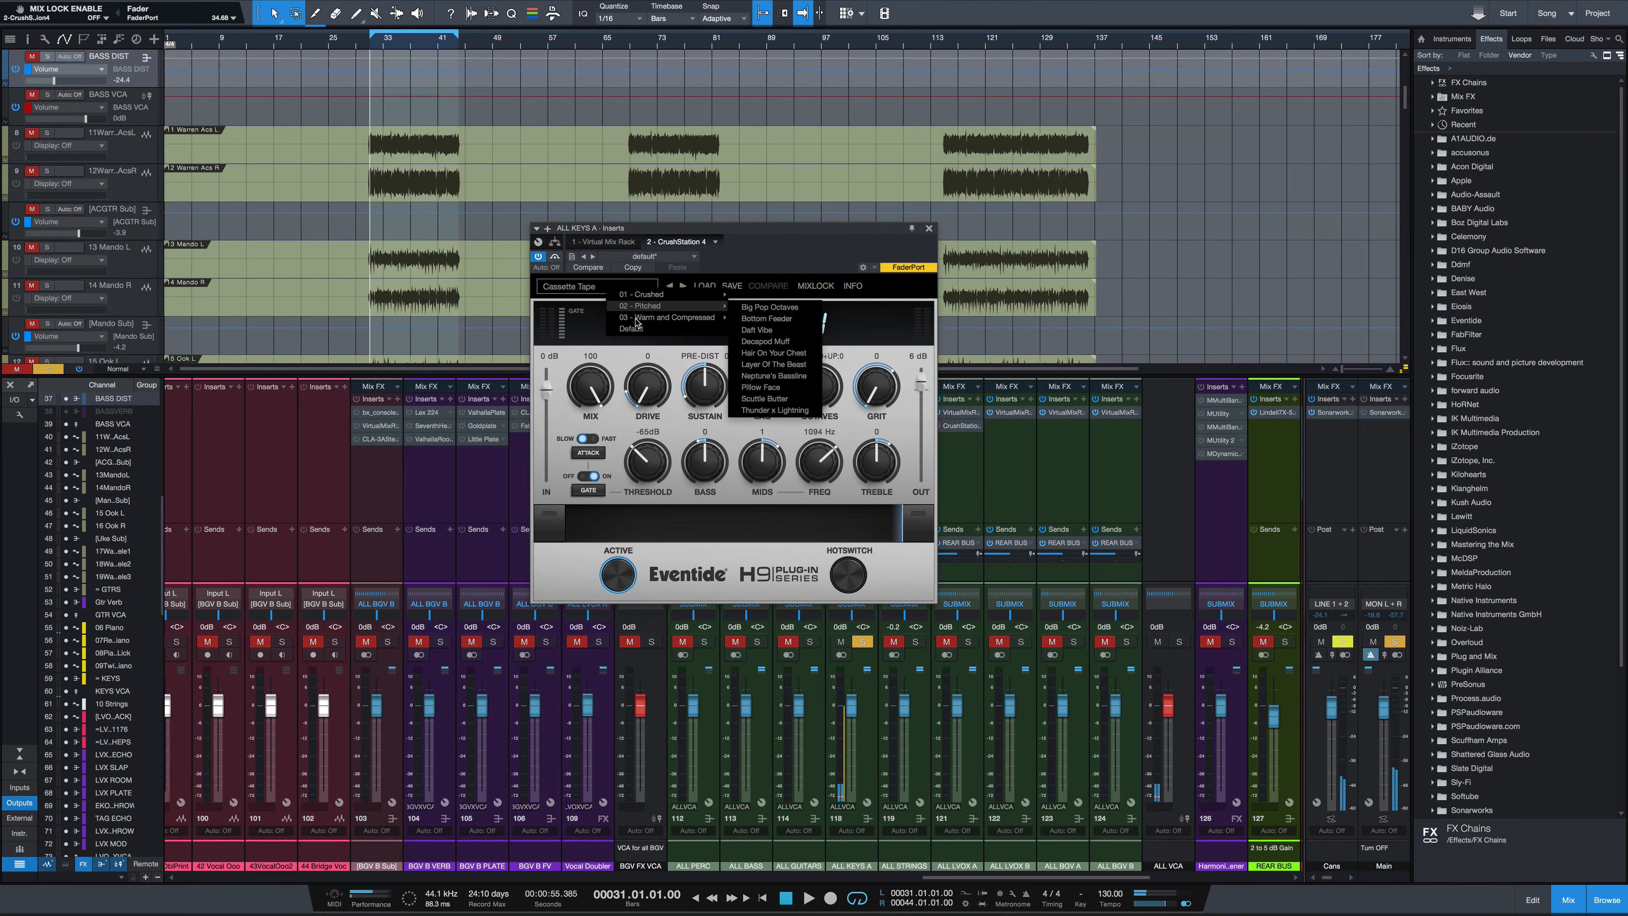
mouse_move(649, 320)
left_click(762, 319)
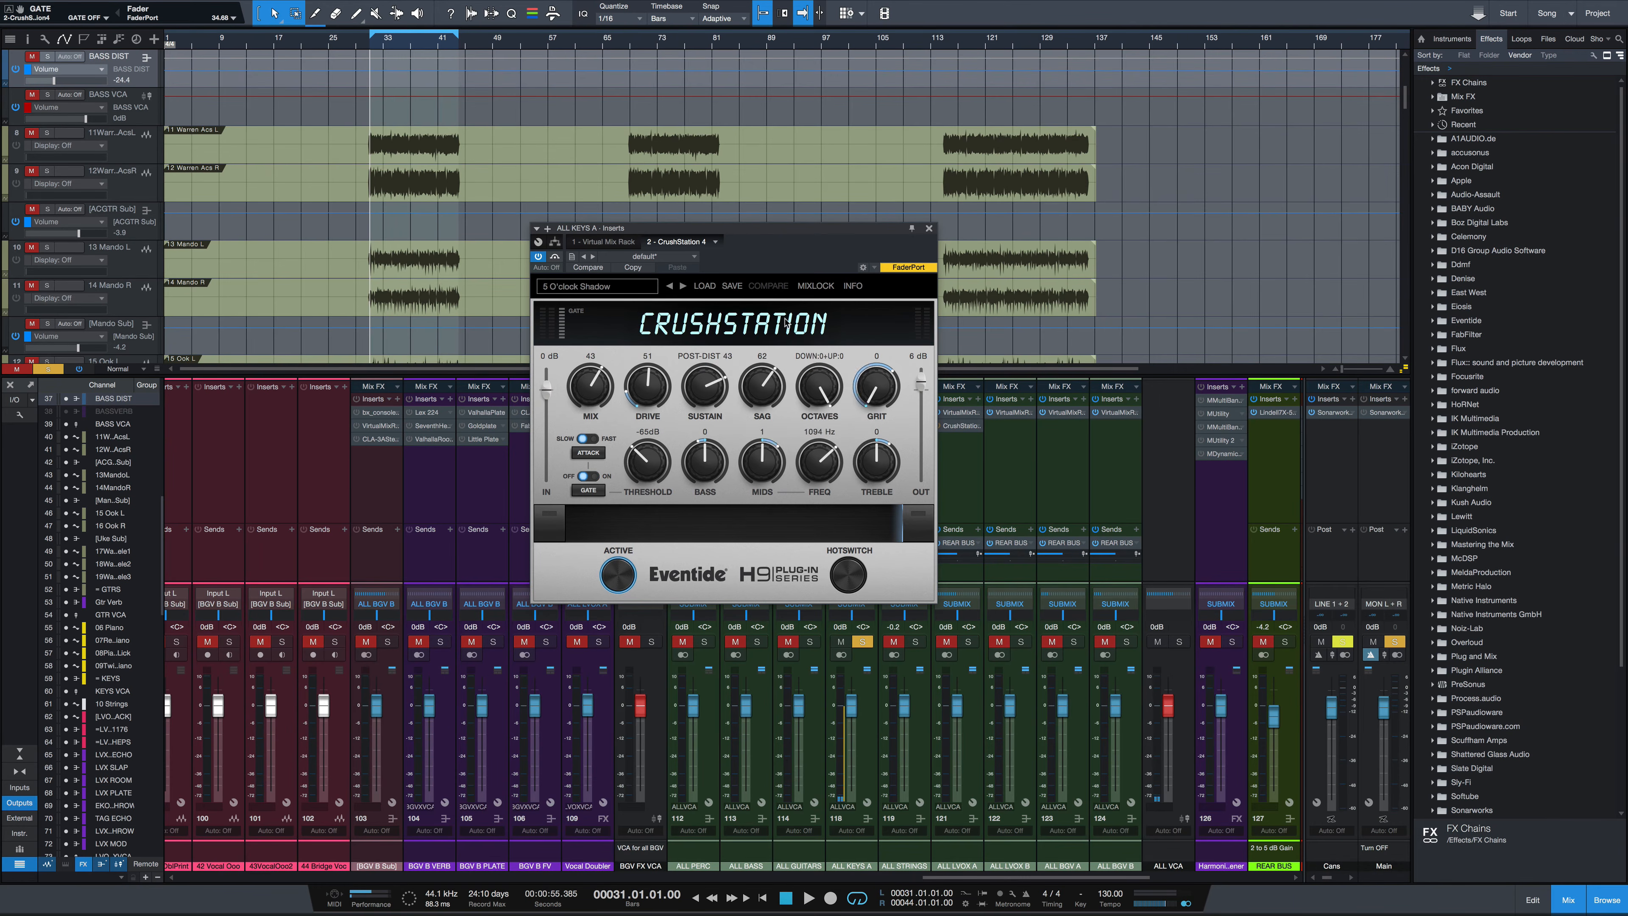
key("space")
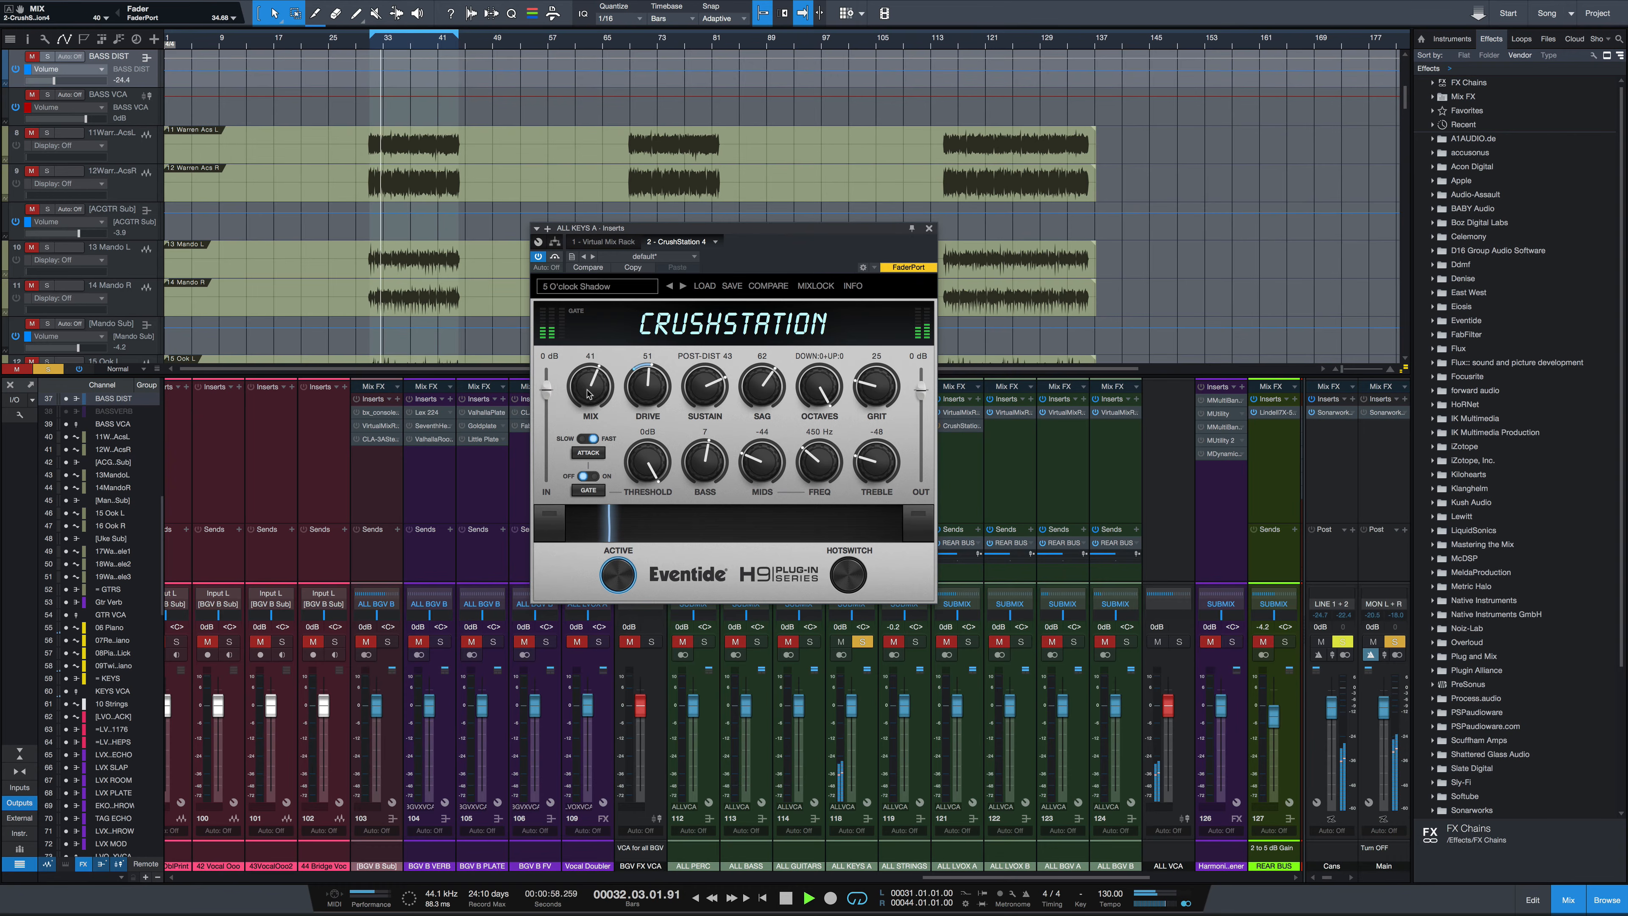
Set Mix to 15 and toggle bypass to compare the keys sound
left_click_drag(589, 385, 585, 445)
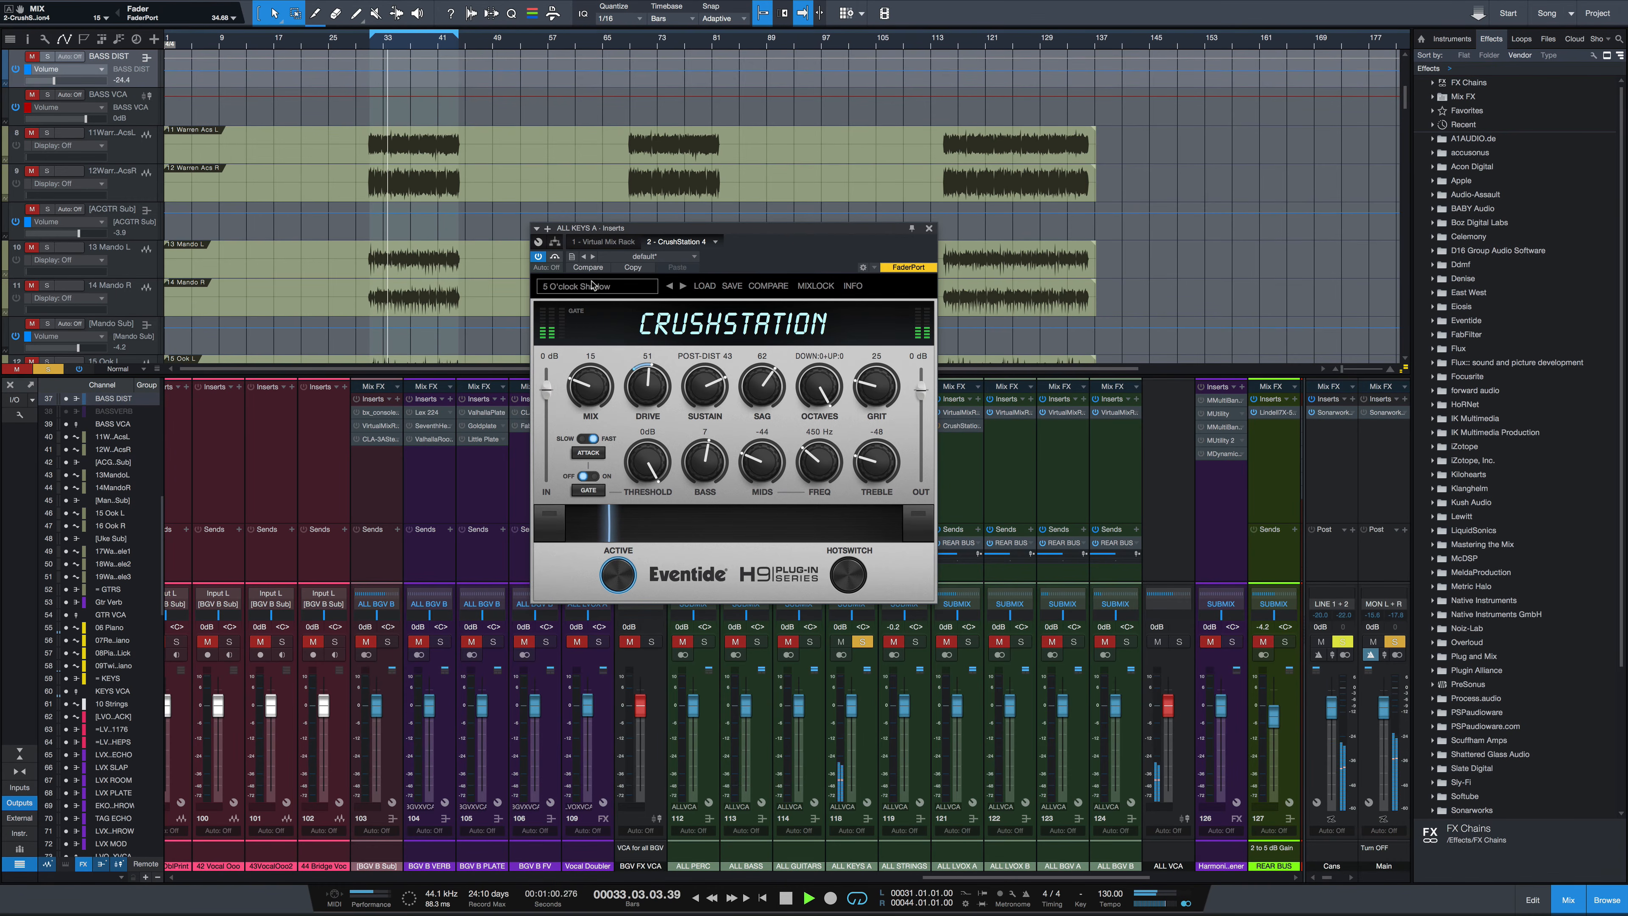
left_click(556, 257)
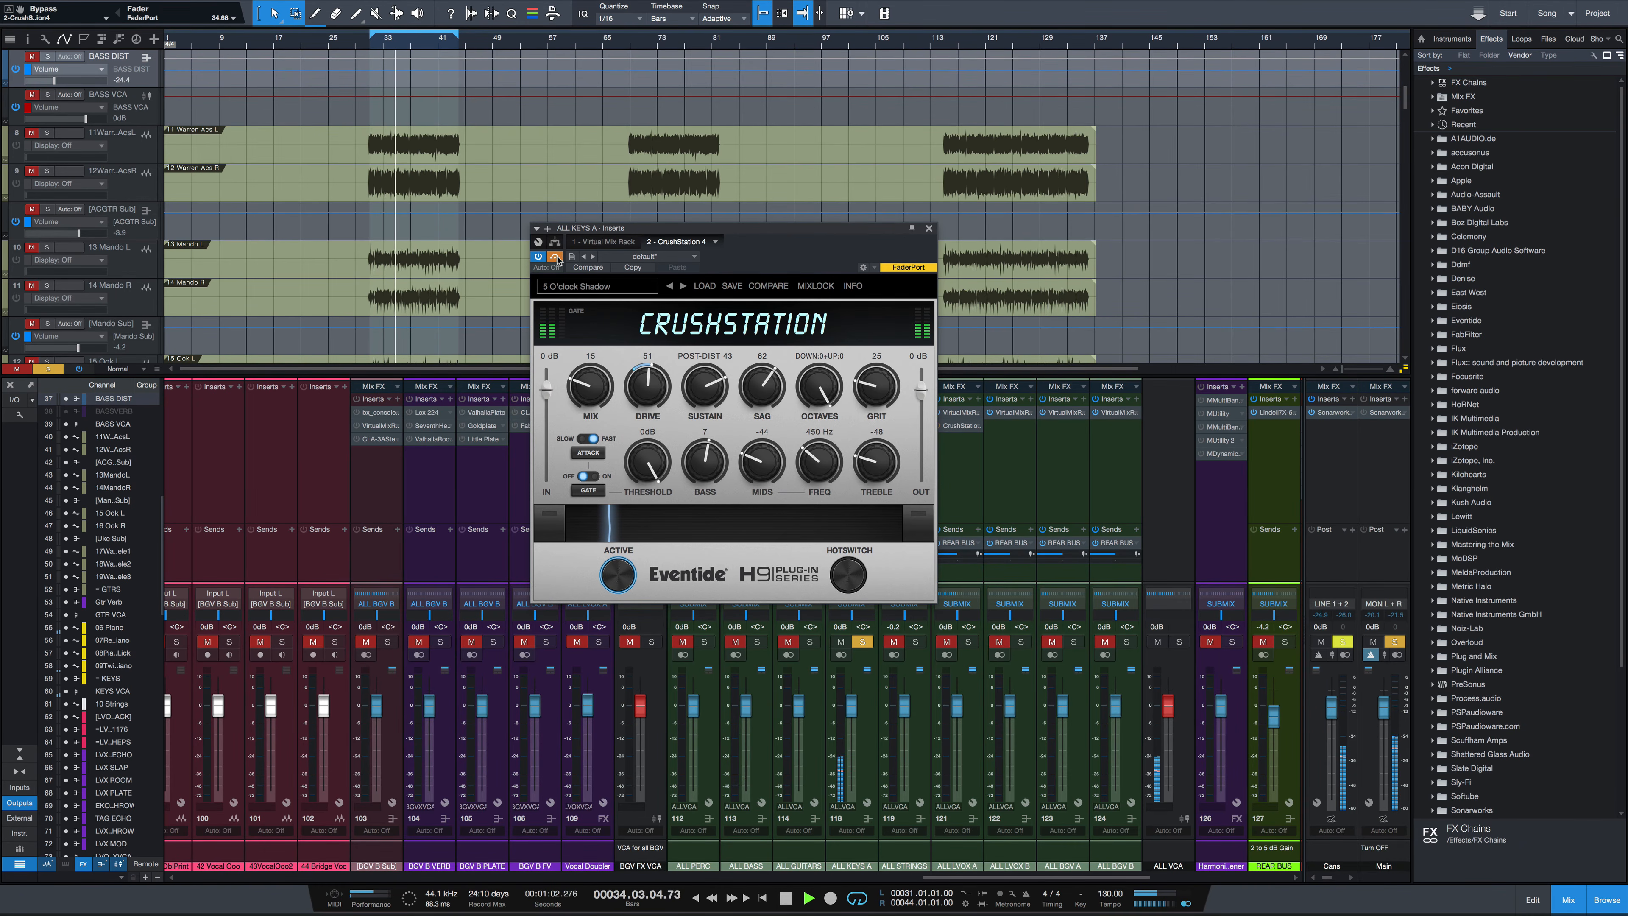
left_click(556, 257)
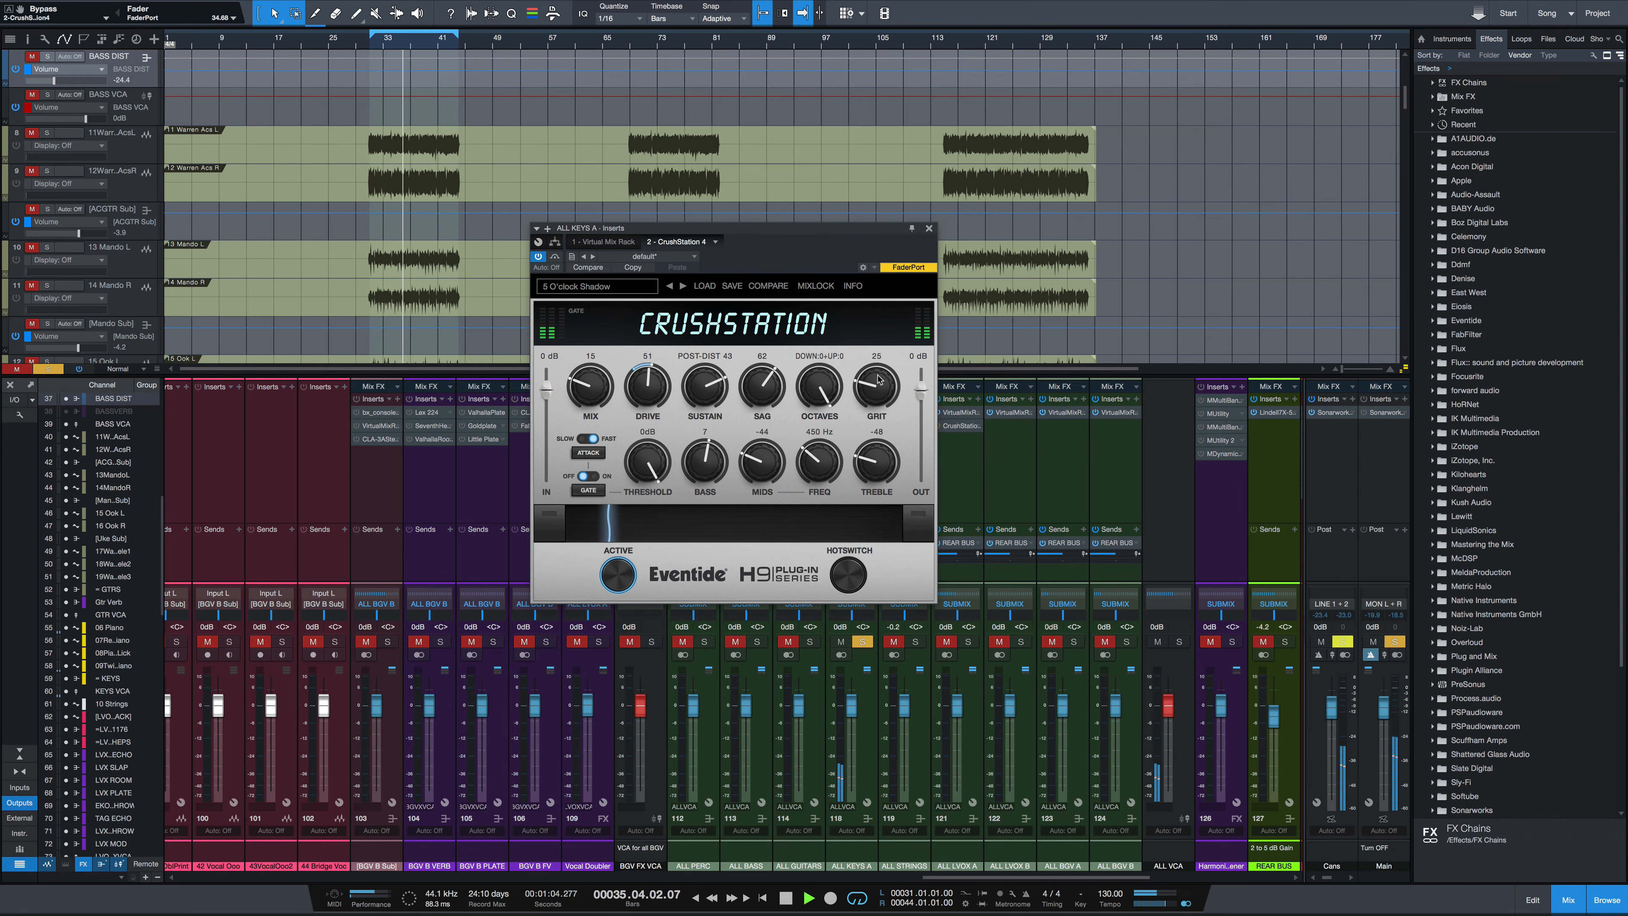
key("space")
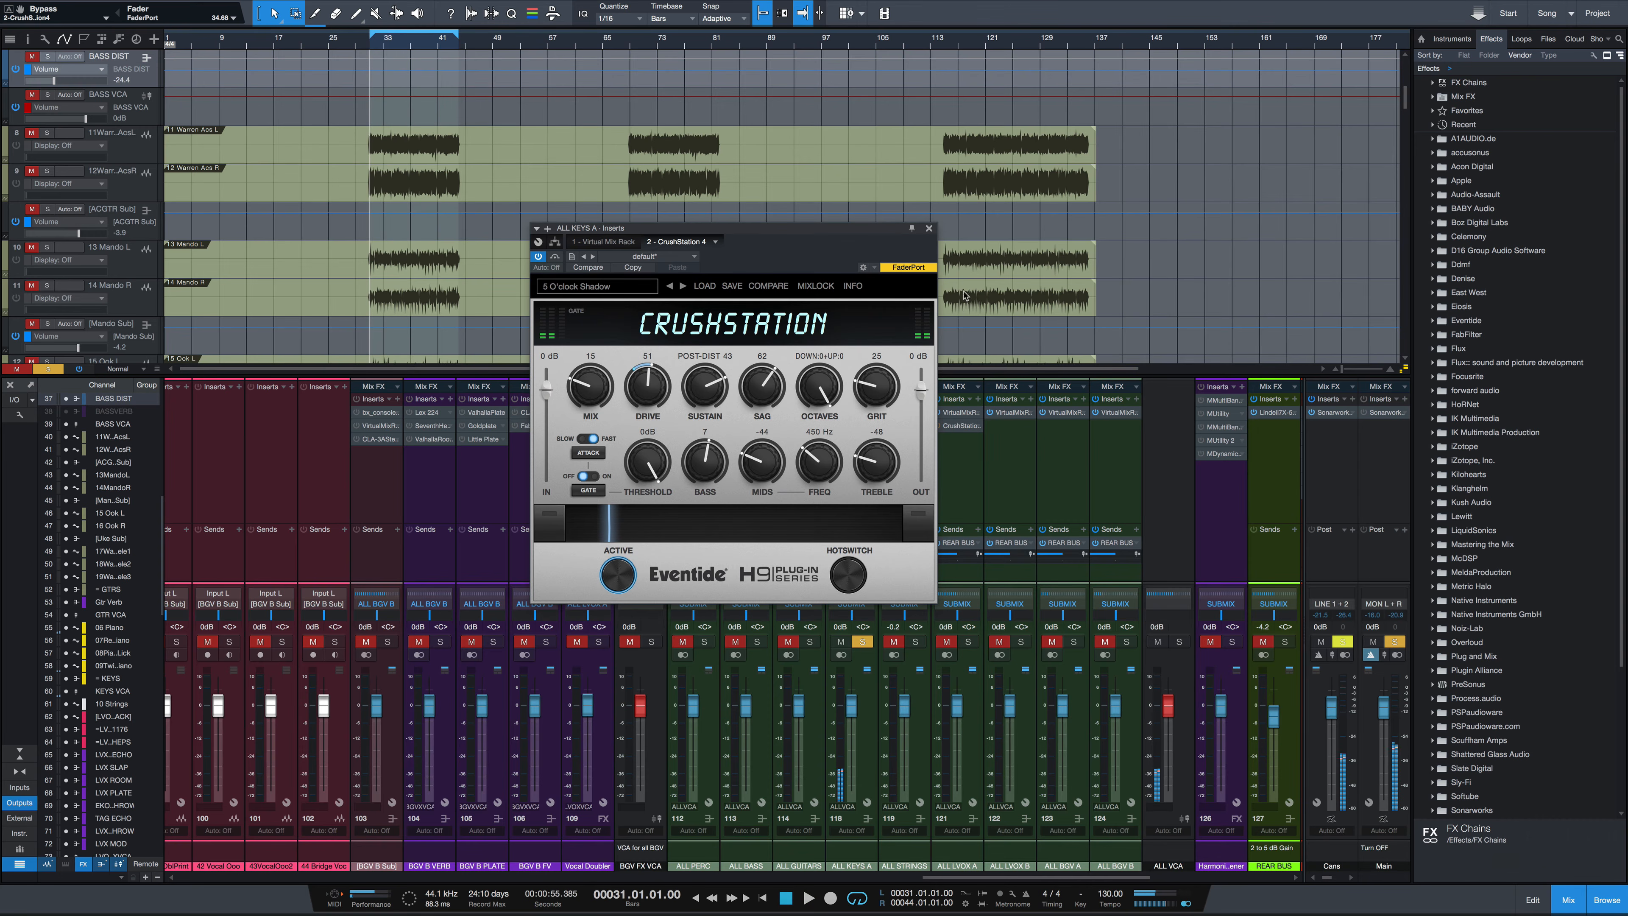
Close the keys plugin window and open the CrushStation on the ALL LVOX A channel
left_click(930, 229)
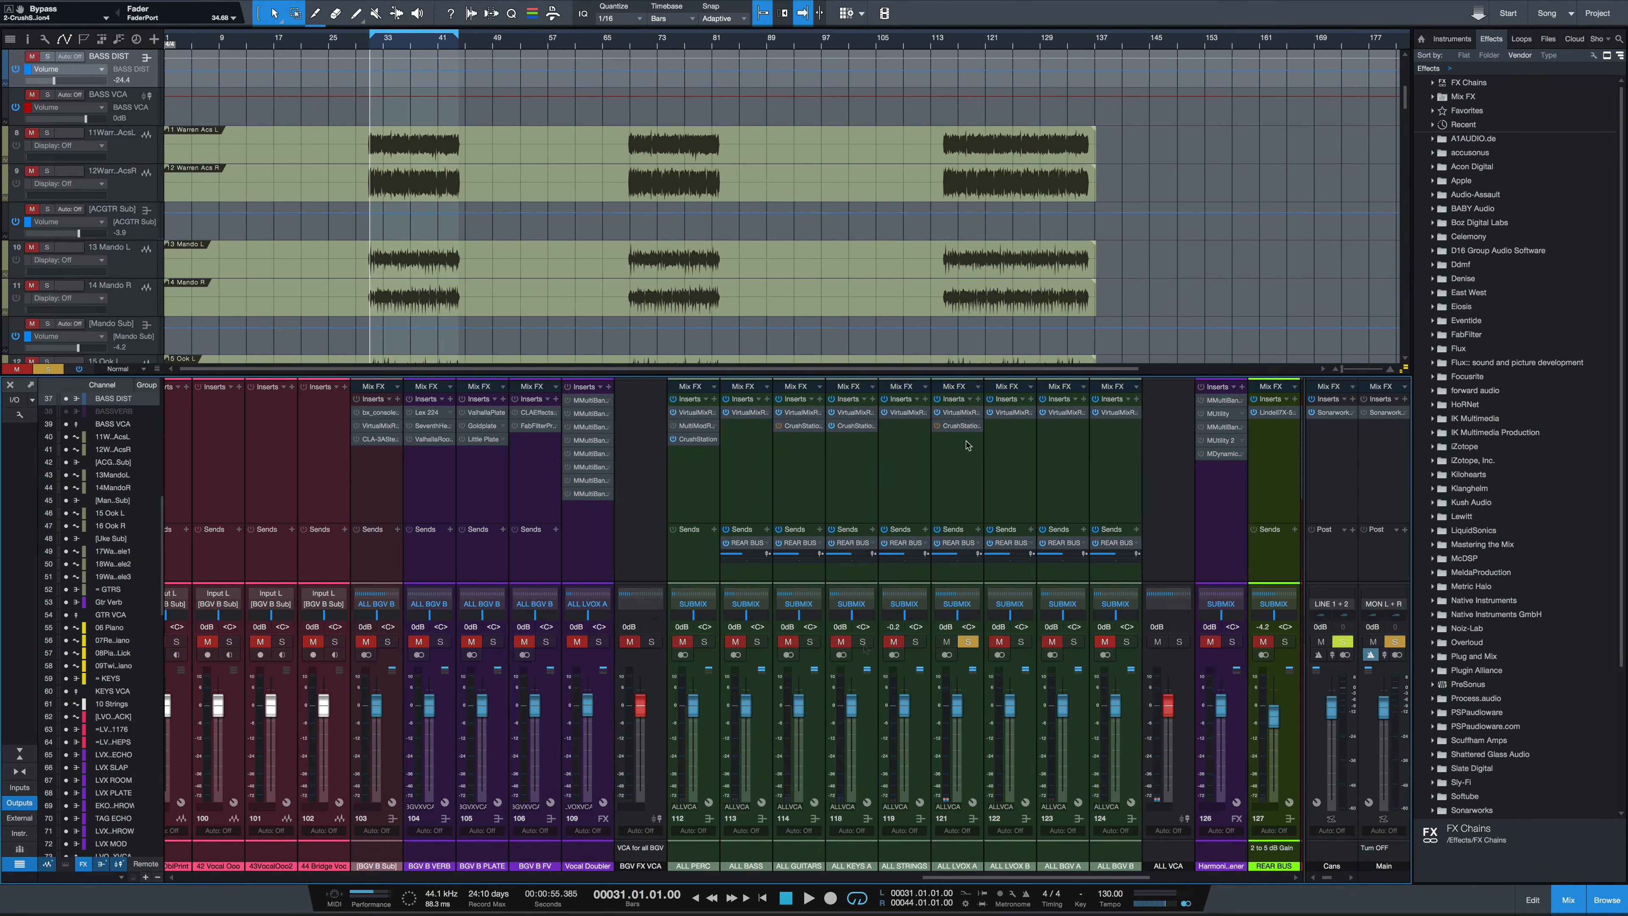
left_click(962, 425)
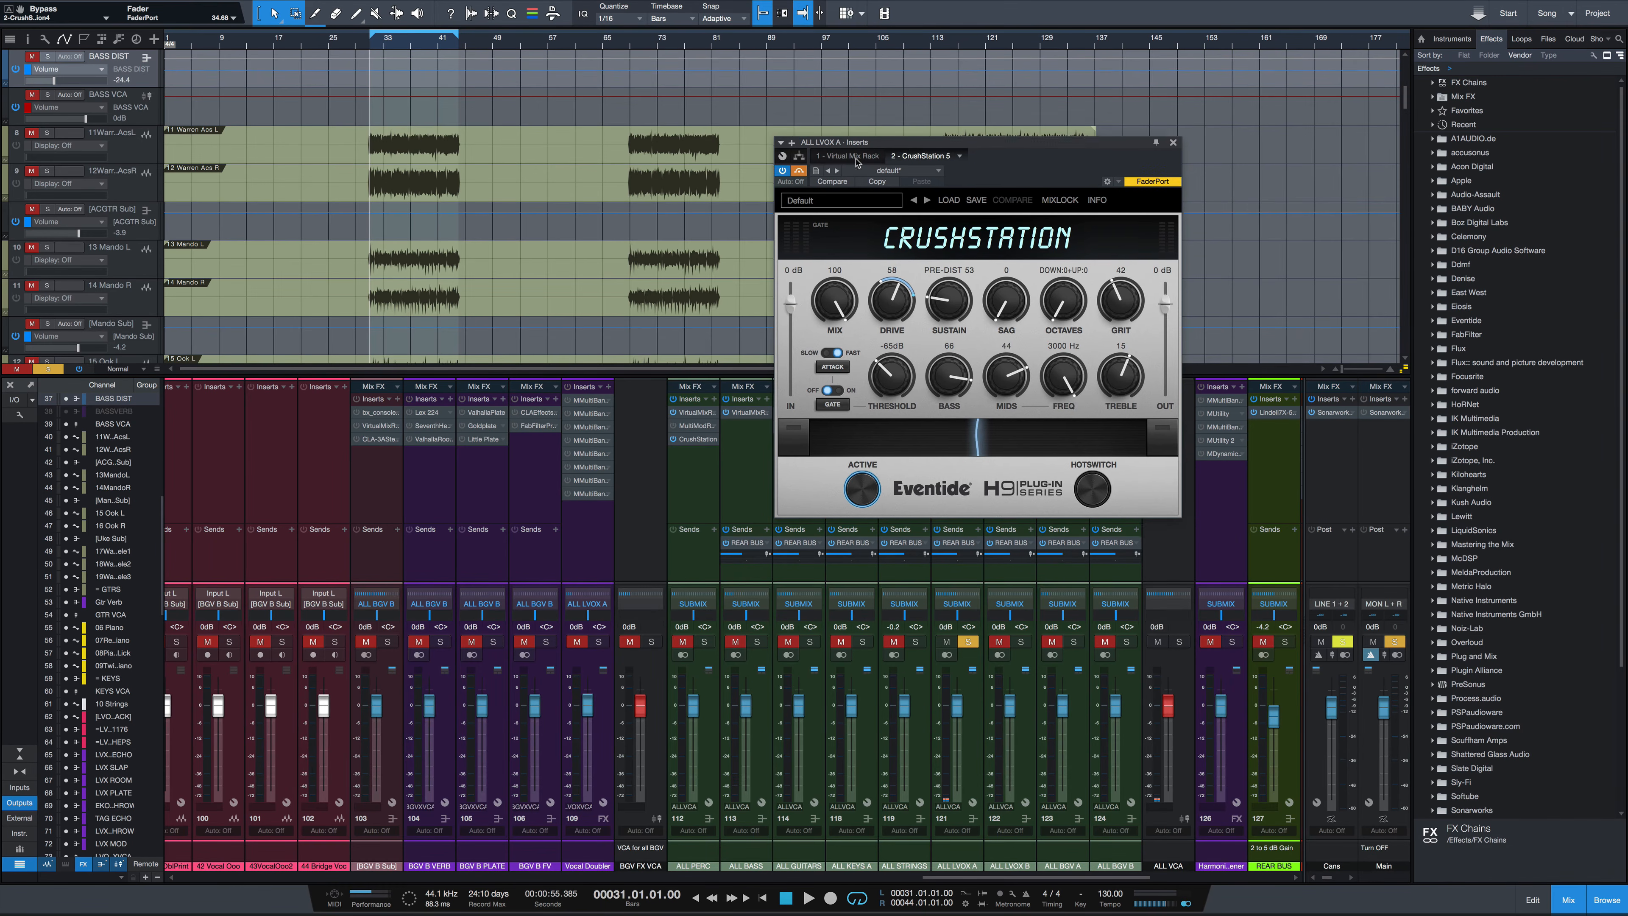
left_click_drag(913, 139, 724, 234)
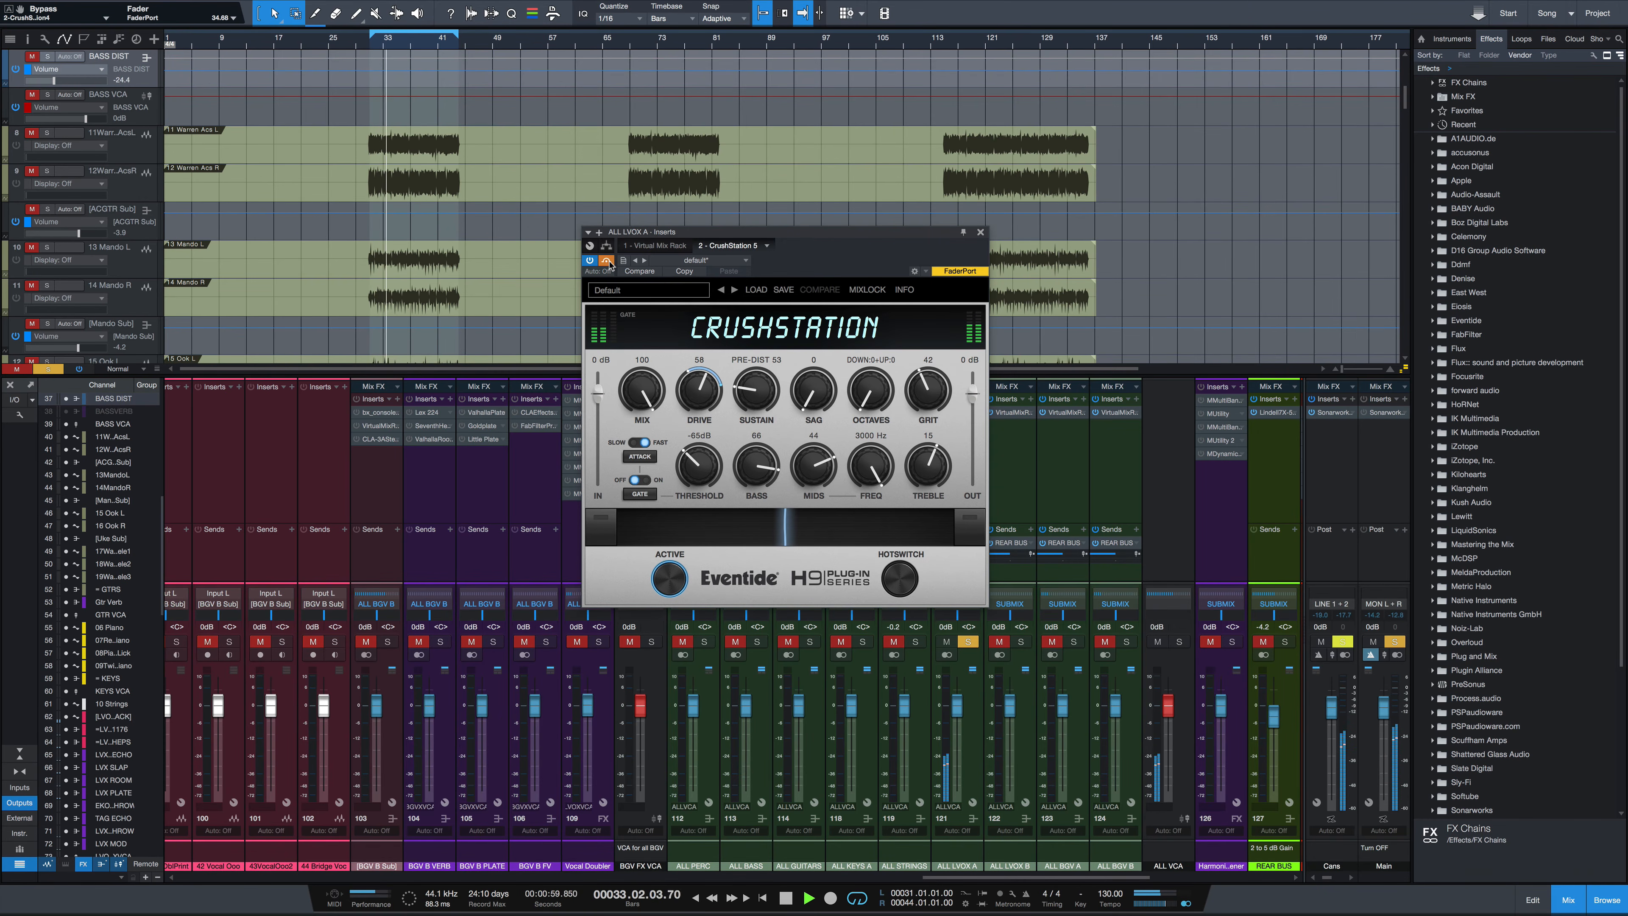
key("space")
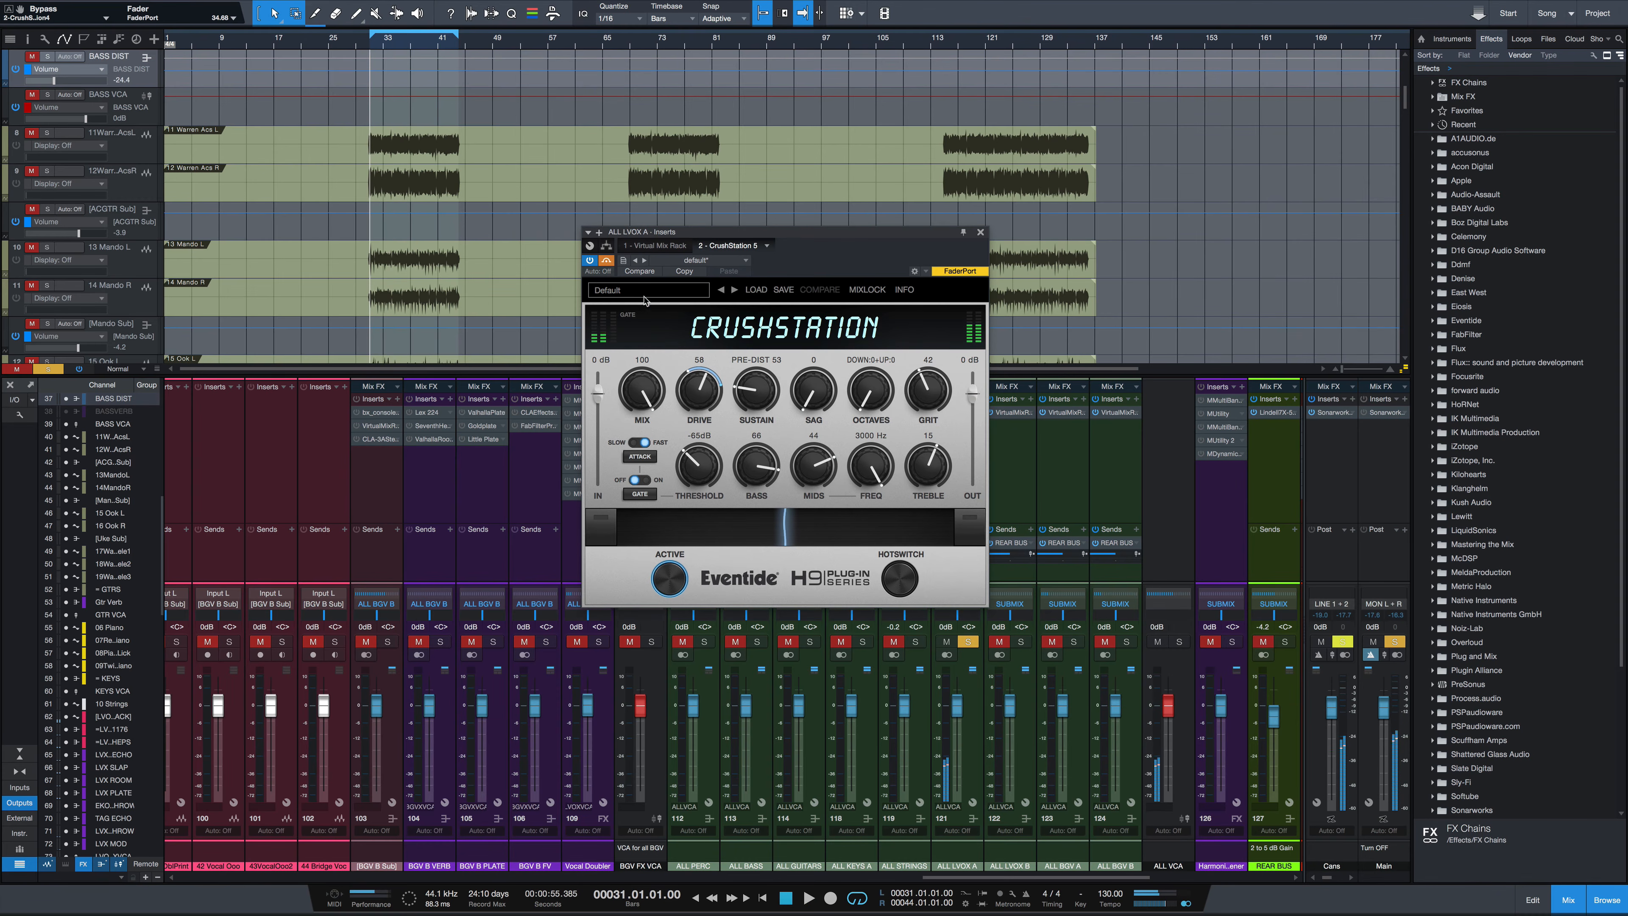
Load the Warm Vox Boost preset on the vocal CrushStation and start playback
left_click(648, 290)
mouse_move(676, 320)
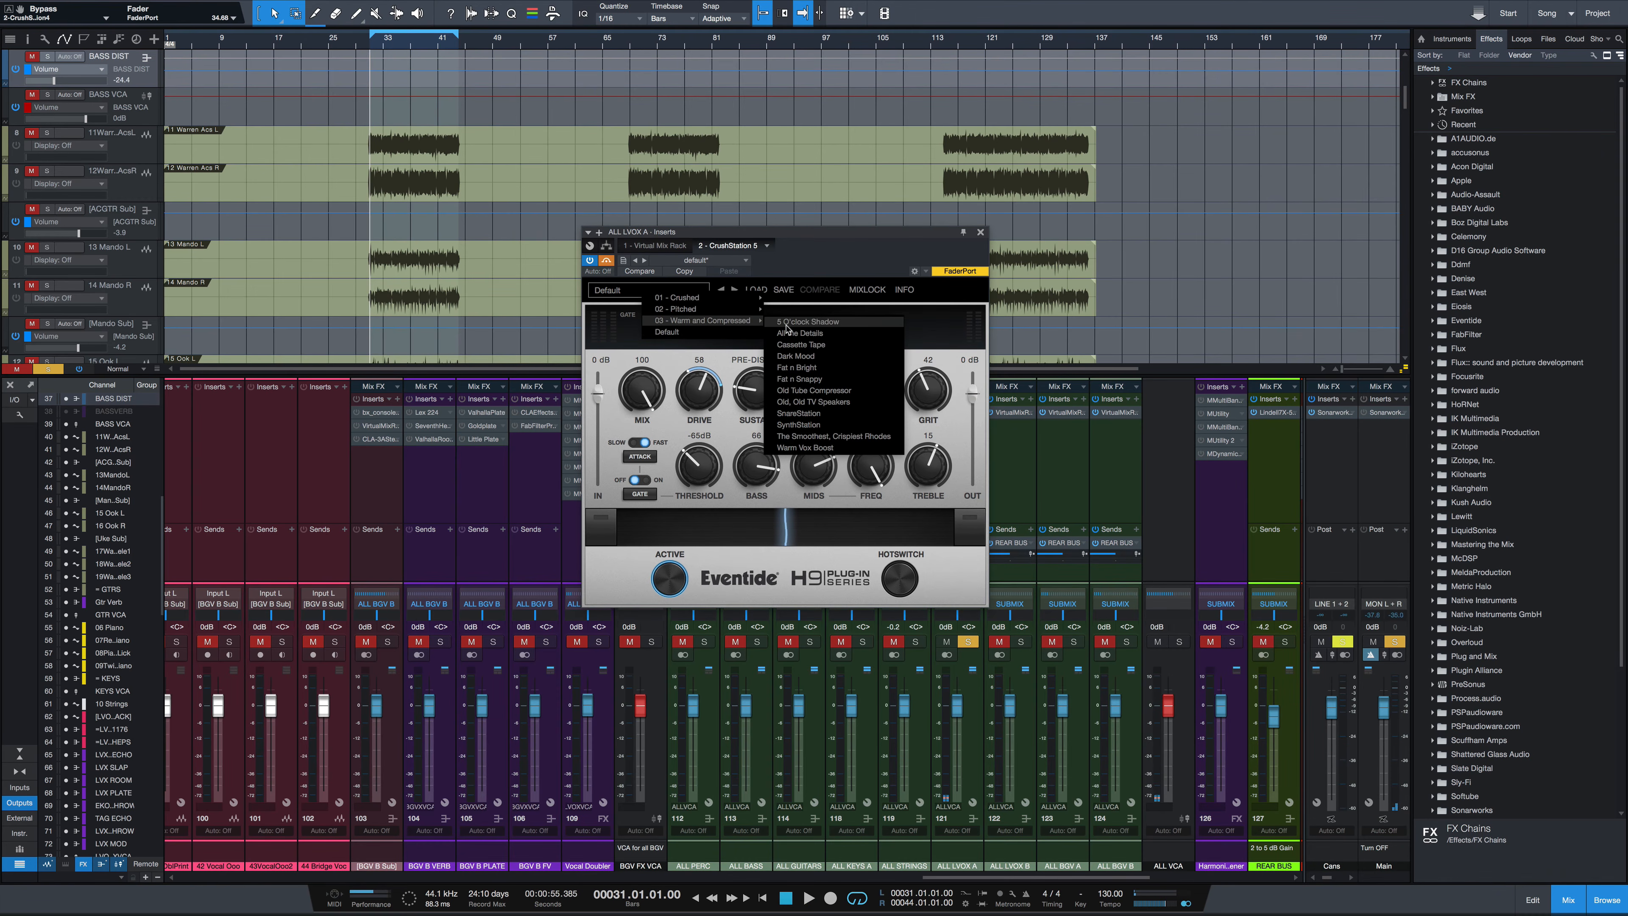
left_click(822, 446)
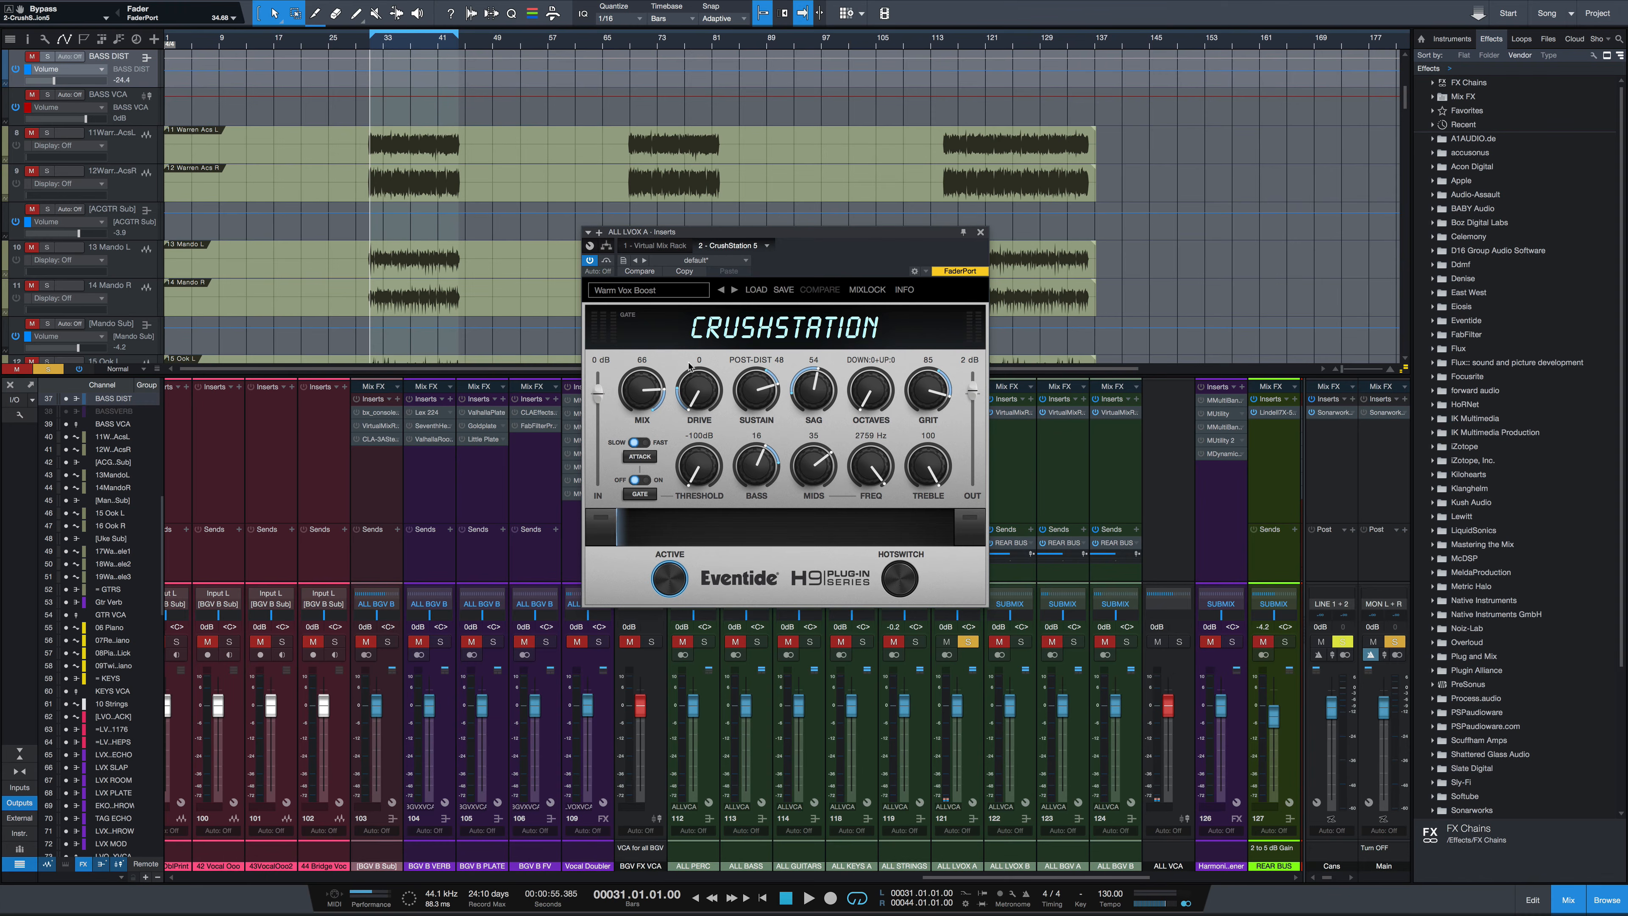
key("space")
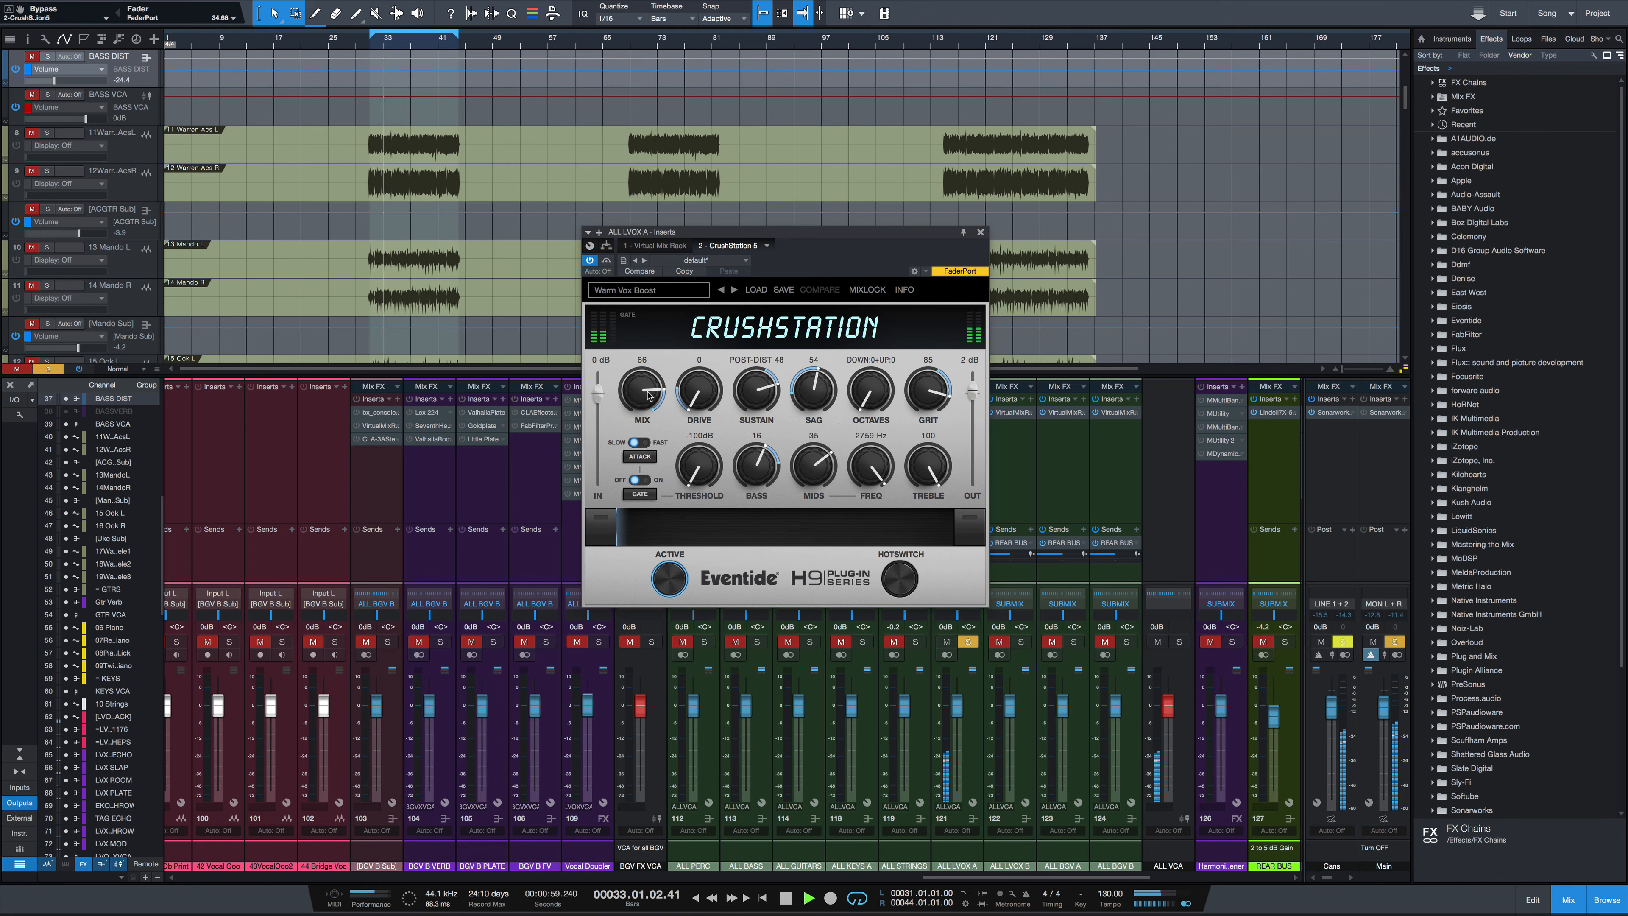
Set the vocal CrushStation Mix to 26, engage bypass to compare, and stop playback
left_click_drag(648, 395, 648, 463)
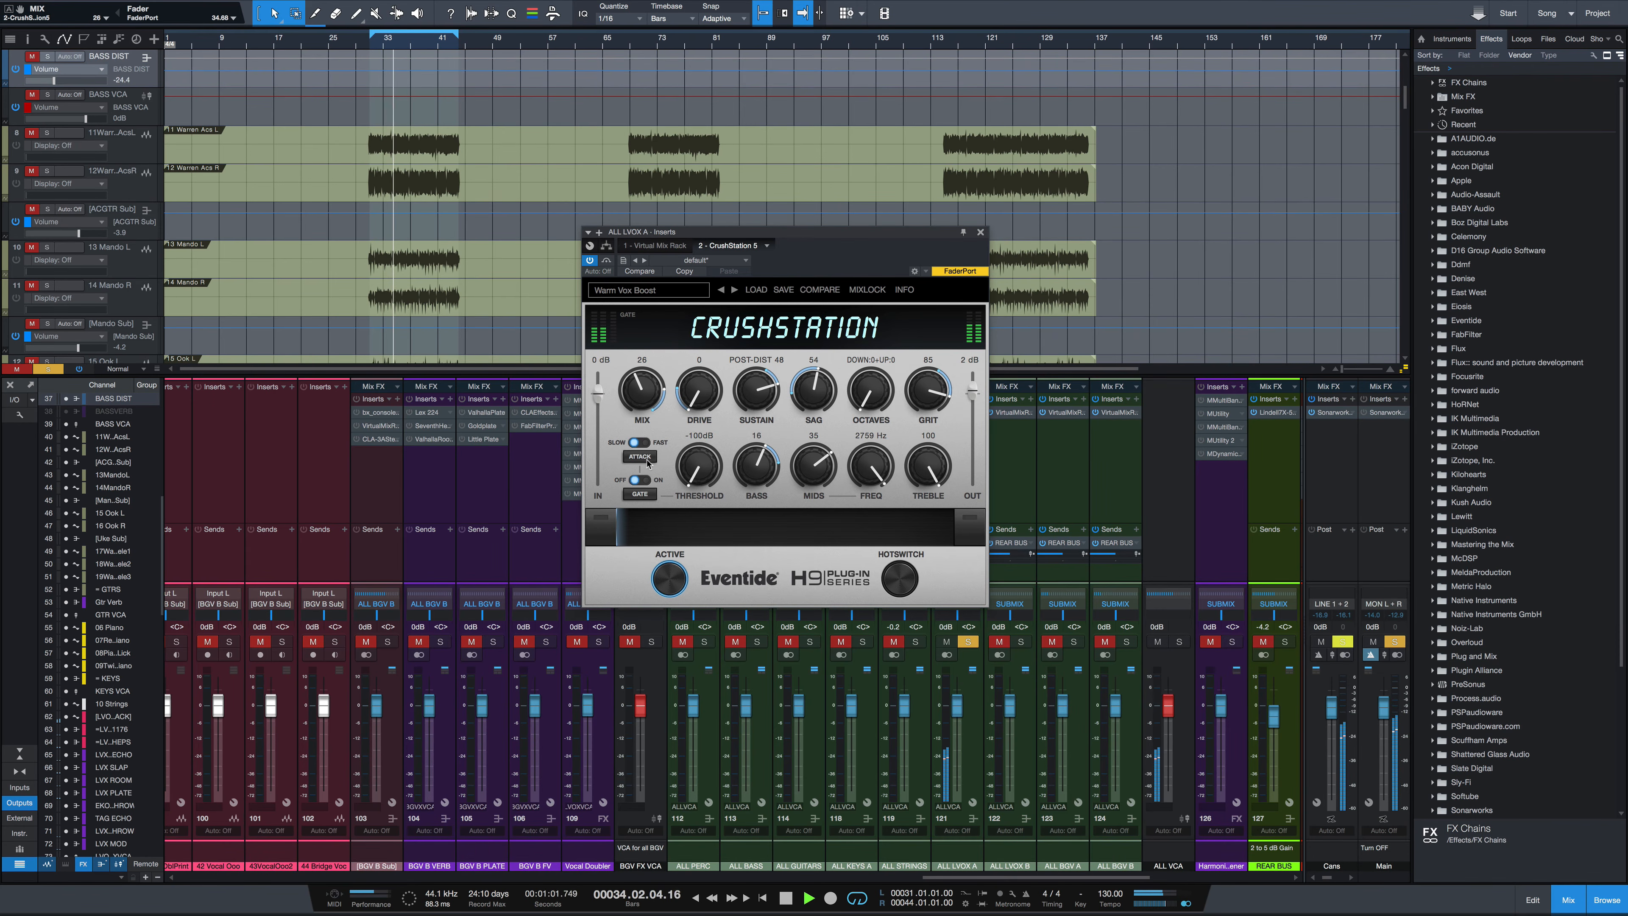
left_click(605, 261)
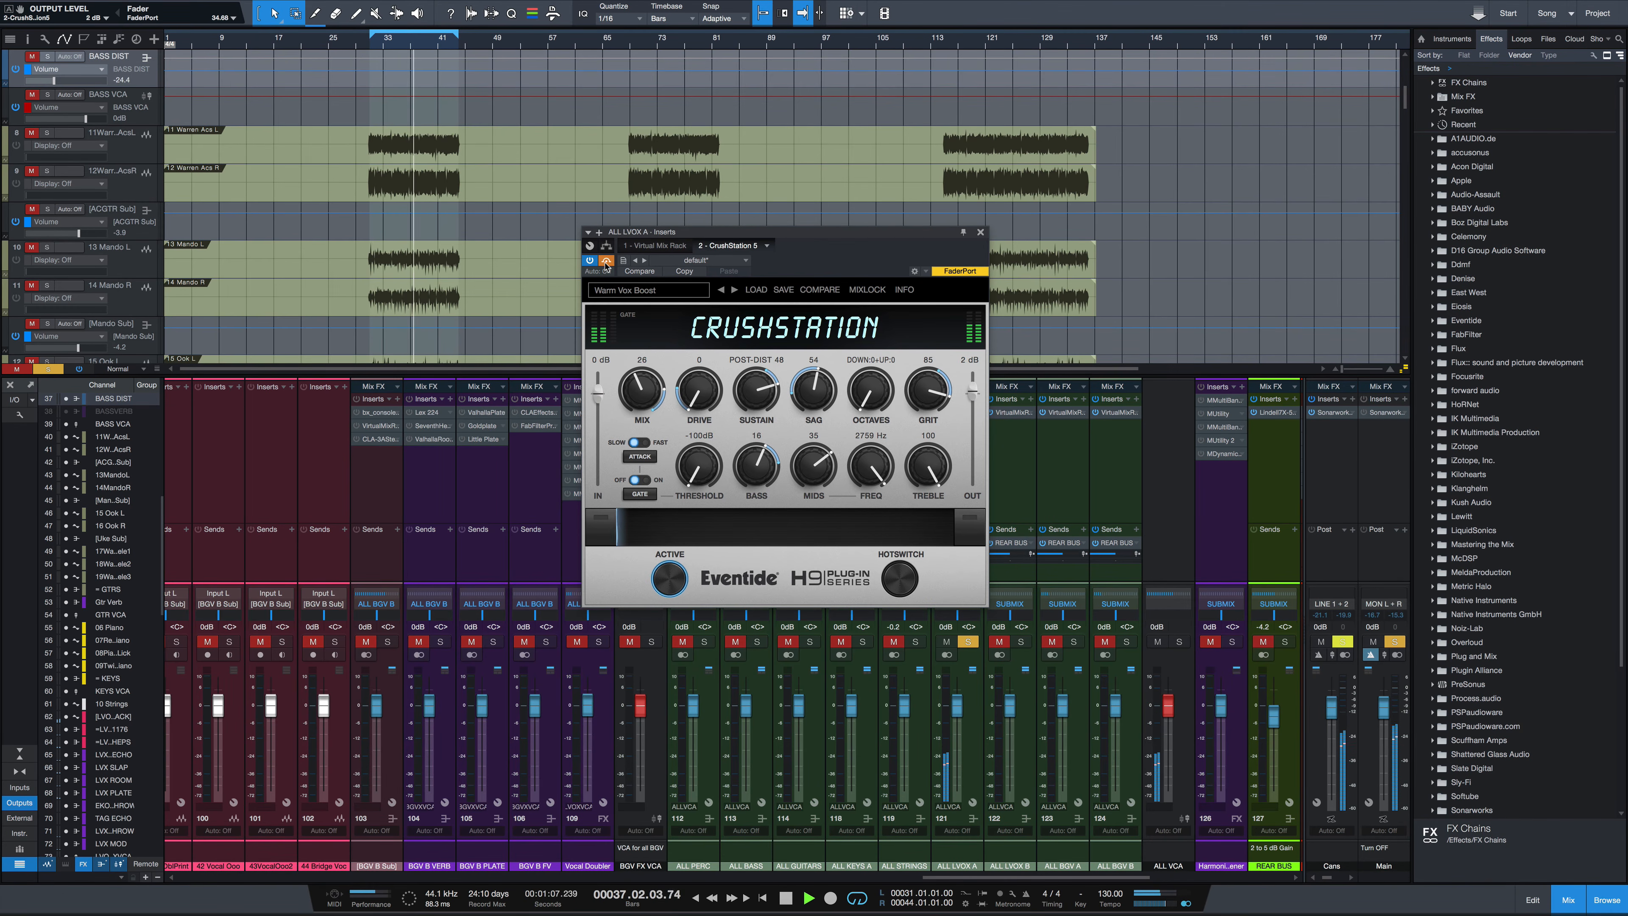
key("space")
Reposition the plugin window, resume playback and set the Mix to 45
left_click_drag(737, 237, 602, 296)
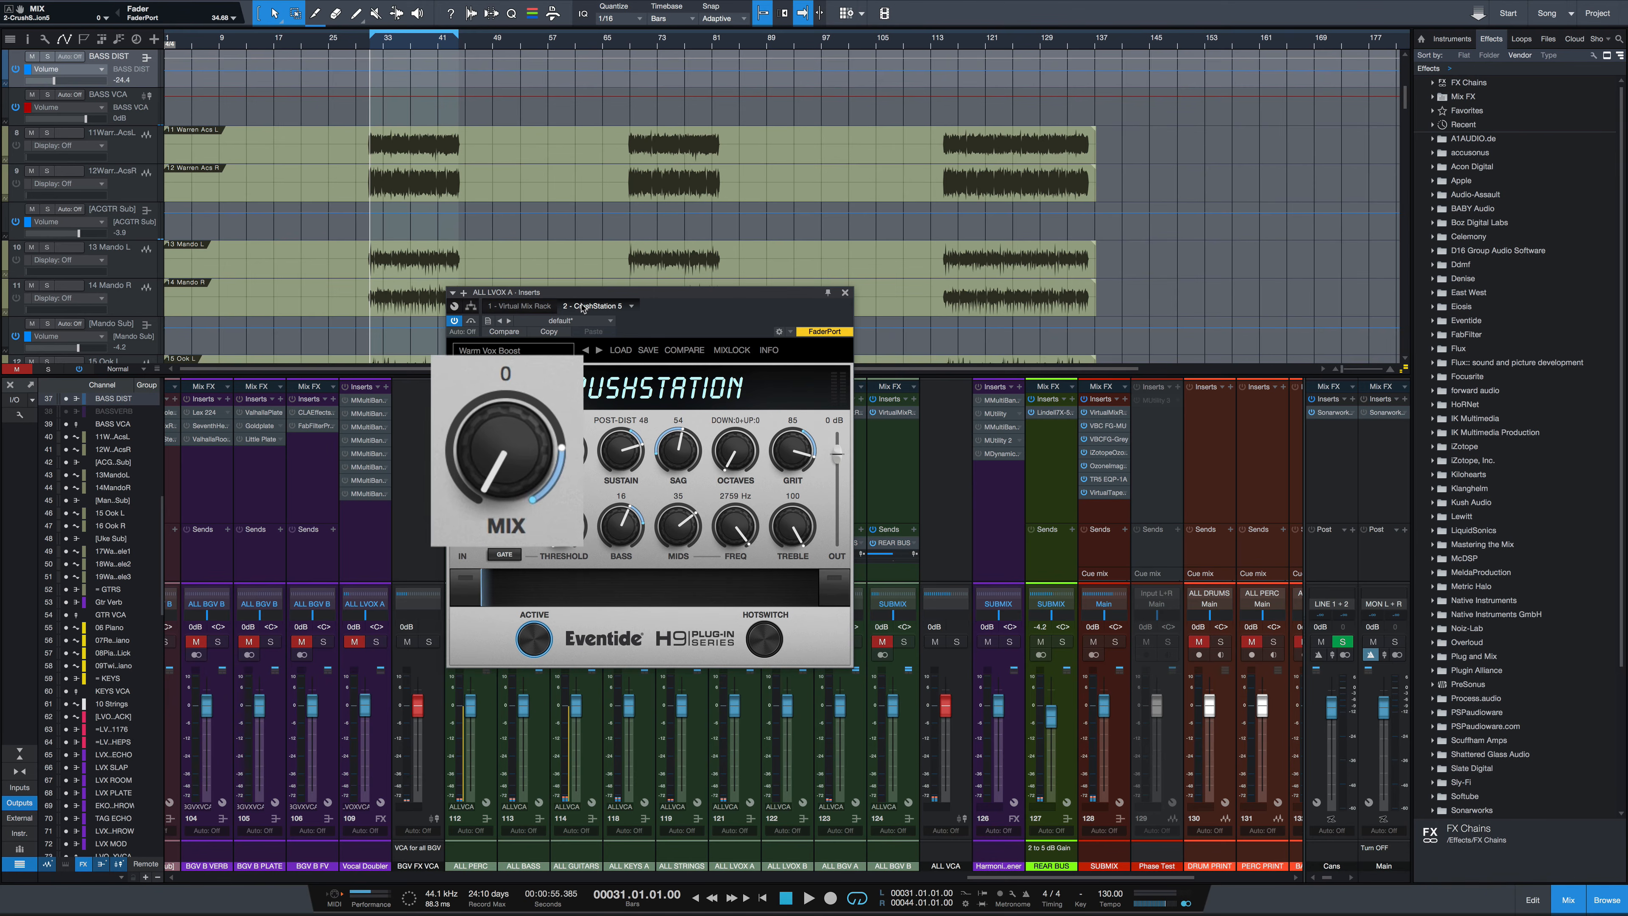
key("space")
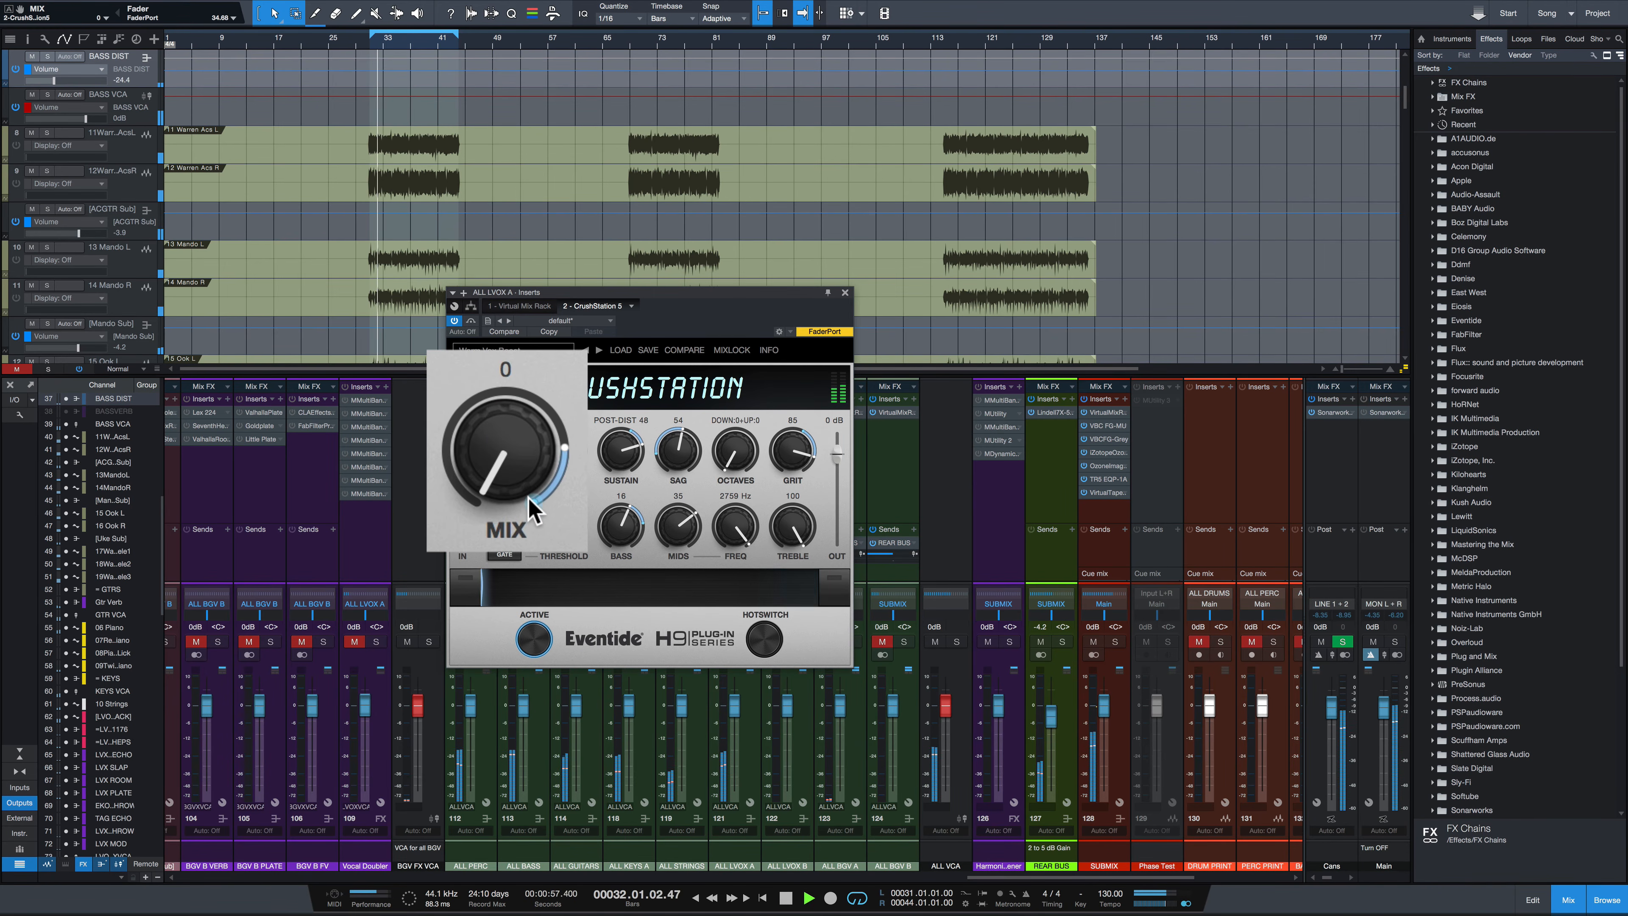
left_click_drag(511, 496, 518, 355)
left_click_drag(500, 485, 504, 462)
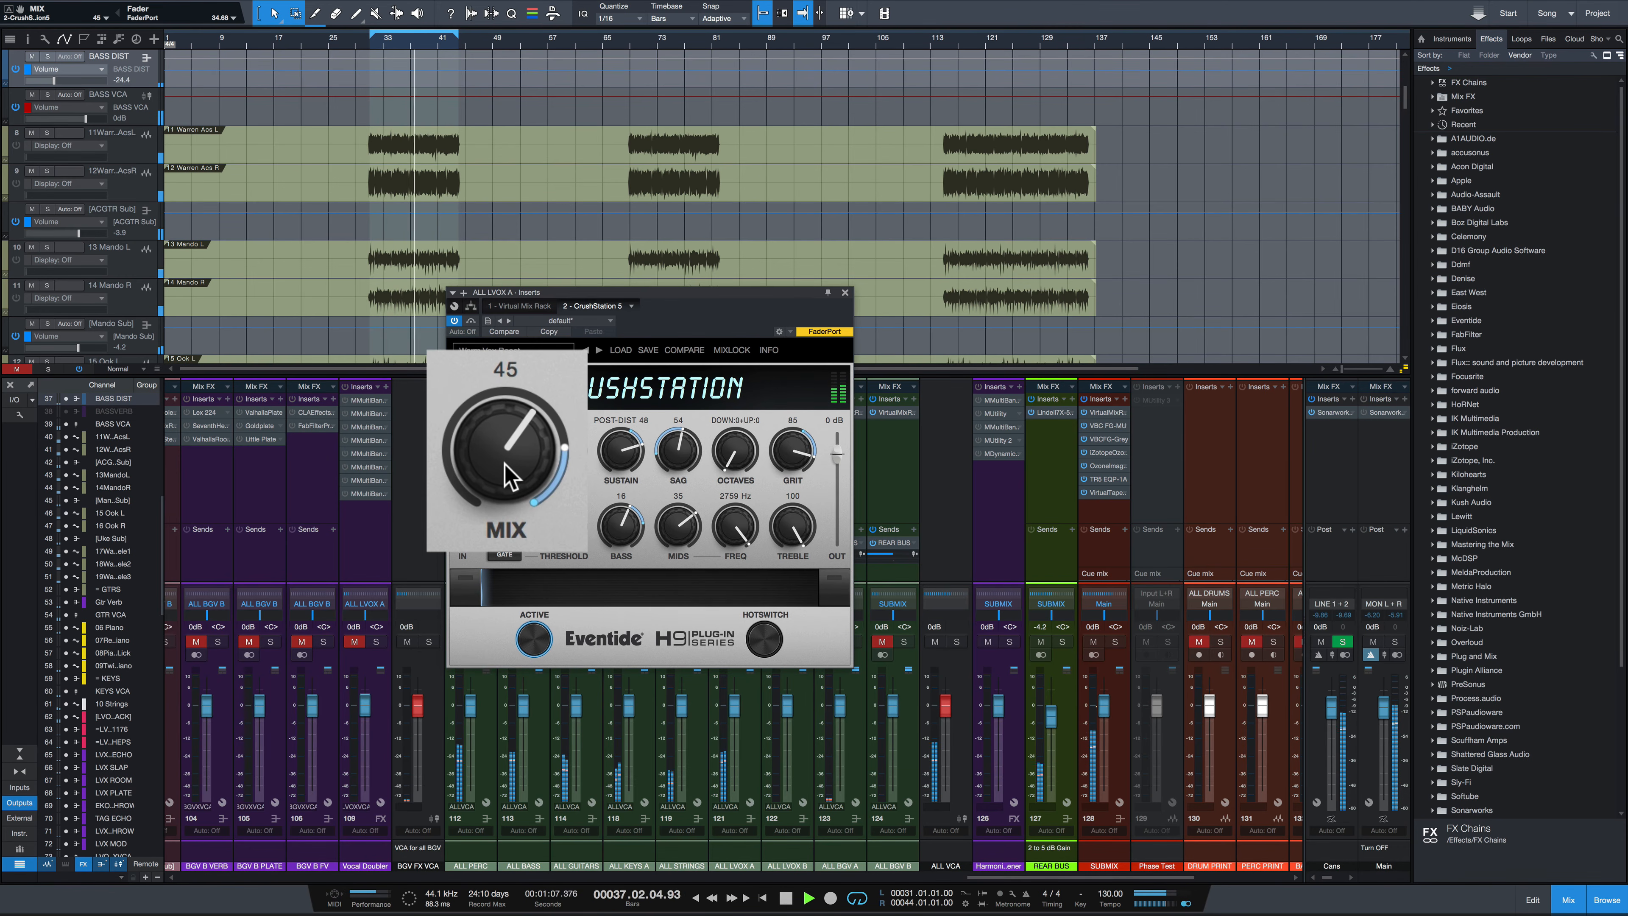
Toggle bypass on and off to compare, then set Mids to 15 and Mix to 42
left_click(471, 322)
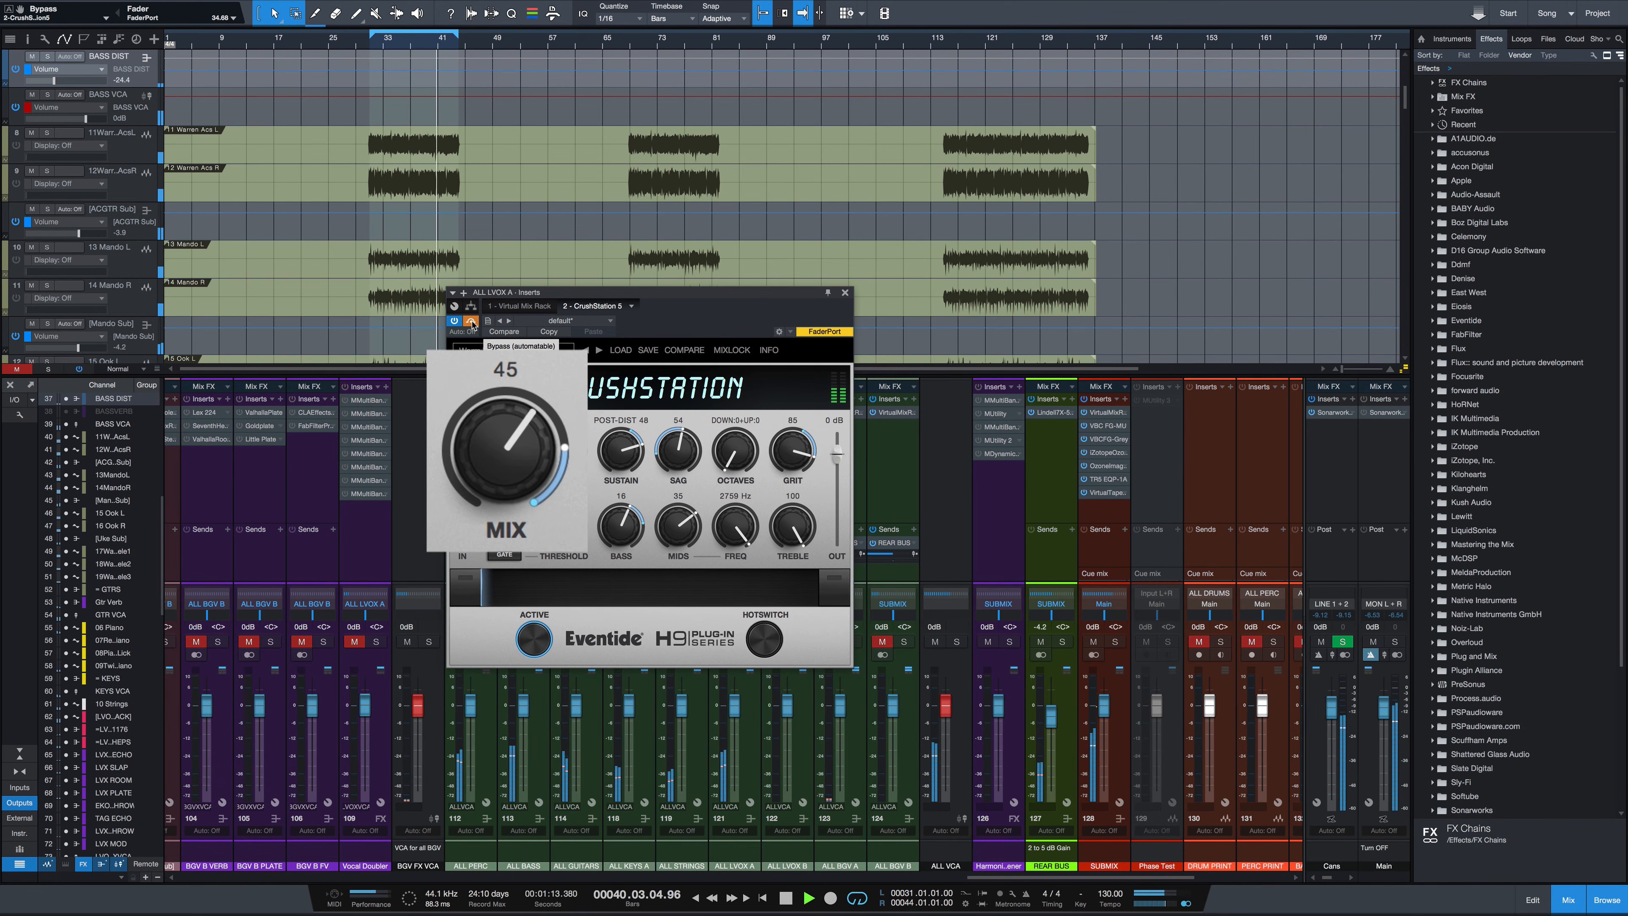
left_click(472, 323)
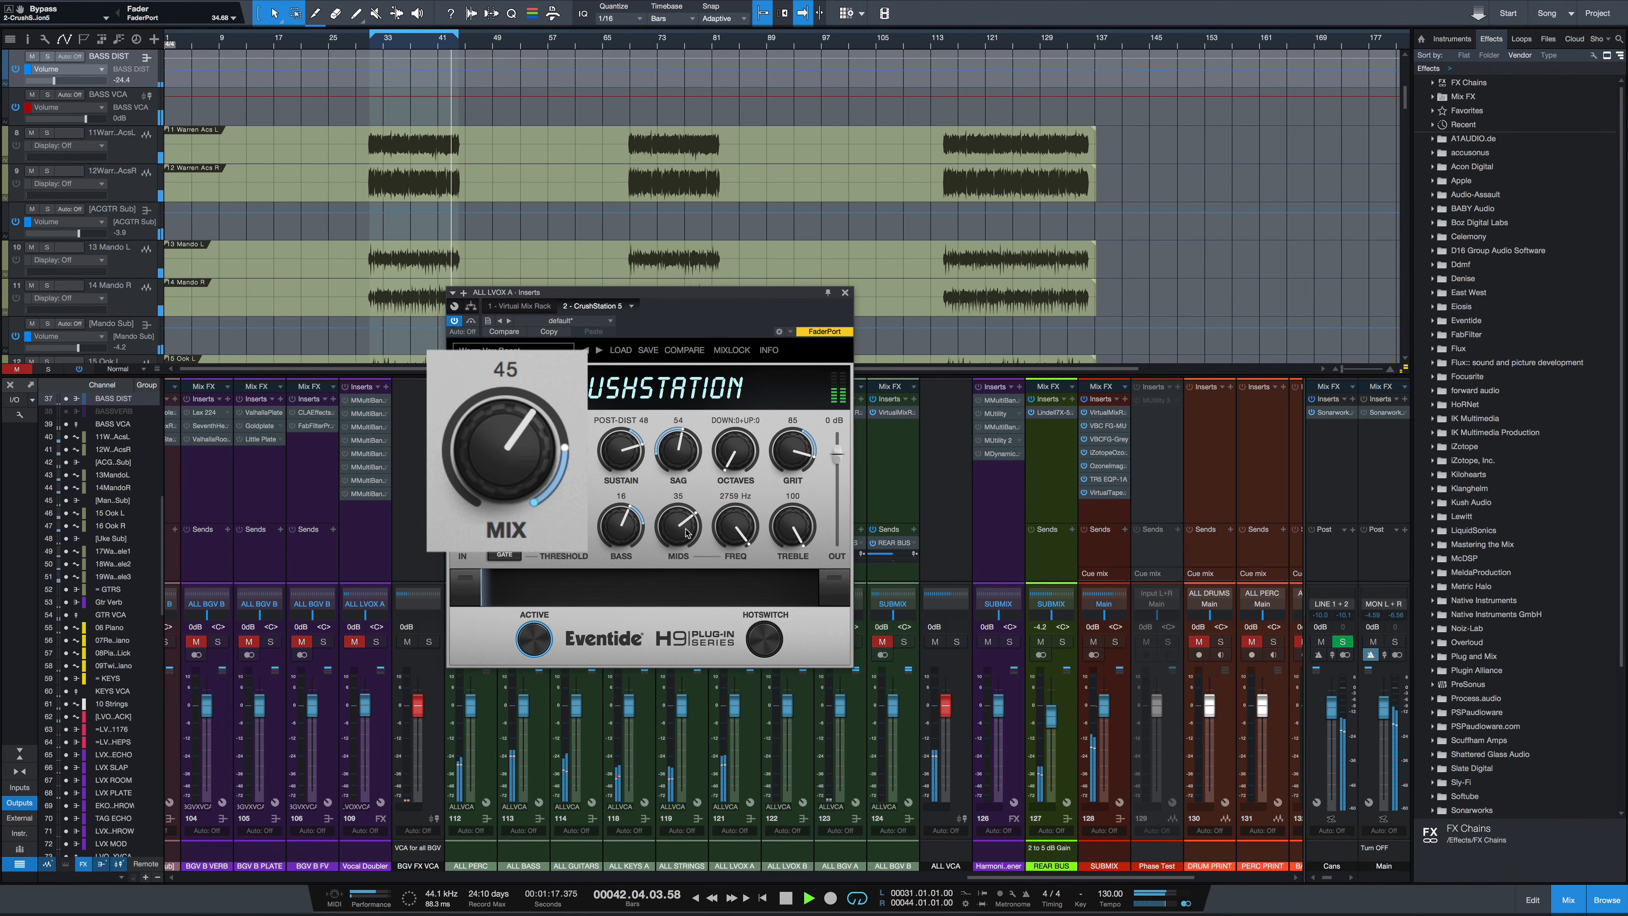
left_click_drag(687, 533, 688, 550)
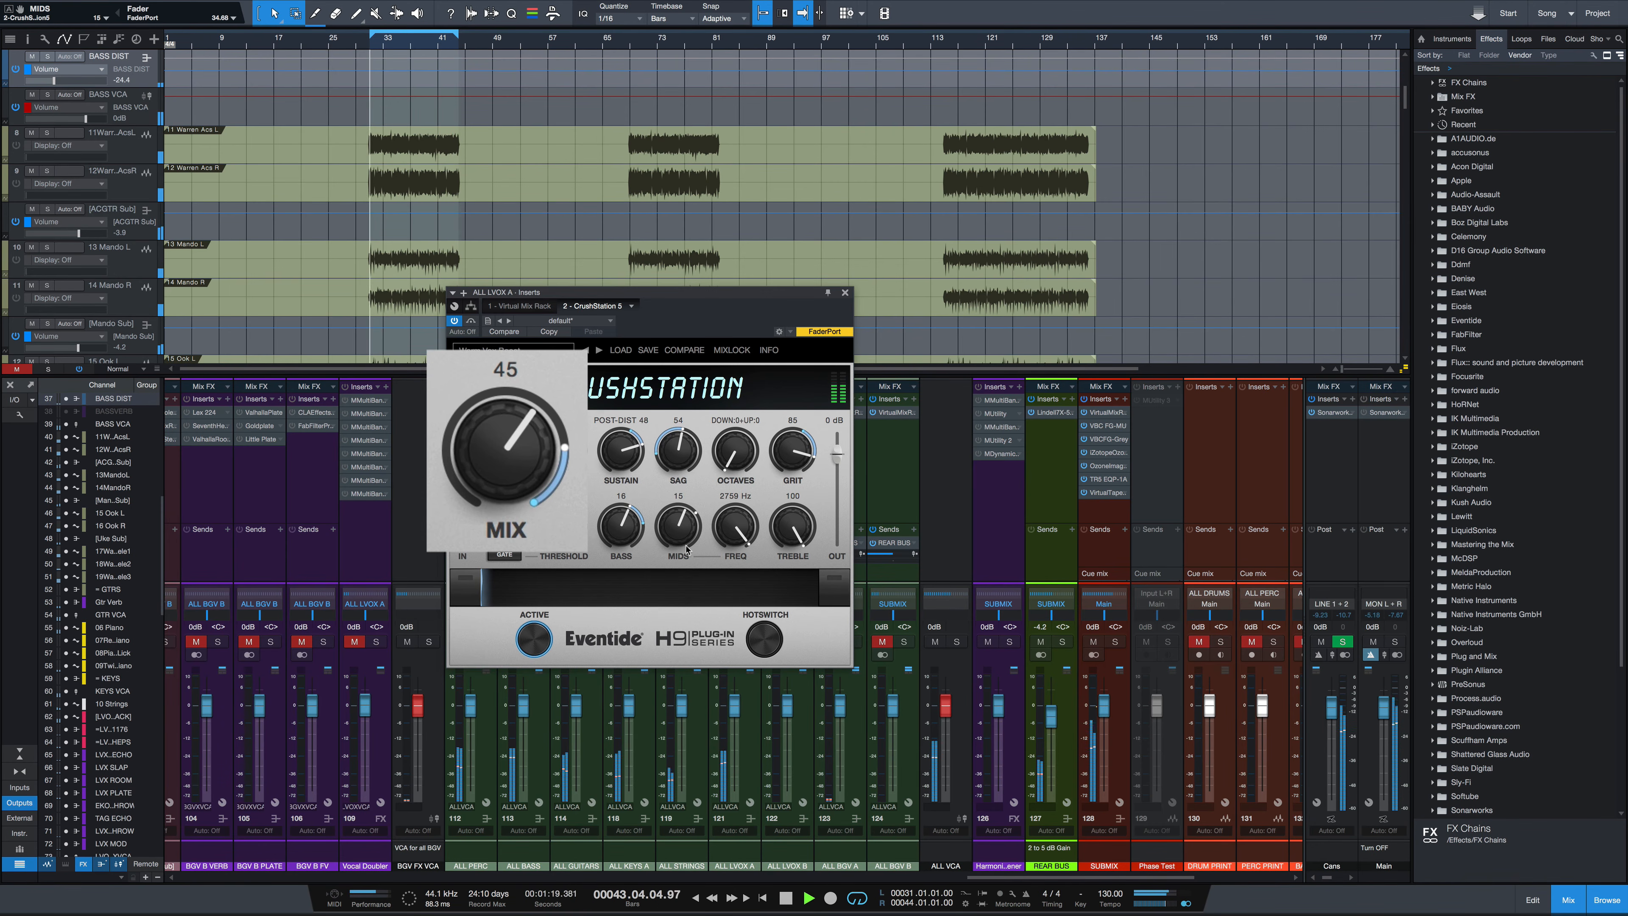
left_click_drag(518, 439, 518, 444)
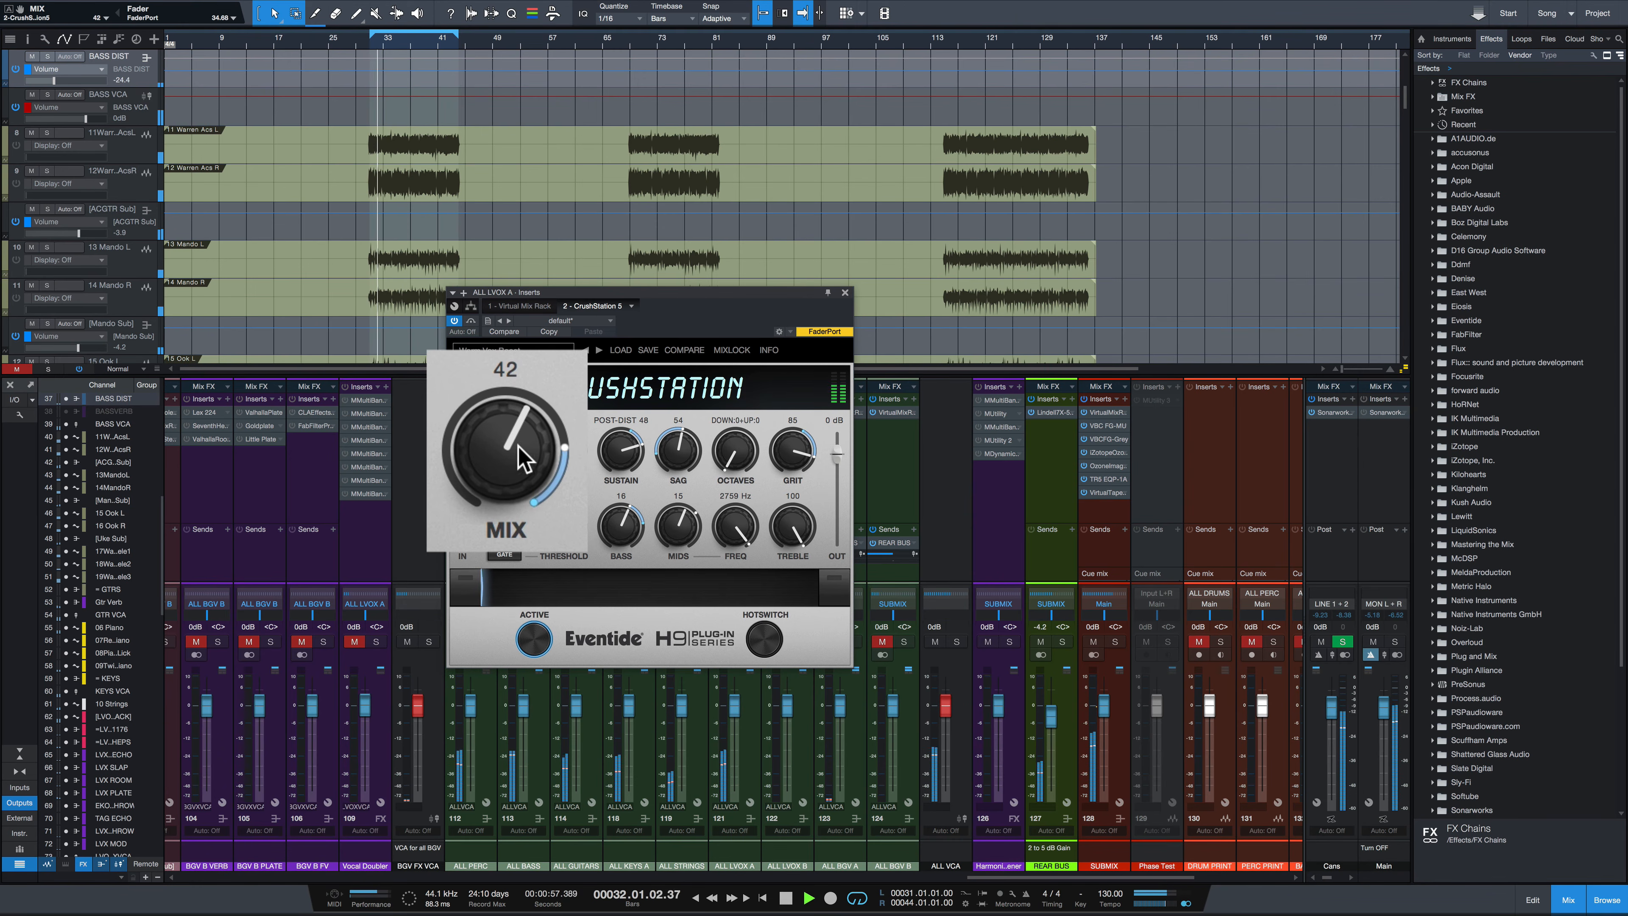
Toggle bypass on and off again to compare the vocals, then restart playback from the beginning
left_click(470, 322)
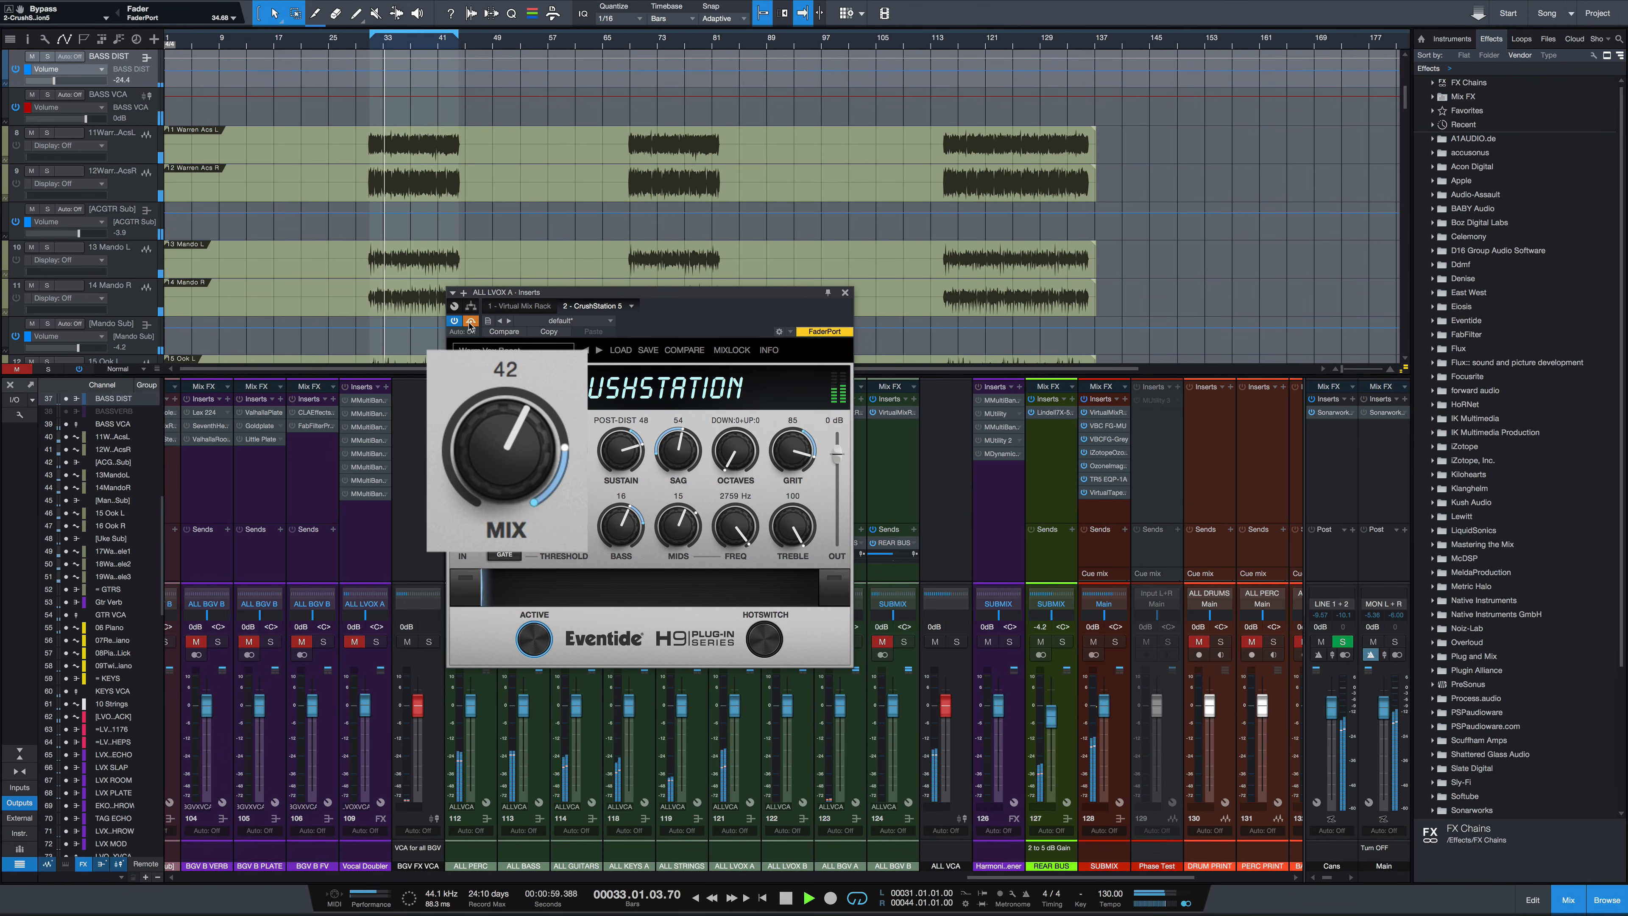
left_click(471, 322)
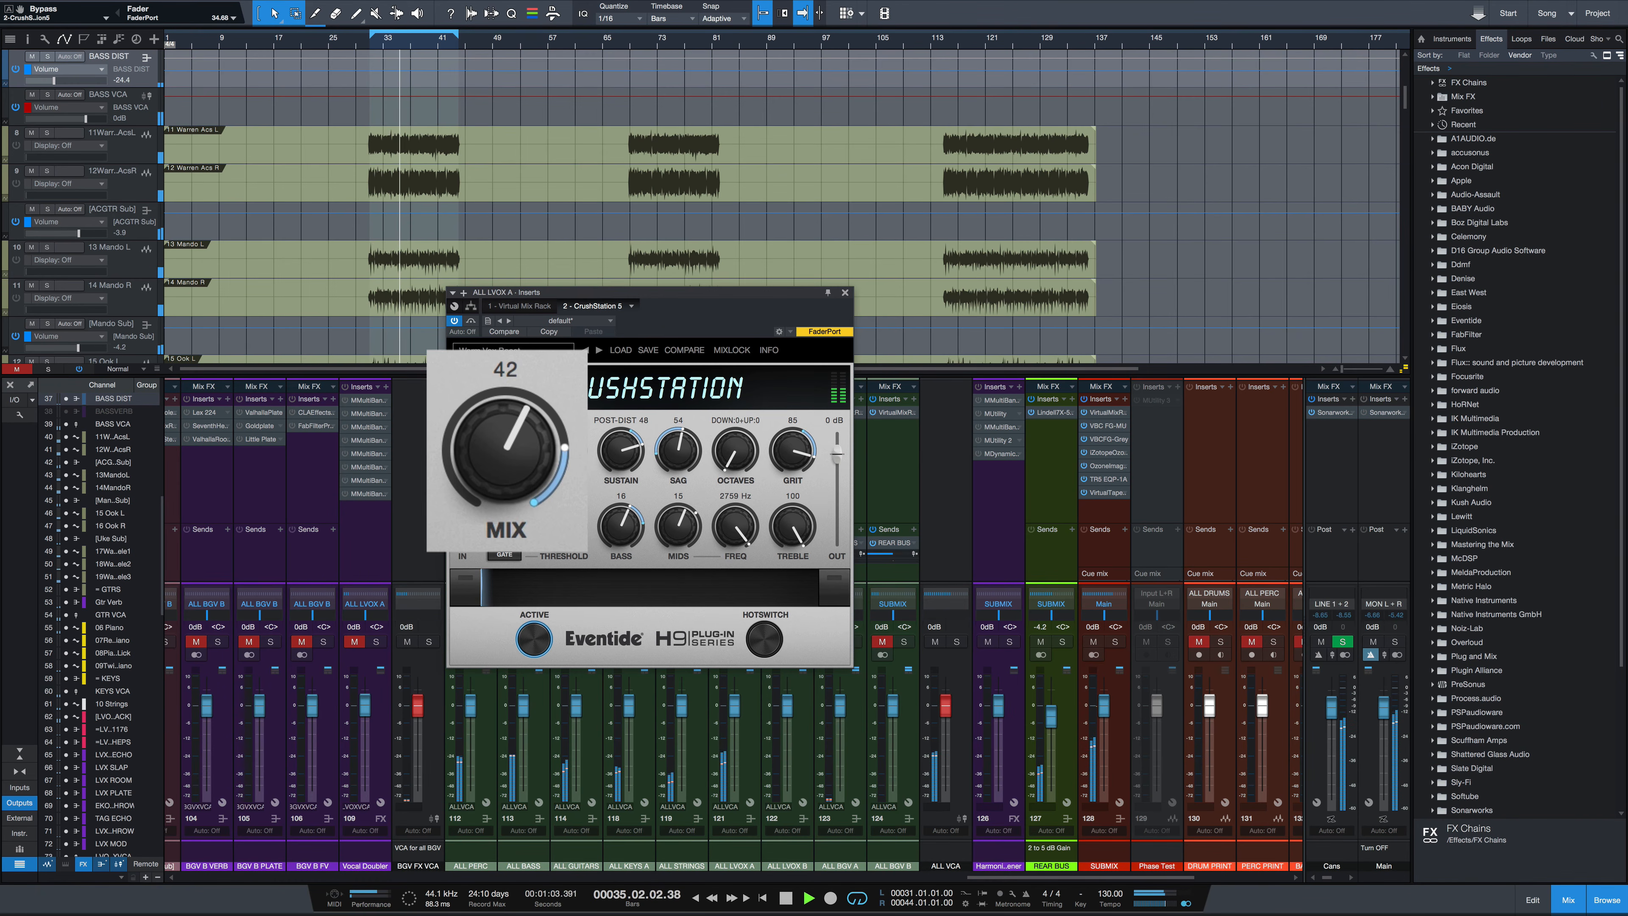
key("space")
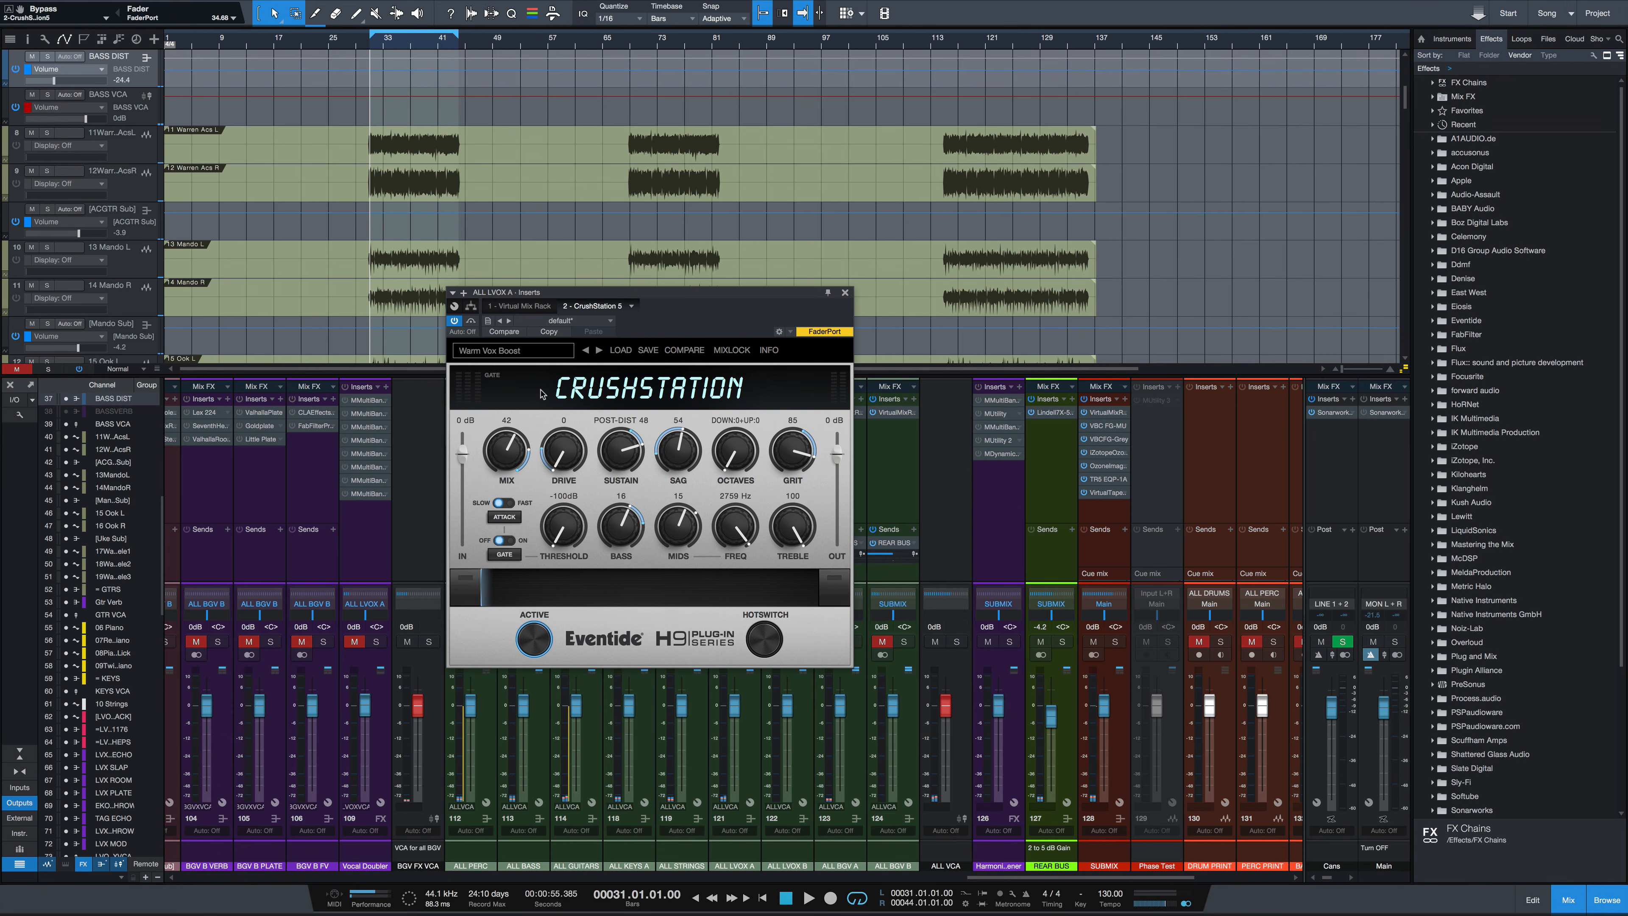
key("space")
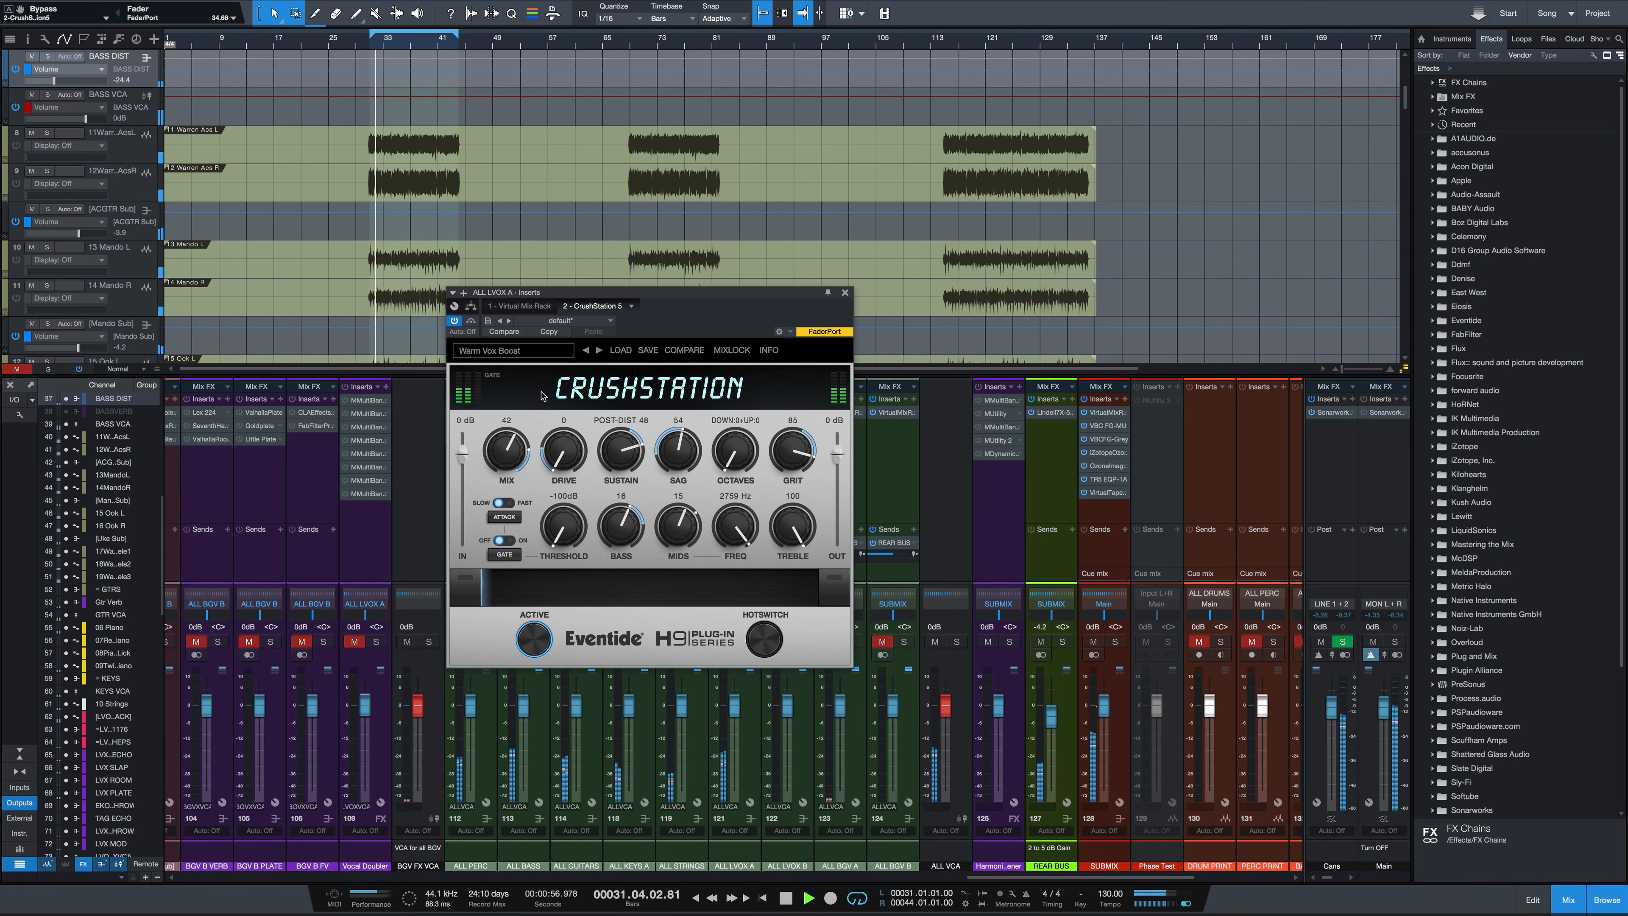
Sweep the Mix from 34 up to 100 and back to 37, restarting playback
left_click_drag(507, 459, 506, 470)
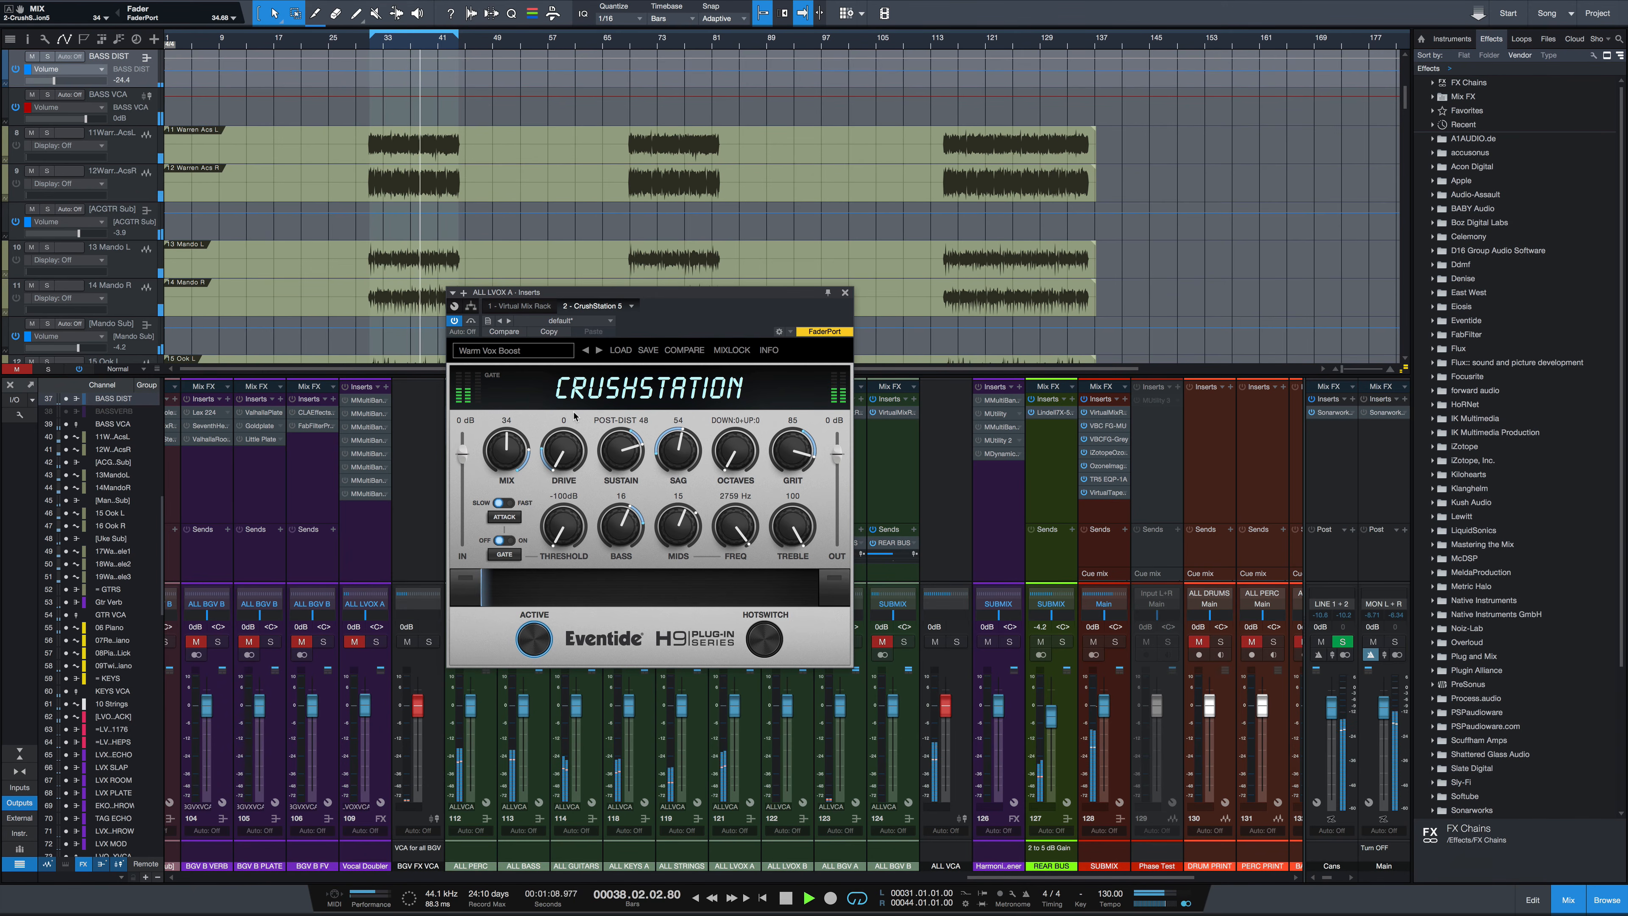
left_click_drag(513, 452, 508, 441)
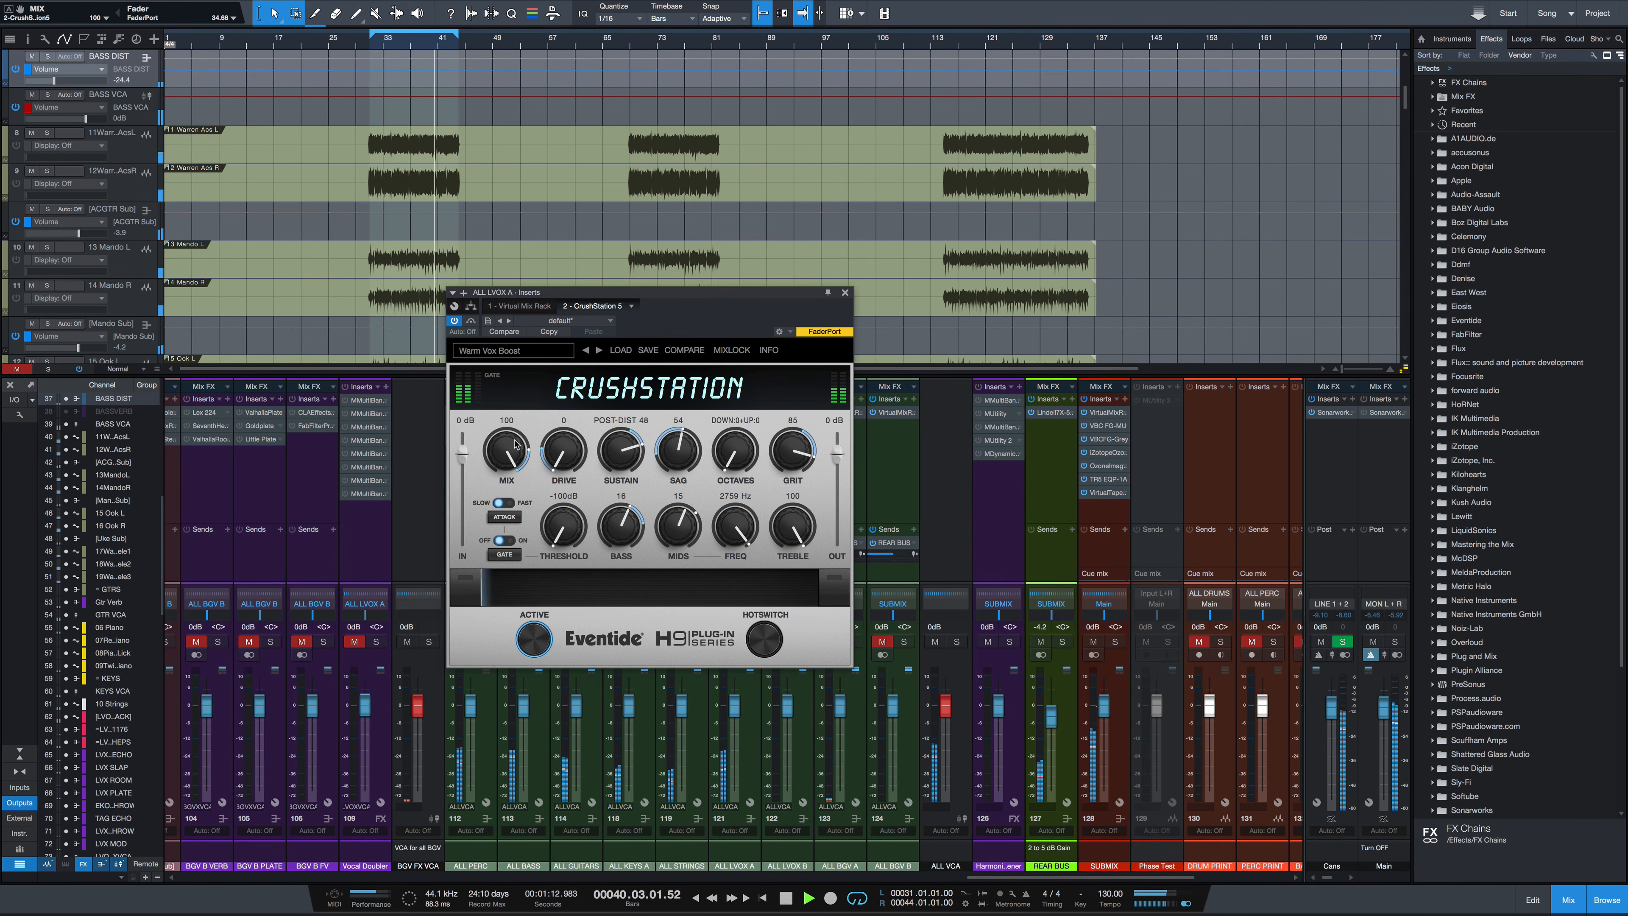
key("space")
mouse_move(511, 451)
left_mouse_down()
mouse_move(510, 532)
mouse_move(517, 464)
left_mouse_up()
key("space")
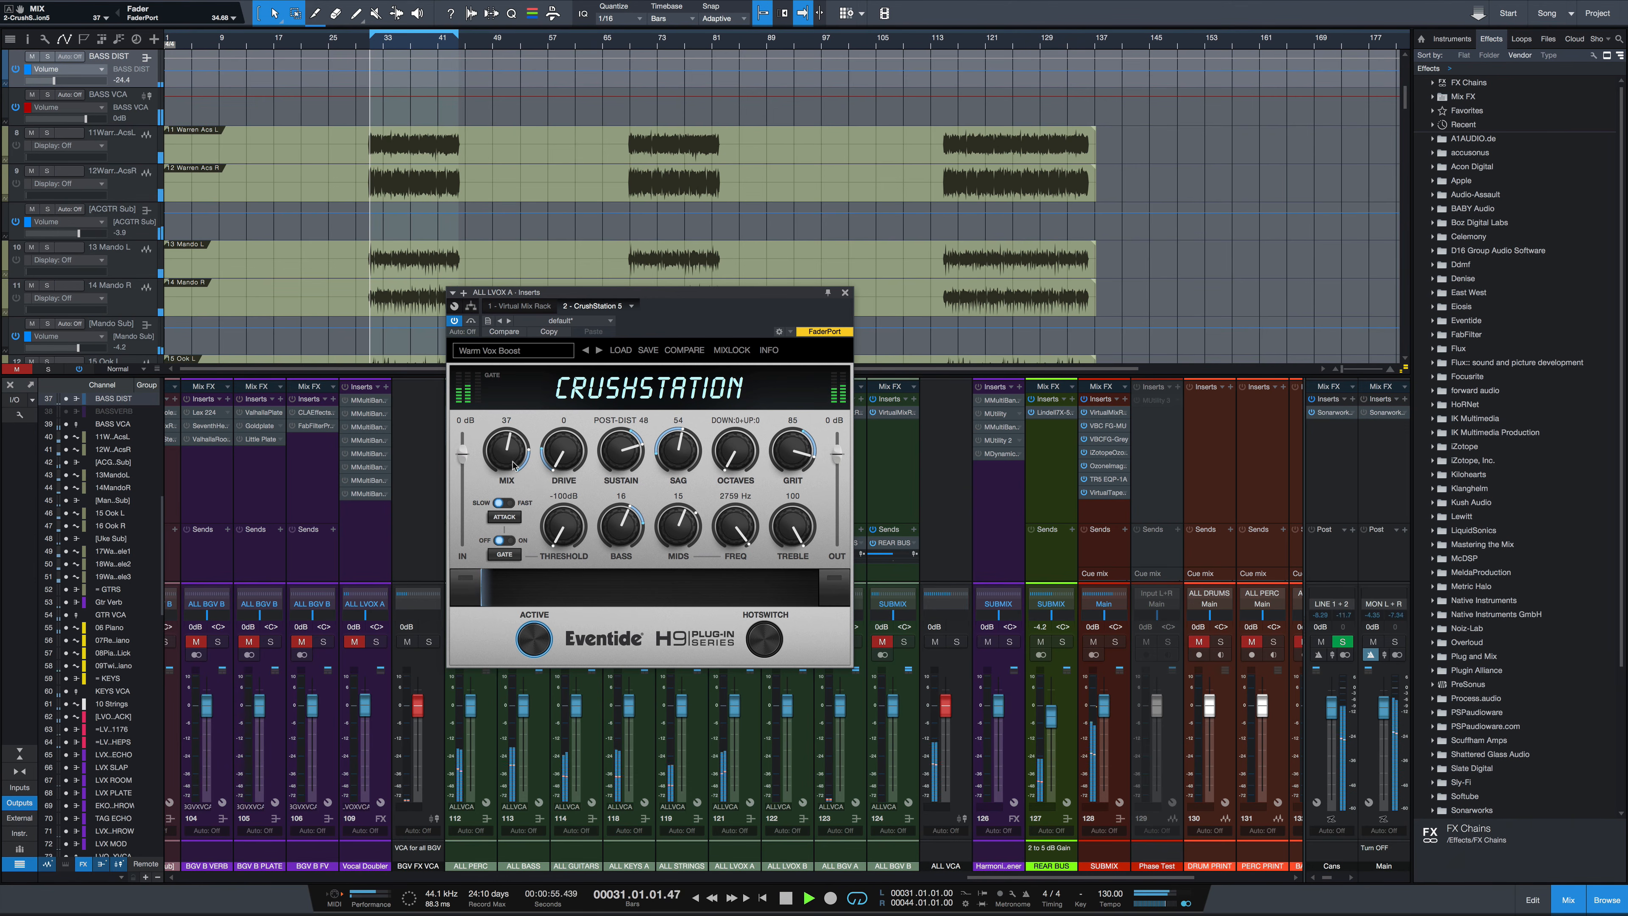
Toggle bypass on and off to compare, set the Mix to 39 and stop playback
left_click(471, 322)
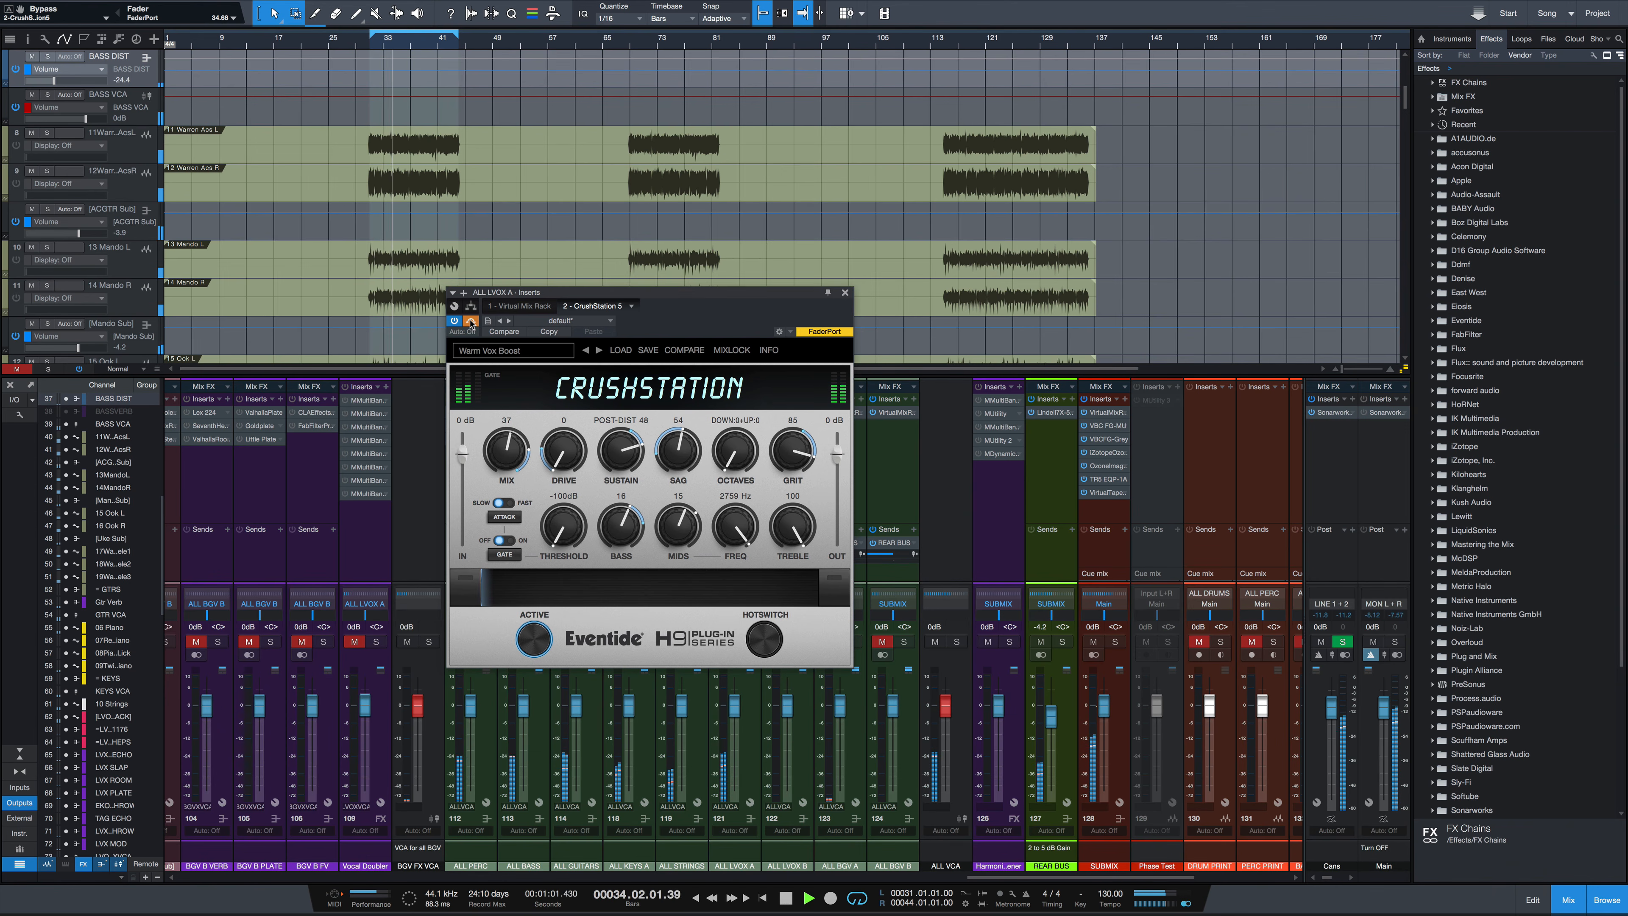
left_click(470, 321)
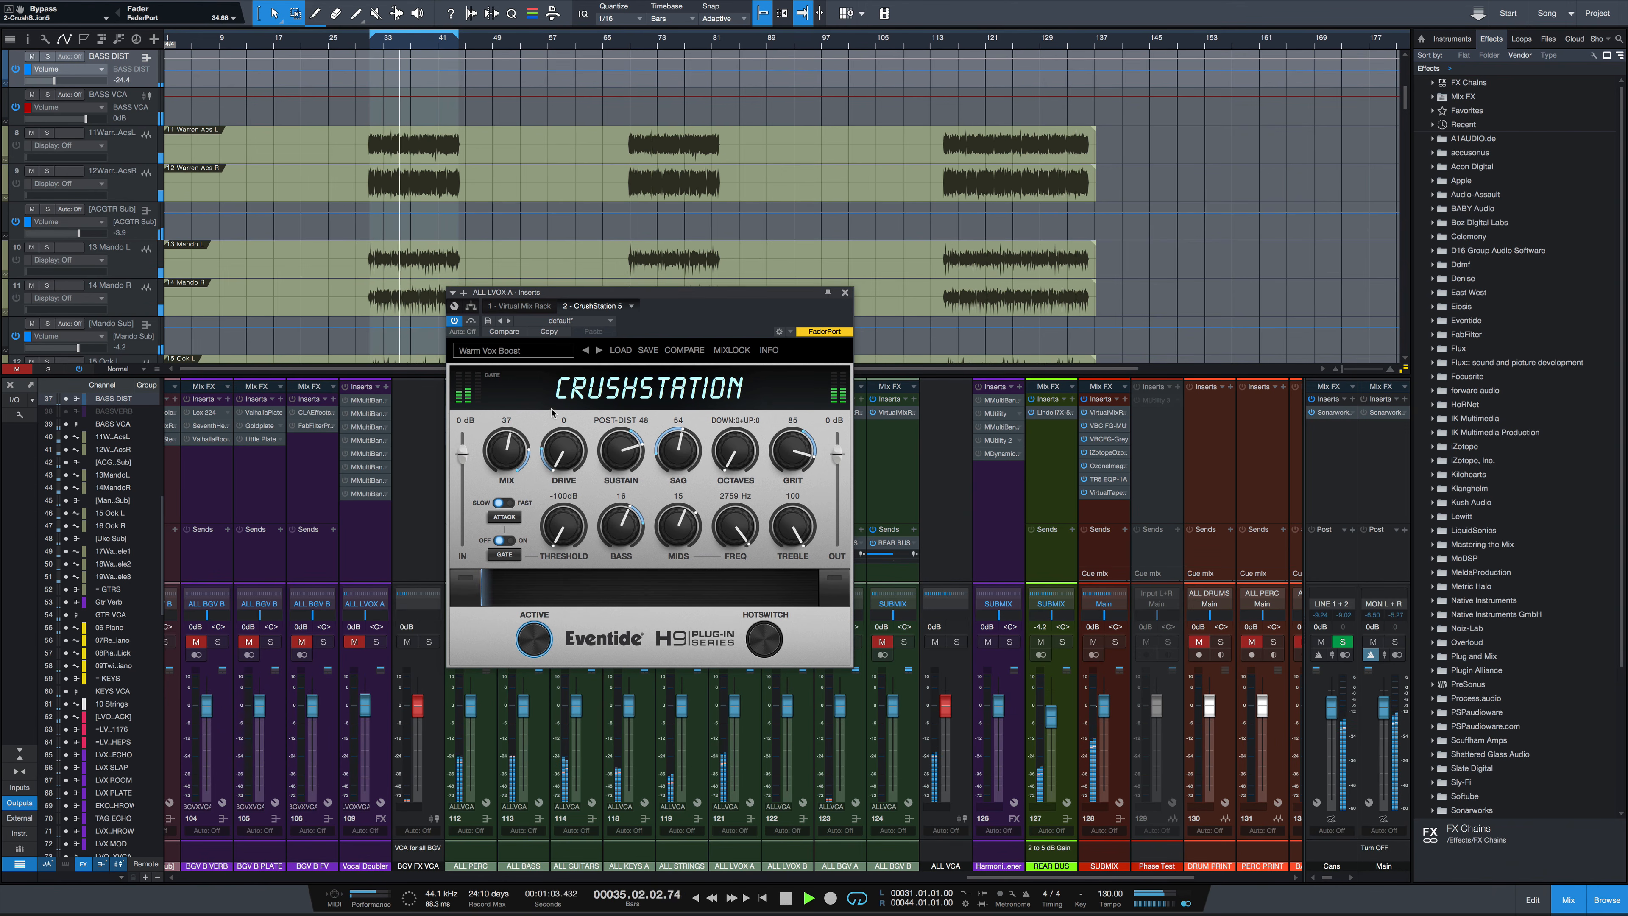
left_click_drag(516, 452, 520, 449)
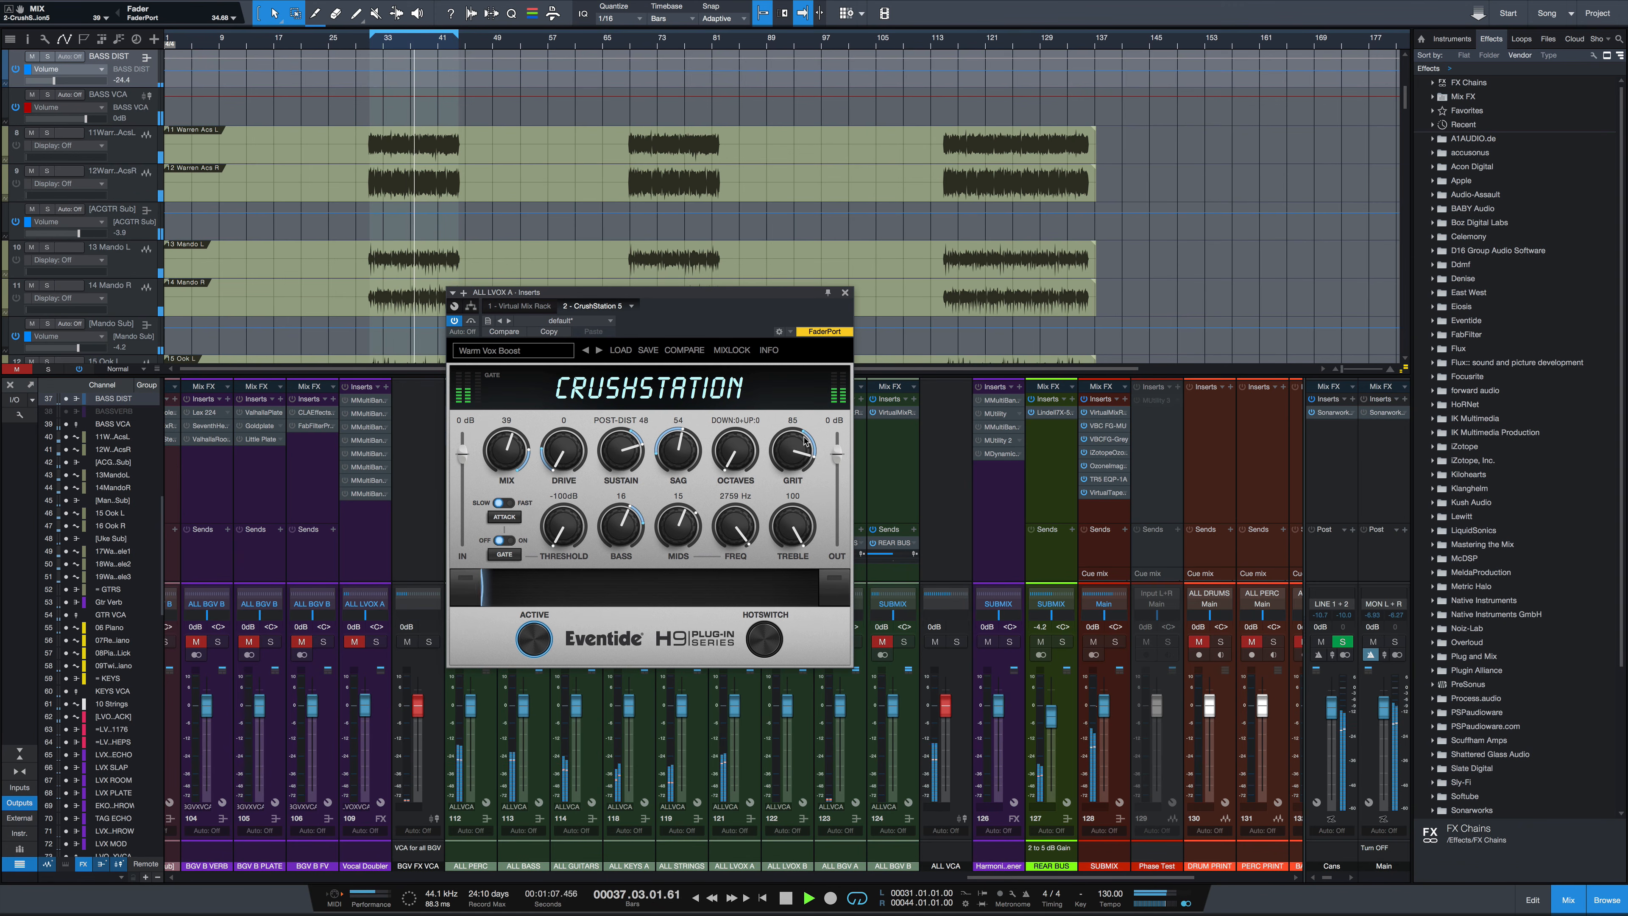
key("space")
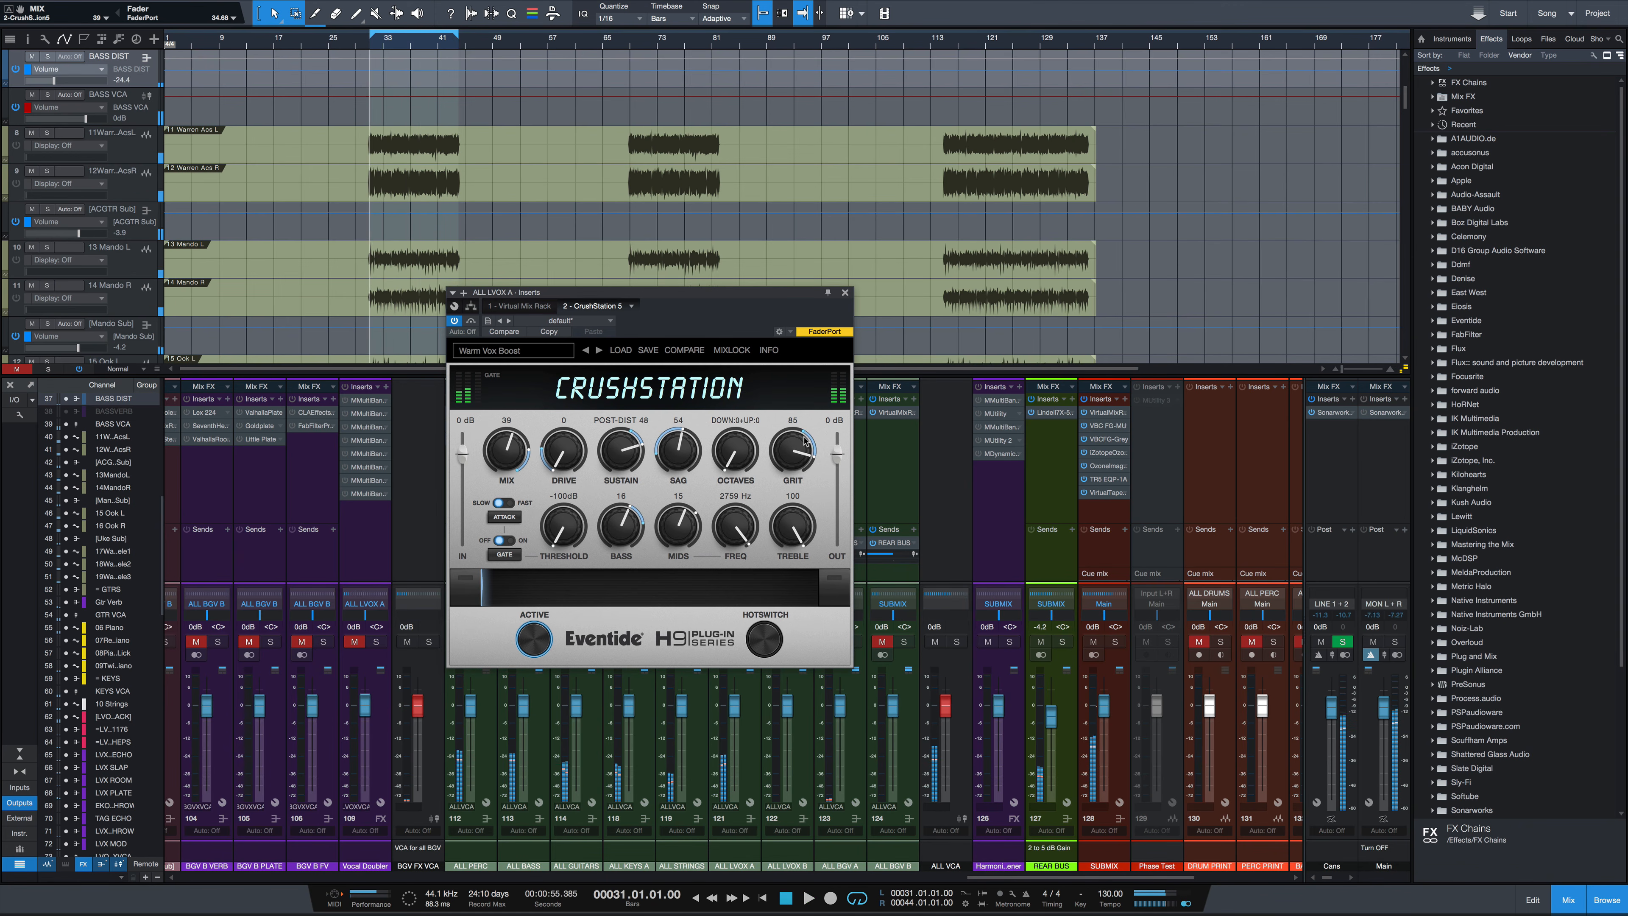